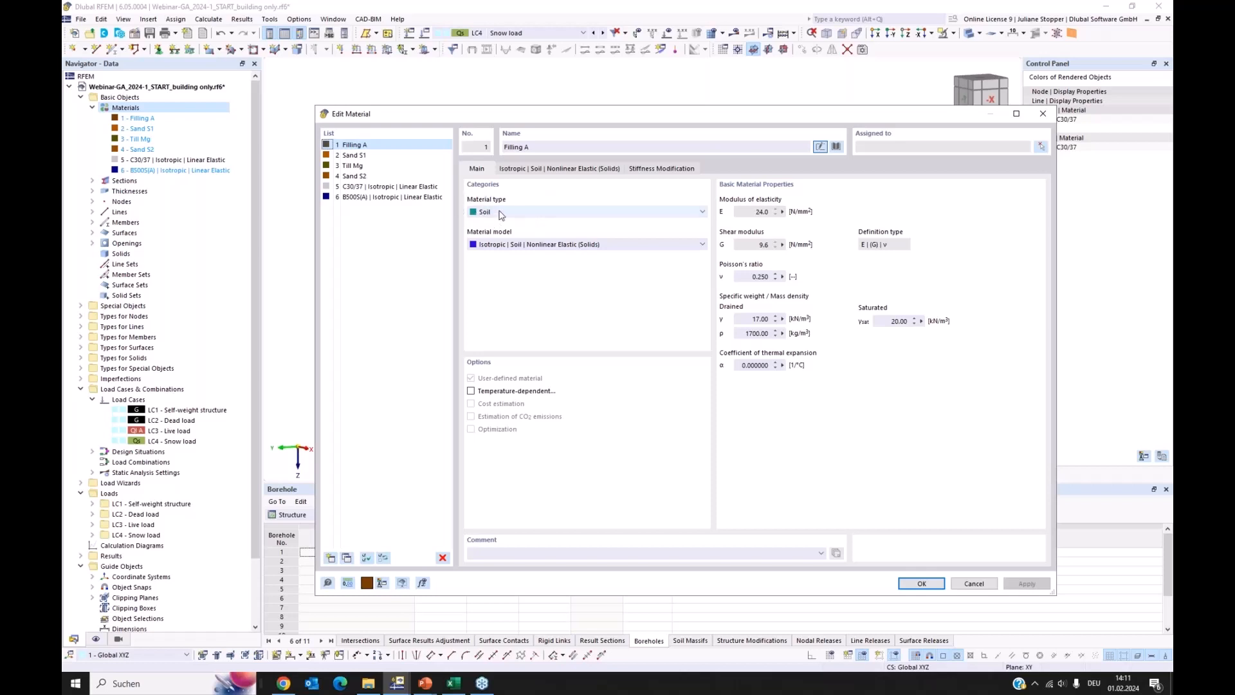
# Review the material type and model options of Filling A, plus its Isotropic | Soil | Nonlinear Elastic (Solids) parameters
pyautogui.click(537, 213)
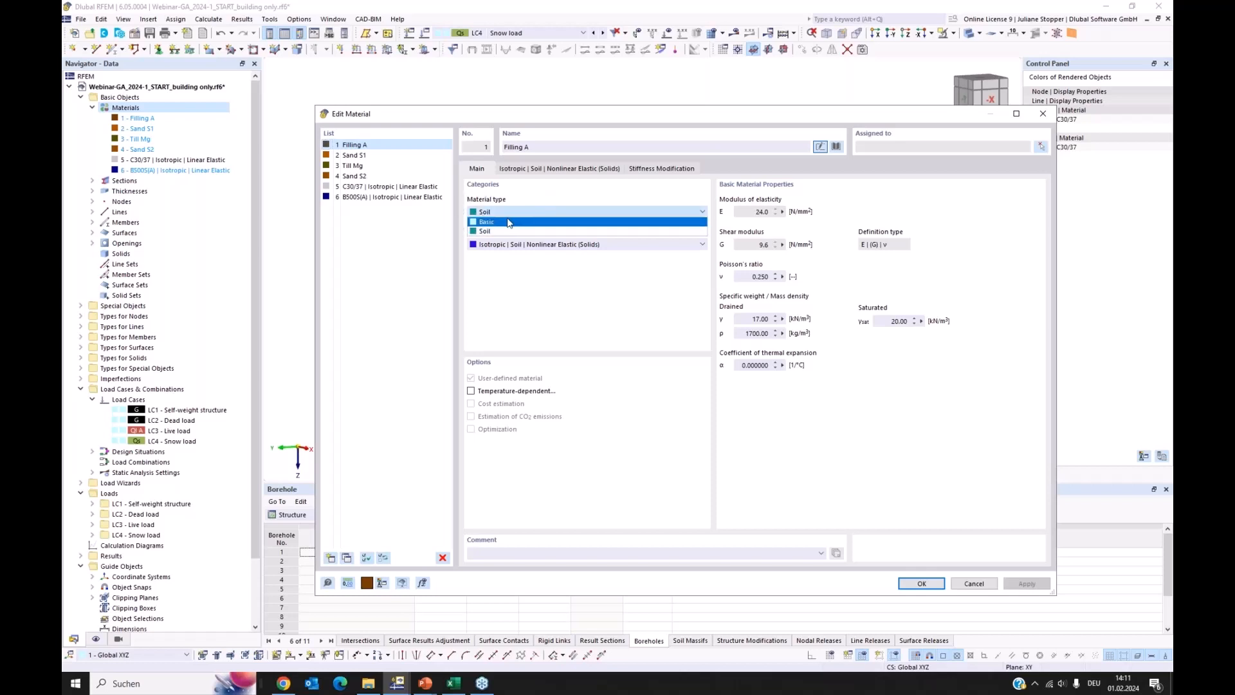
pyautogui.click(523, 231)
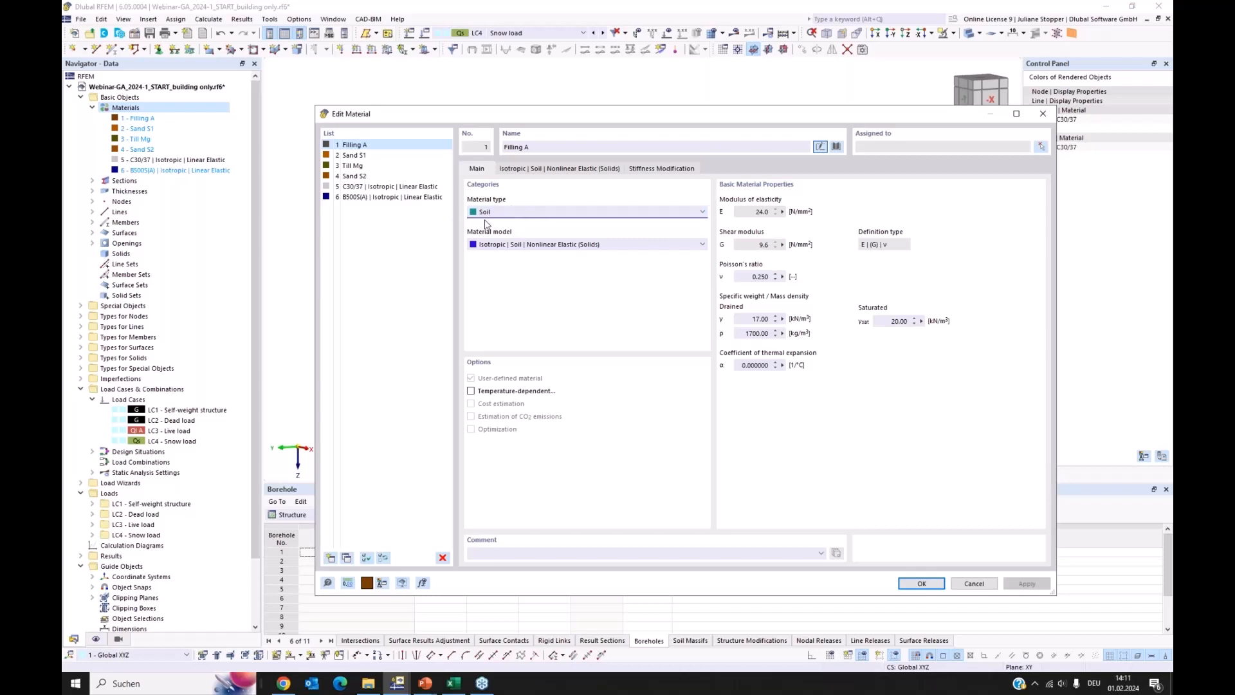
pyautogui.click(624, 249)
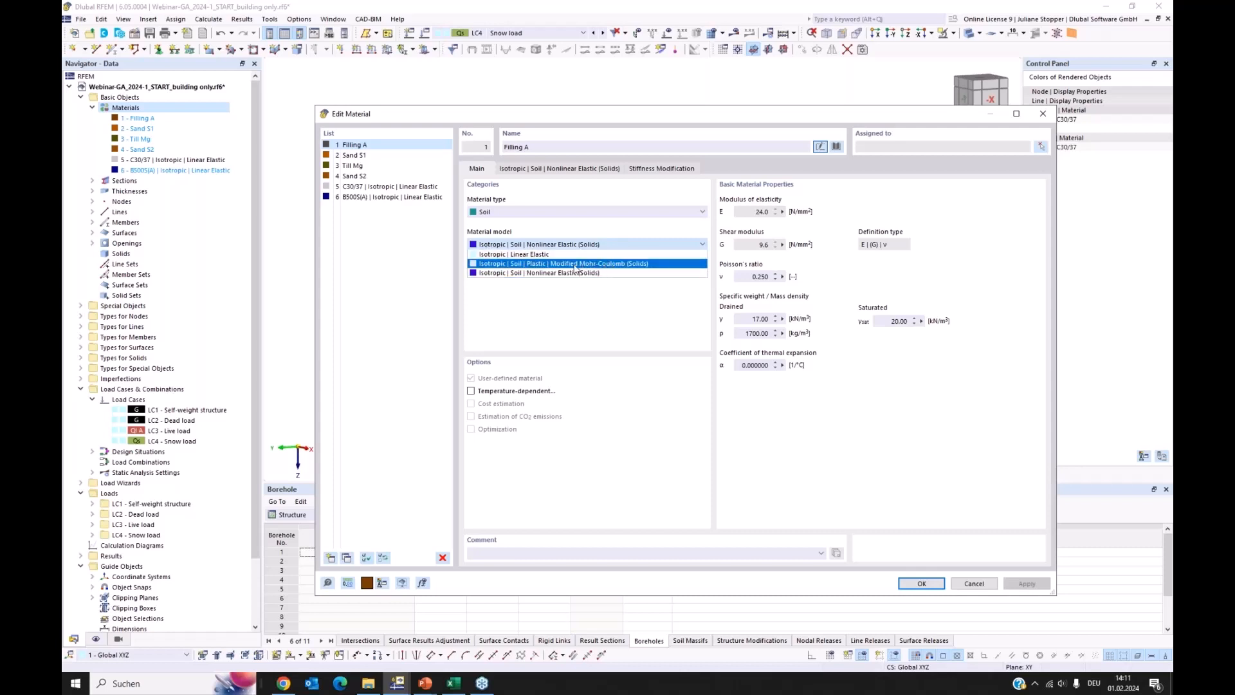
pyautogui.click(592, 295)
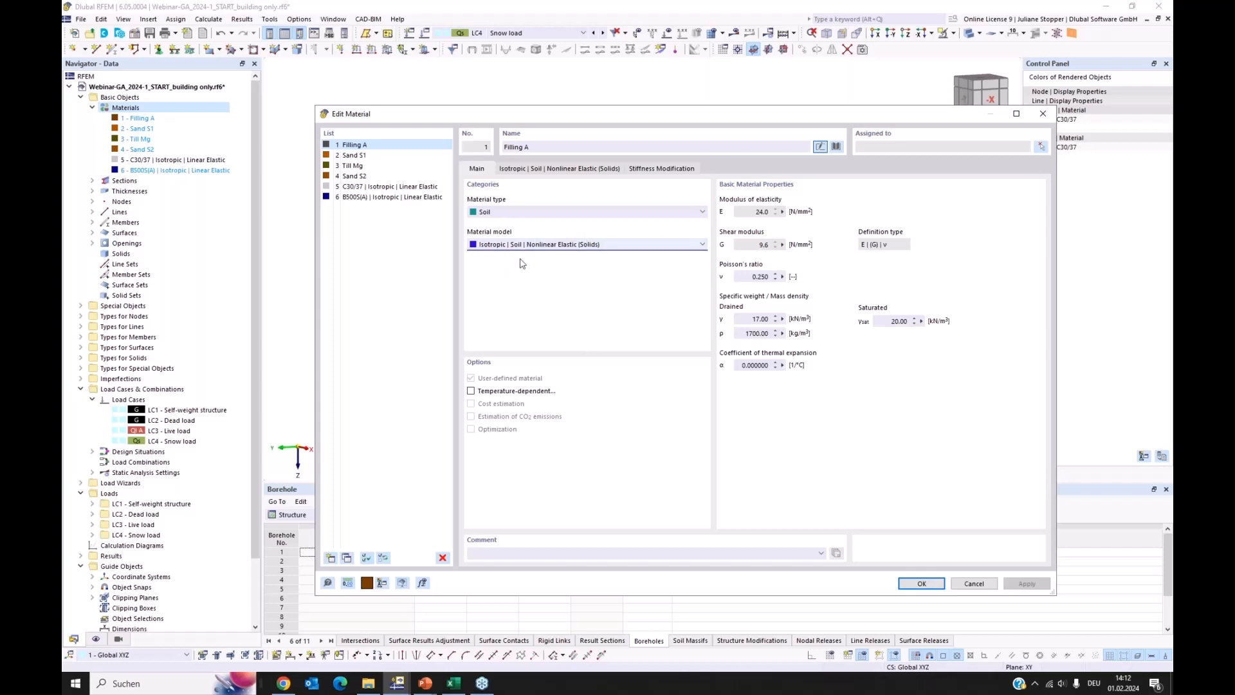
pyautogui.click(554, 169)
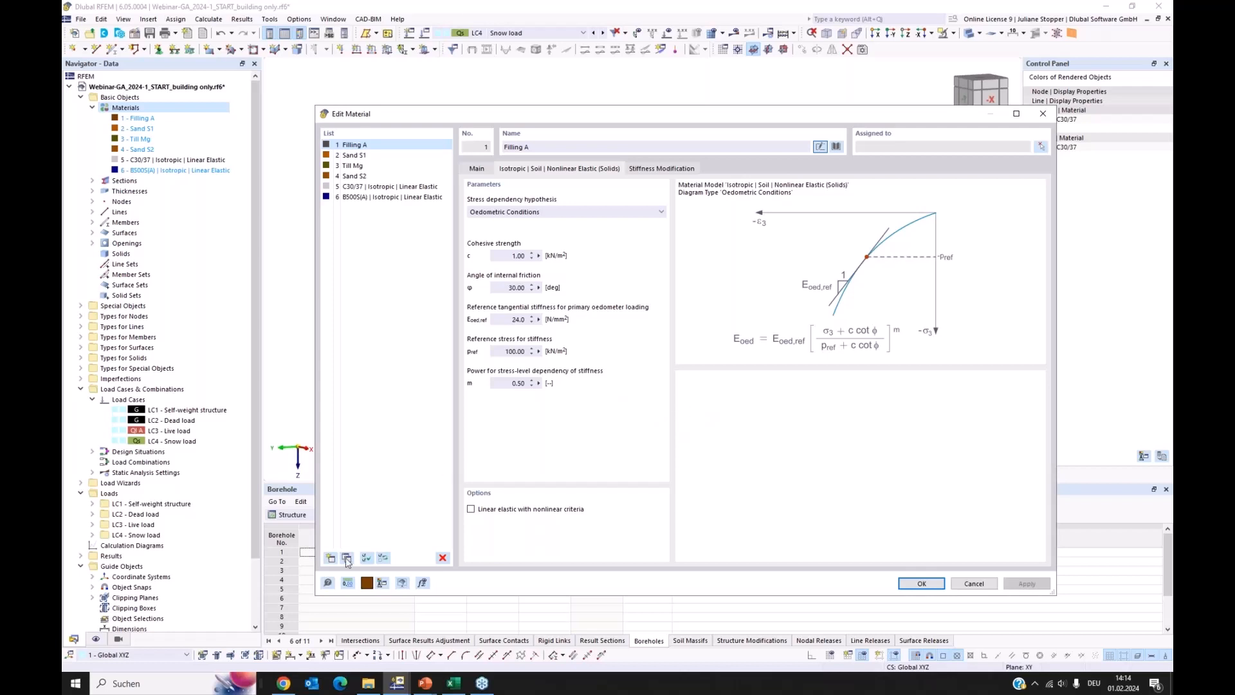
# Consult the online manual's theory on the nonlinear elastic soil model, and return to the material definition in RFEM
pyautogui.click(327, 582)
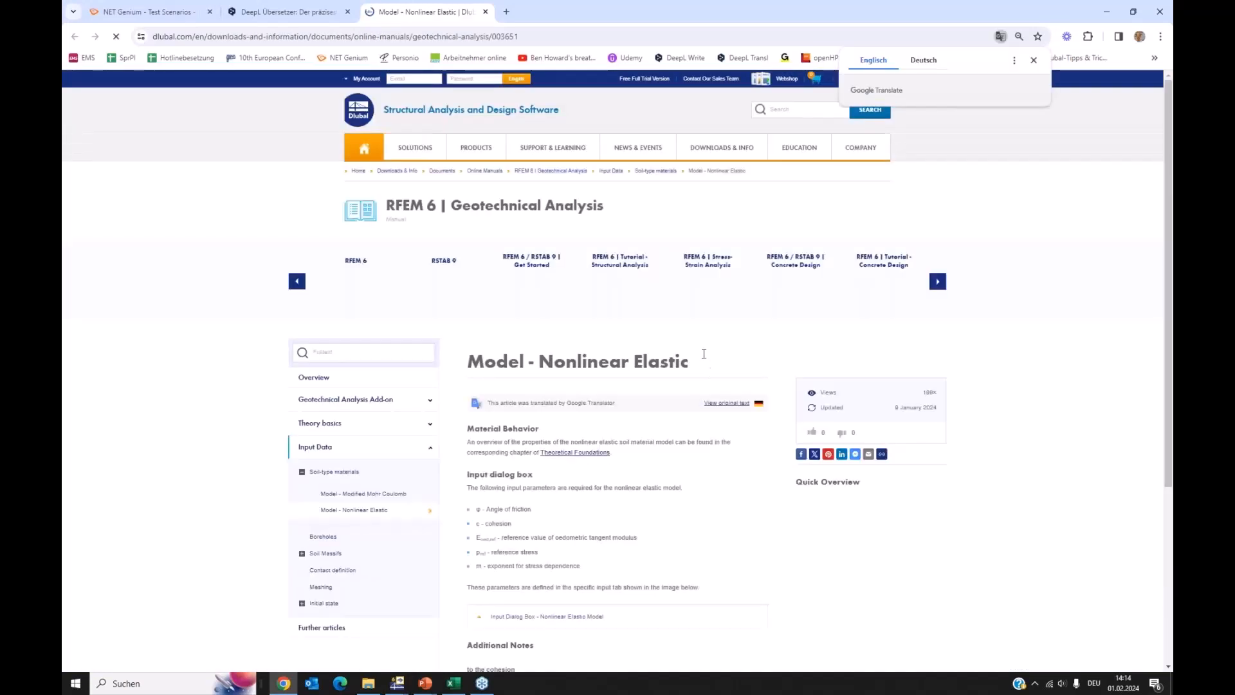
pyautogui.click(600, 452)
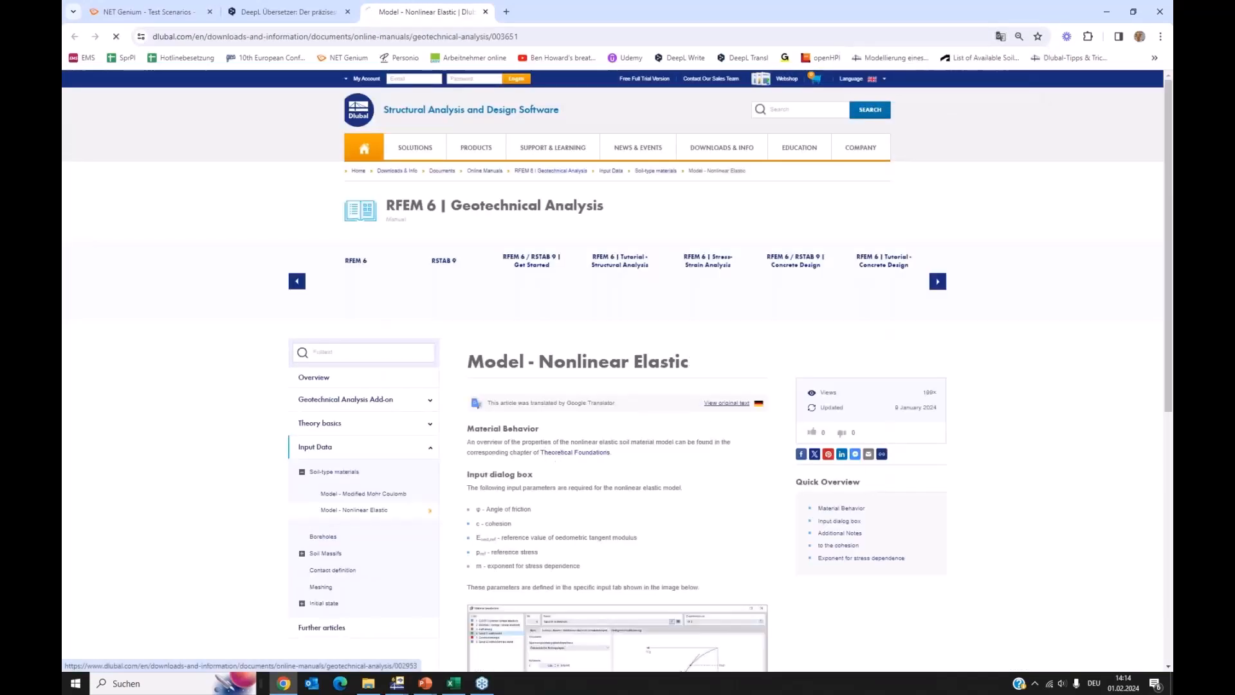
pyautogui.scroll(-5, 624, 434)
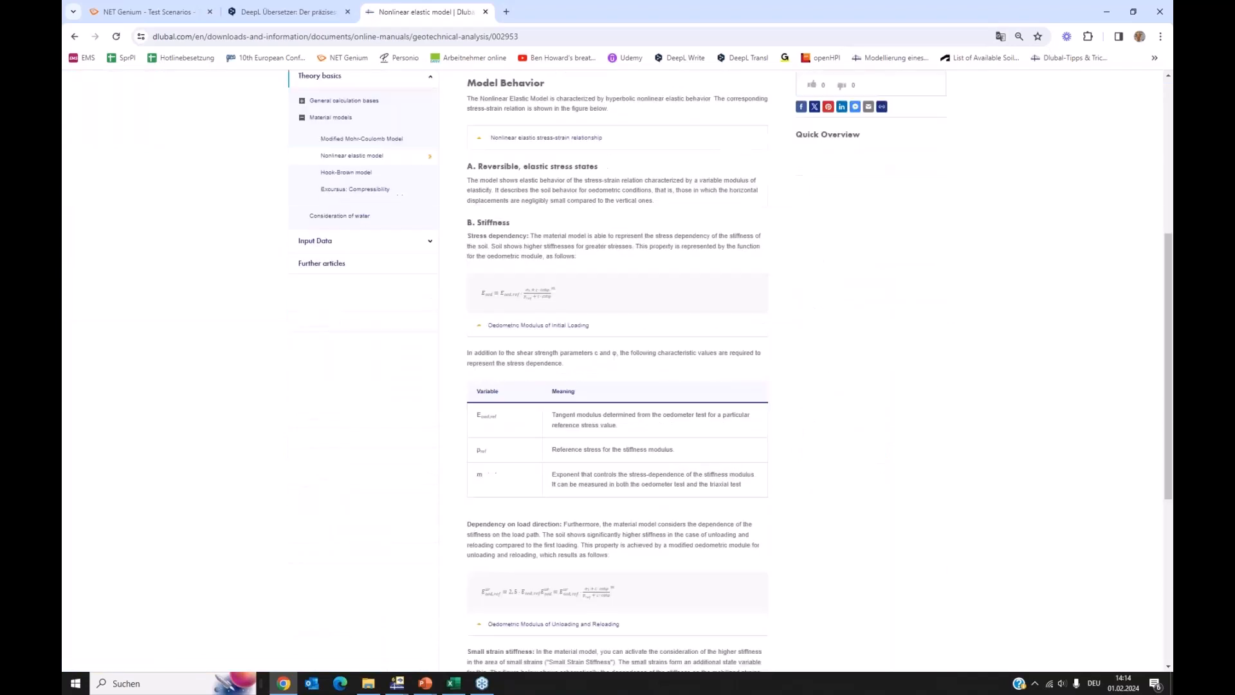
pyautogui.scroll(-2, 617, 370)
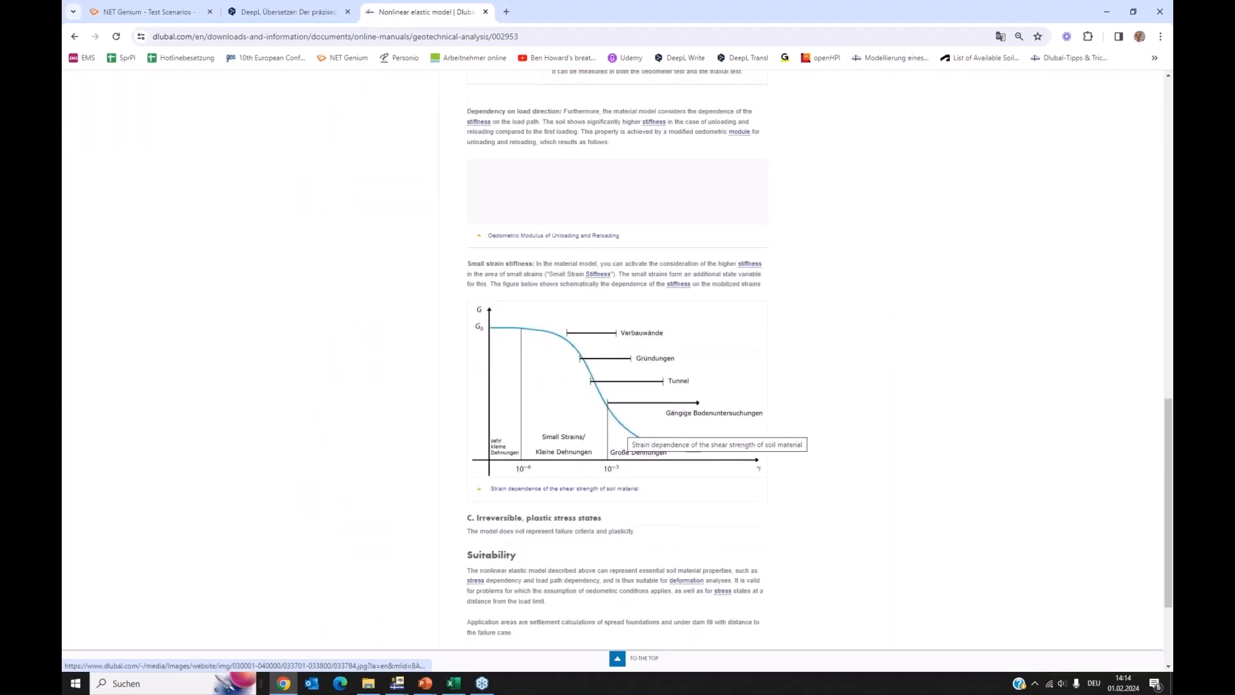
pyautogui.scroll(6, 595, 459)
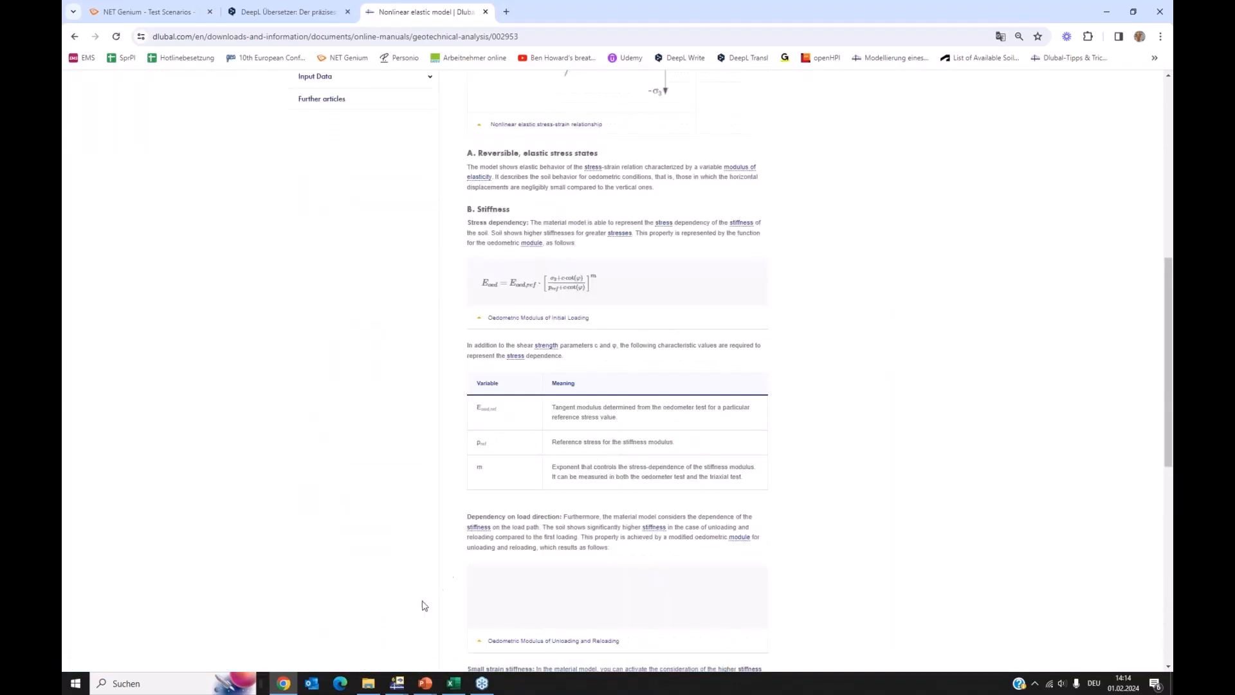
pyautogui.moveTo(390, 688)
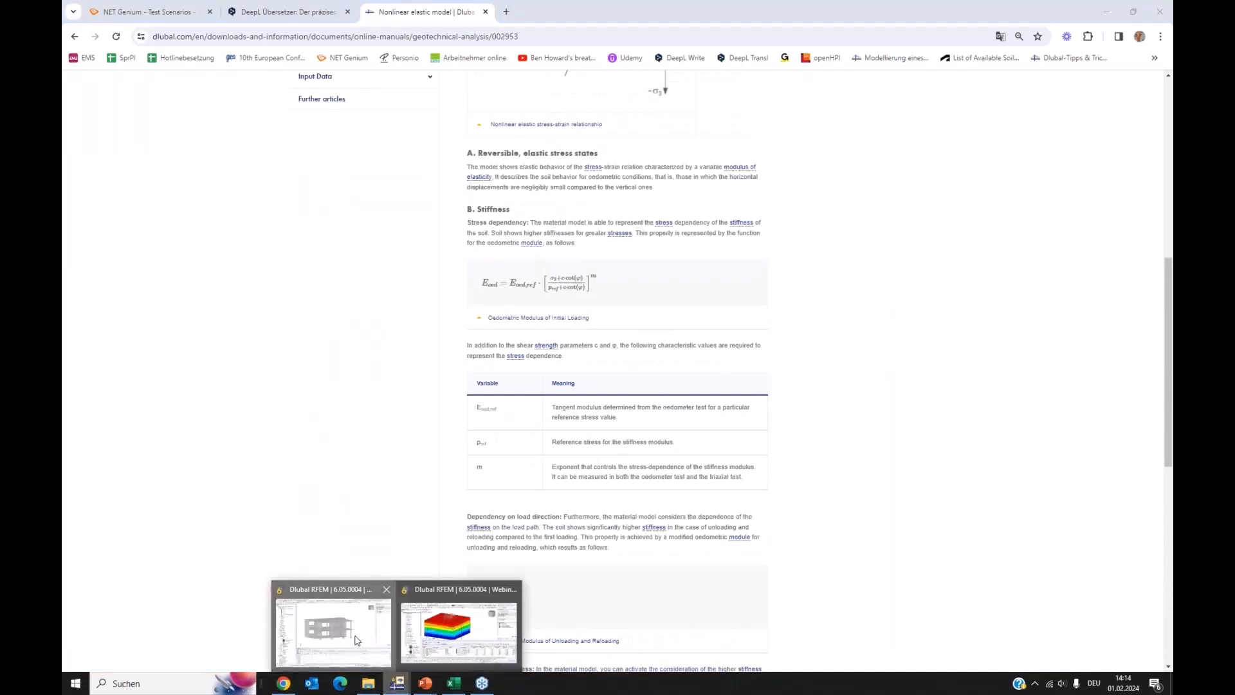
pyautogui.click(358, 641)
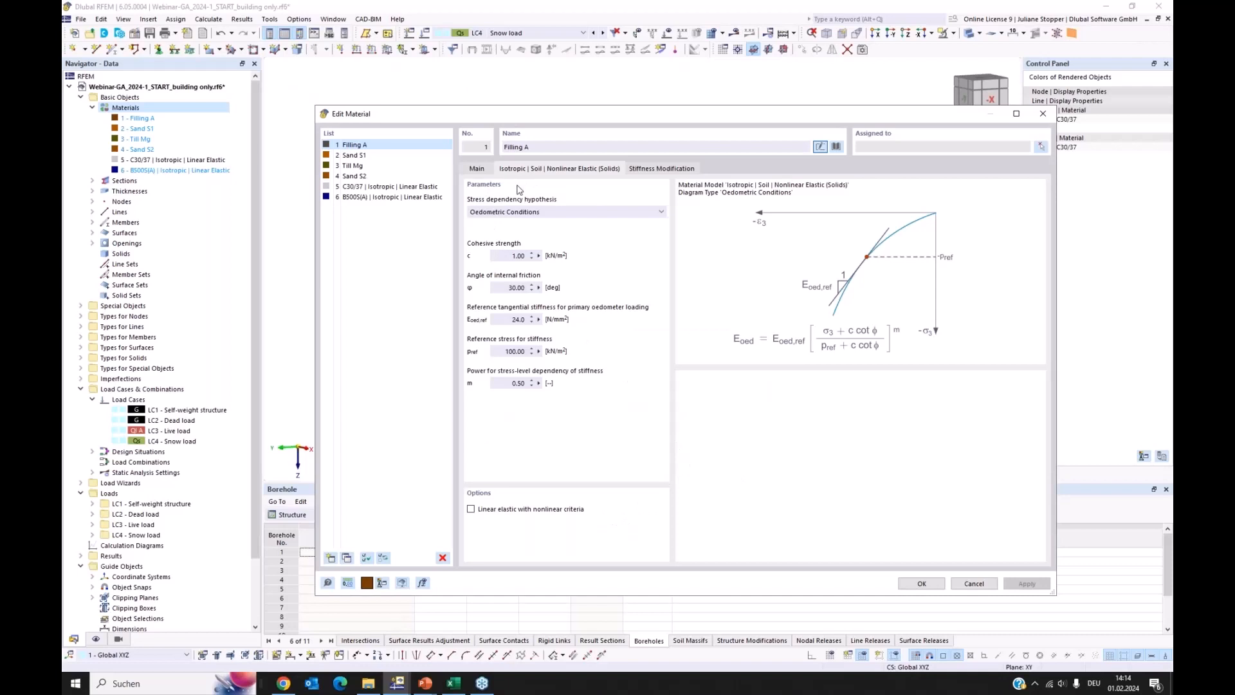
# Try replacing material Sand S2 with the library soil Sand, well-graded (SW) from DIN 18196:2011-05, and discard the edits
pyautogui.click(479, 169)
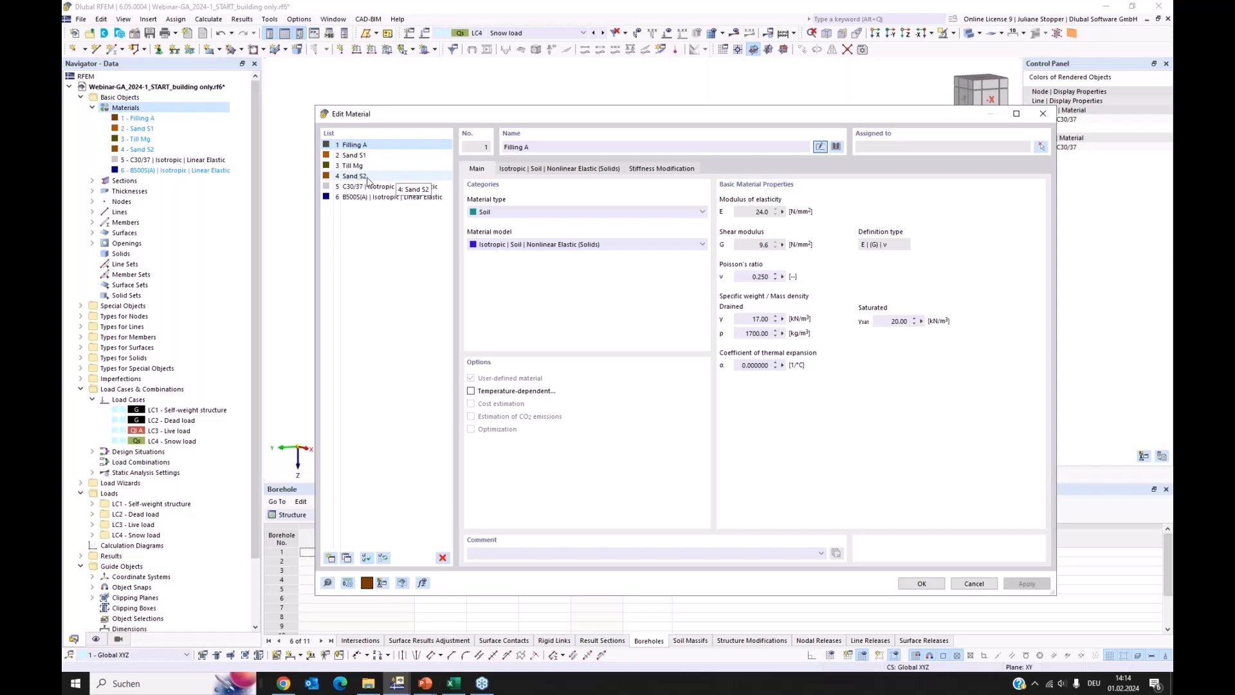
pyautogui.click(373, 176)
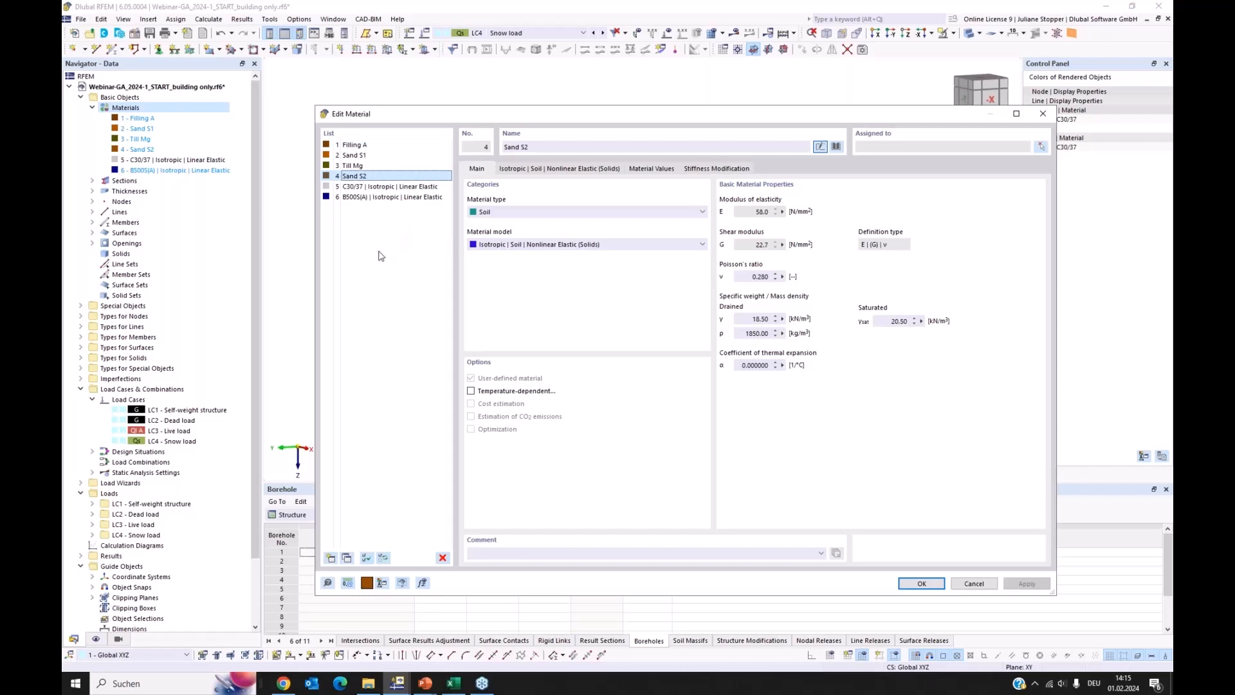
pyautogui.click(836, 148)
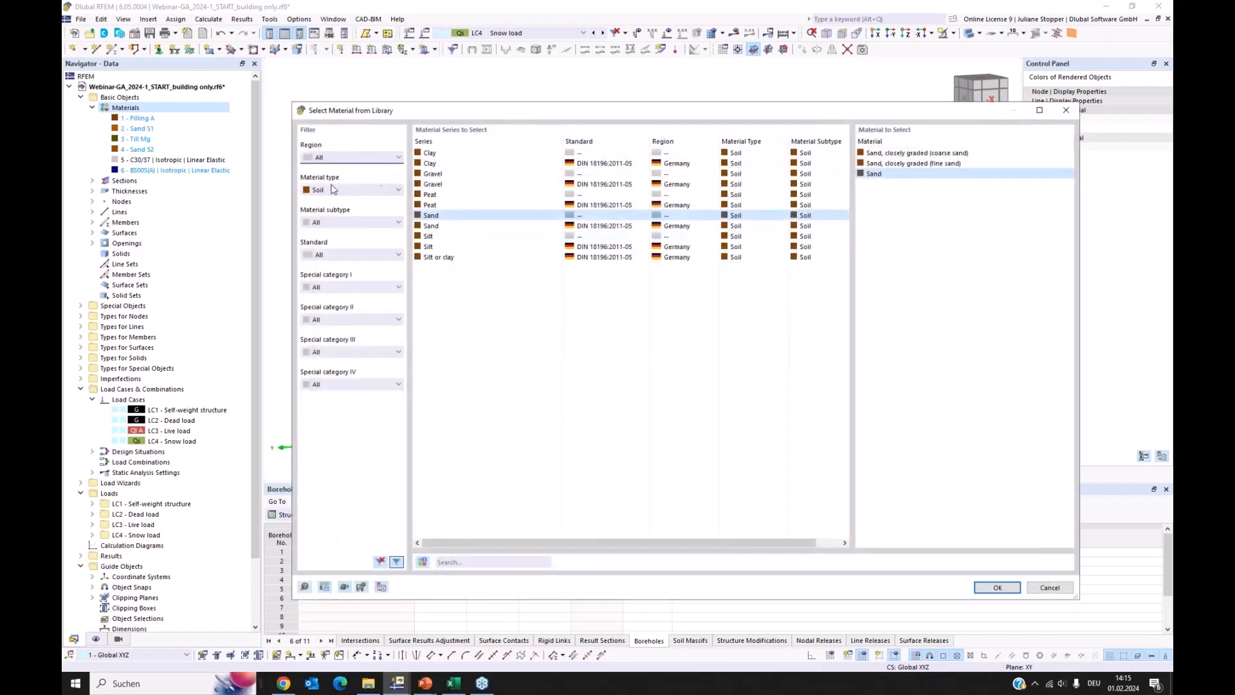
pyautogui.click(331, 195)
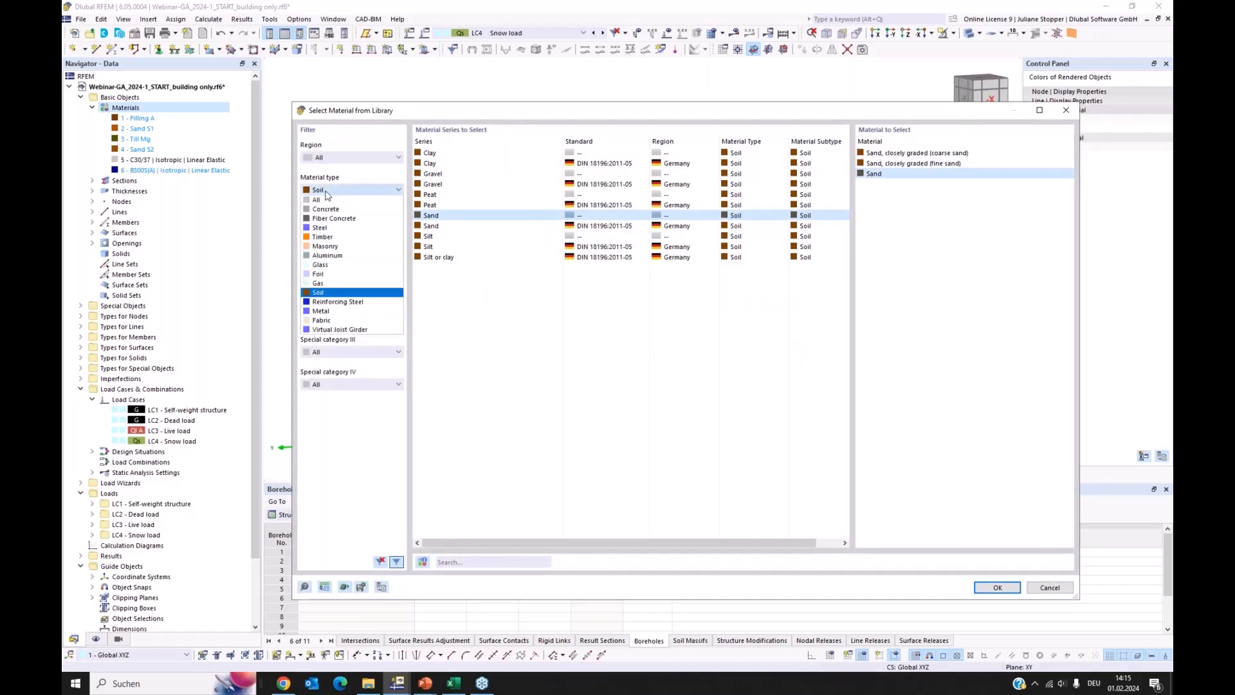
pyautogui.click(322, 290)
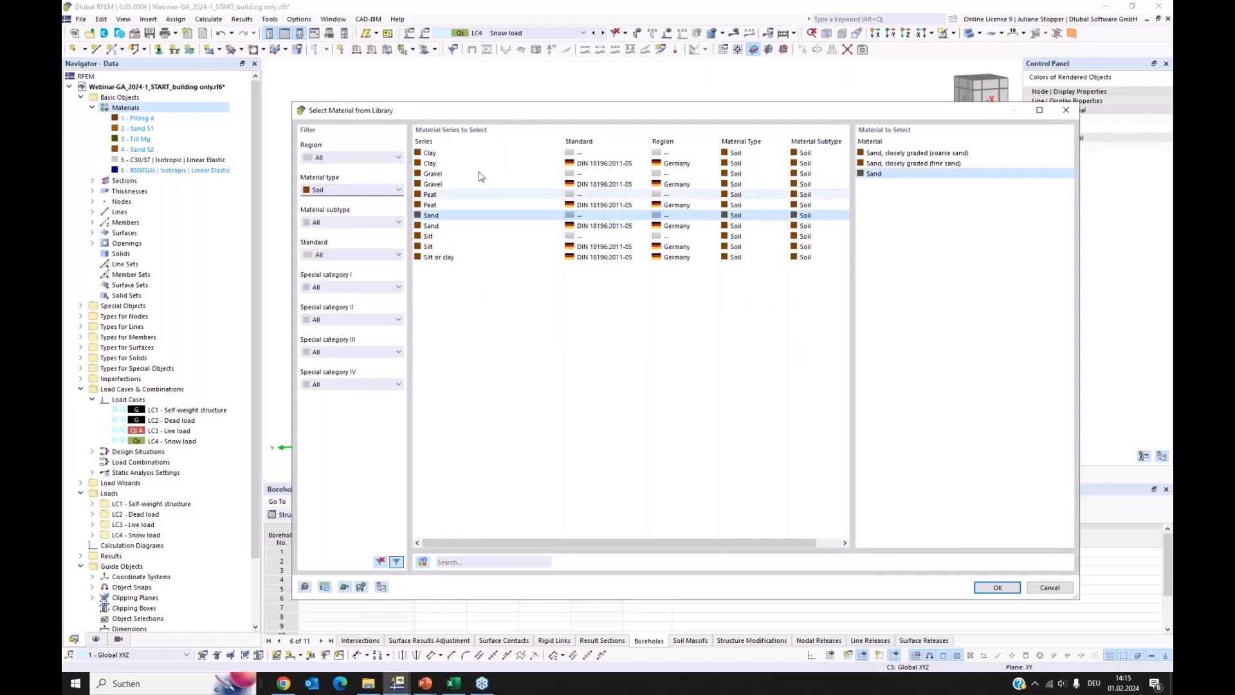
pyautogui.click(430, 174)
pyautogui.click(430, 194)
pyautogui.click(431, 229)
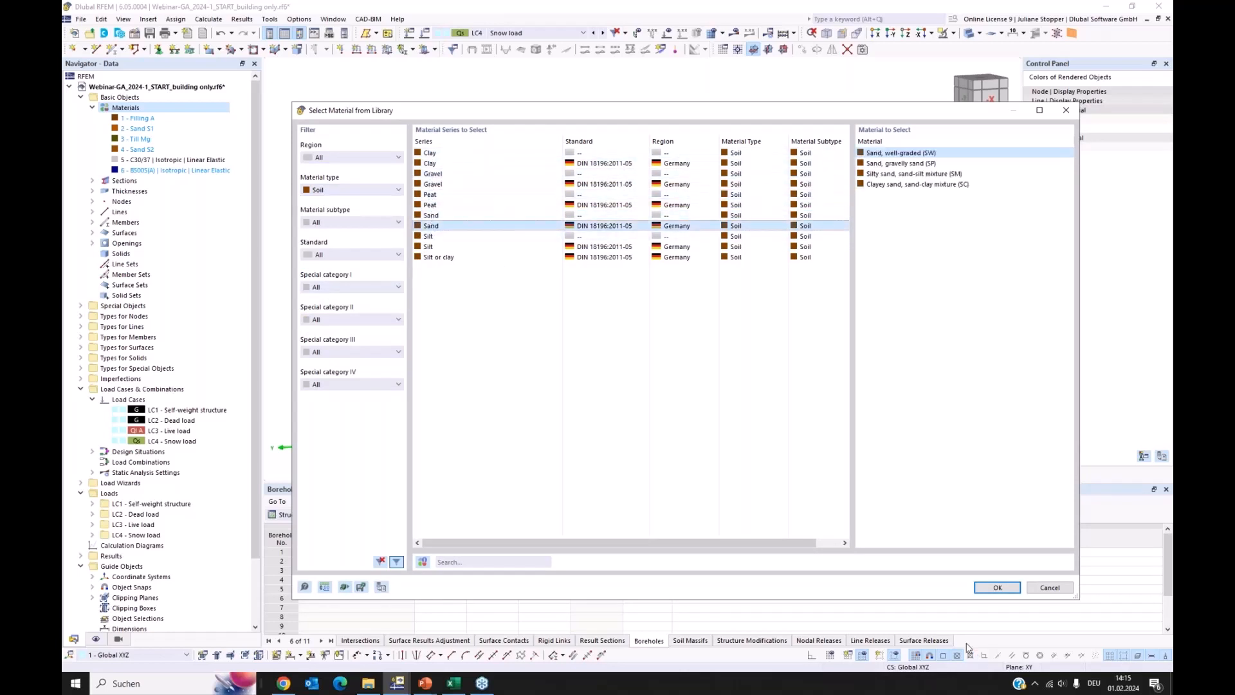
pyautogui.click(994, 587)
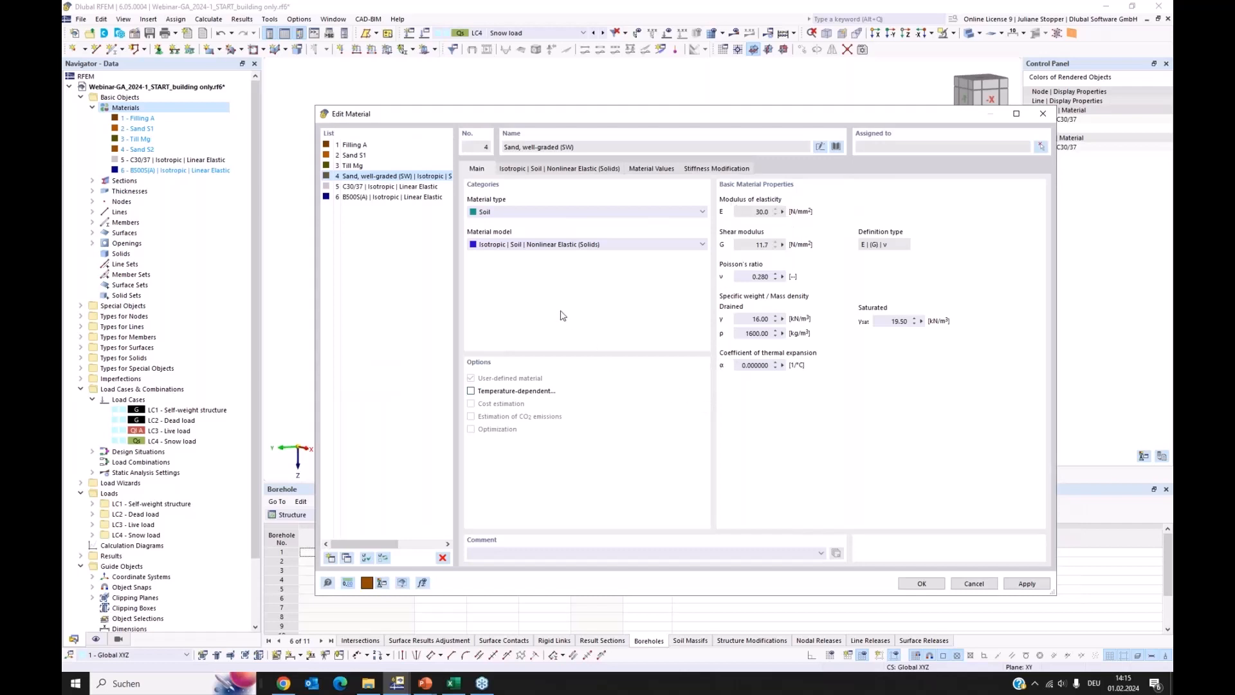
pyautogui.click(958, 581)
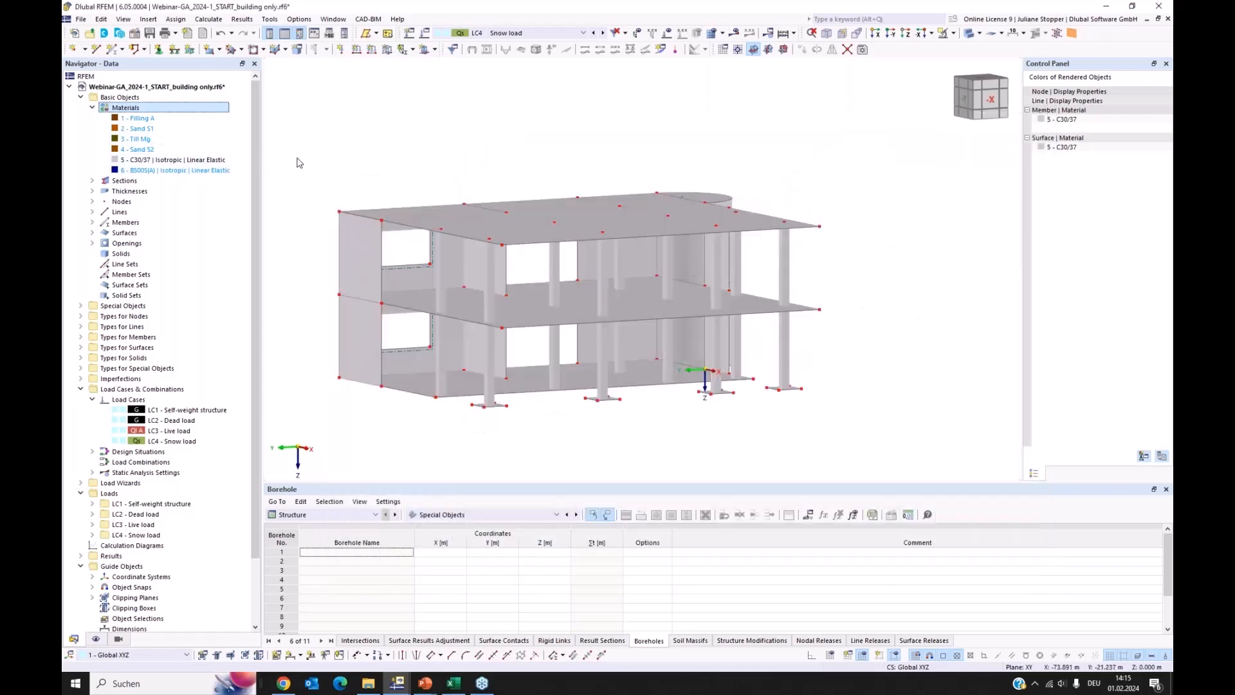
pyautogui.moveTo(322, 171); pyautogui.dragTo(379, 154, button='middle')
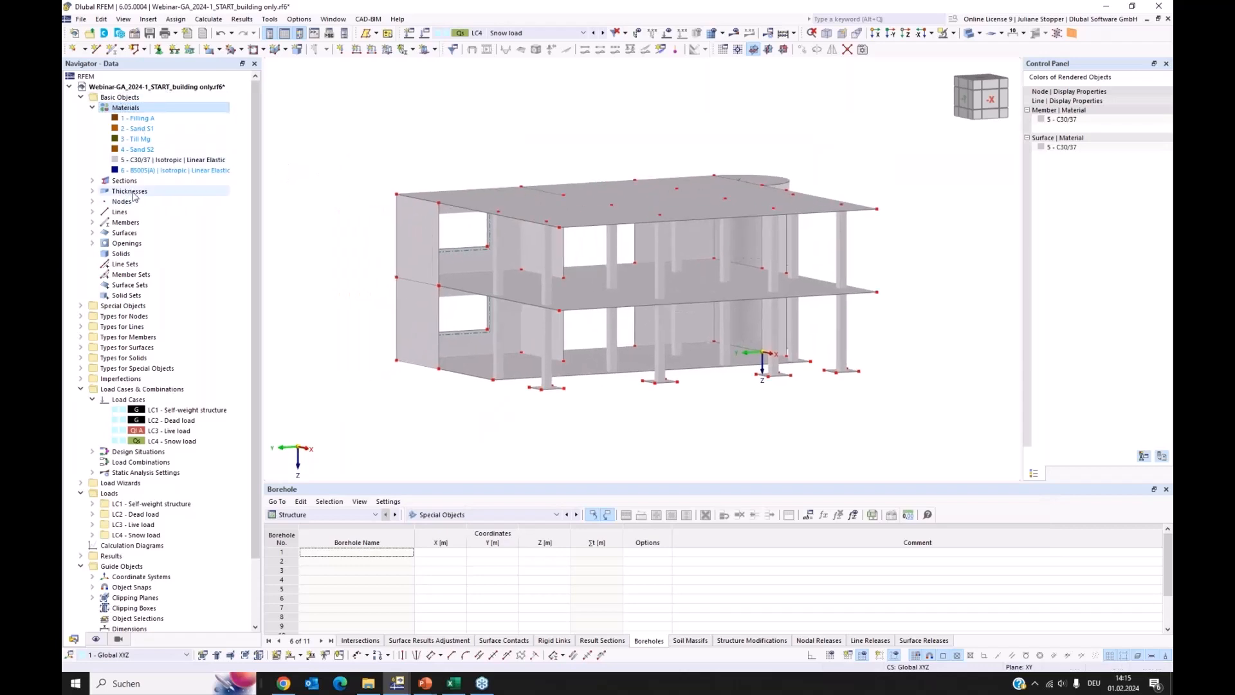
pyautogui.click(92, 233)
pyautogui.click(92, 233)
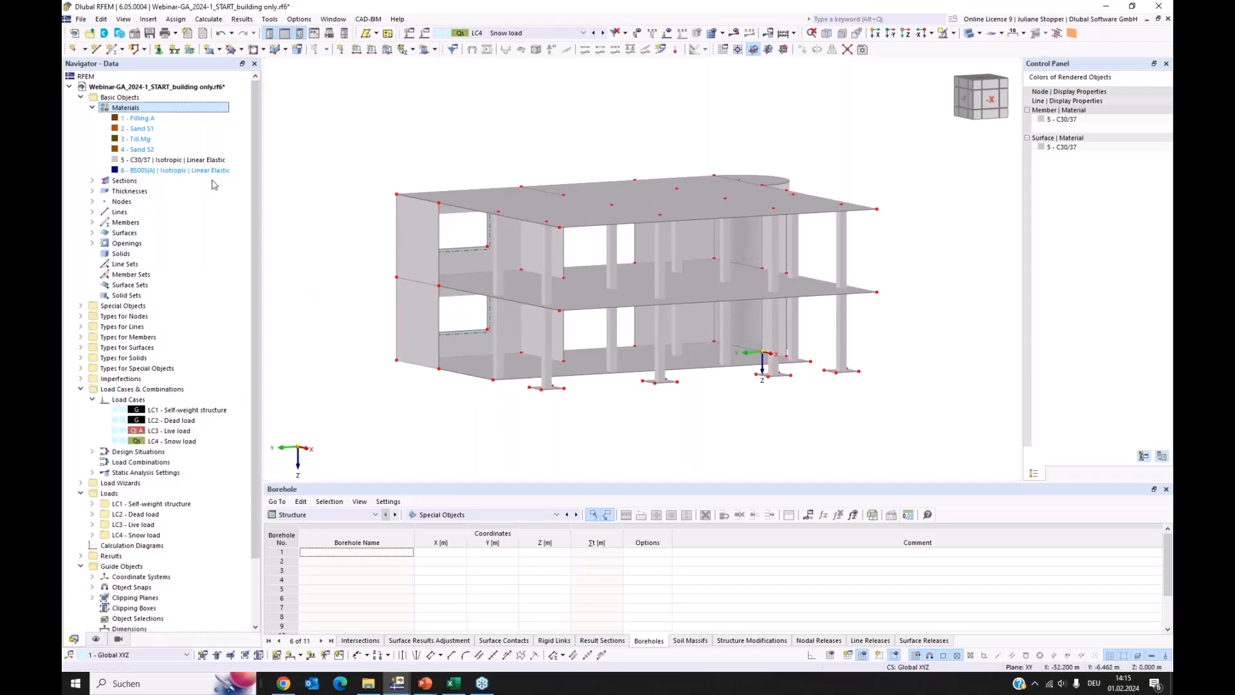
# Create a new borehole special object and activate its groundwater ordinate at Z = 3.500 m
pyautogui.click(81, 307)
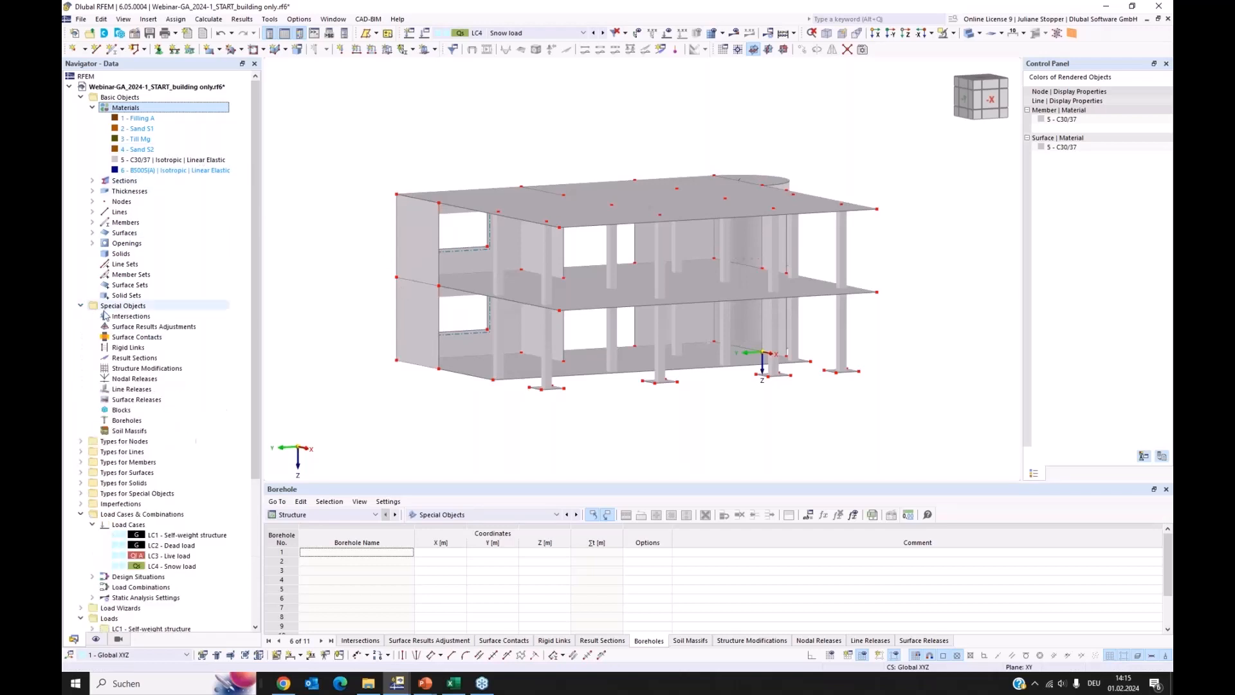
pyautogui.click(121, 307)
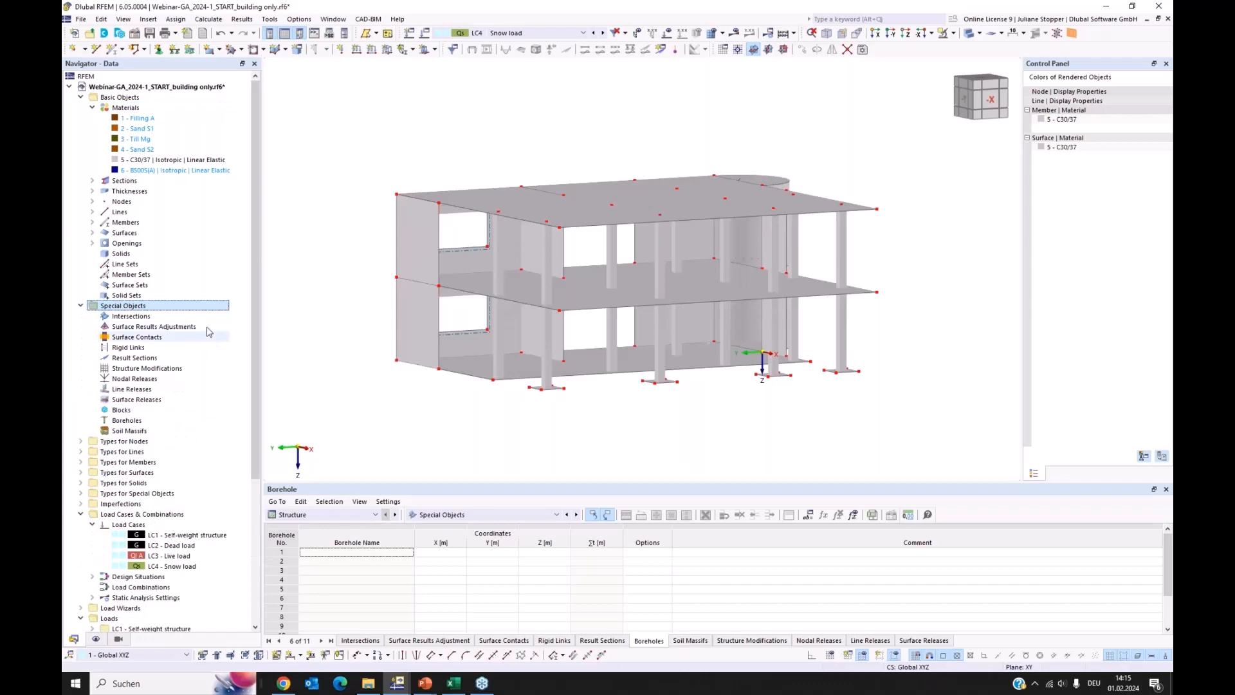
pyautogui.rightClick(132, 421)
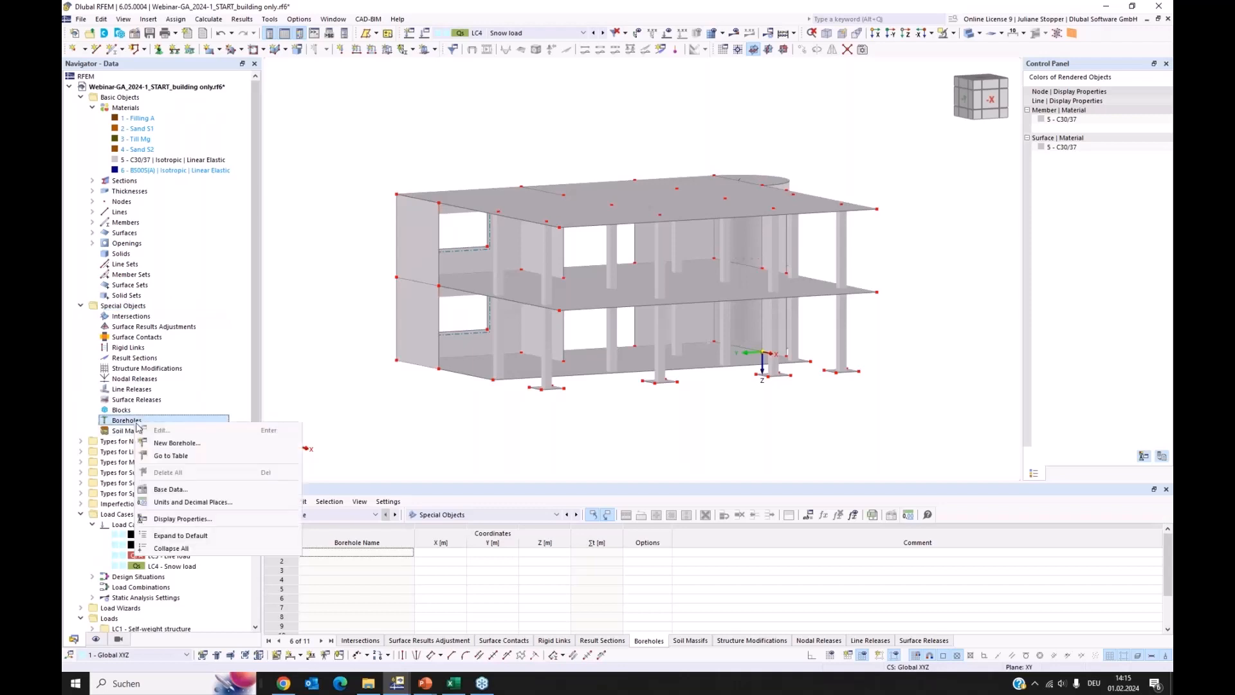
pyautogui.click(161, 444)
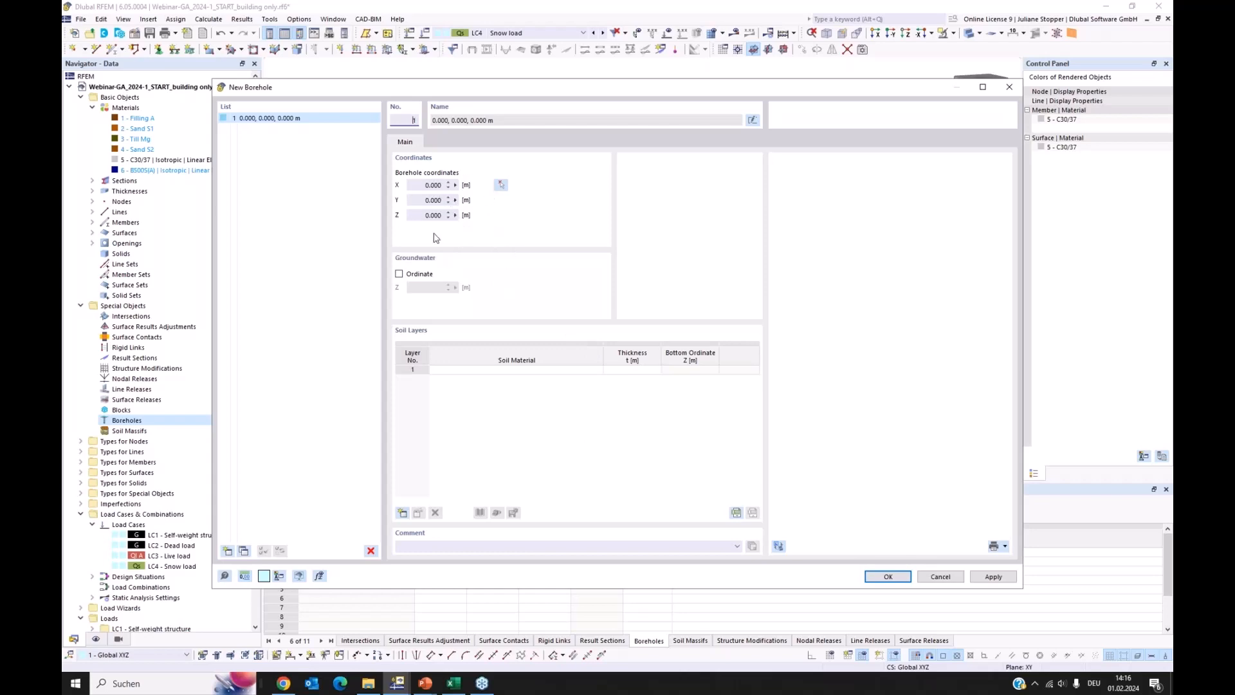
pyautogui.click(503, 368)
pyautogui.click(399, 274)
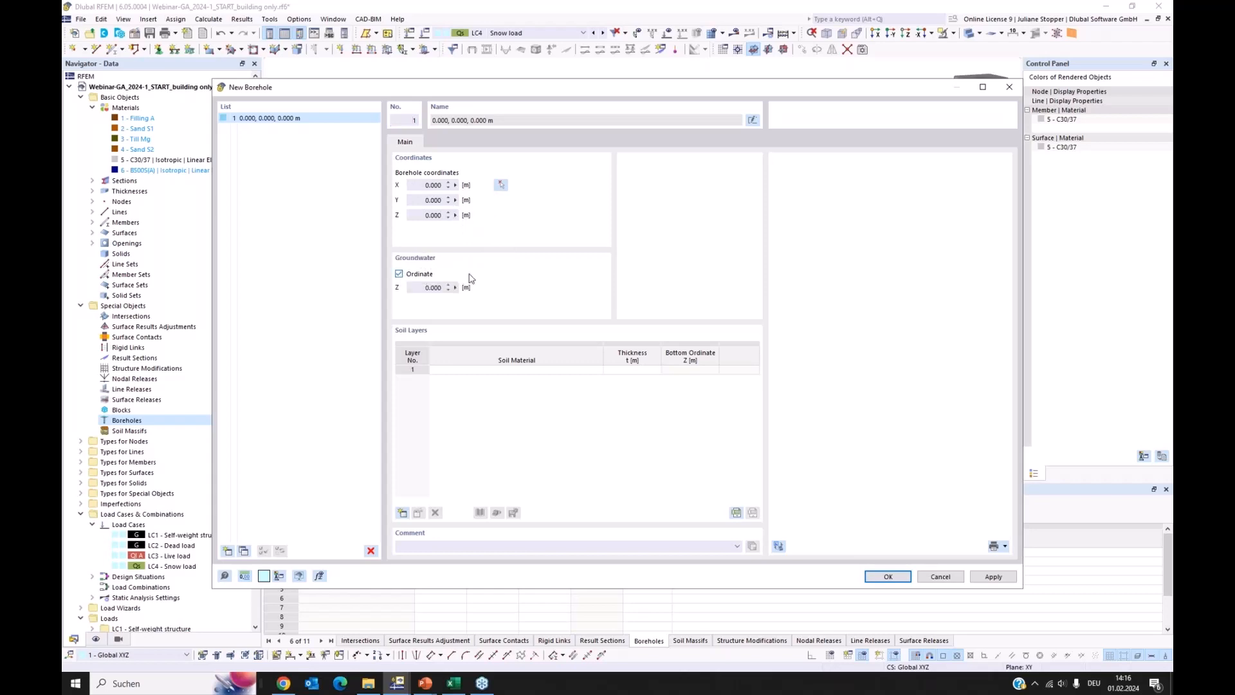
pyautogui.click(419, 287)
pyautogui.click(527, 415)
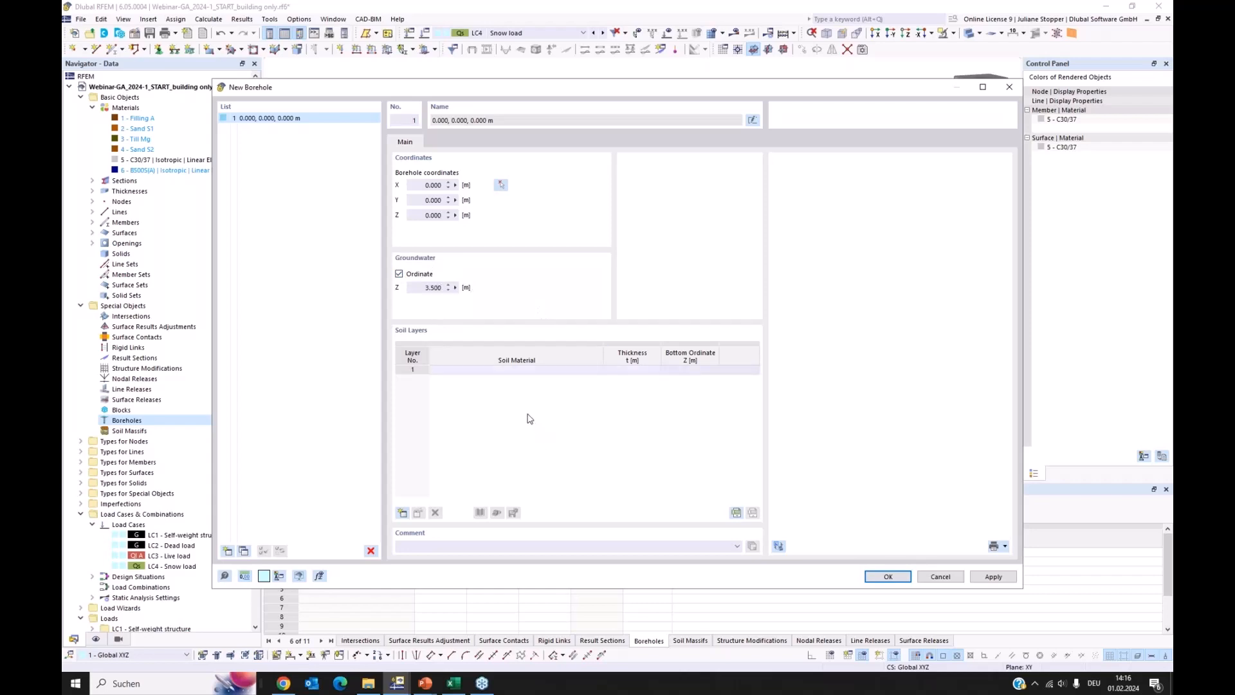
# Assign the borehole's four soil layers from the surface down: Filling A, Sand S1, Till Mg and Sand S2
pyautogui.click(550, 372)
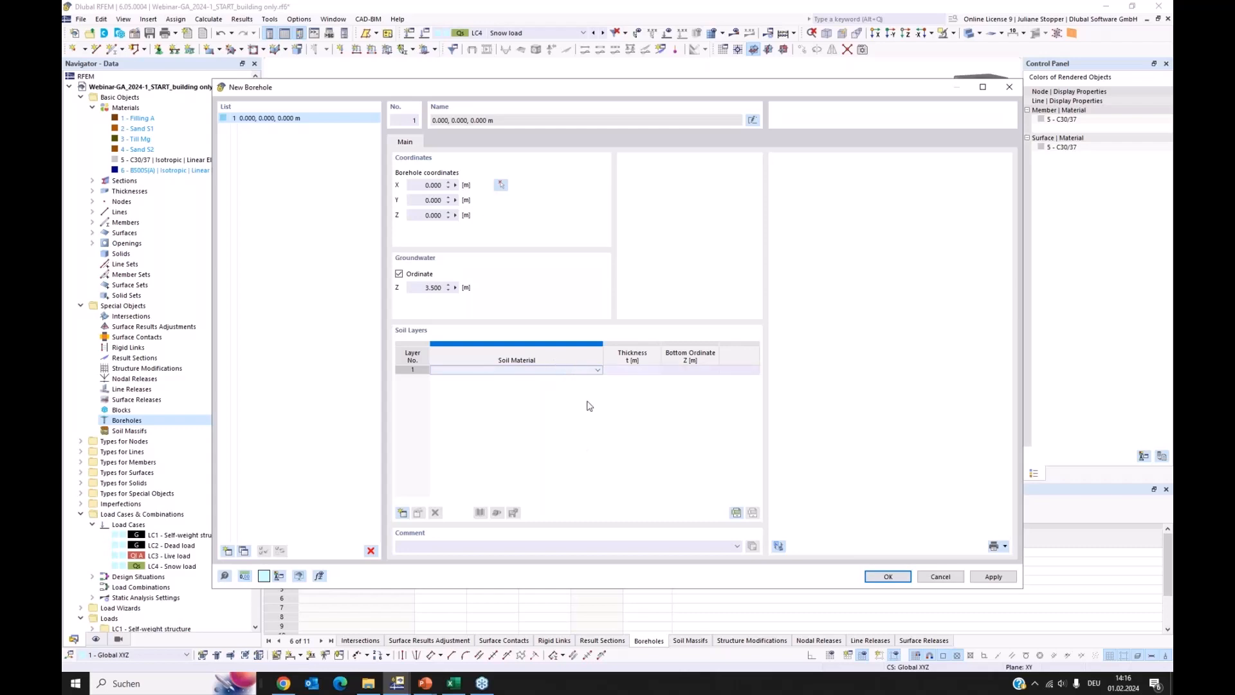
pyautogui.click(598, 373)
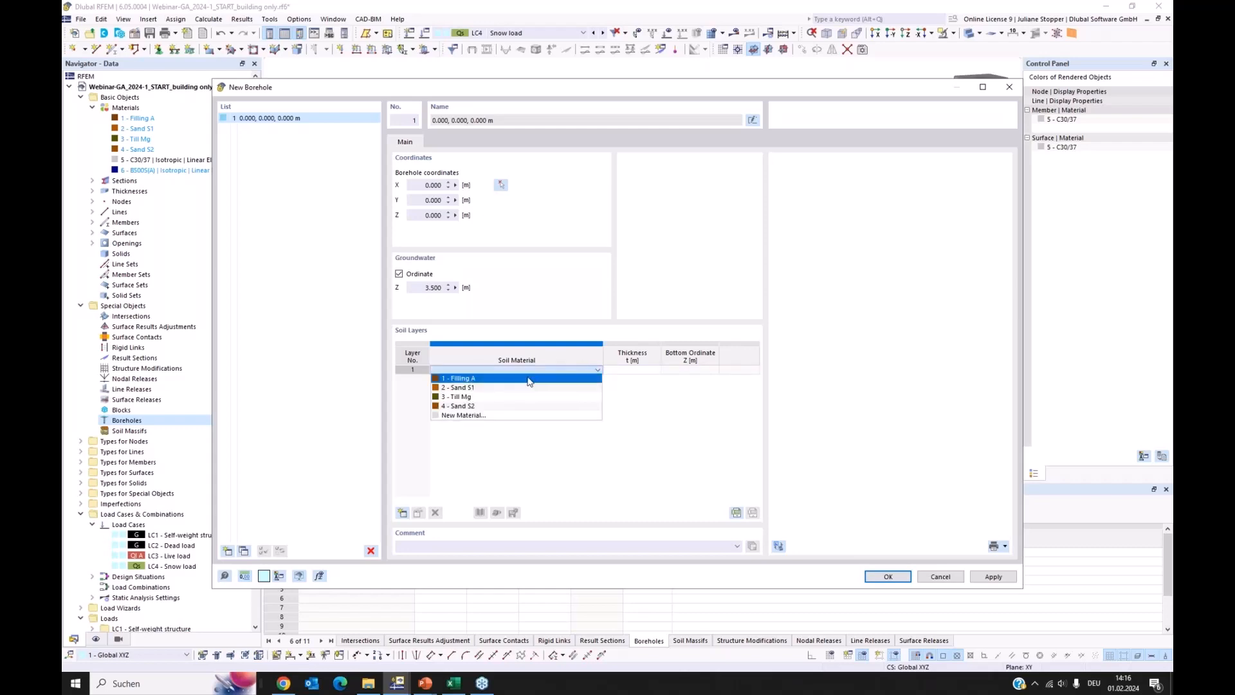
pyautogui.click(534, 379)
pyautogui.click(598, 380)
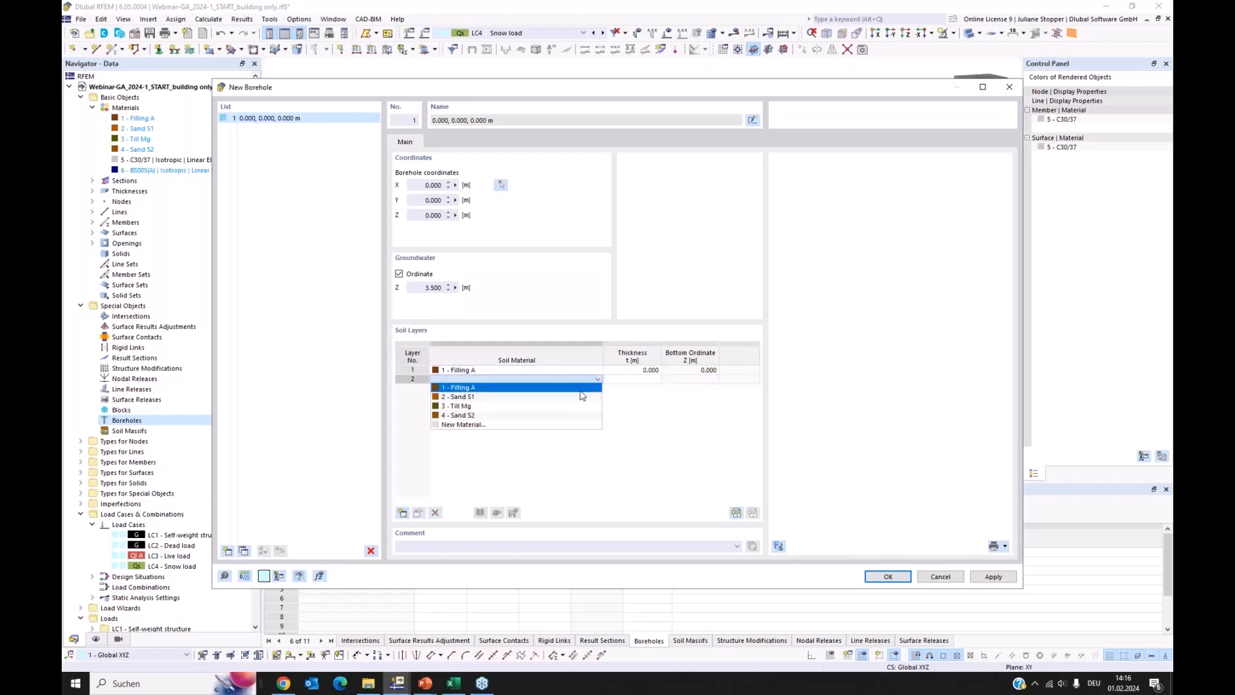
pyautogui.click(567, 394)
pyautogui.click(598, 388)
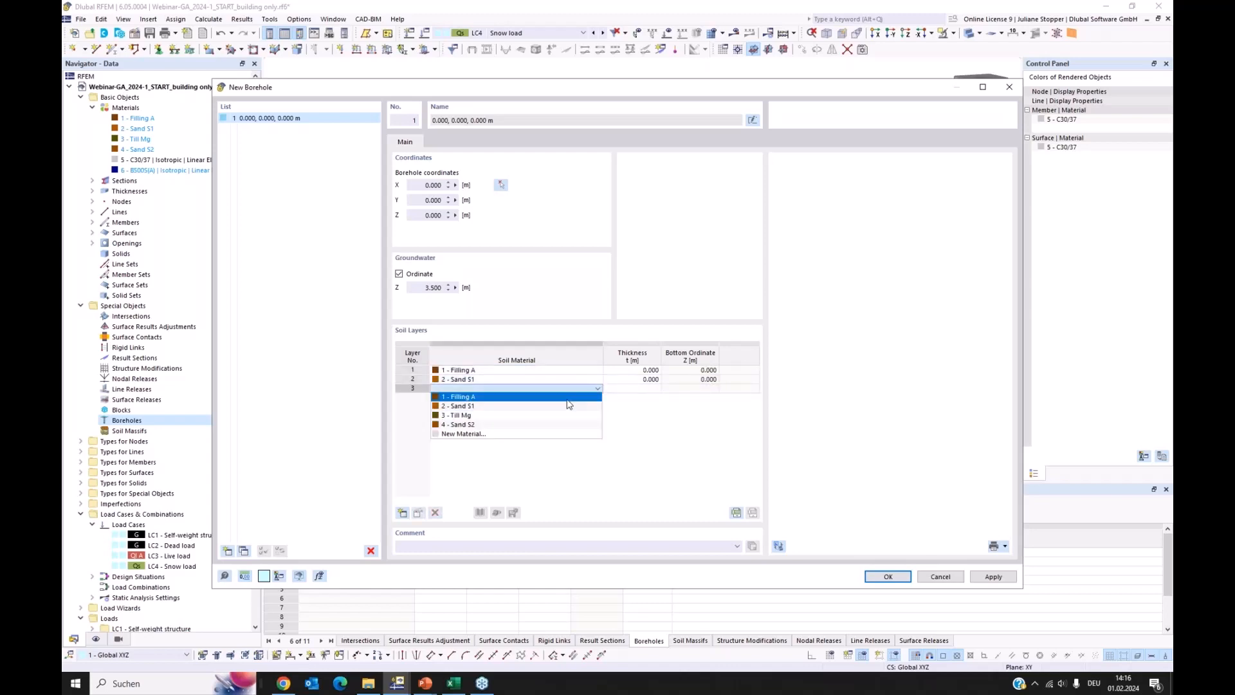
pyautogui.click(566, 414)
pyautogui.click(584, 397)
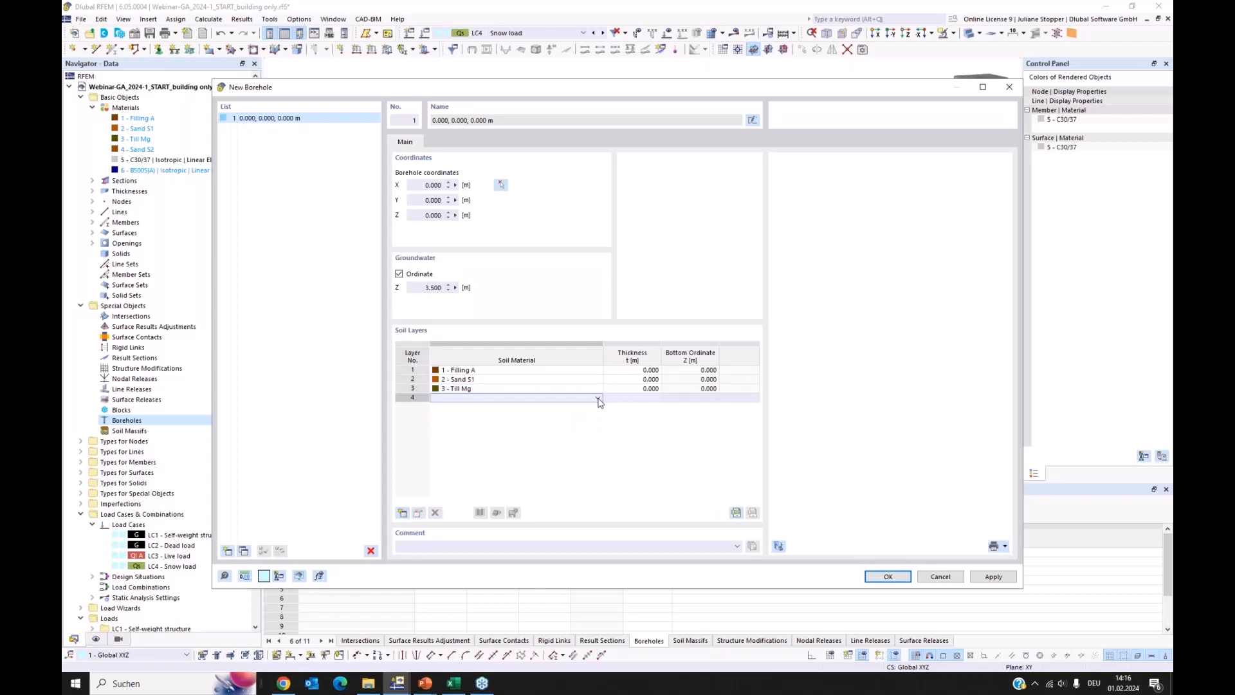
pyautogui.click(598, 398)
pyautogui.click(561, 436)
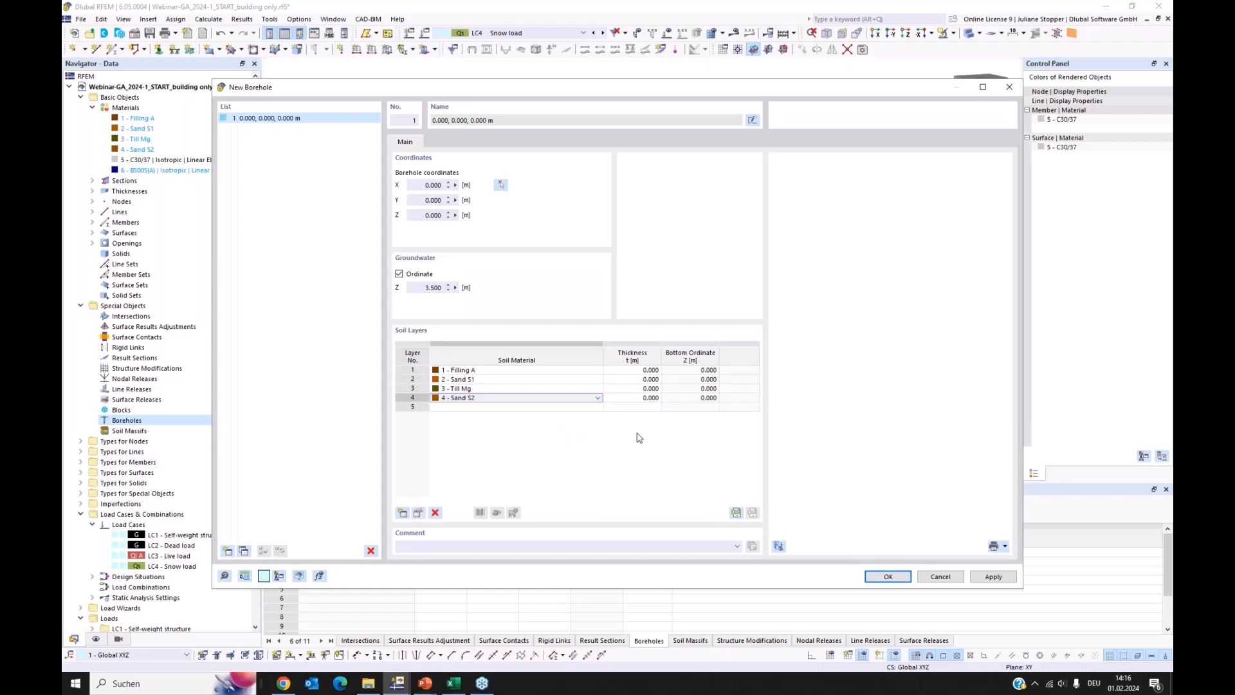
# Set the thickness of the borehole's Filling A layer to 2 m
pyautogui.click(634, 371)
pyautogui.click(634, 371)
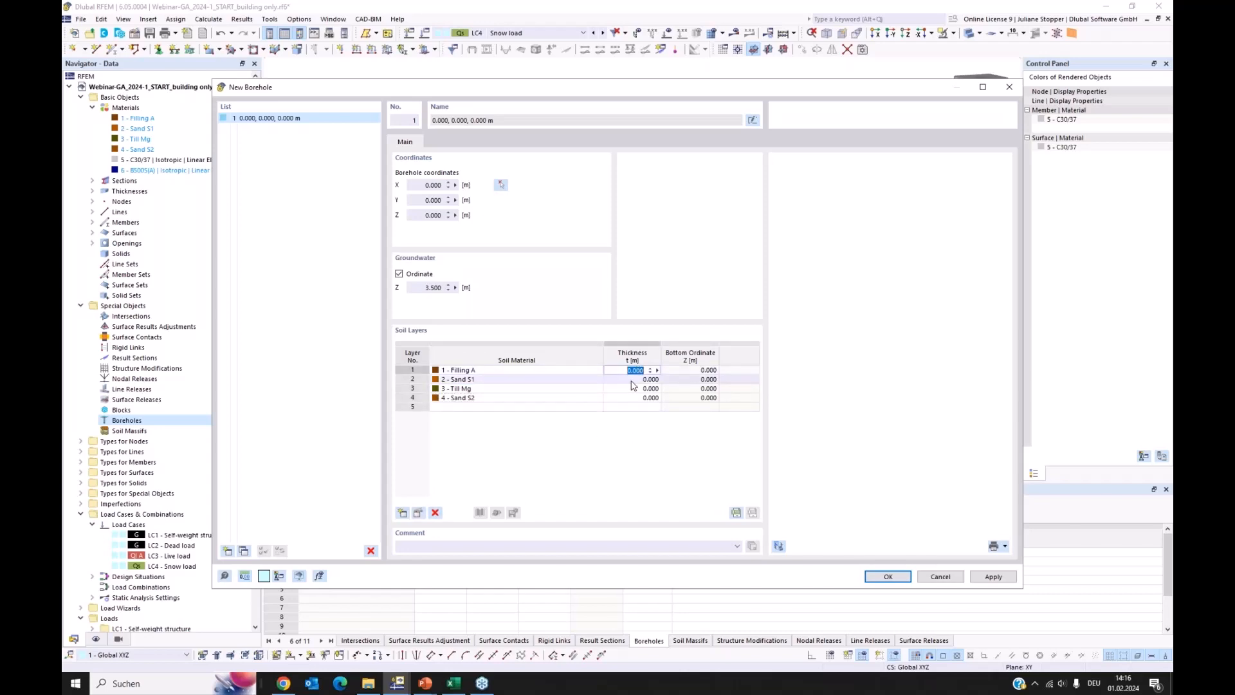
pyautogui.write('2')
pyautogui.press('Return')
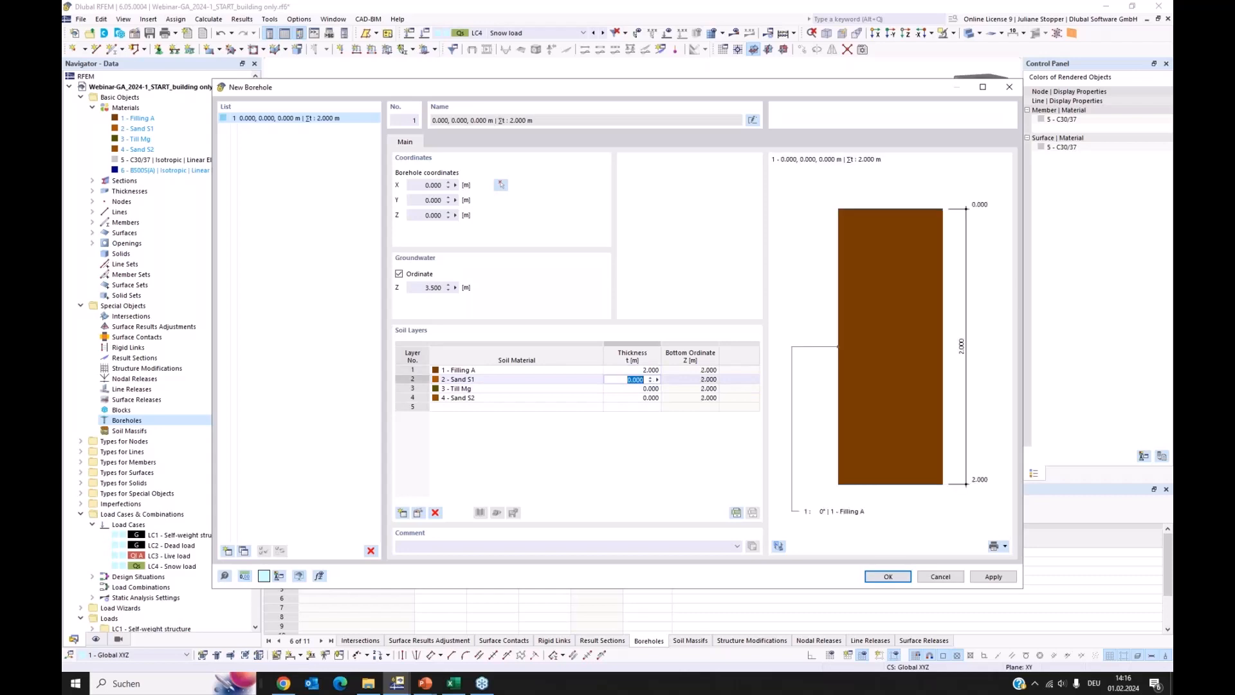
# Set the borehole layer thicknesses to 5 m for Sand S1, 2 m for Till Mg and 20 m for Sand S2, and save the borehole
pyautogui.write('5')
pyautogui.press('Return')
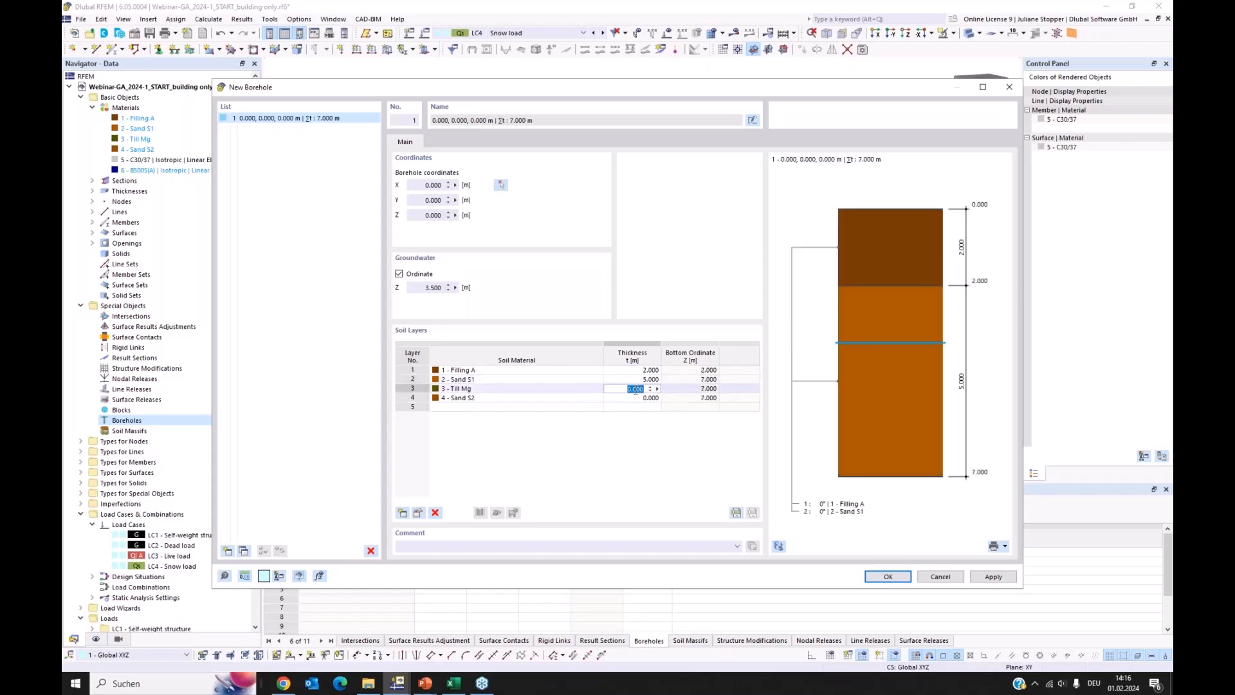
pyautogui.write('2')
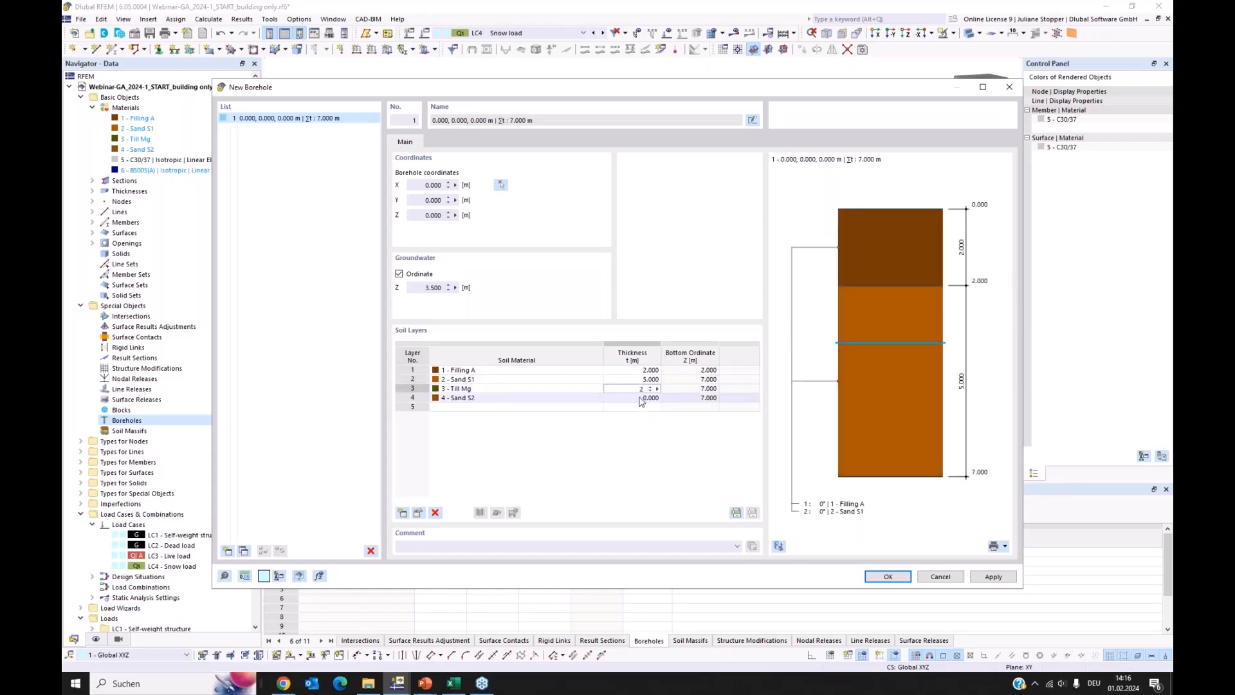
pyautogui.press('Return')
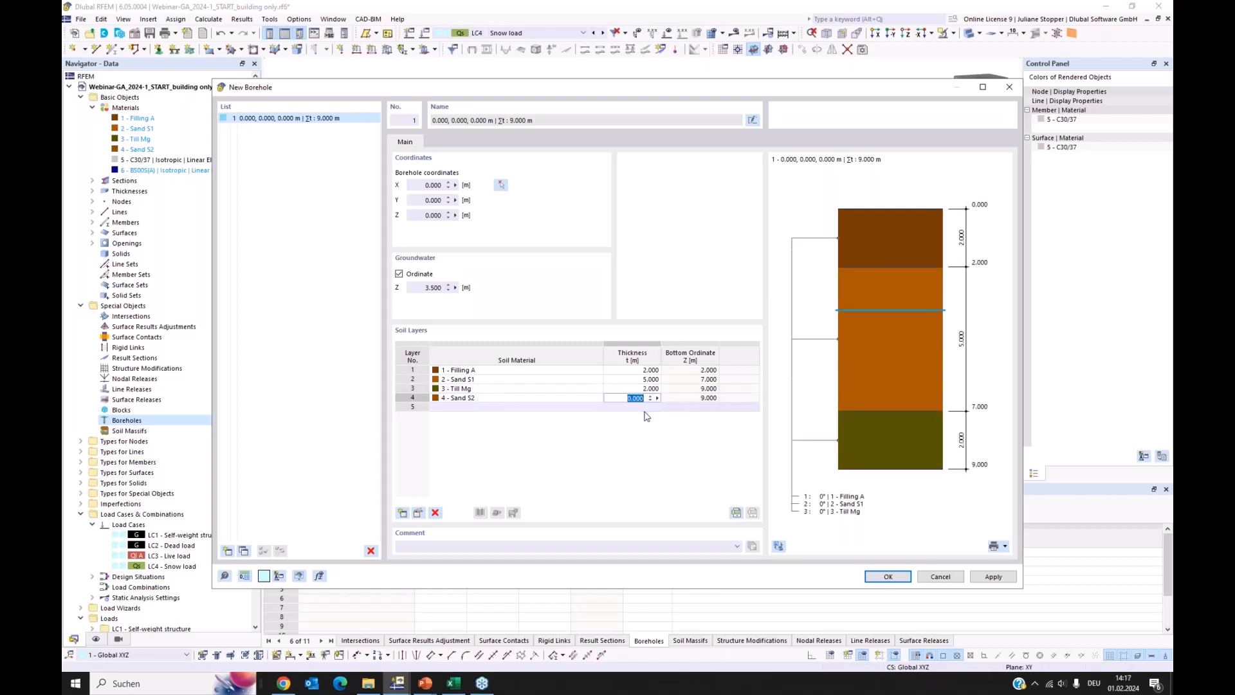
pyautogui.write('20')
pyautogui.press('Return')
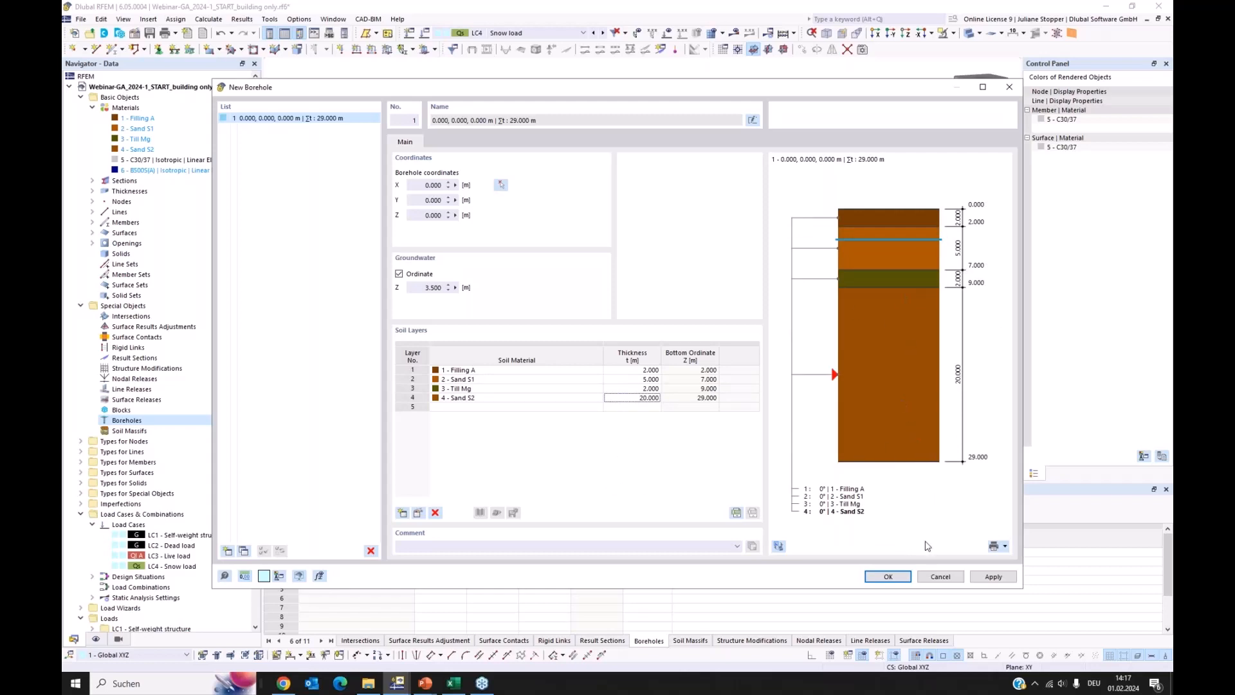
pyautogui.click(1006, 546)
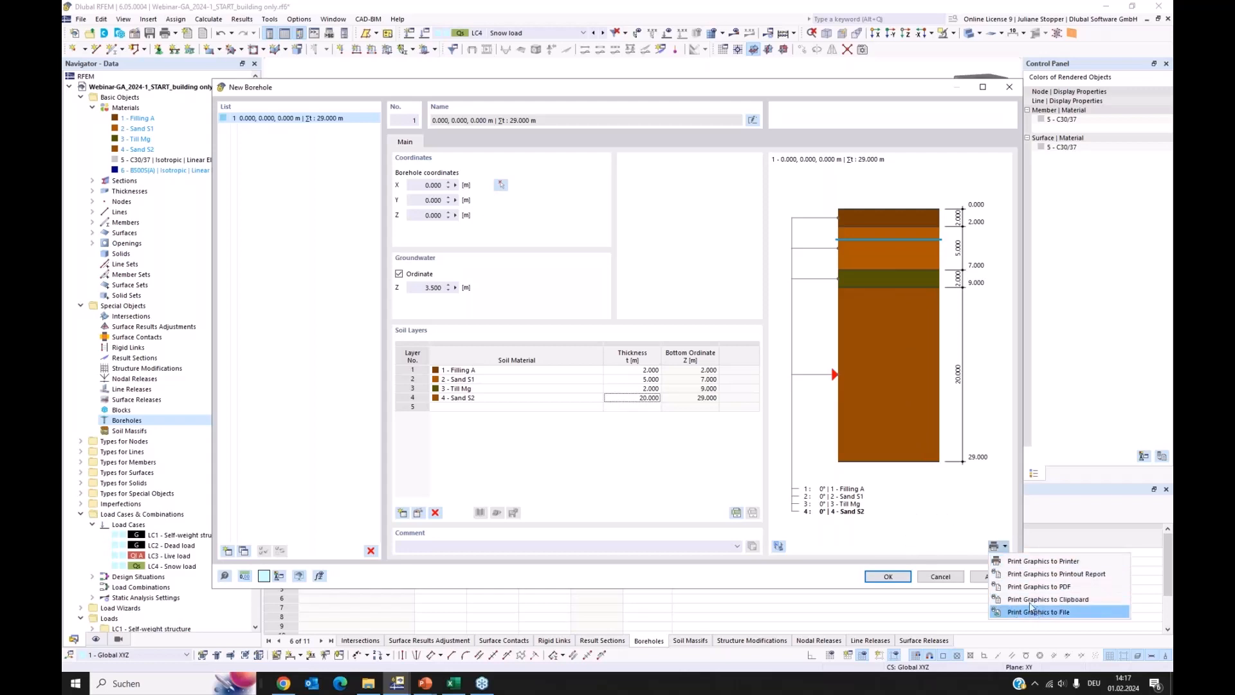
pyautogui.click(891, 530)
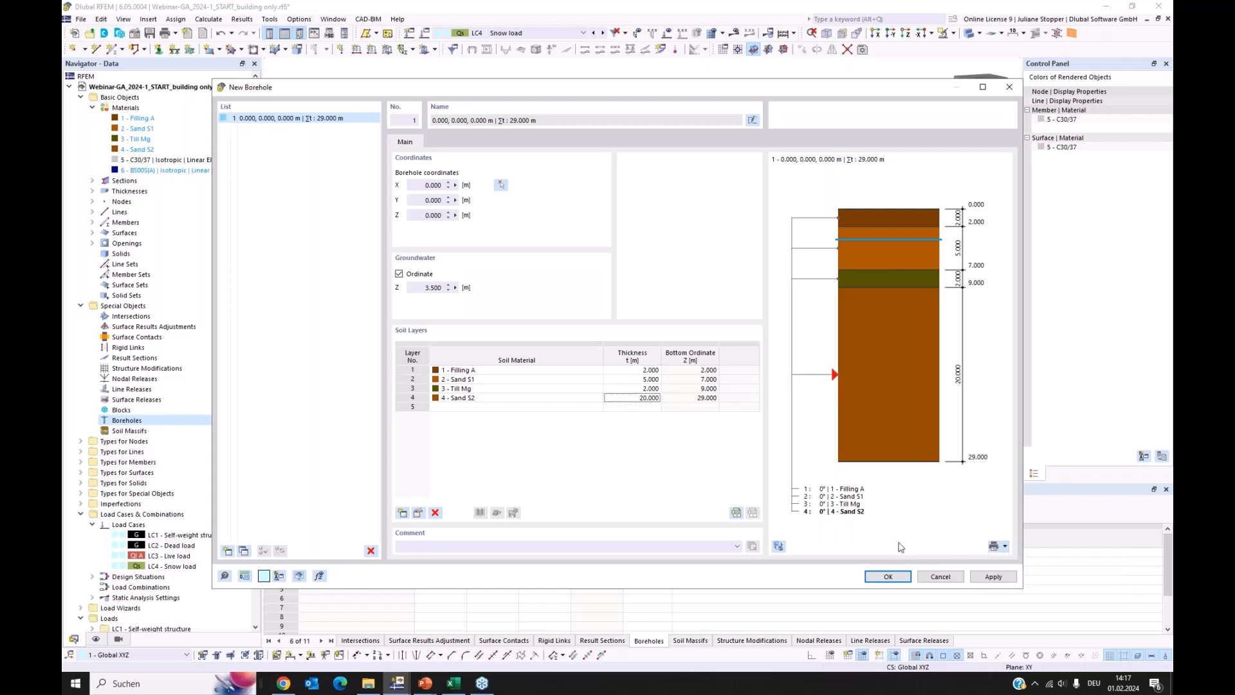
pyautogui.click(888, 576)
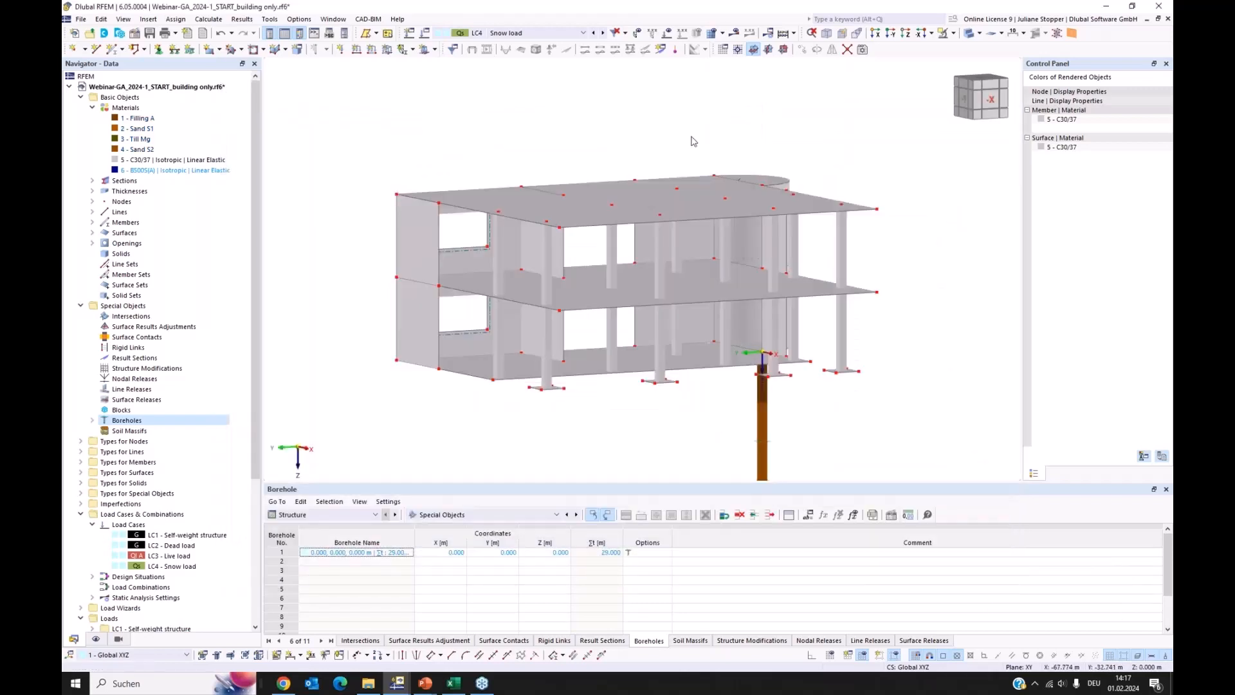
# Examine the new borehole beneath the building from several distances and a slightly rotated view
pyautogui.scroll(-5, 759, 251)
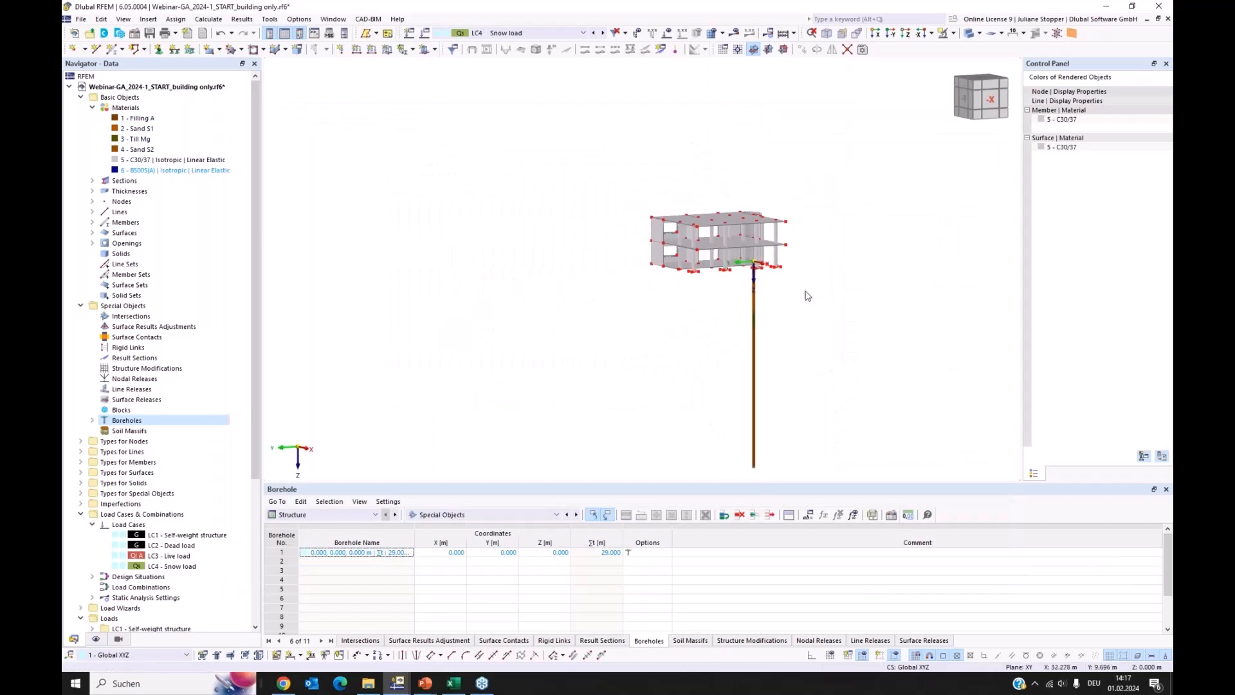
pyautogui.moveTo(833, 309); pyautogui.dragTo(711, 281, button='middle')
pyautogui.scroll(4, 691, 276)
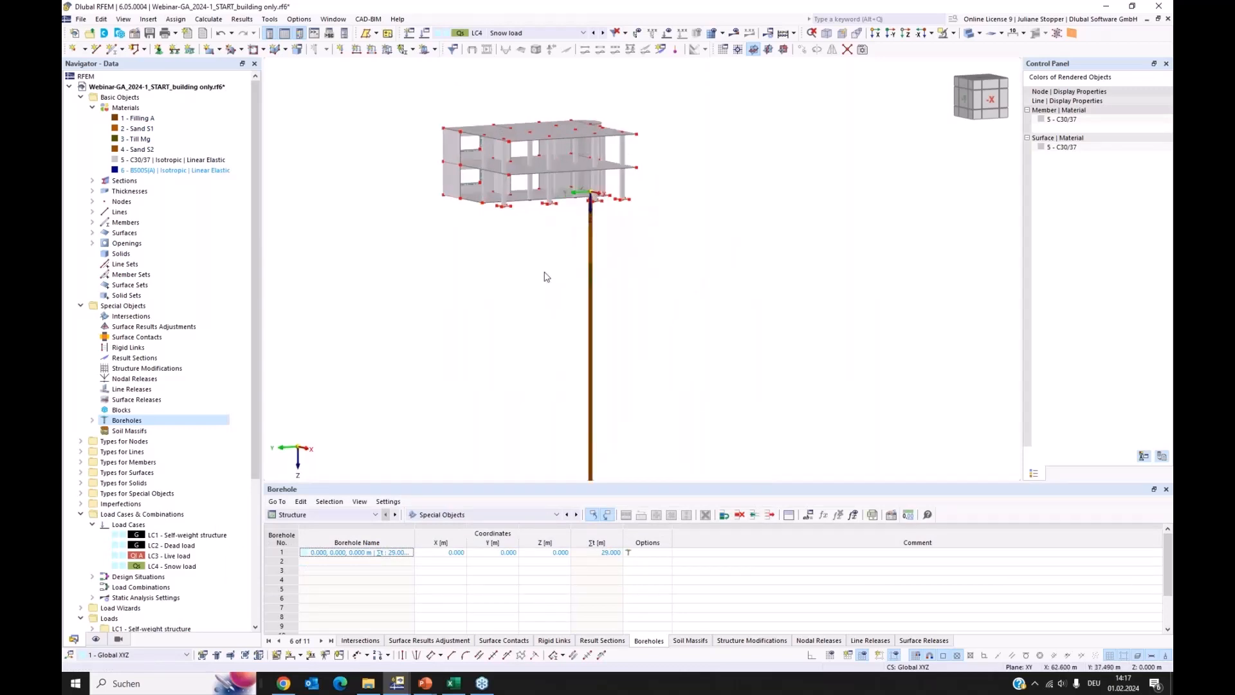
pyautogui.scroll(-1, 552, 276)
pyautogui.moveTo(597, 270); pyautogui.dragTo(648, 273, button='middle')
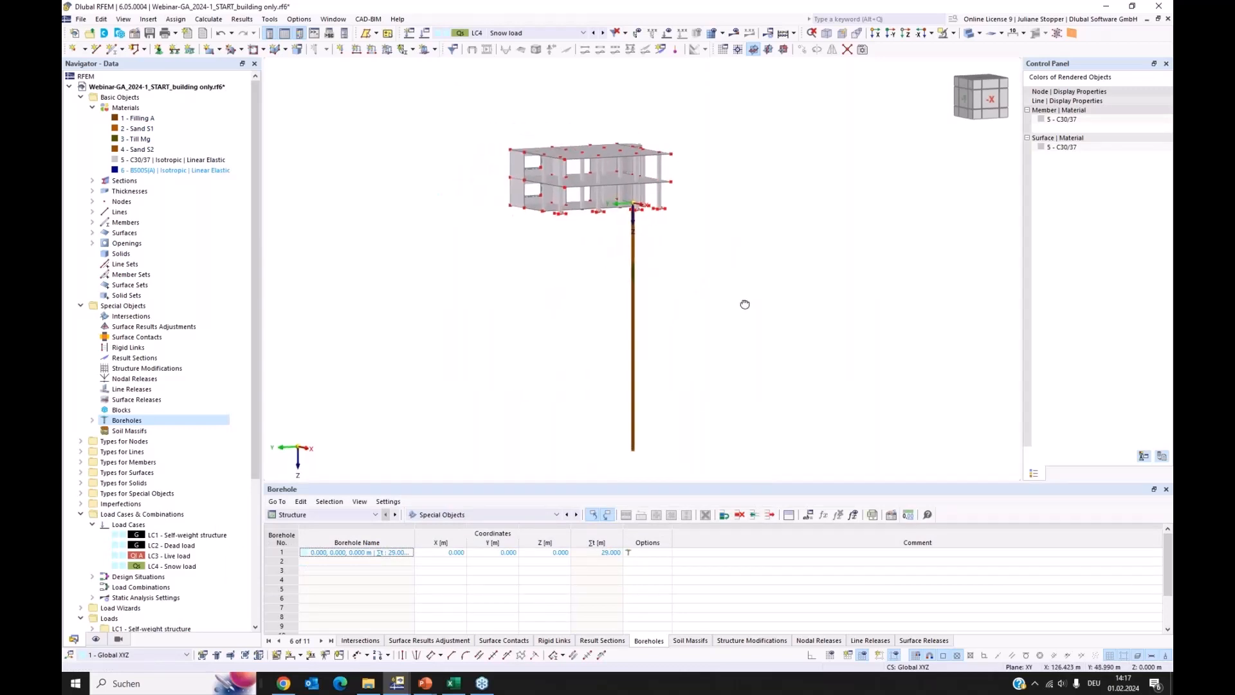
pyautogui.keyDown('ctrl'); pyautogui.moveTo(744, 303); pyautogui.dragTo(747, 335, button='middle'); pyautogui.keyUp('ctrl')
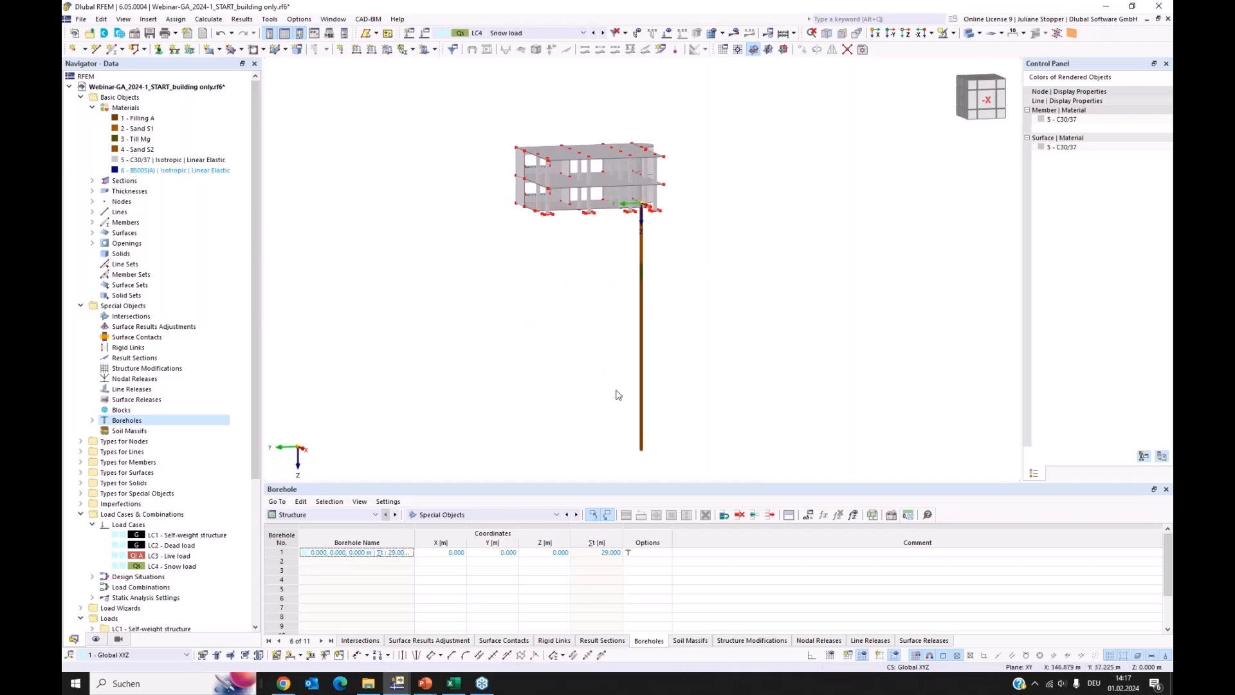
# Review the borehole's entry in the Special Objects structure table and its definition without changing anything
pyautogui.click(314, 517)
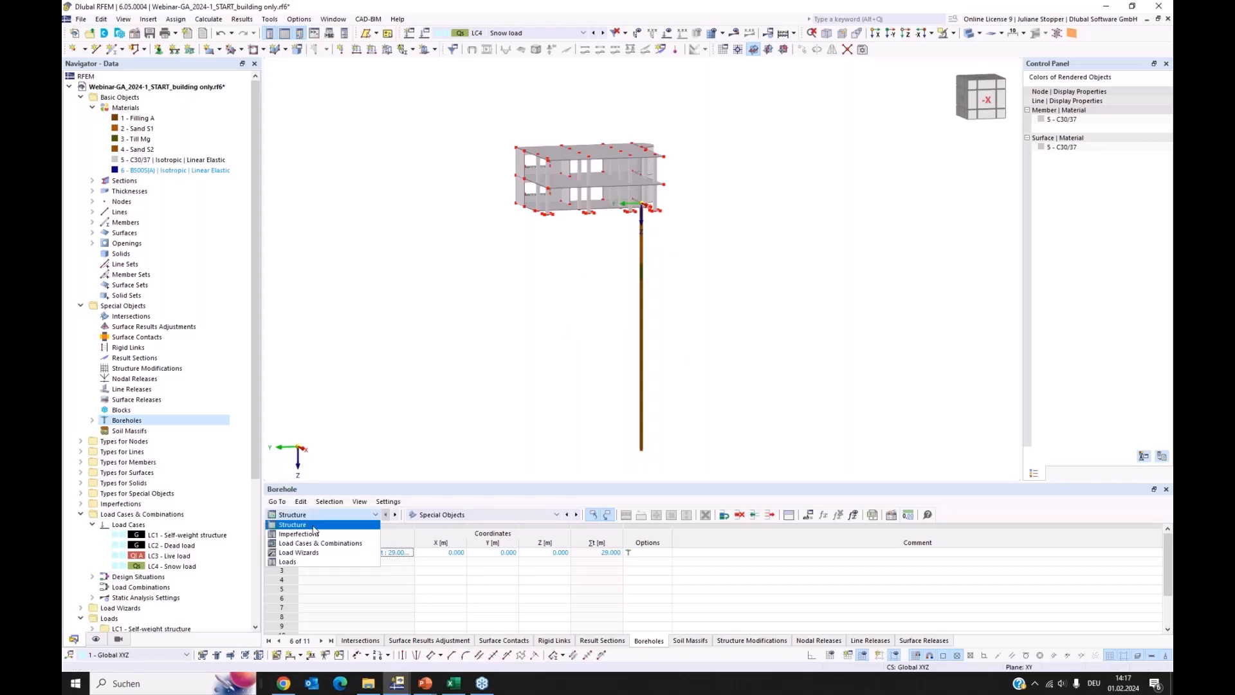
pyautogui.click(348, 524)
pyautogui.click(453, 518)
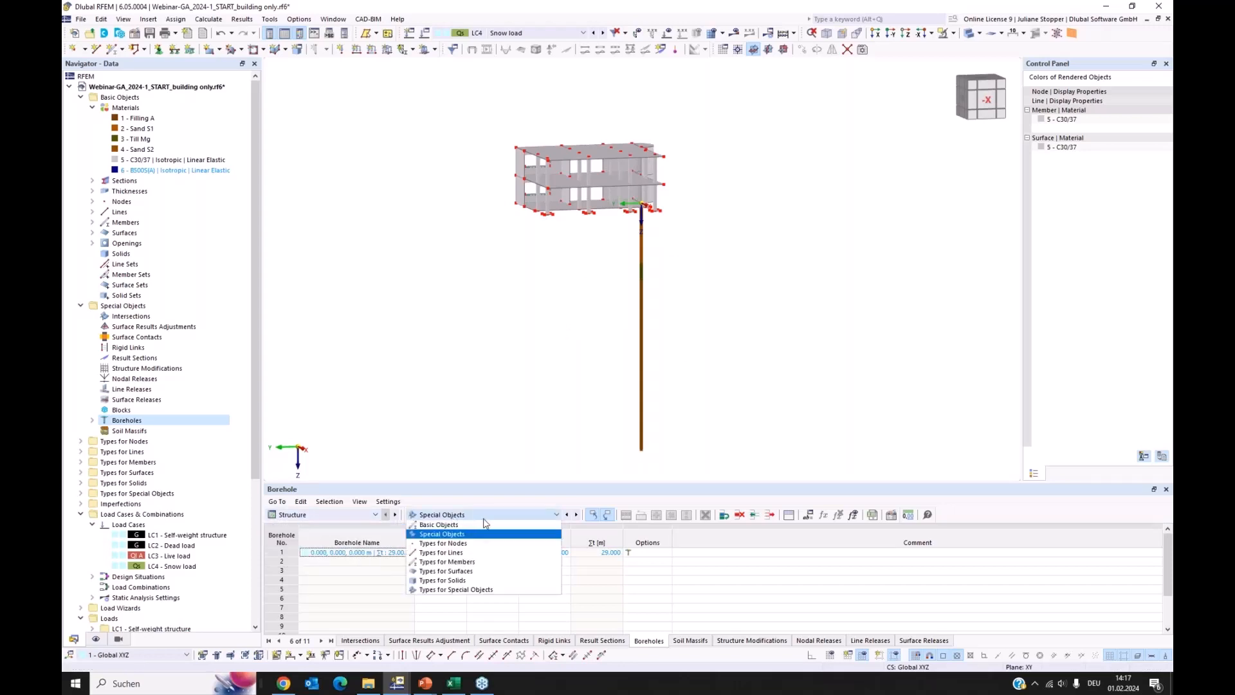
pyautogui.click(450, 540)
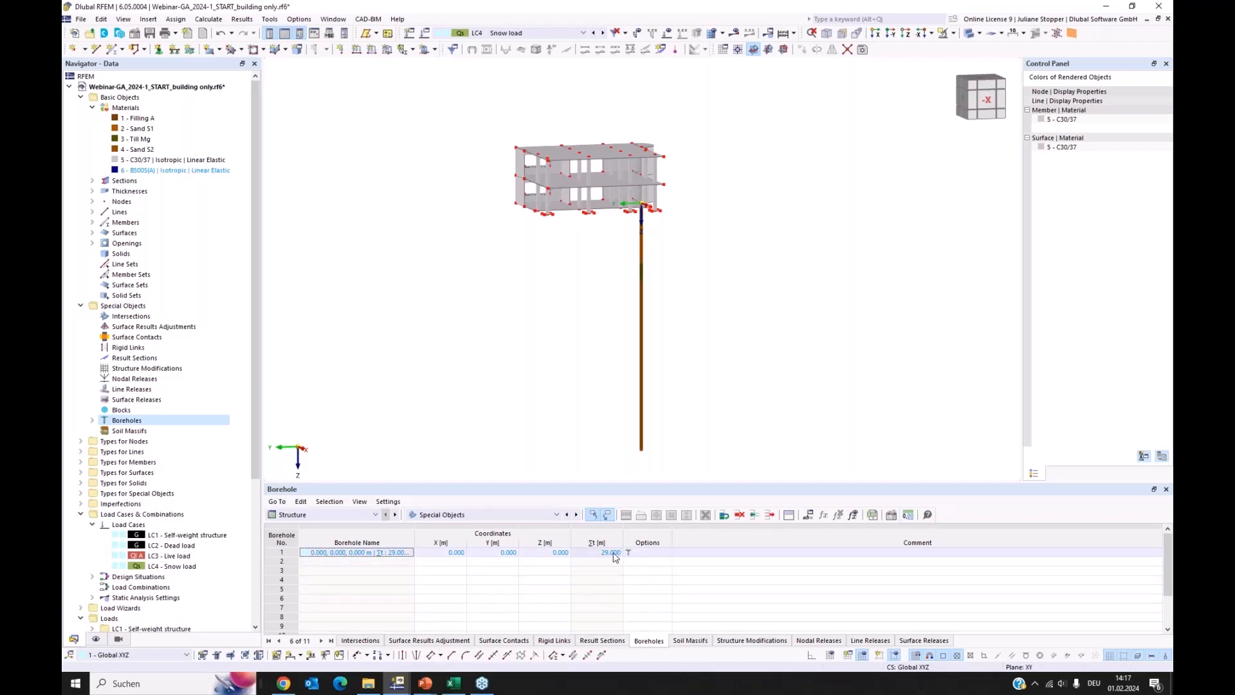
pyautogui.doubleClick(485, 553)
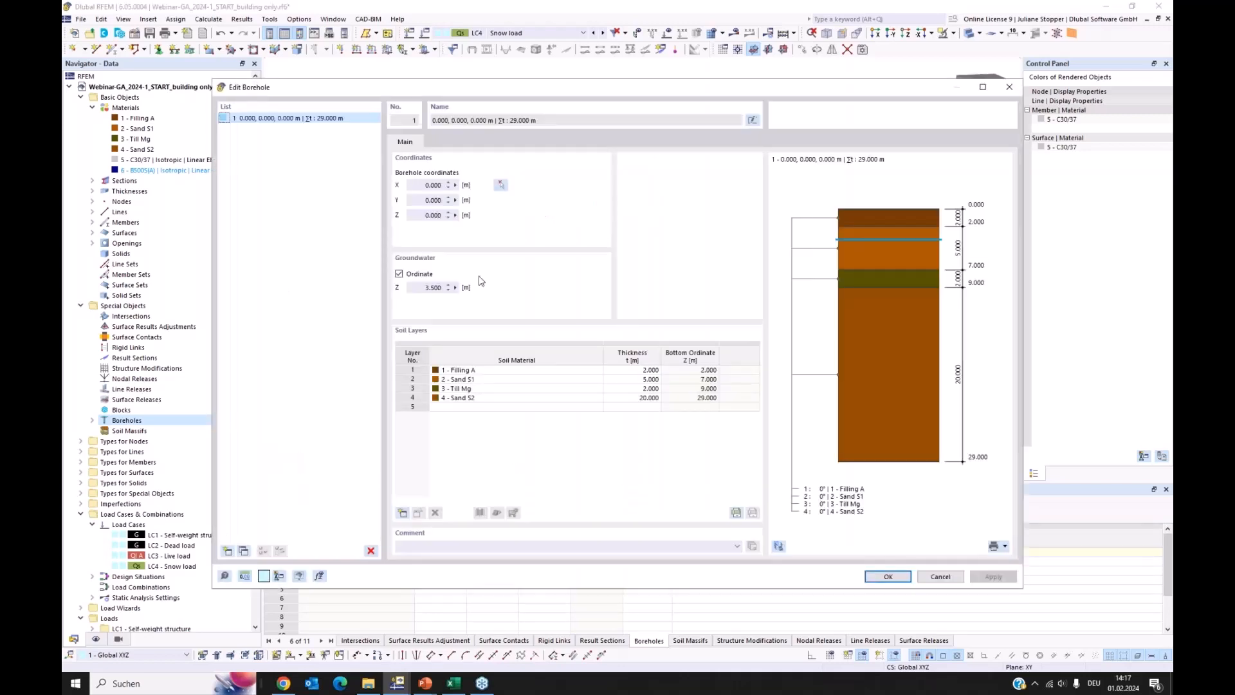
pyautogui.click(941, 576)
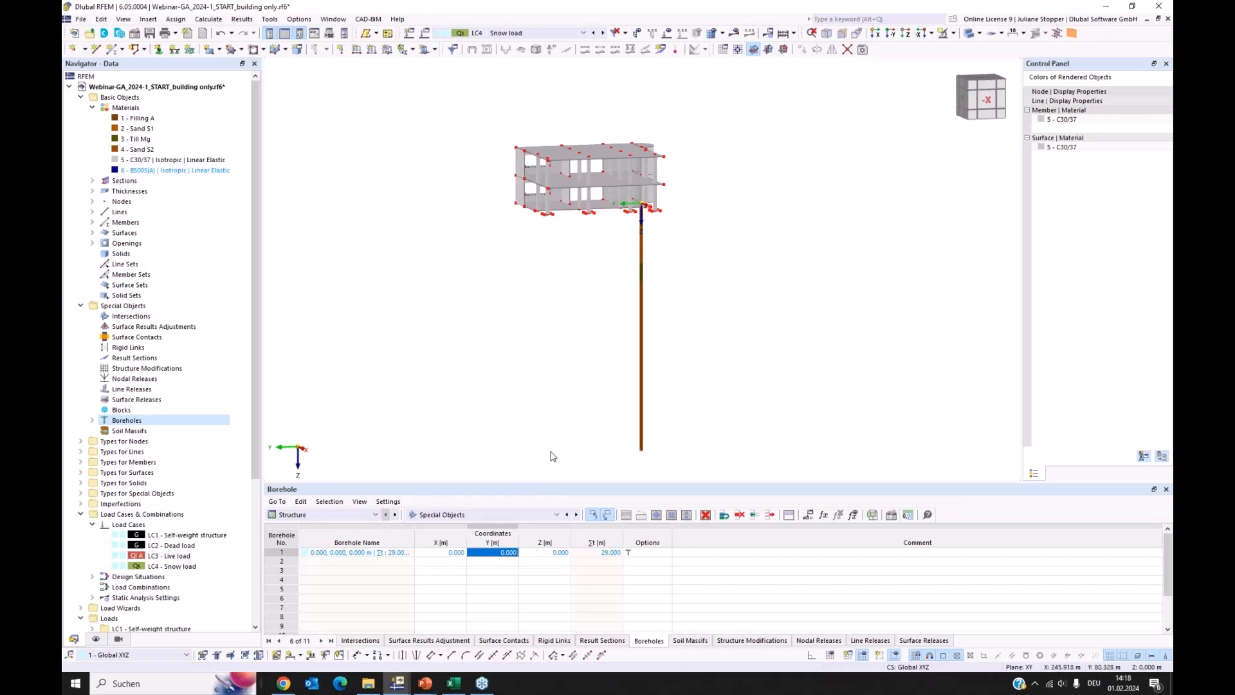
# Switch to the Excel workbook Tabelle-Bohrprofil-Import.xlsx and examine borehole BP1's name, number of layers, and Layer 1 material number and thickness
pyautogui.click(454, 685)
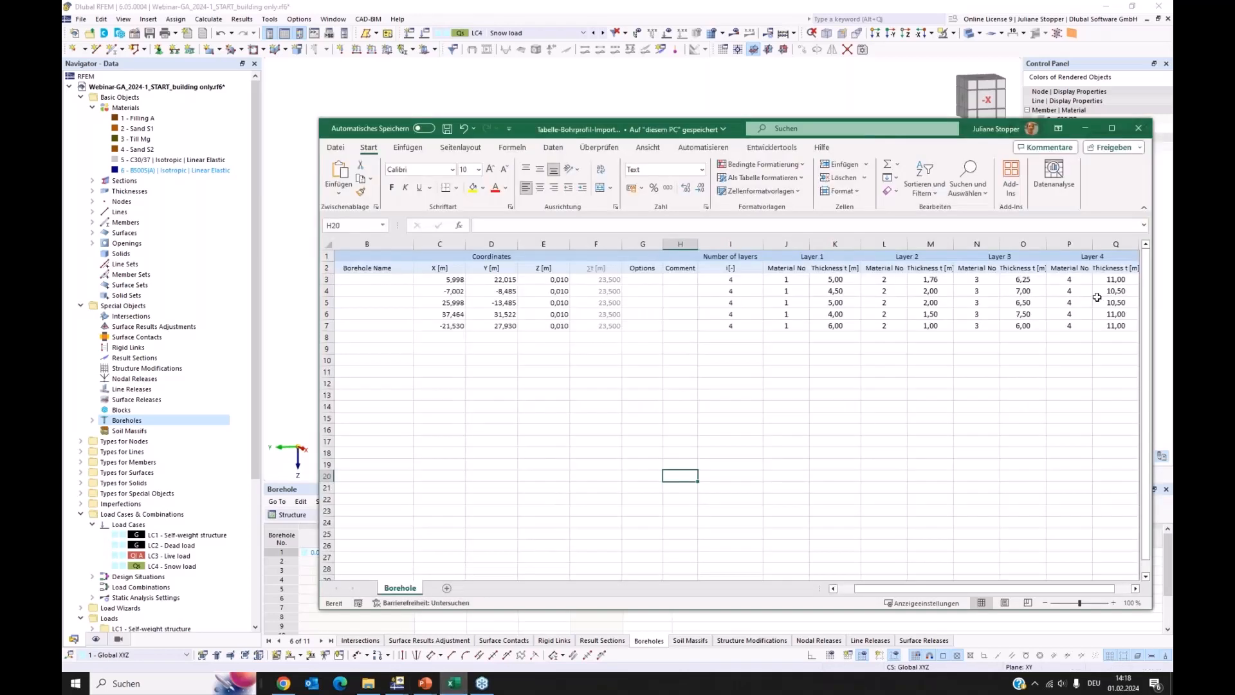
pyautogui.click(1114, 129)
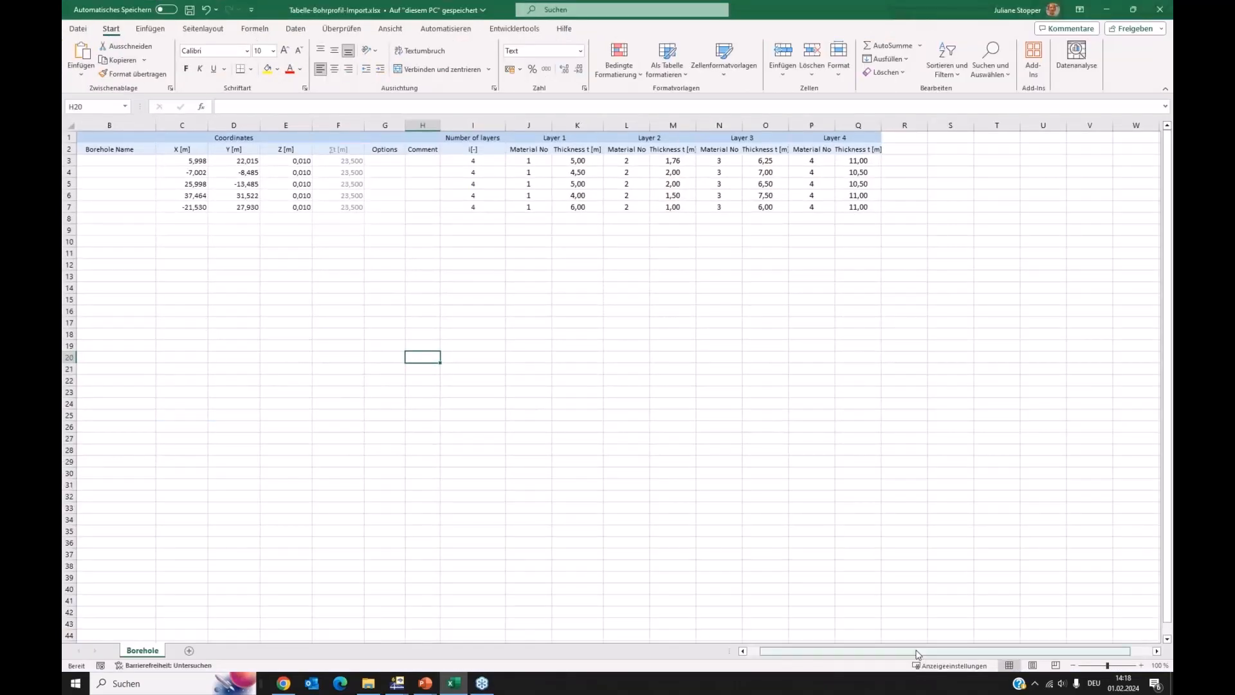
pyautogui.moveTo(918, 651); pyautogui.dragTo(736, 659)
pyautogui.click(140, 161)
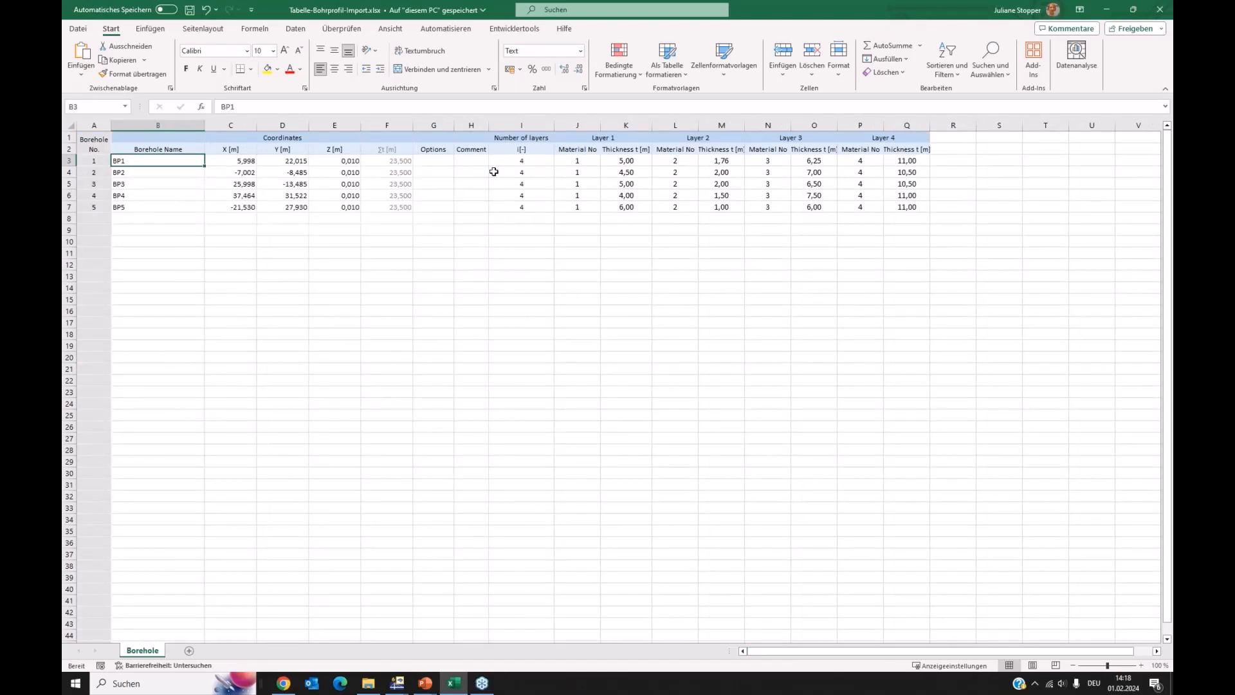
pyautogui.click(524, 162)
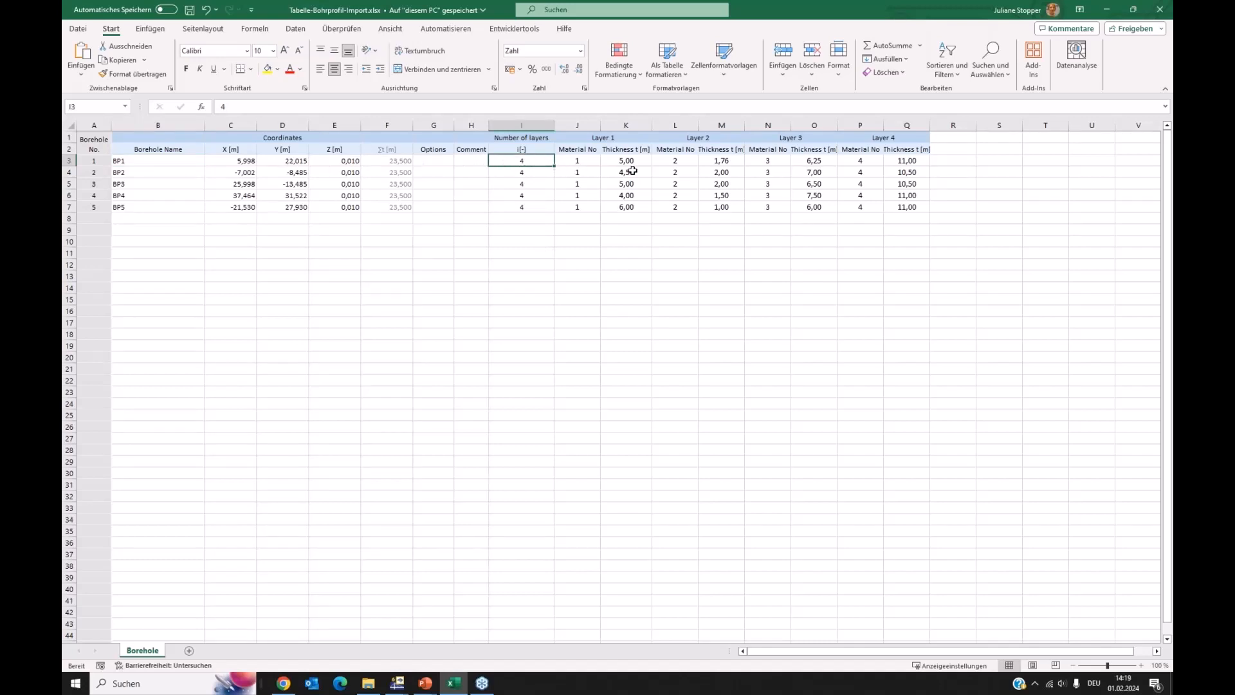
pyautogui.click(578, 162)
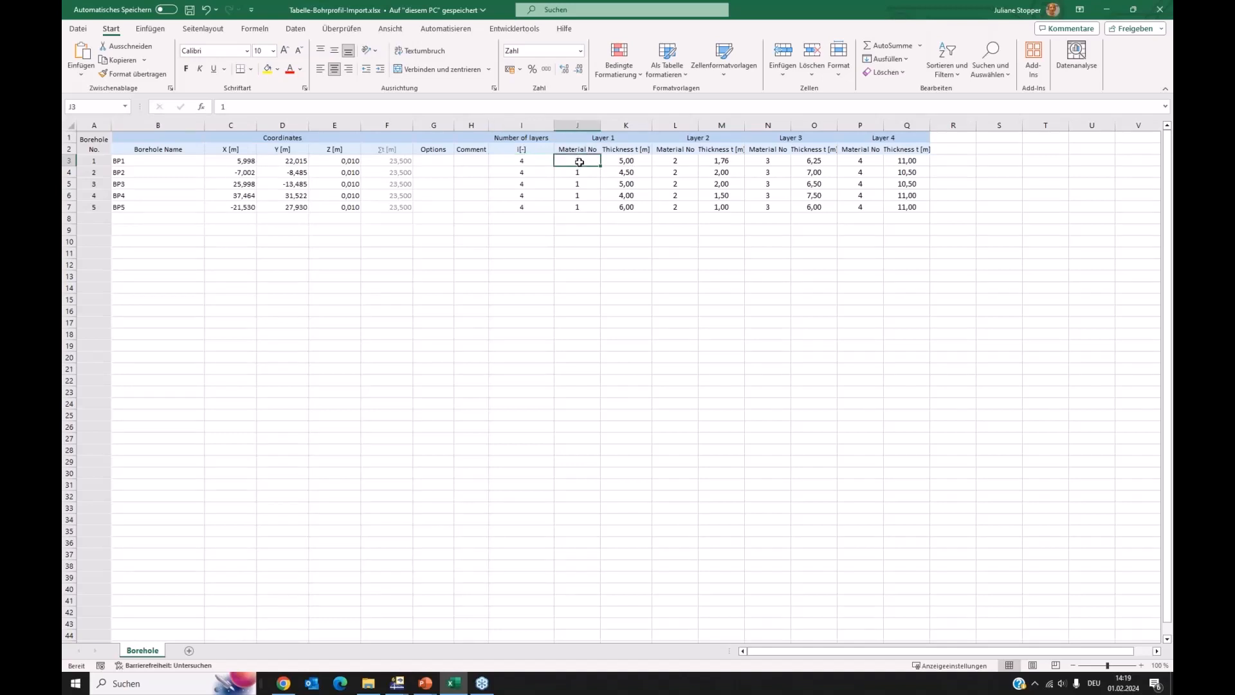
pyautogui.click(632, 162)
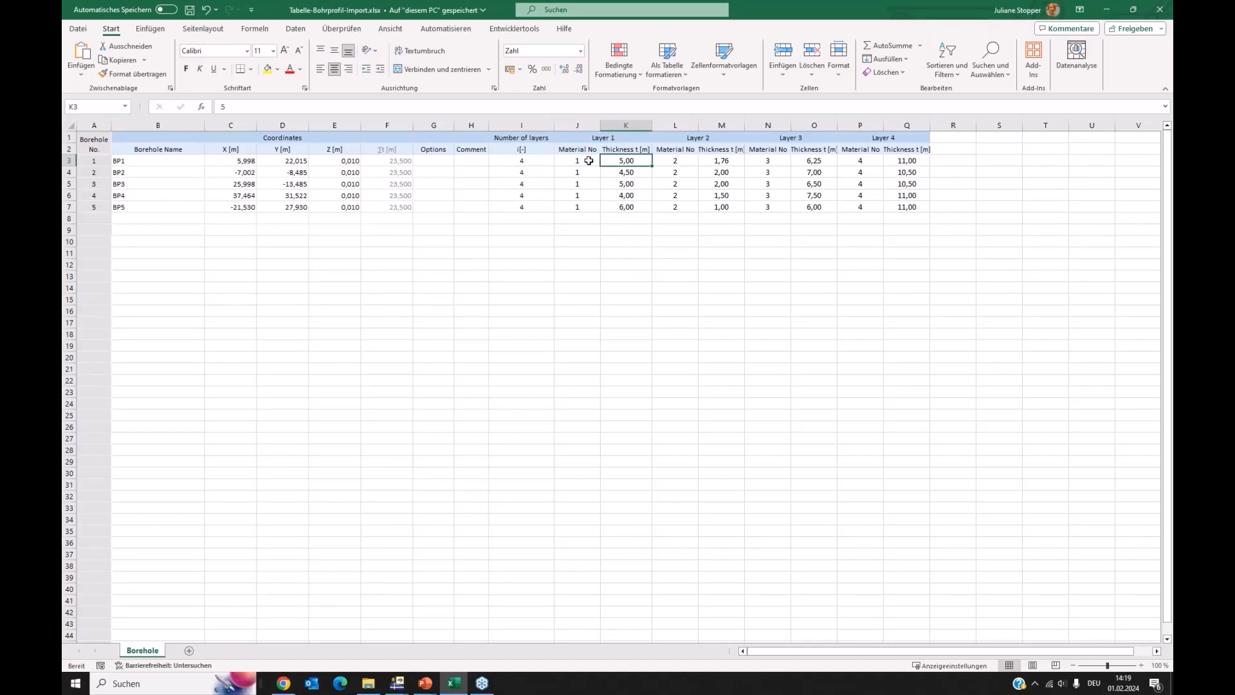
pyautogui.click(570, 160)
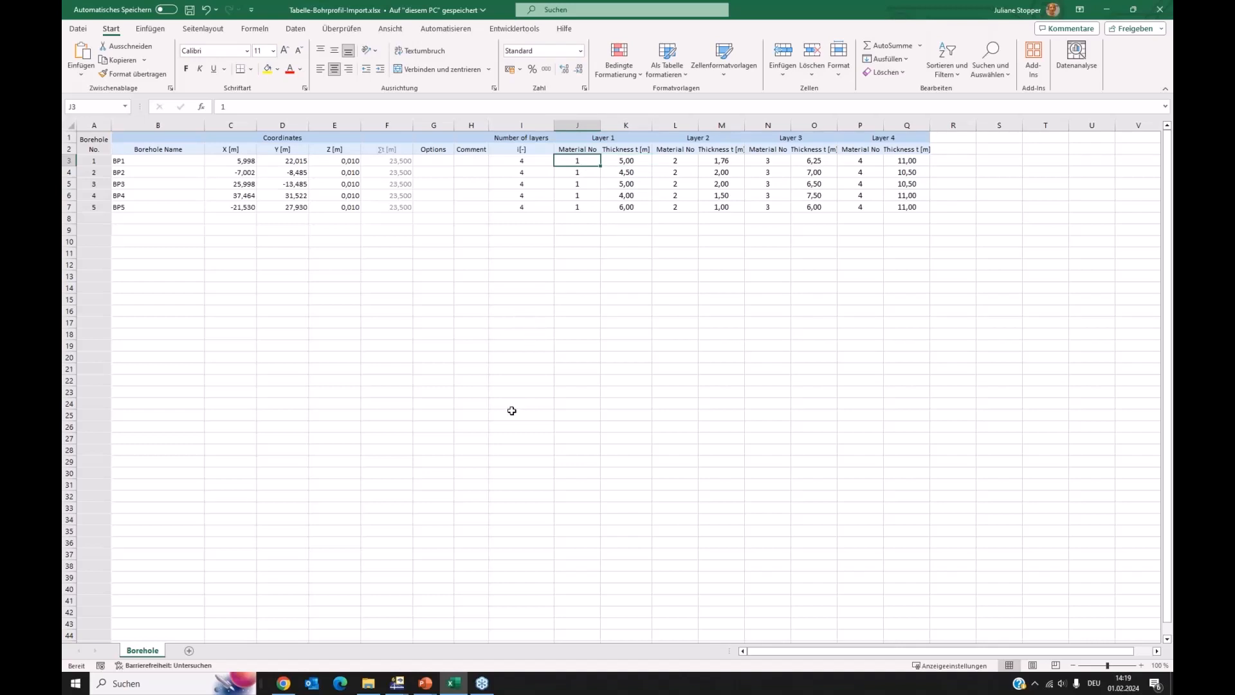
pyautogui.click(1107, 10)
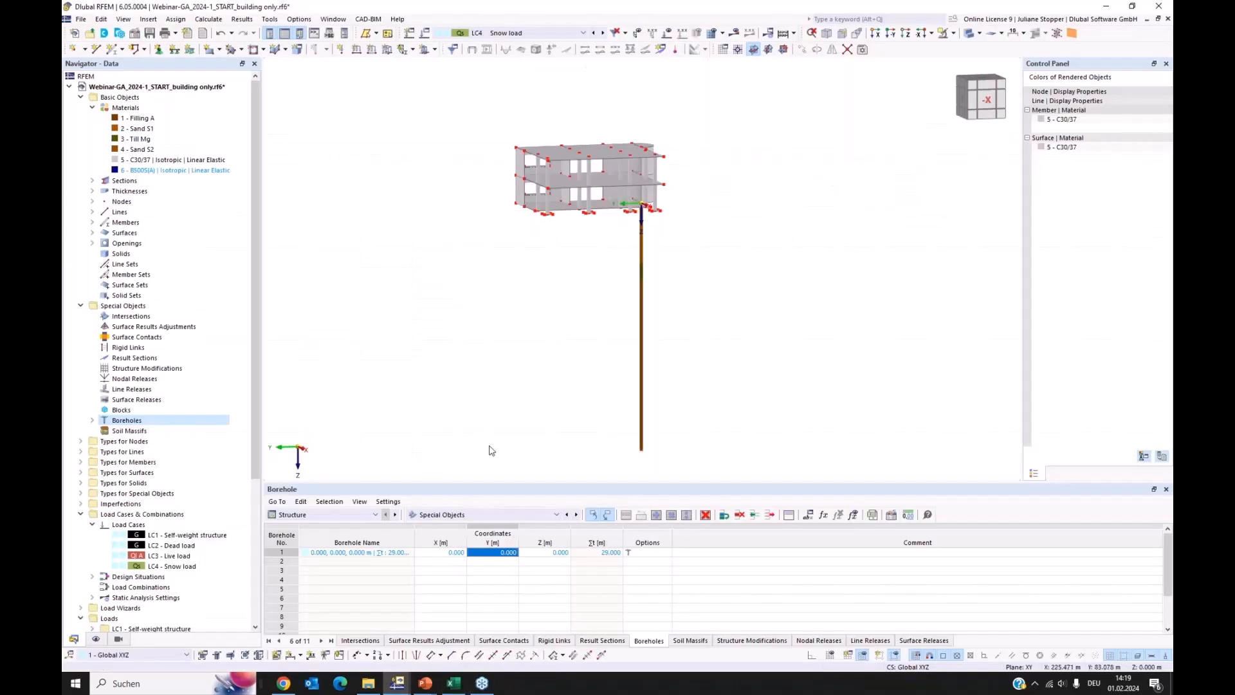
# Check the WebService server start setting in RFEM's program options without changing it
pyautogui.moveTo(369, 683)
pyautogui.click(305, 20)
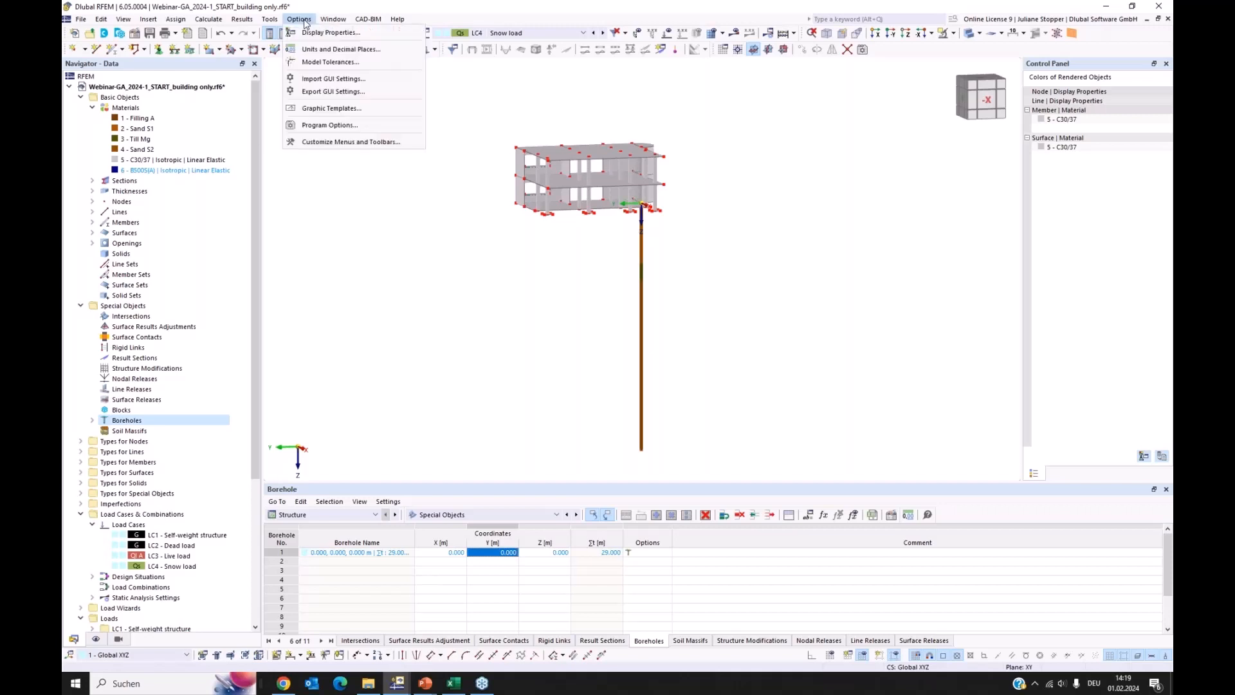
pyautogui.click(330, 126)
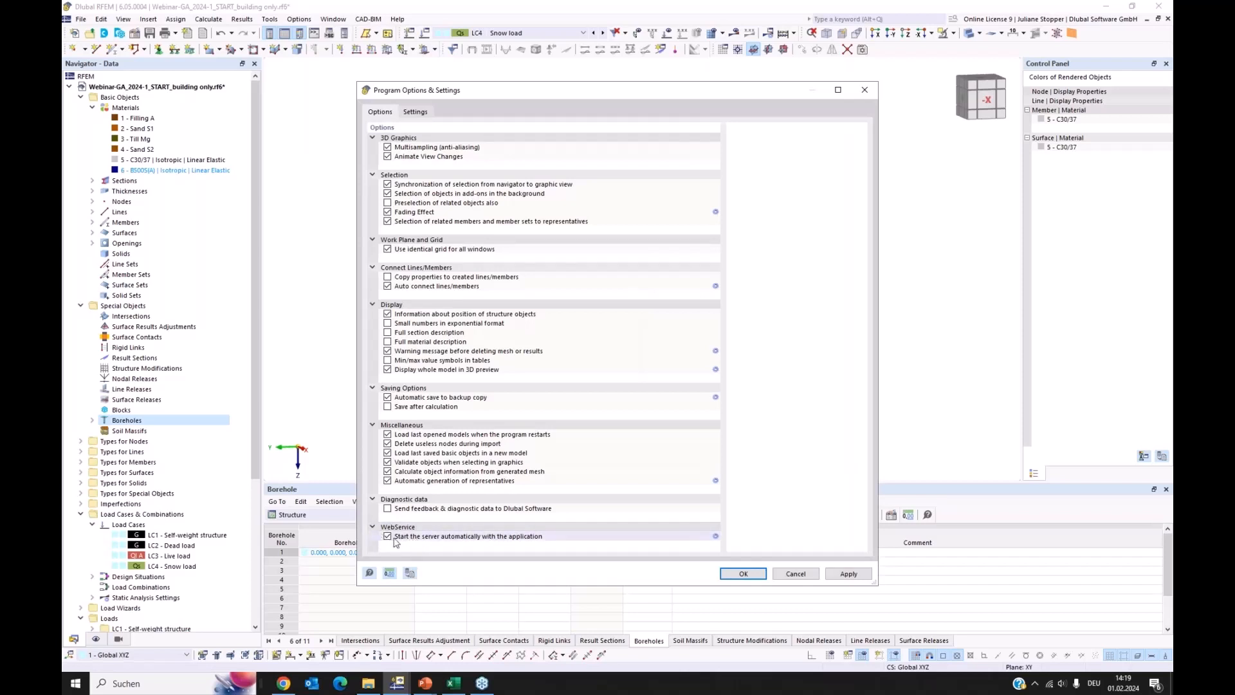
pyautogui.click(796, 574)
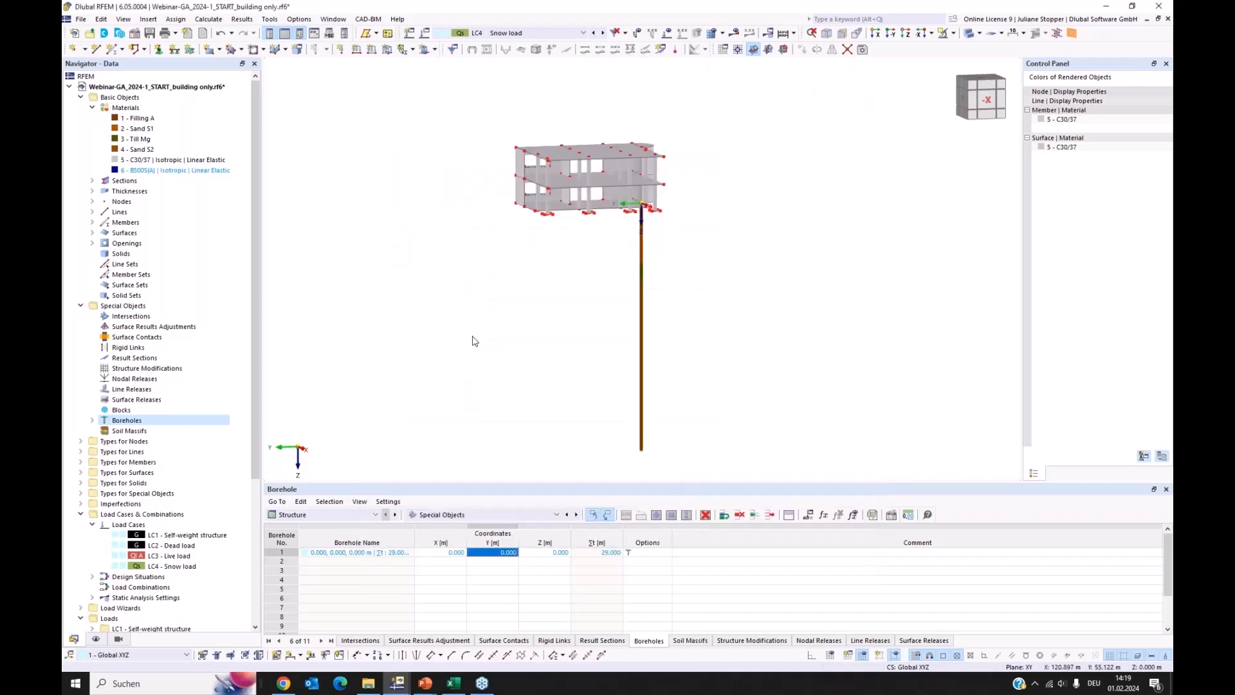
# Switch to File Explorer and open the Webinar-run-final folder inside 2024-01, moving the window aside
pyautogui.click(369, 683)
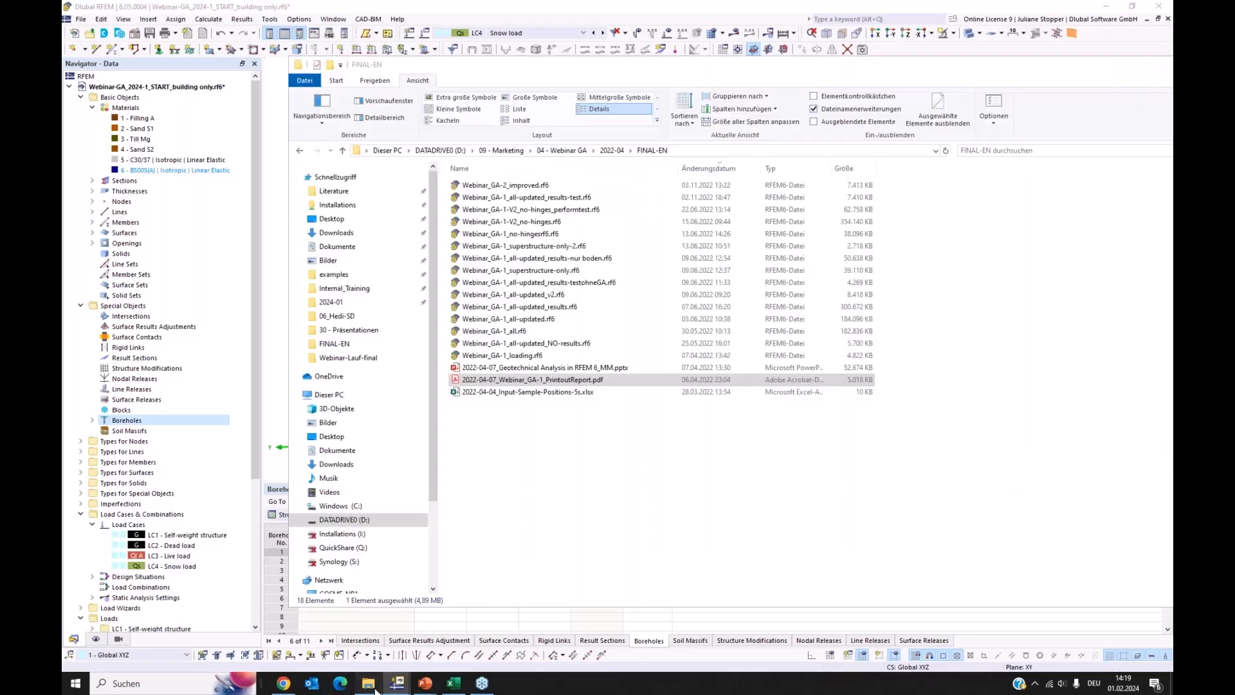
pyautogui.click(348, 357)
pyautogui.click(605, 153)
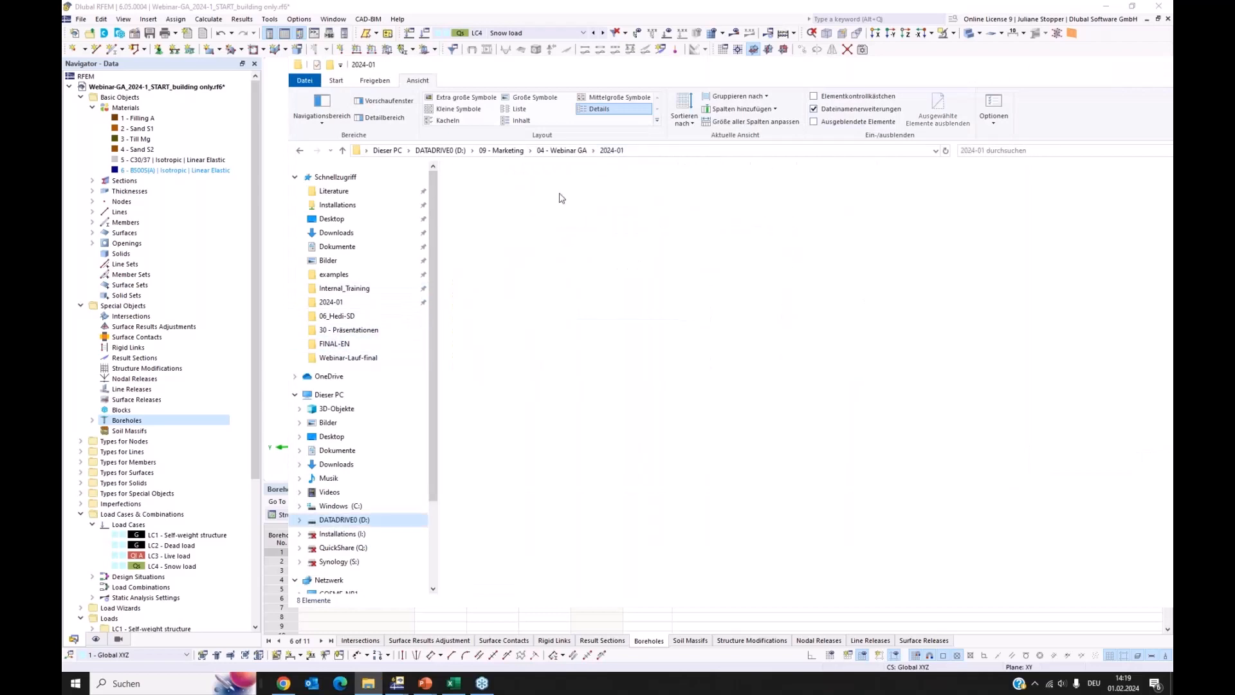
pyautogui.click(495, 246)
pyautogui.doubleClick(497, 247)
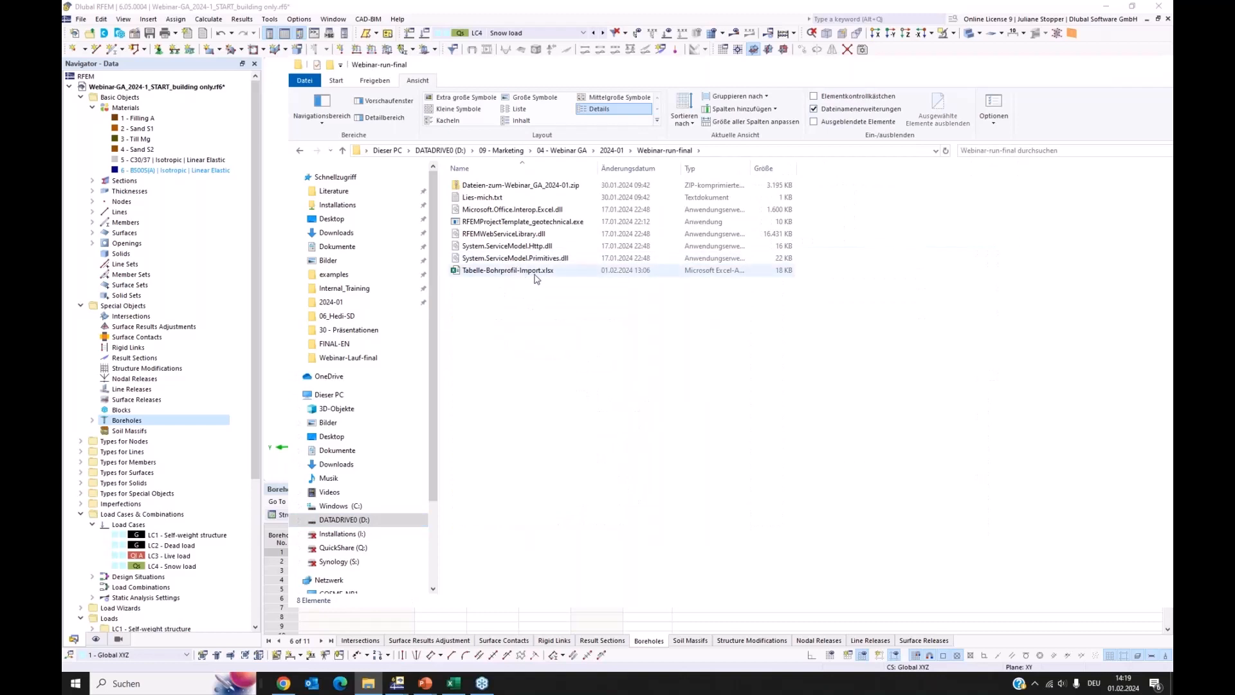
pyautogui.moveTo(752, 69); pyautogui.dragTo(986, 64)
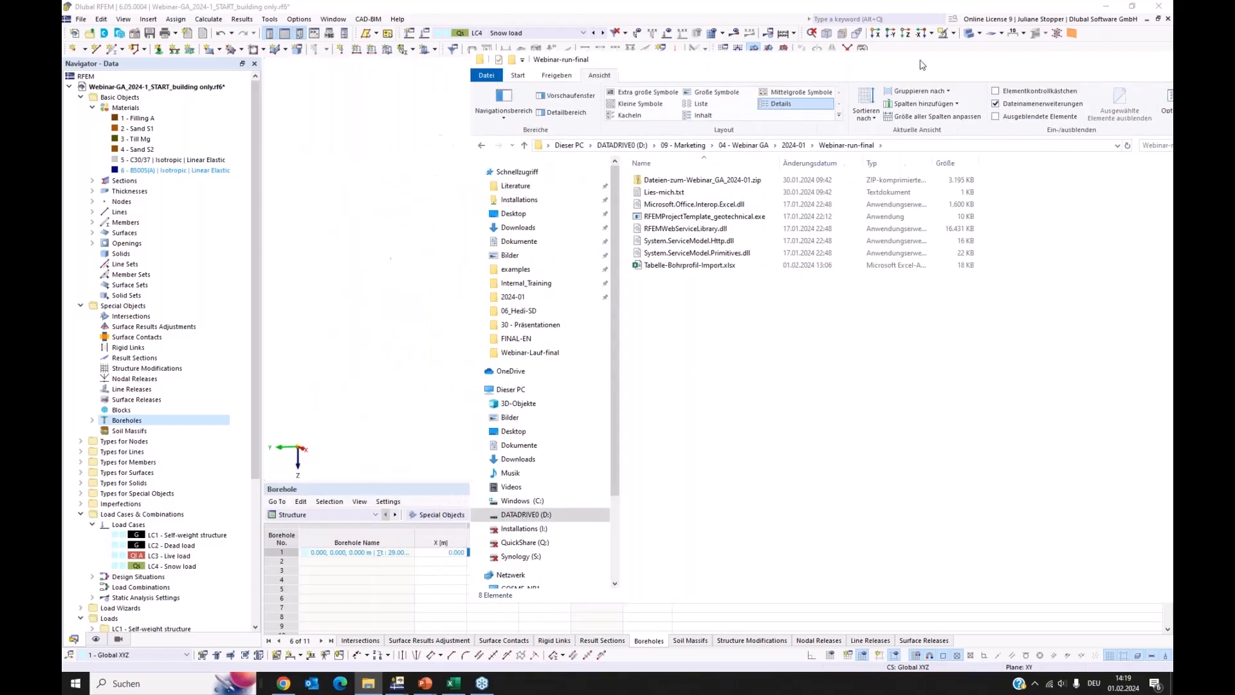
# Run RFEMProjectTemplate_geotechnical.exe to import the boreholes from the Excel table into the RFEM model
pyautogui.doubleClick(711, 217)
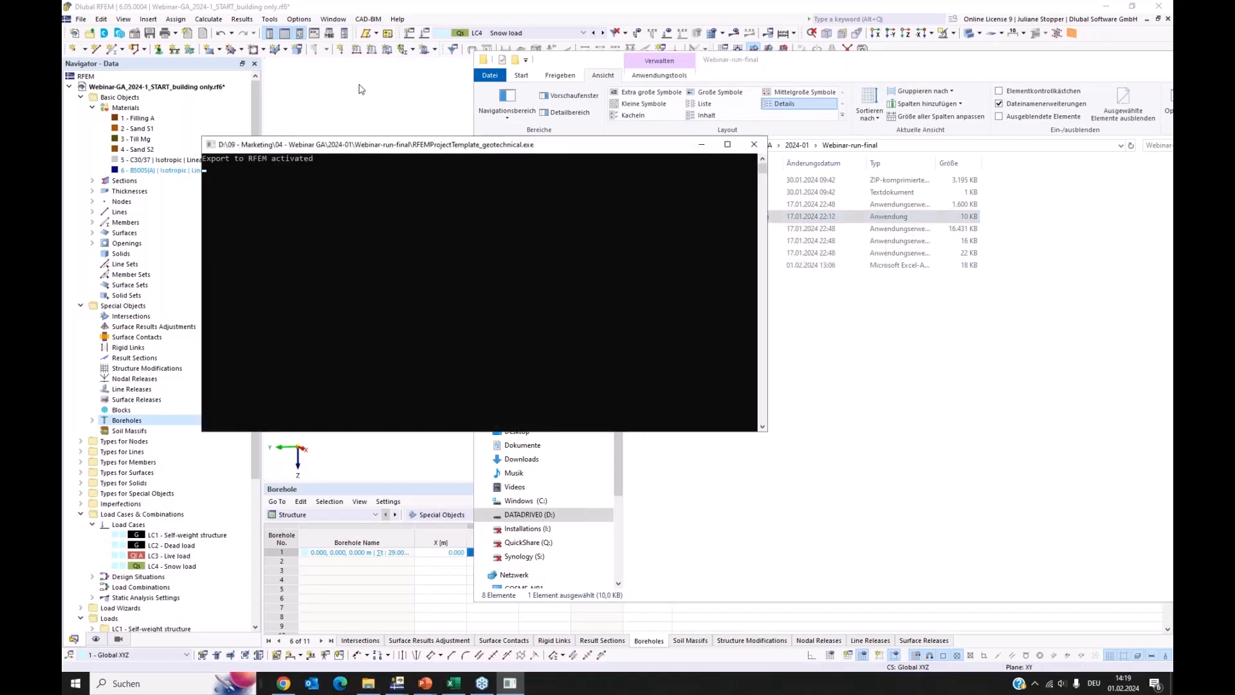
pyautogui.click(510, 684)
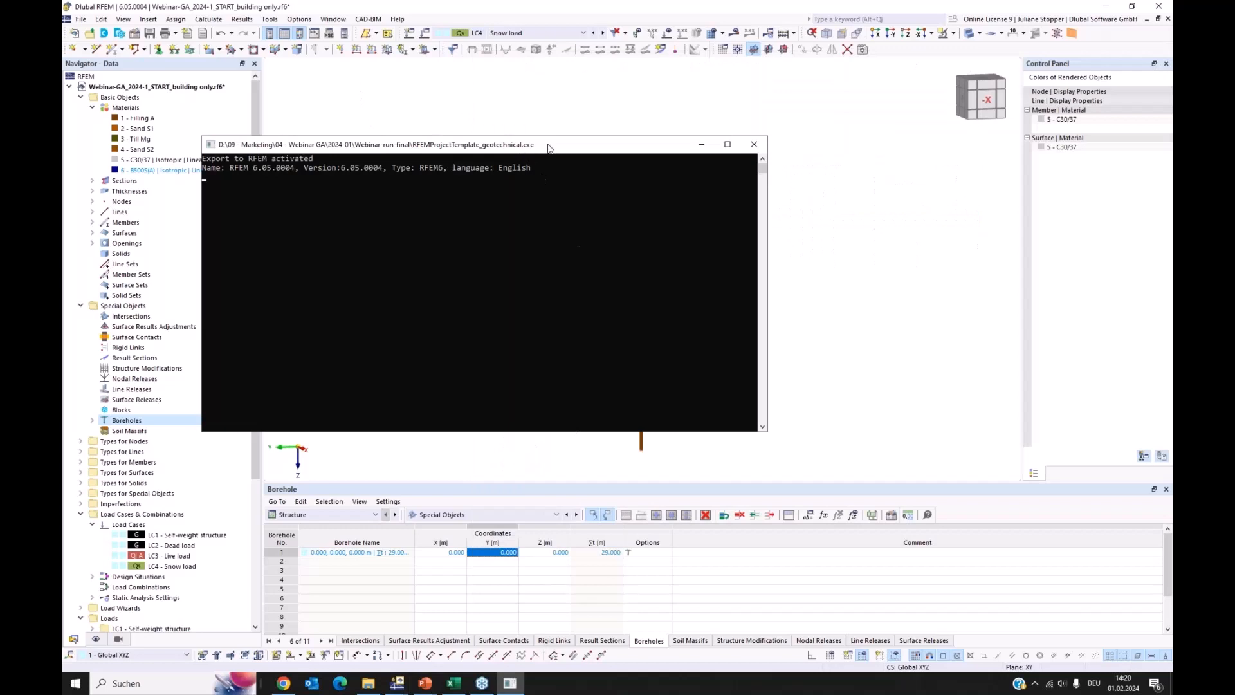
pyautogui.moveTo(551, 149); pyautogui.dragTo(931, 289)
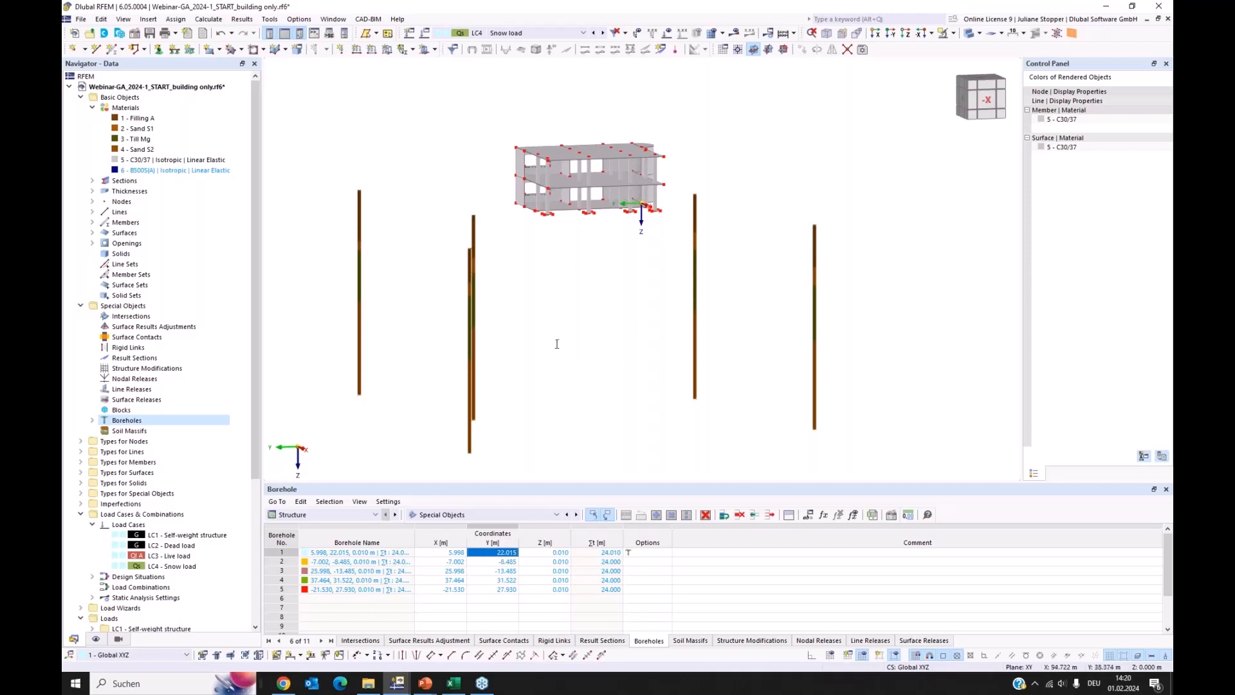
pyautogui.scroll(-1, 605, 399)
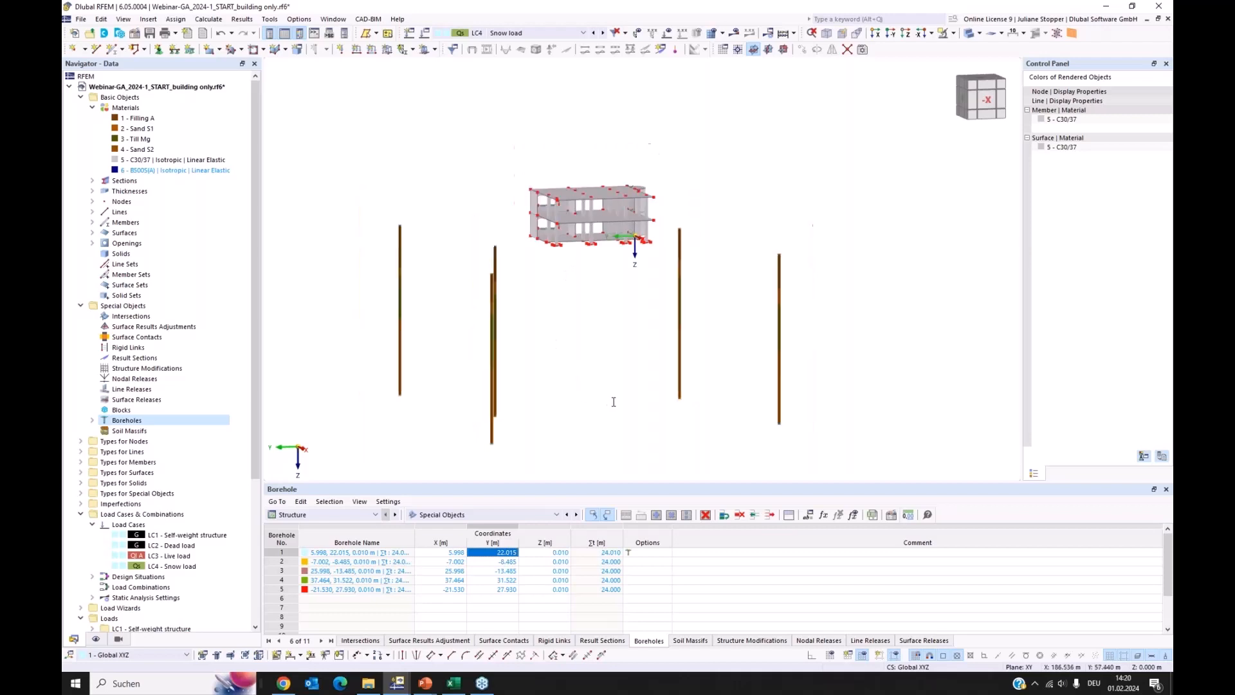
# Create a new soil massif generated from boreholes and assign boreholes 1-5 to it
pyautogui.keyDown('ctrl'); pyautogui.moveTo(746, 416); pyautogui.dragTo(725, 389, button='middle'); pyautogui.keyUp('ctrl')
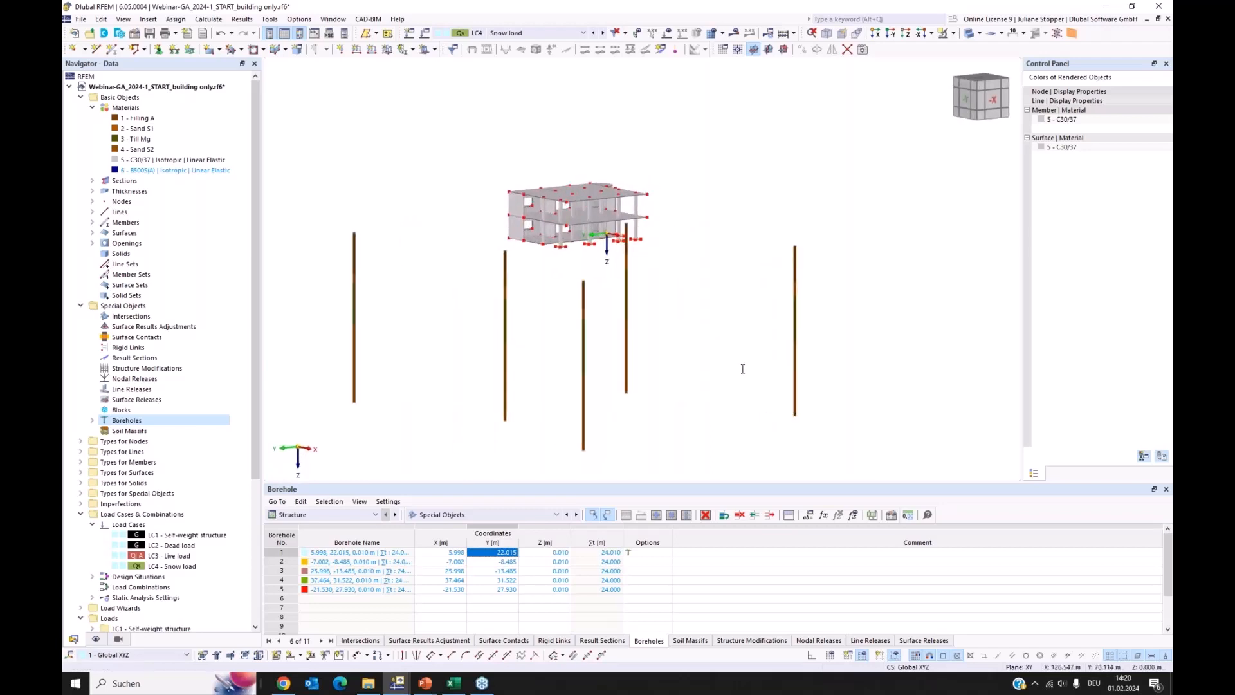
pyautogui.keyDown('ctrl'); pyautogui.moveTo(734, 401); pyautogui.dragTo(622, 393, button='middle'); pyautogui.keyUp('ctrl')
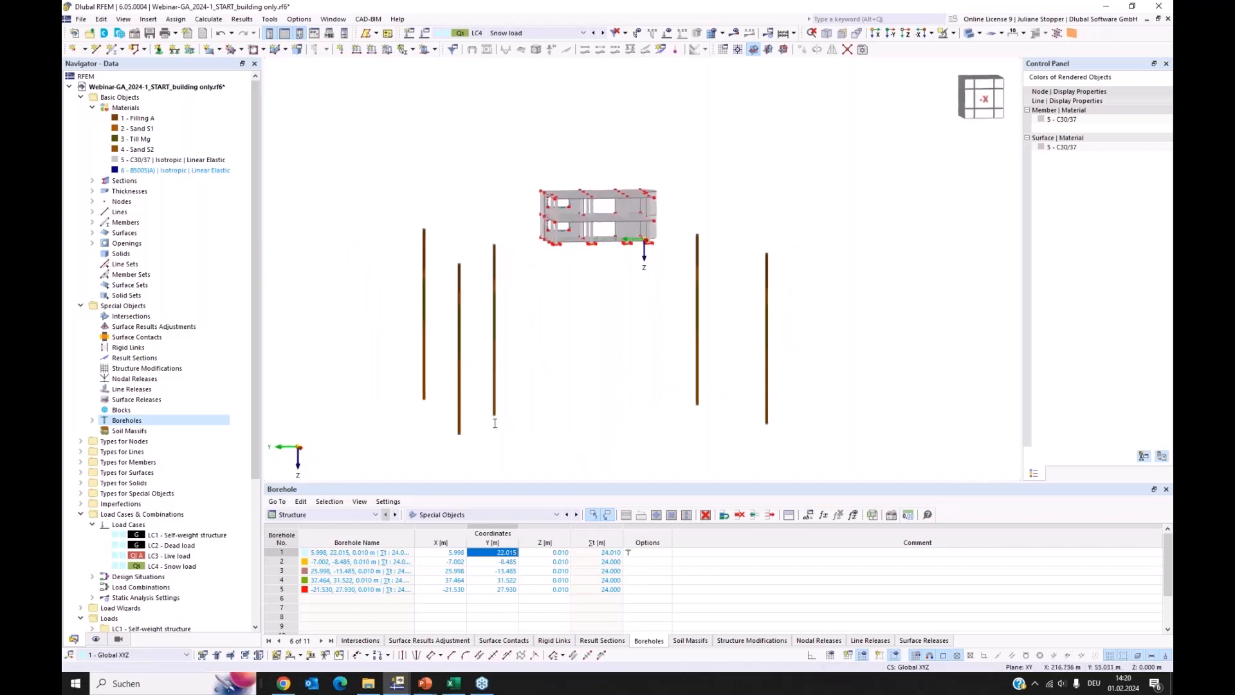
pyautogui.doubleClick(132, 431)
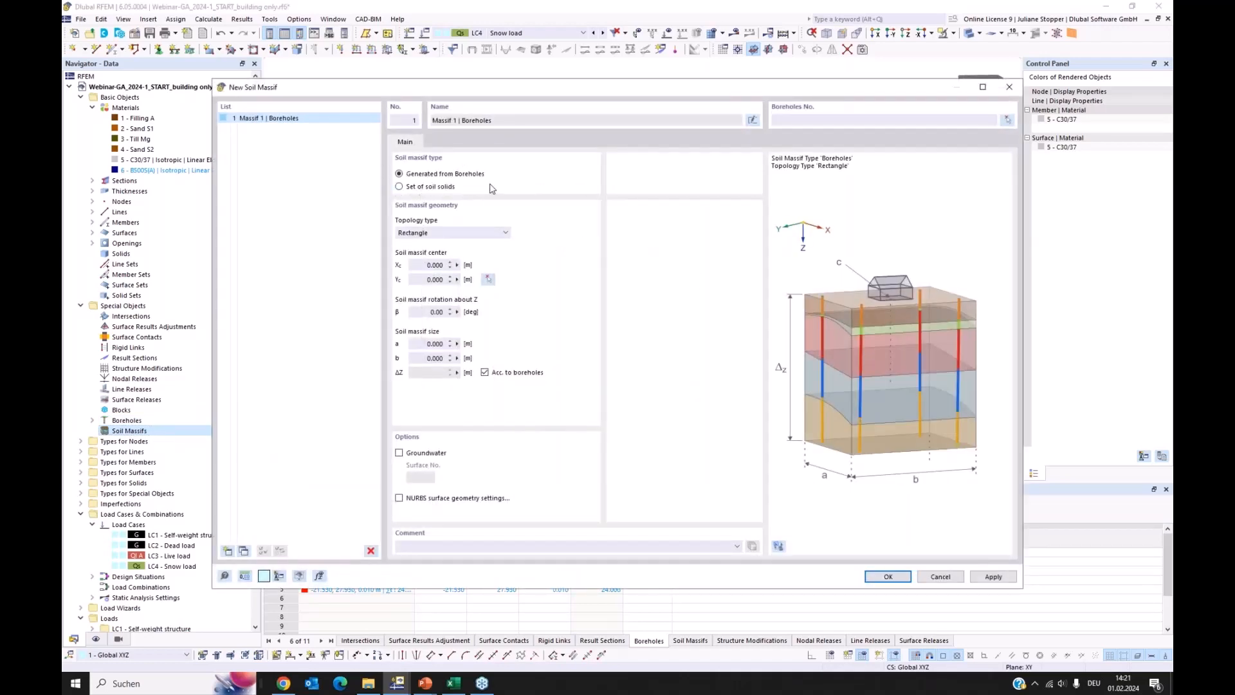
pyautogui.moveTo(572, 94); pyautogui.dragTo(590, 232)
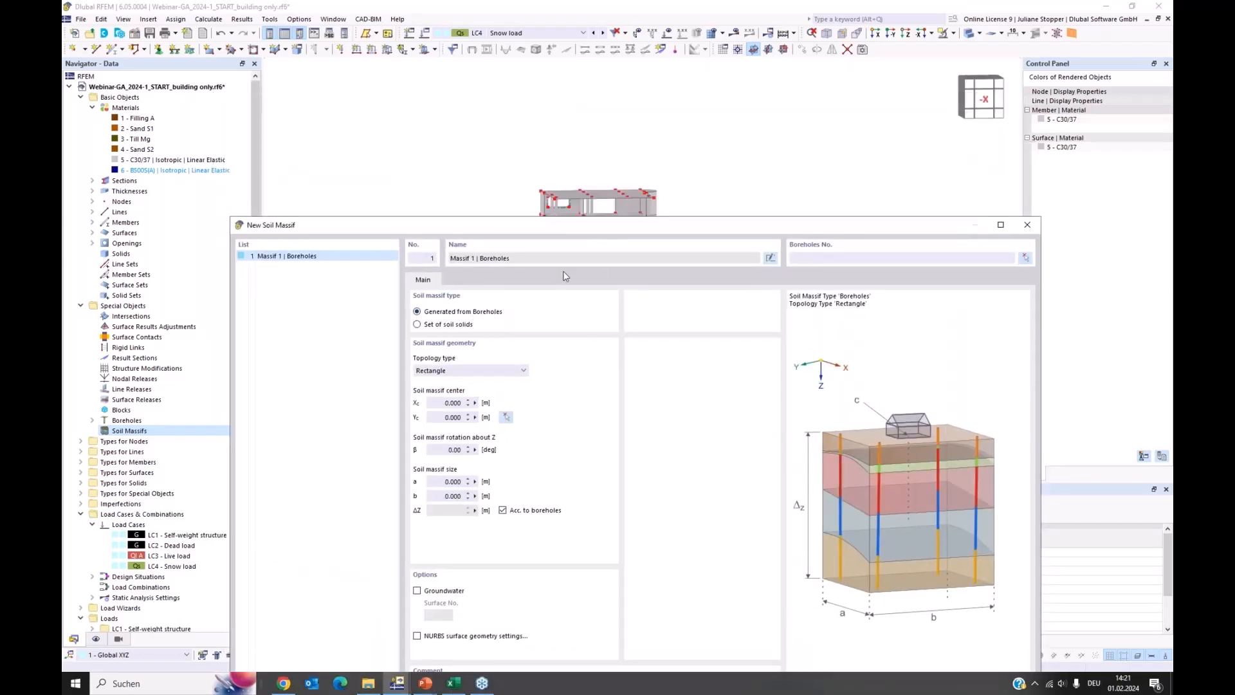
pyautogui.moveTo(586, 230); pyautogui.dragTo(572, 384)
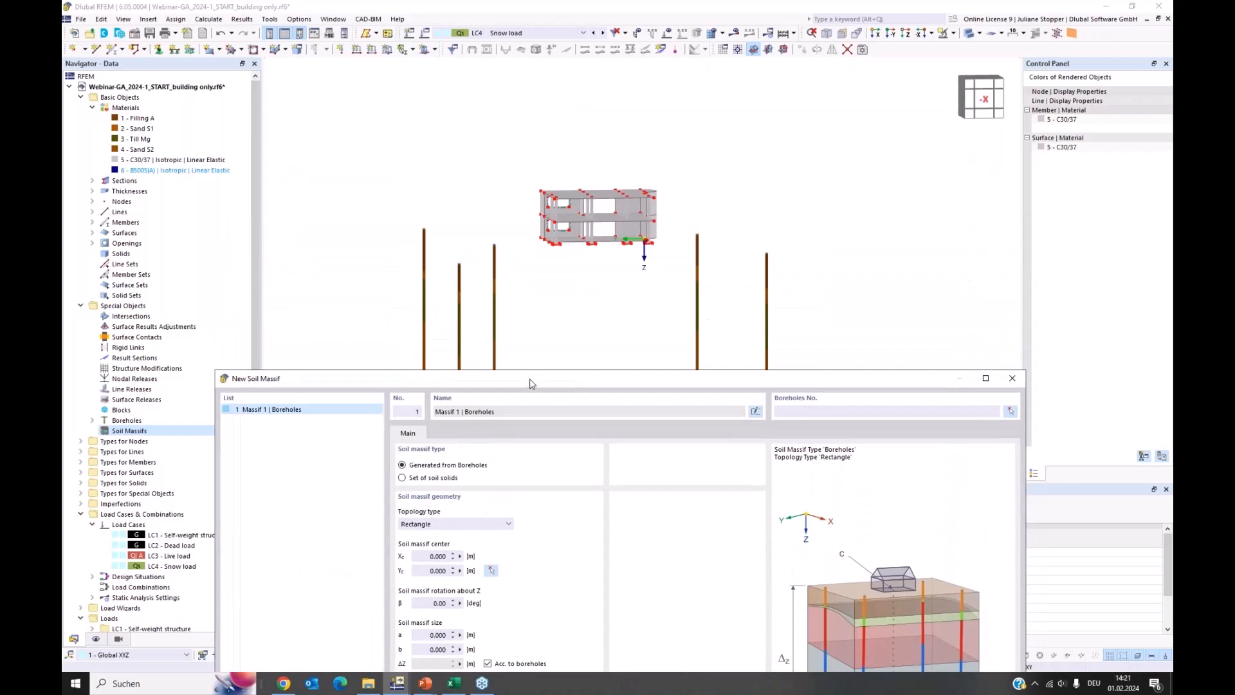
pyautogui.moveTo(533, 379); pyautogui.dragTo(545, 106)
pyautogui.click(840, 151)
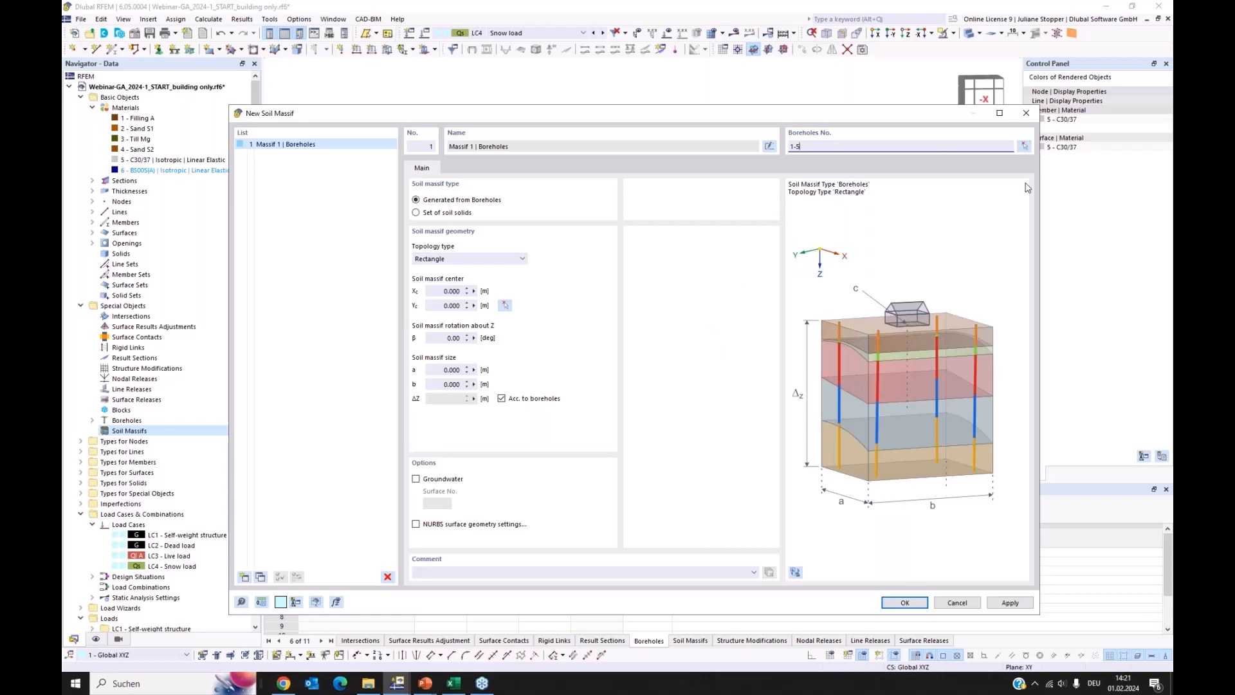
# Pick the soil massif's center graphically beneath the building at X 0.000 m and Y 7.000 m
pyautogui.click(506, 306)
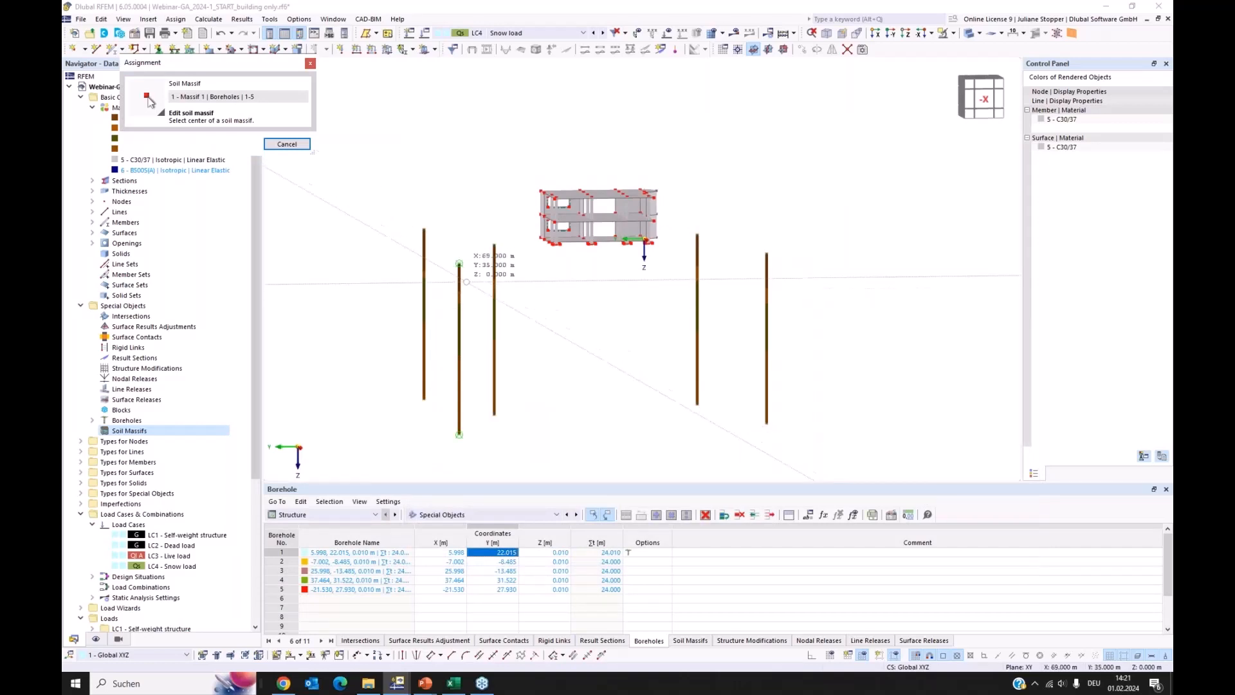
pyautogui.keyDown('ctrl'); pyautogui.moveTo(468, 284); pyautogui.dragTo(531, 288, button='middle'); pyautogui.keyUp('ctrl')
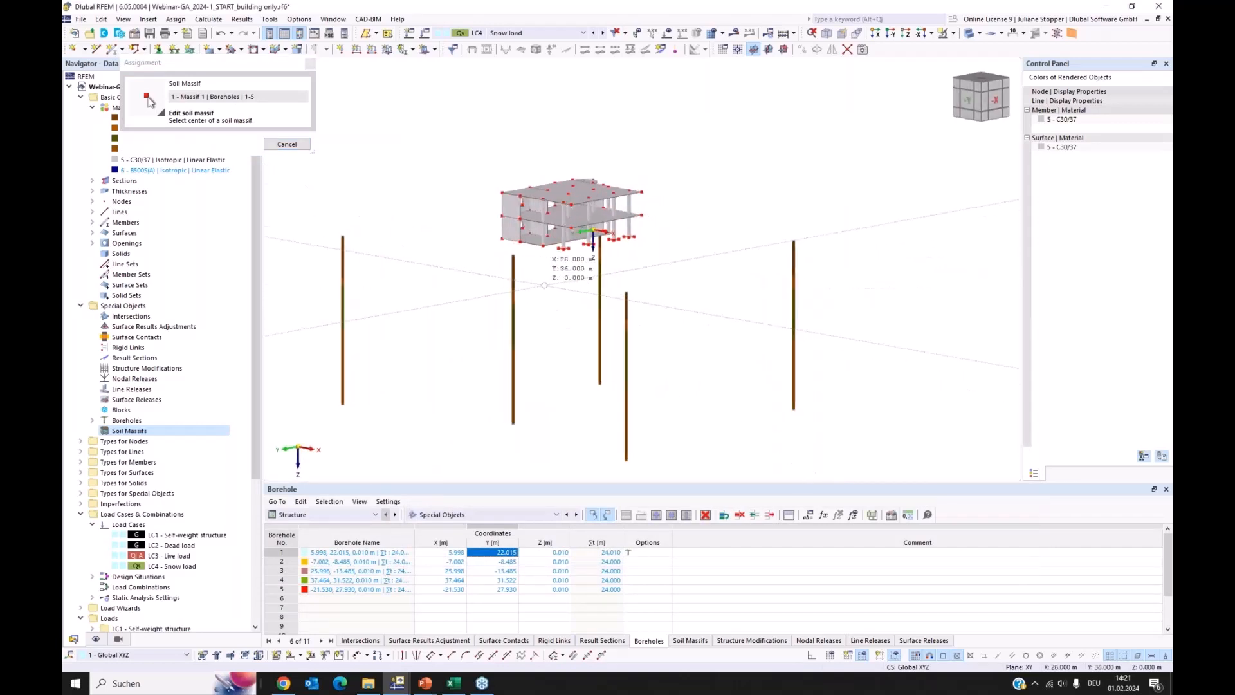
pyautogui.scroll(5, 561, 264)
pyautogui.scroll(2, 579, 255)
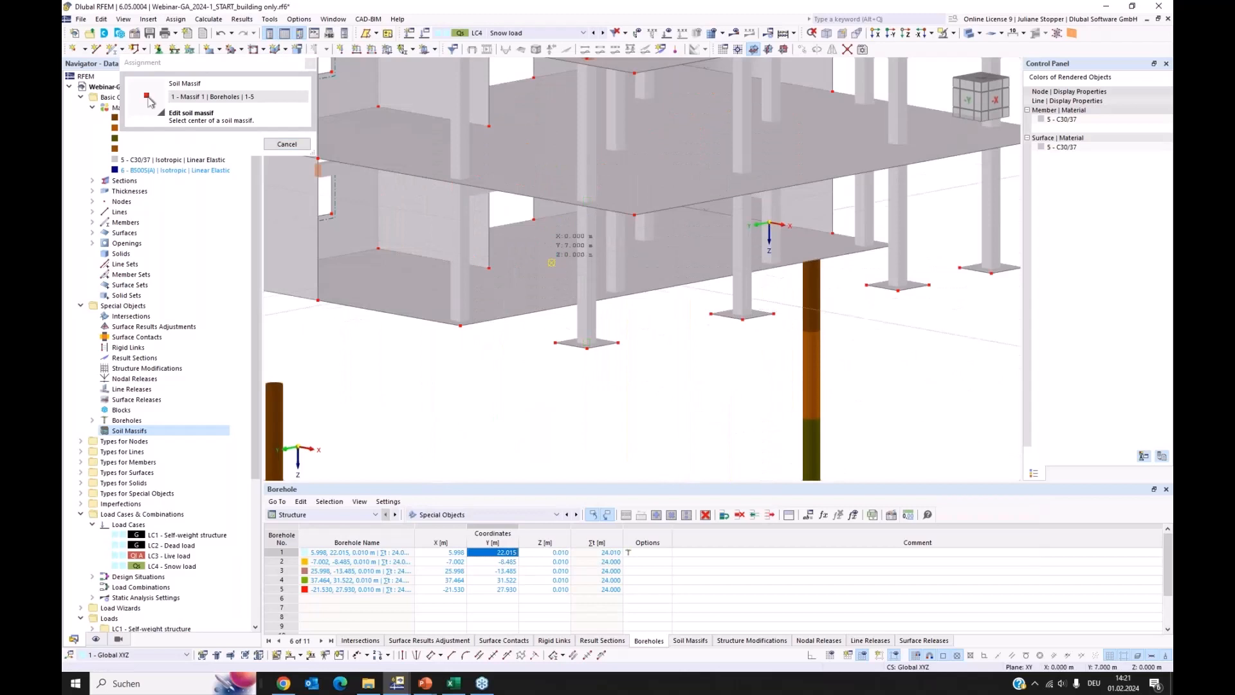
pyautogui.click(552, 365)
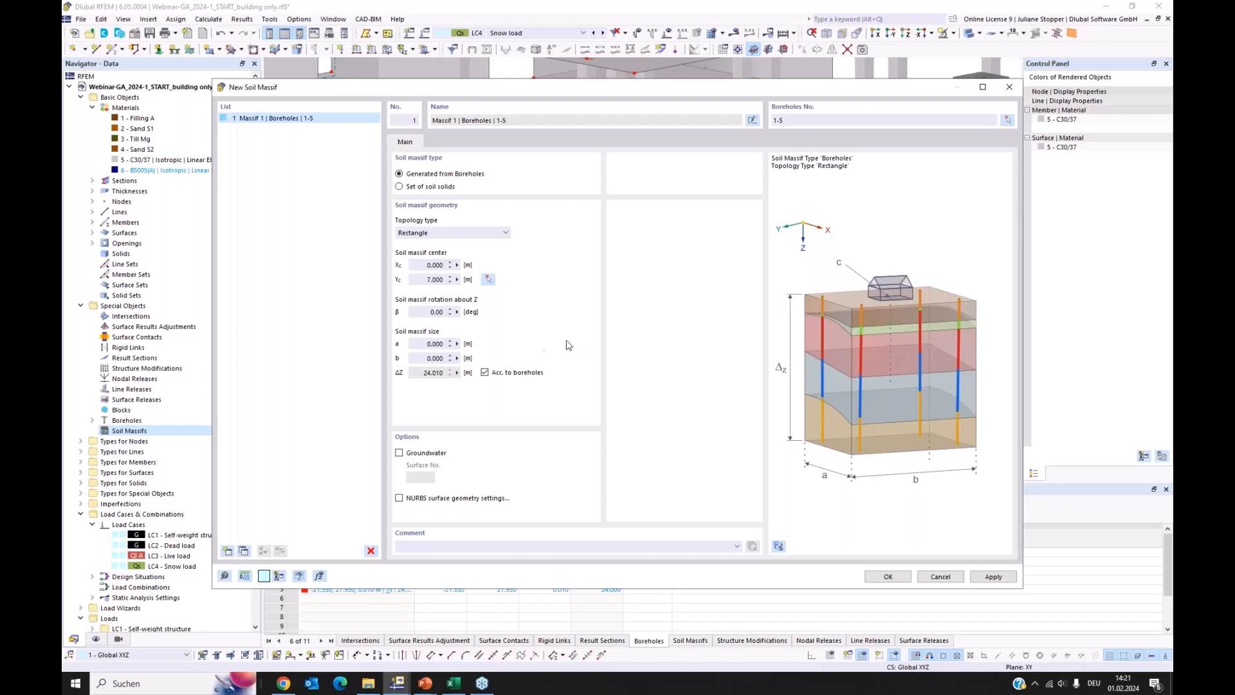
# Set the massif size to a = 60 m and b = 50 m, enable groundwater, and generate the massif
pyautogui.click(419, 344)
pyautogui.click(420, 358)
pyautogui.write('50')
pyautogui.click(441, 344)
pyautogui.click(399, 453)
pyautogui.click(429, 454)
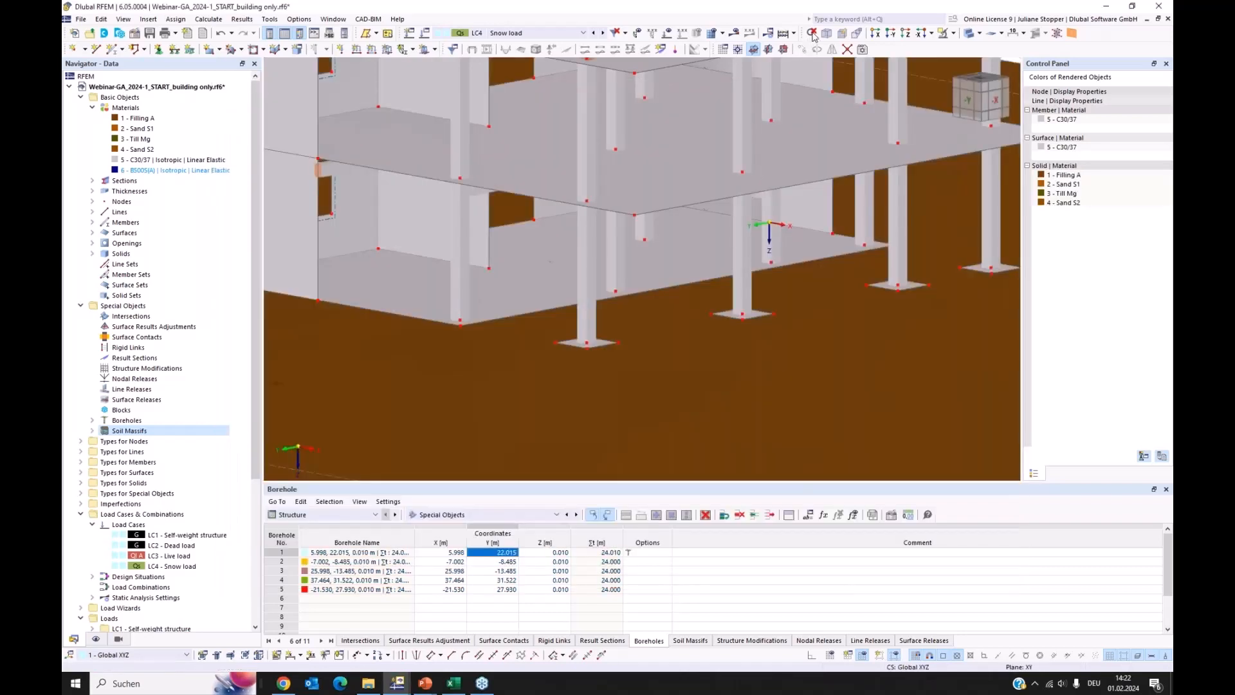
pyautogui.click(812, 34)
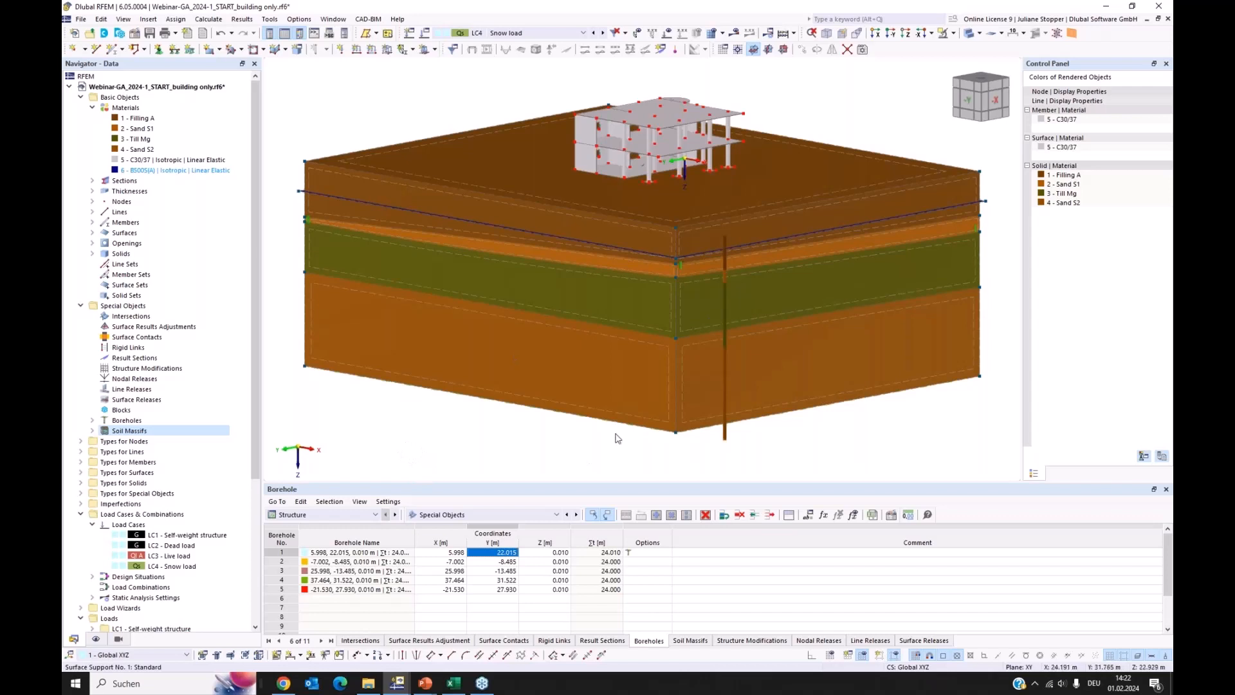
# Examine the generated soil solids by highlighting each one in the model, from Filling A down to Sand S2
pyautogui.click(92, 254)
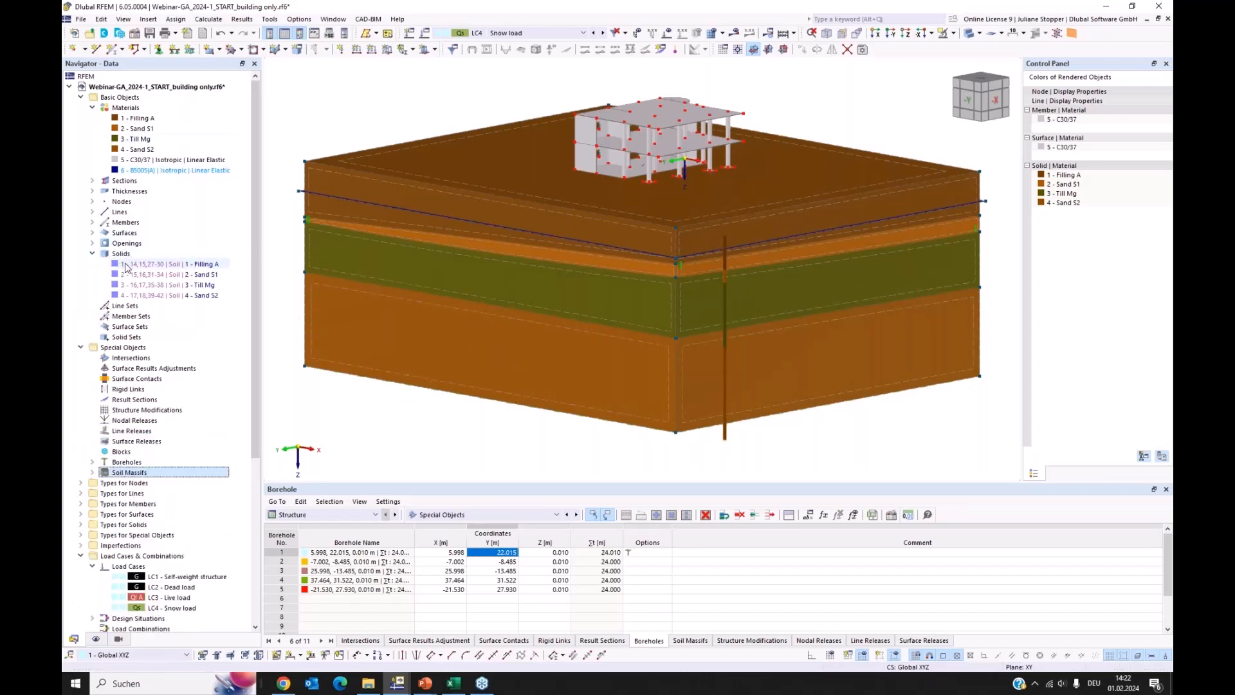
pyautogui.click(136, 265)
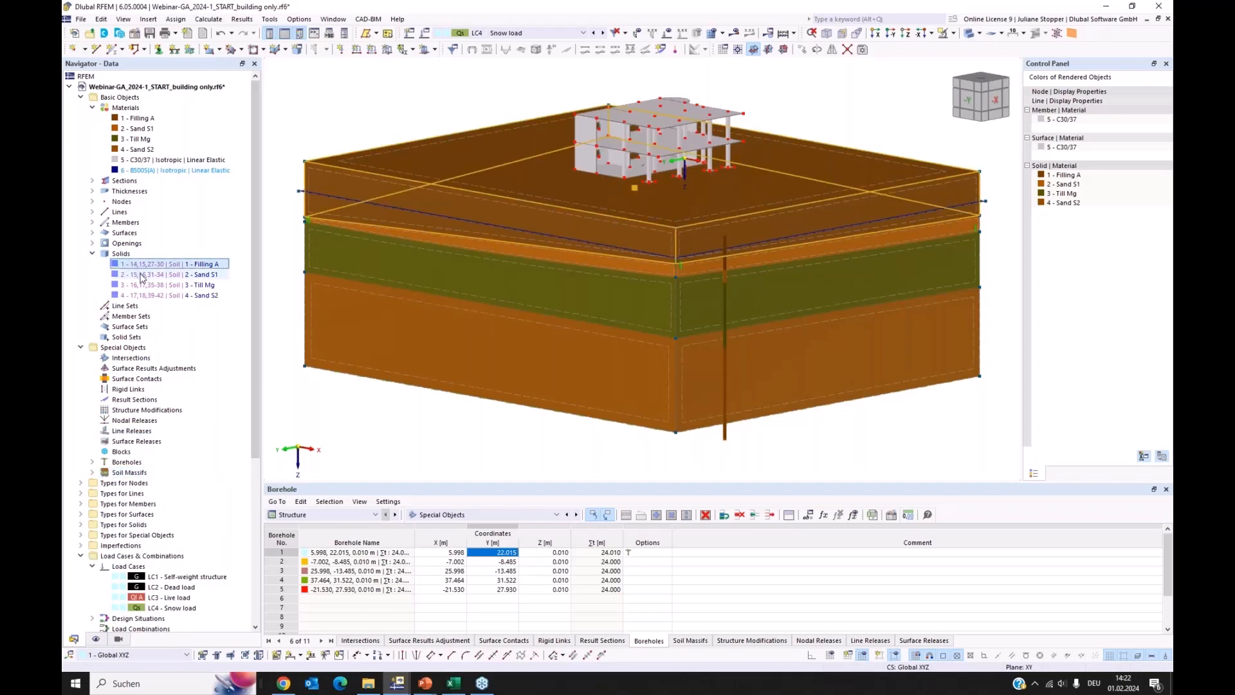
pyautogui.click(142, 276)
pyautogui.click(142, 285)
pyautogui.click(147, 296)
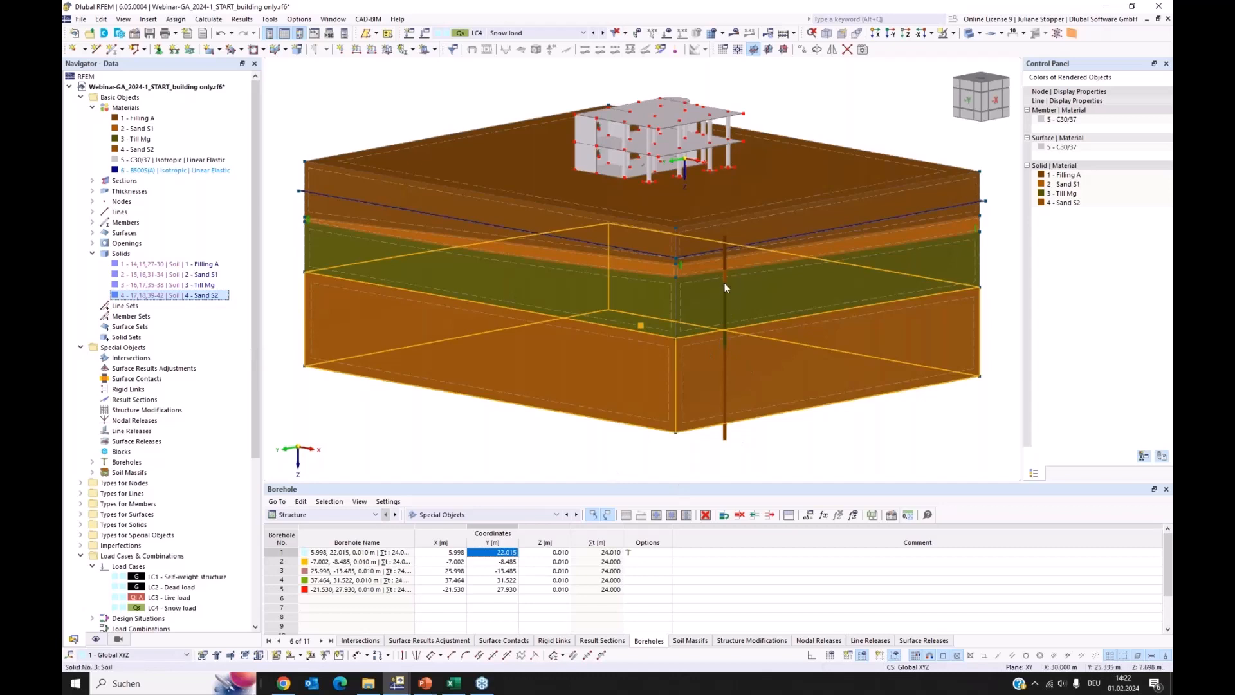
pyautogui.click(420, 449)
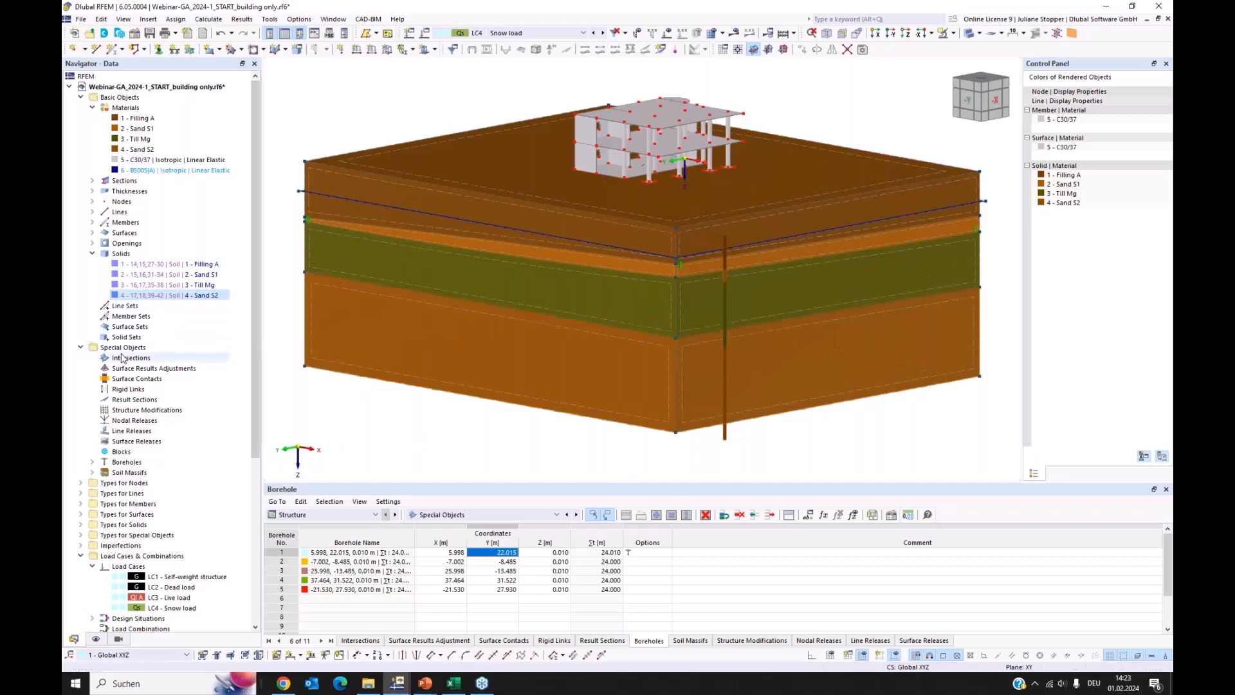
# Locate the groundwater surface, No. 43, in the list of surfaces and highlight its position in the soil massif
pyautogui.click(92, 233)
pyautogui.scroll(-4, 155, 322)
pyautogui.scroll(-8, 155, 322)
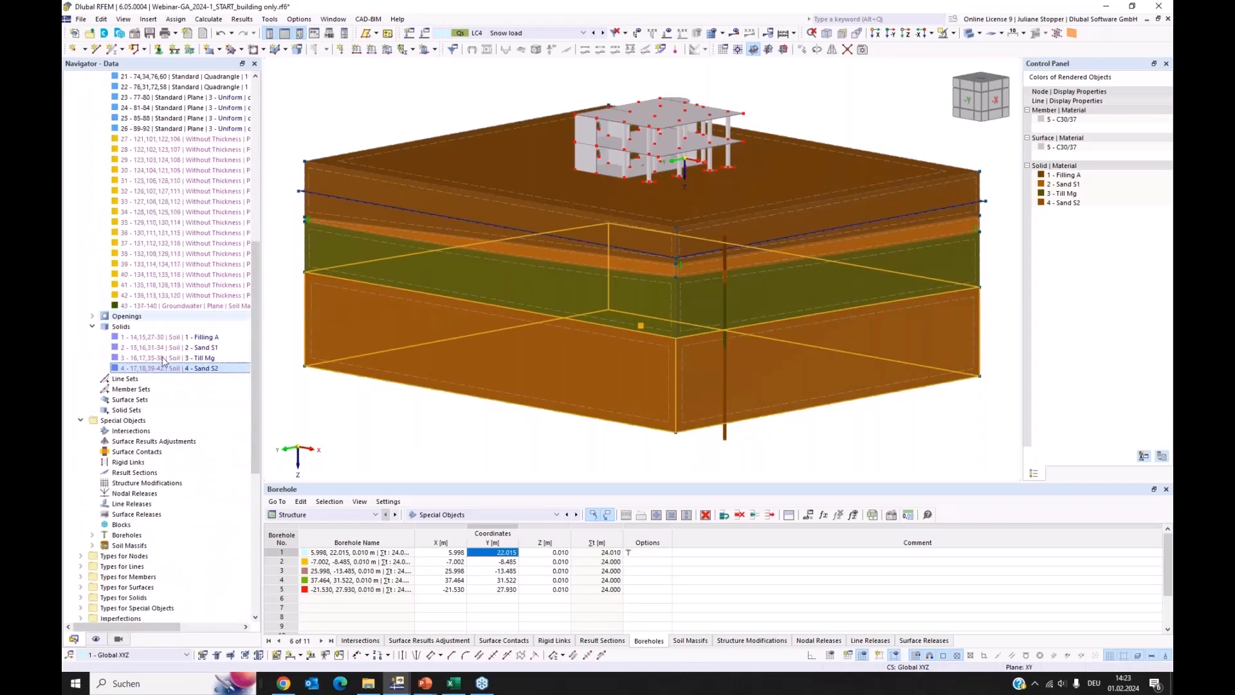
pyautogui.click(164, 308)
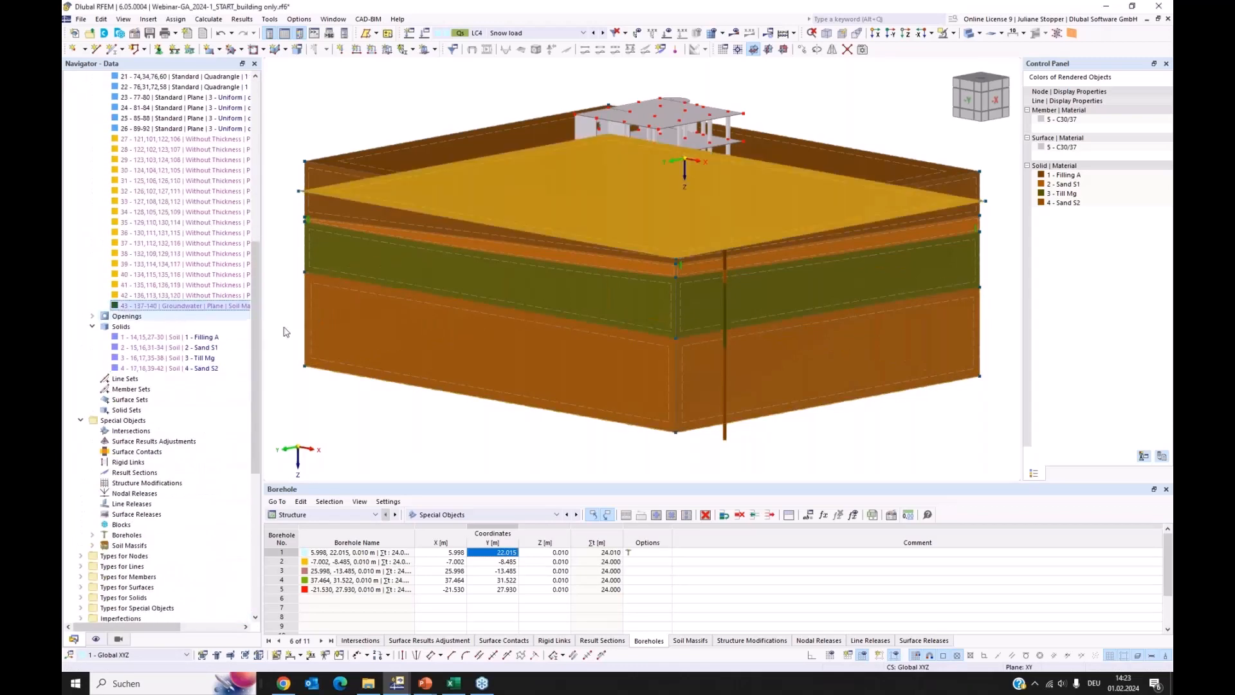
pyautogui.click(285, 225)
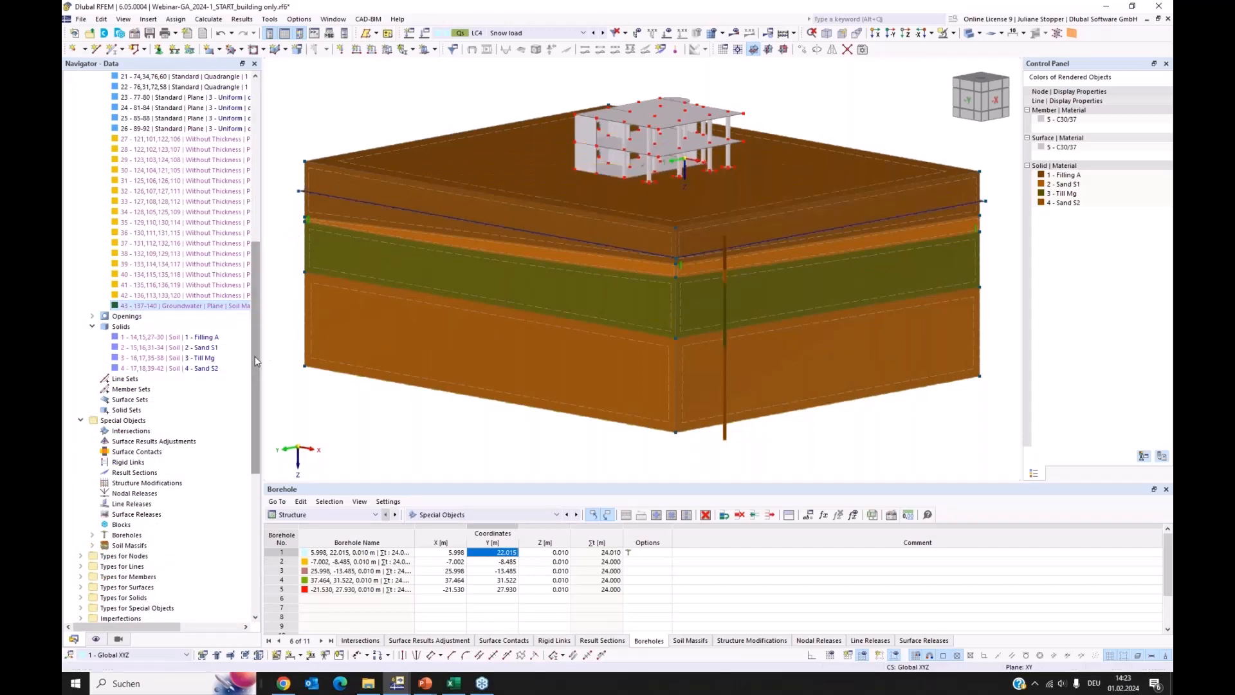
pyautogui.scroll(12, 174, 302)
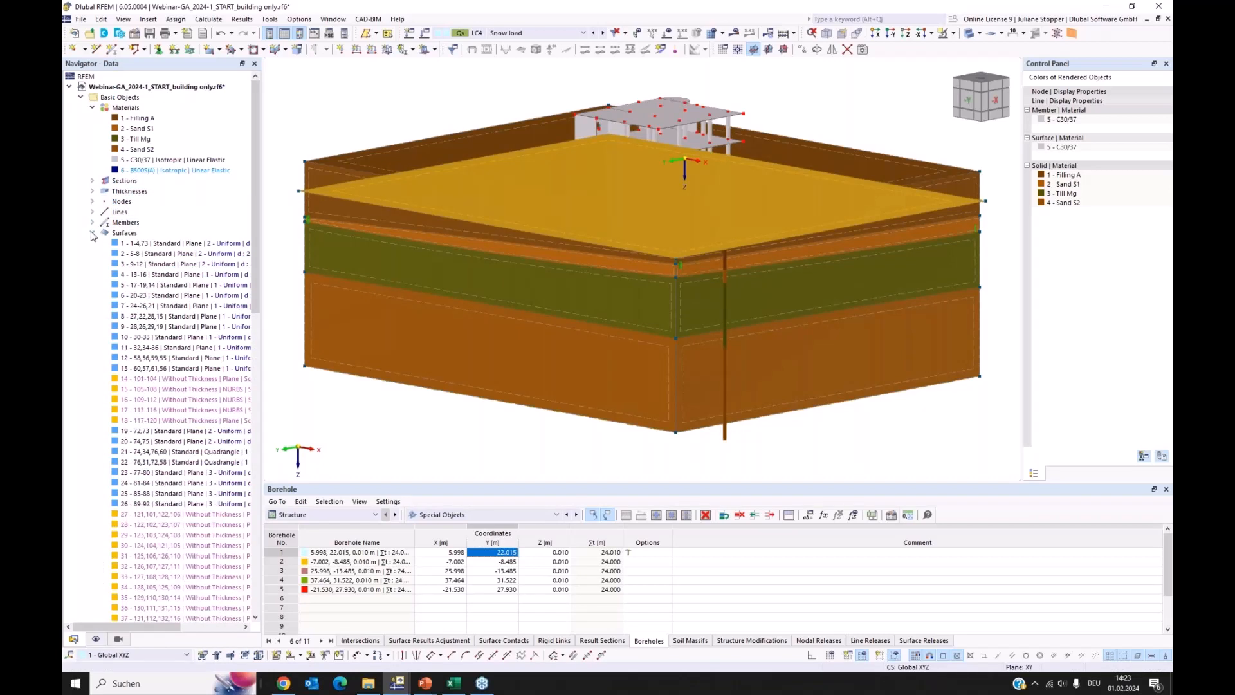
pyautogui.click(92, 233)
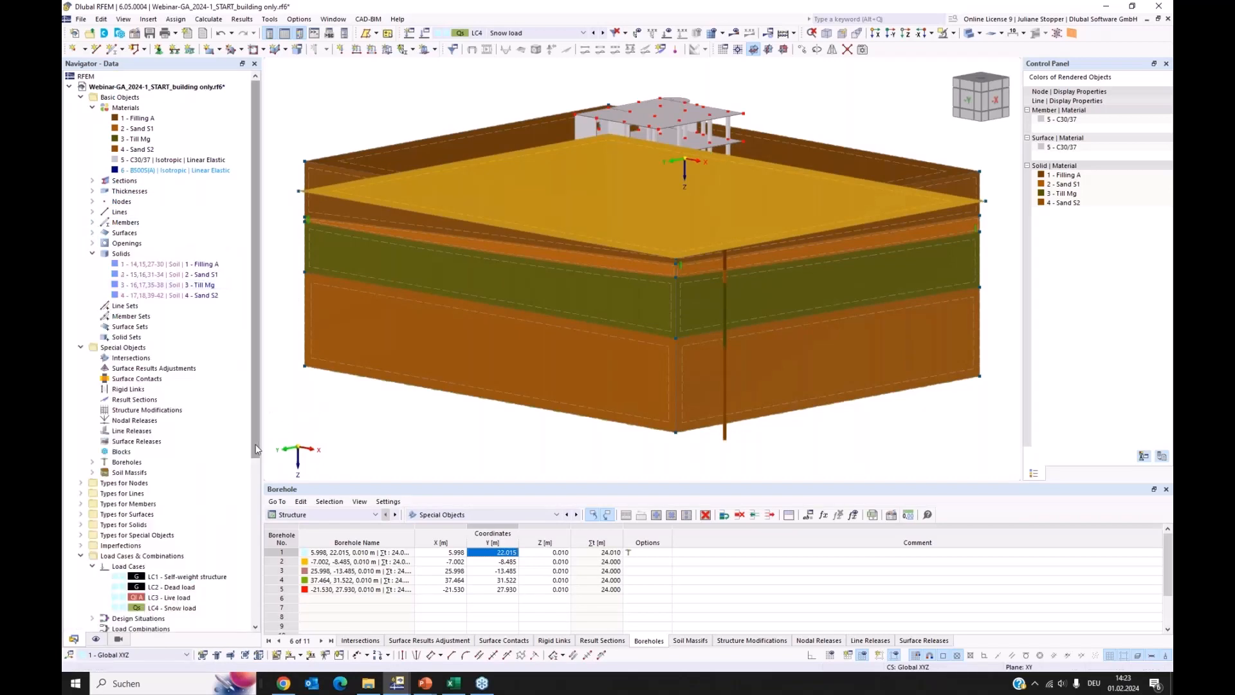
# Examine where surface supports 1 and 2 act on the soil massif, viewing it from several angles
pyautogui.moveTo(256, 449); pyautogui.dragTo(255, 472)
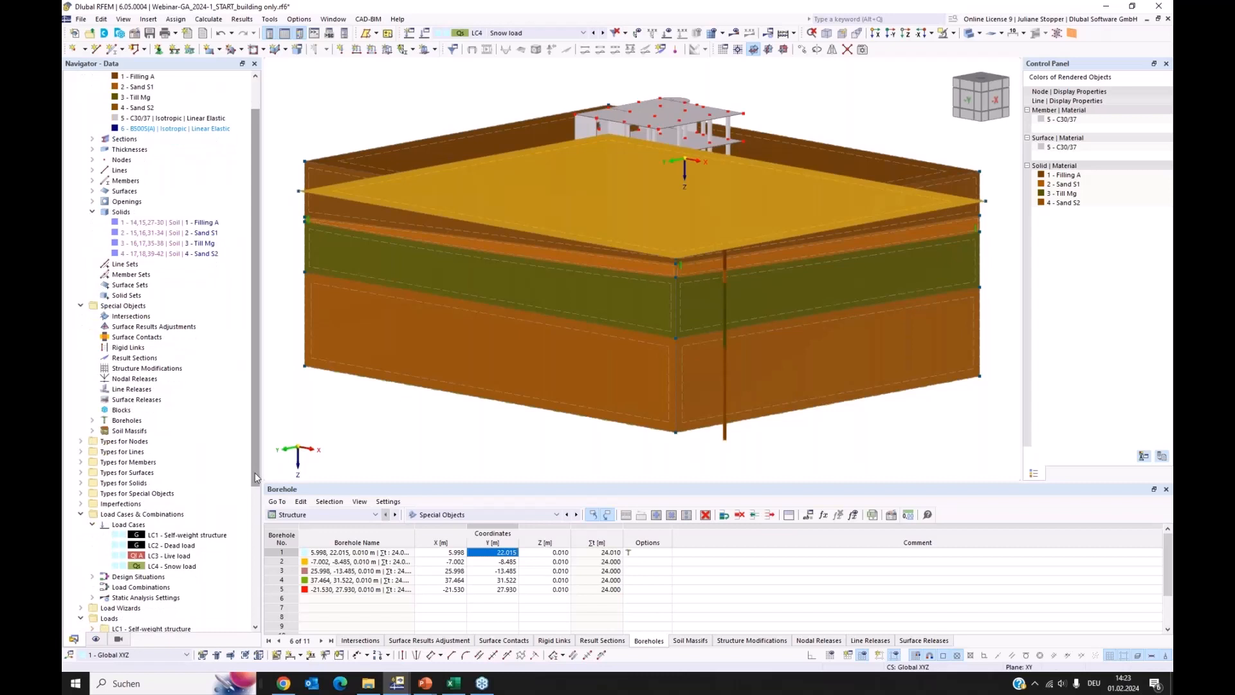
pyautogui.click(80, 473)
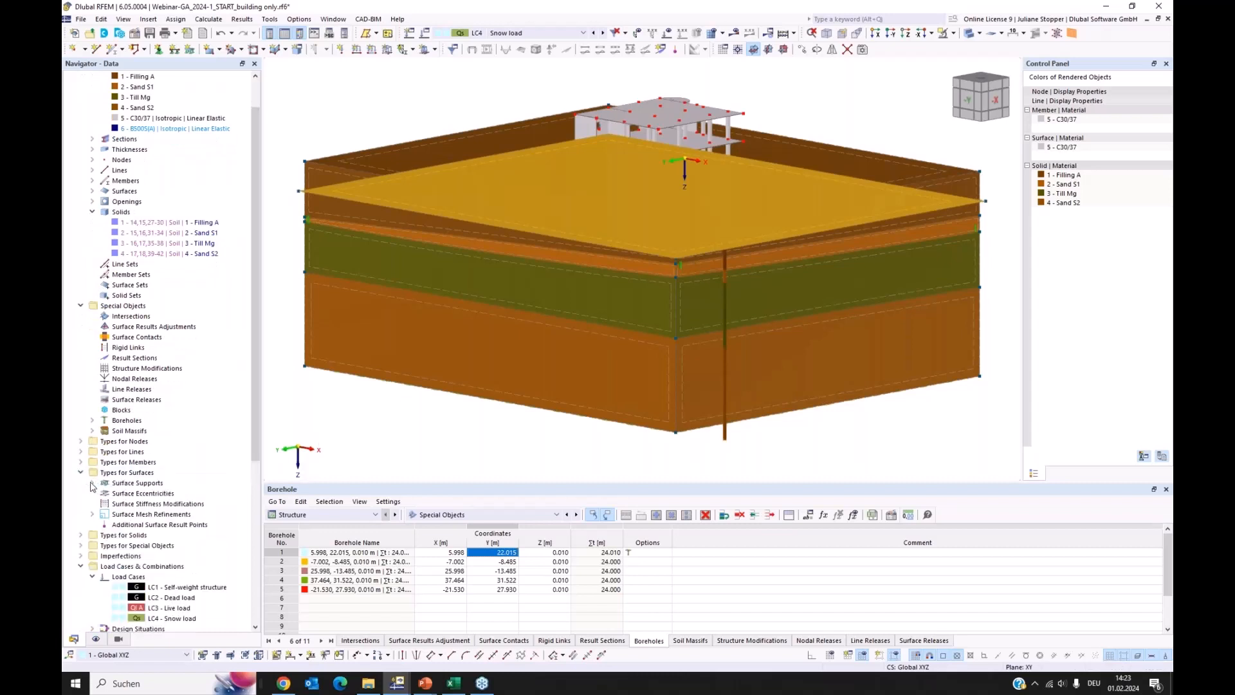
pyautogui.click(92, 483)
pyautogui.click(129, 495)
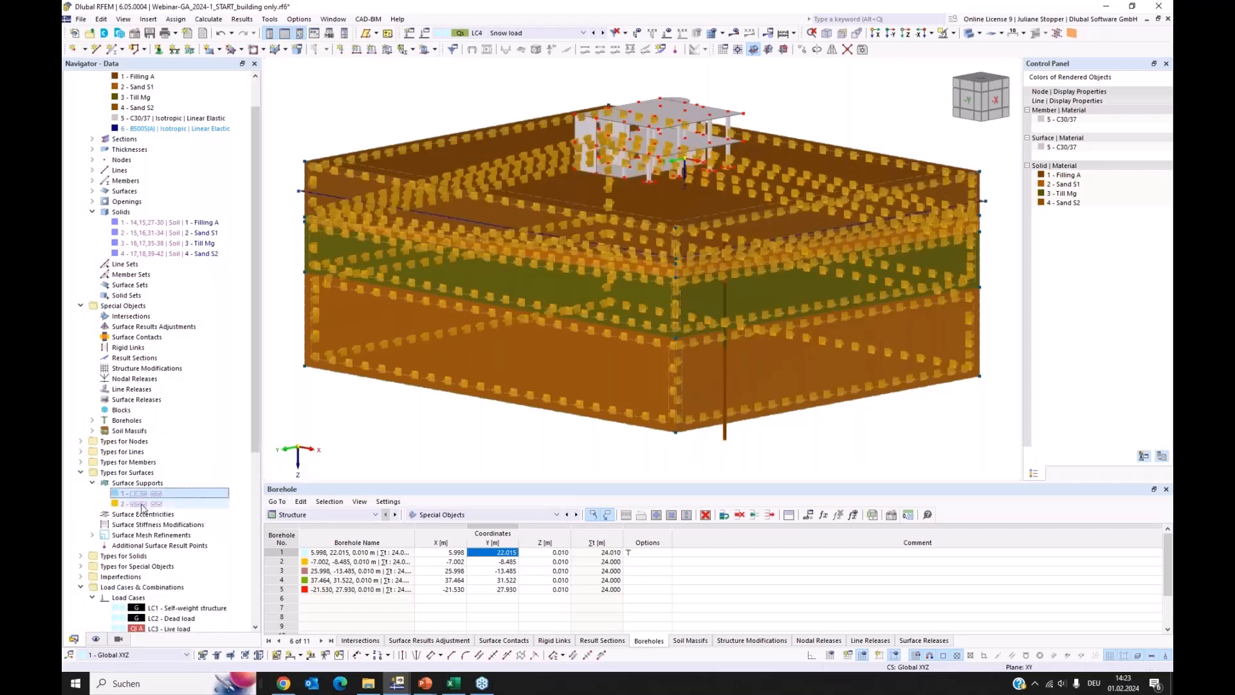
pyautogui.click(142, 505)
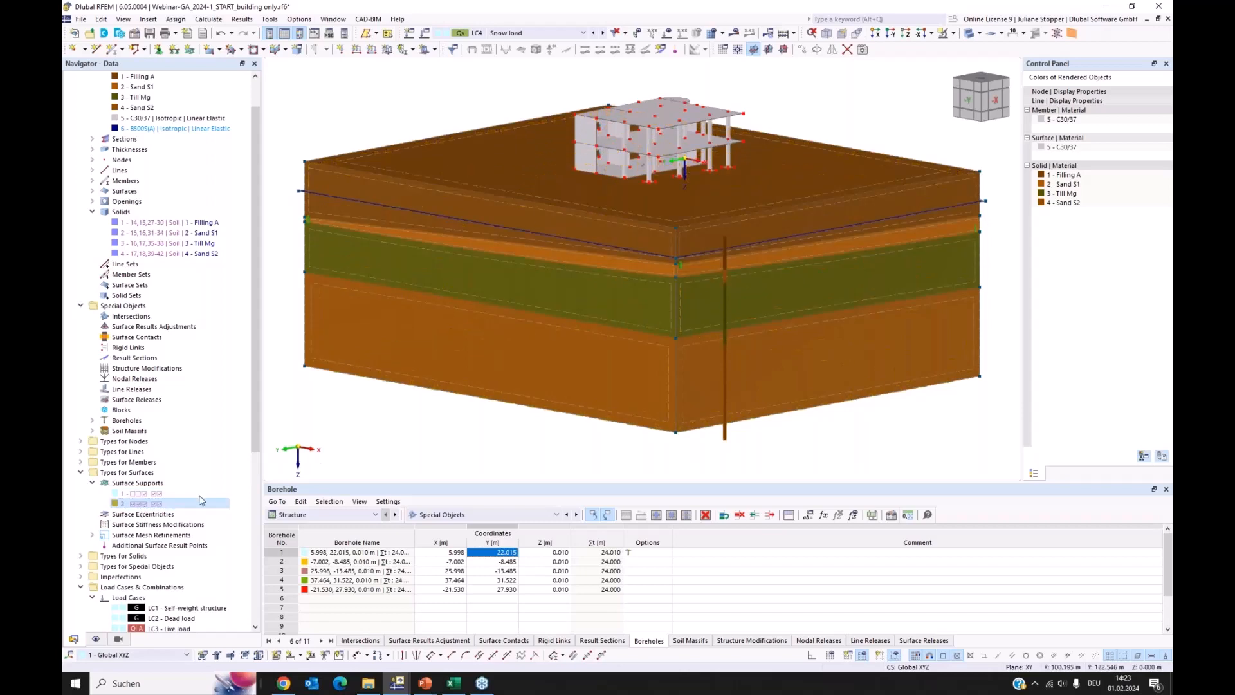
pyautogui.click(155, 495)
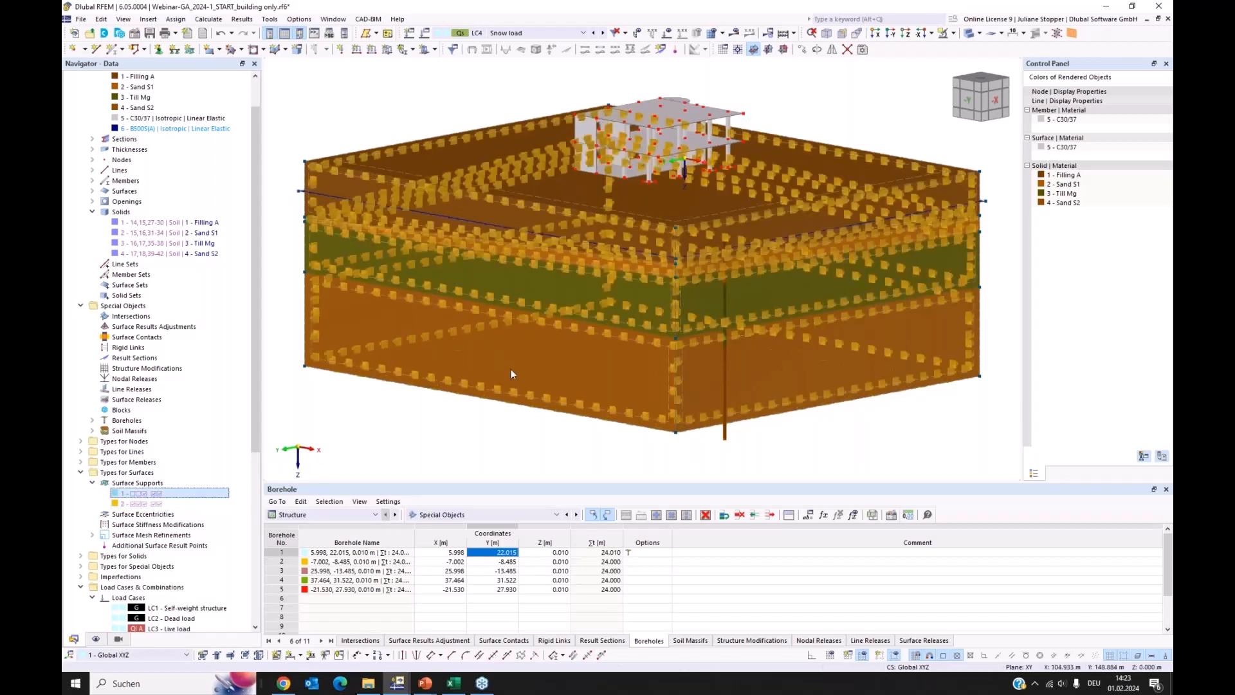
pyautogui.keyDown('ctrl'); pyautogui.moveTo(562, 353); pyautogui.dragTo(480, 406, button='middle'); pyautogui.keyUp('ctrl')
pyautogui.scroll(-3, 559, 342)
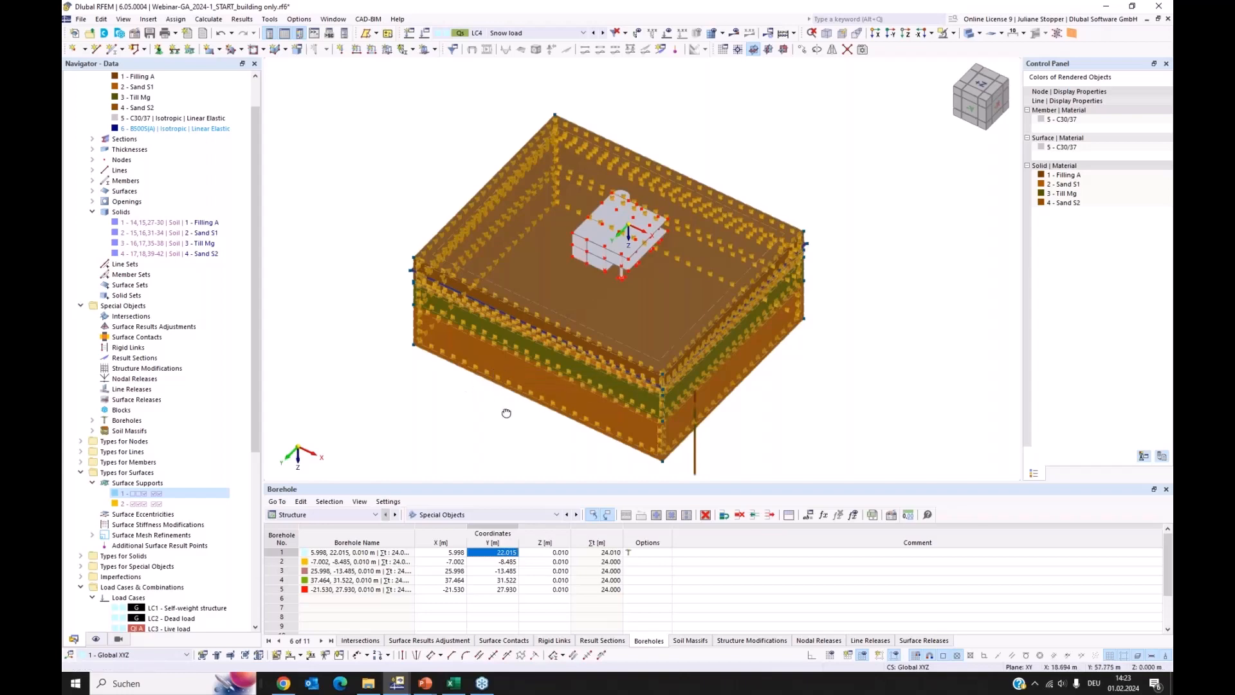
pyautogui.keyDown('ctrl'); pyautogui.moveTo(505, 412); pyautogui.dragTo(509, 320, button='middle'); pyautogui.keyUp('ctrl')
pyautogui.click(143, 504)
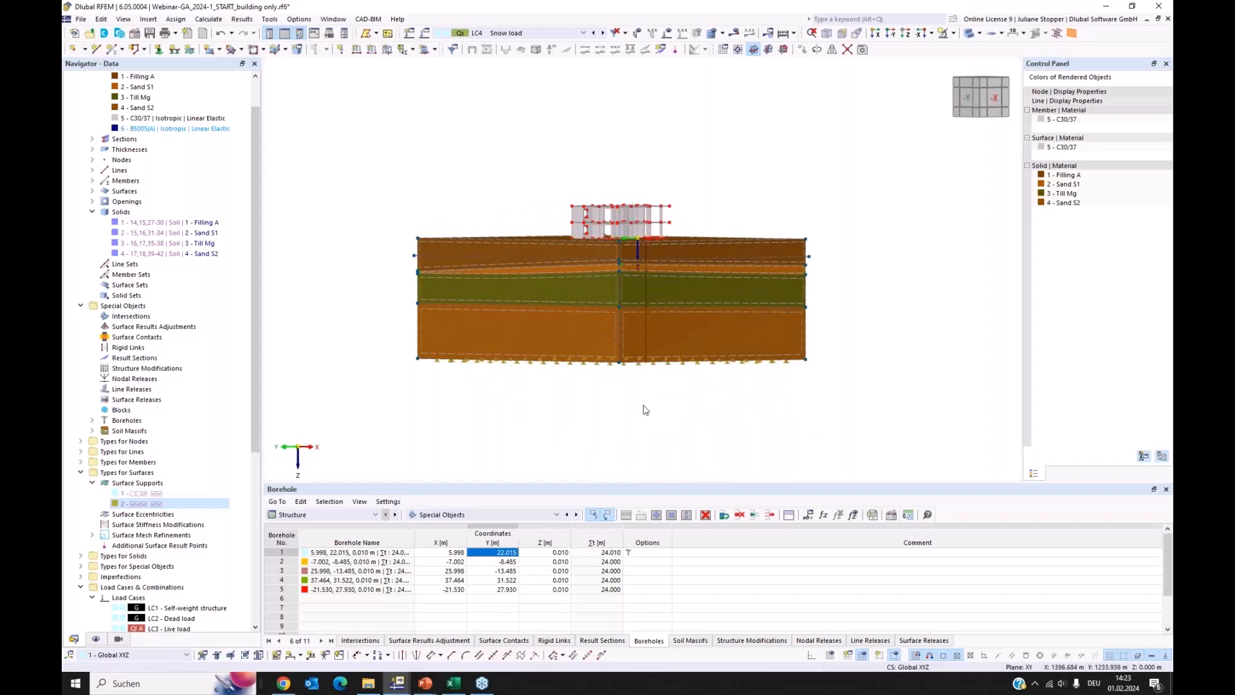
pyautogui.keyDown('ctrl'); pyautogui.moveTo(563, 397); pyautogui.dragTo(587, 450, button='middle'); pyautogui.keyUp('ctrl')
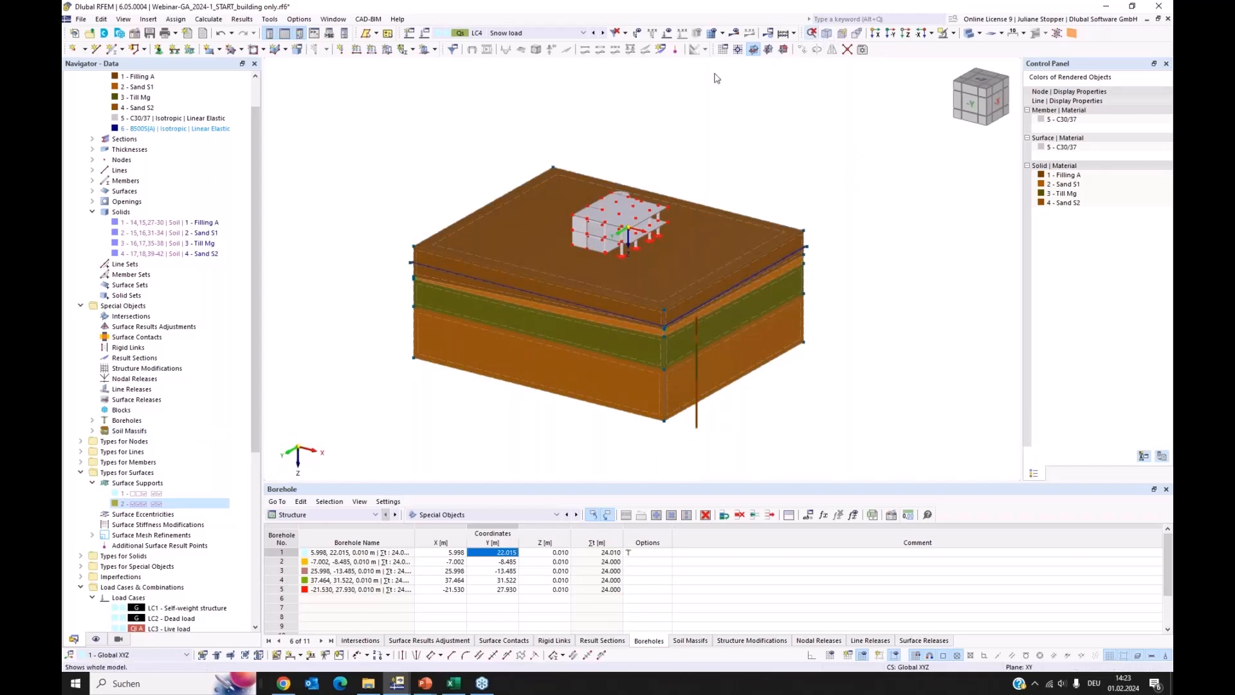
# Highlight the Sand S1 solid, and inspect the Filling A solid's properties without changing them
pyautogui.scroll(2, 398, 251)
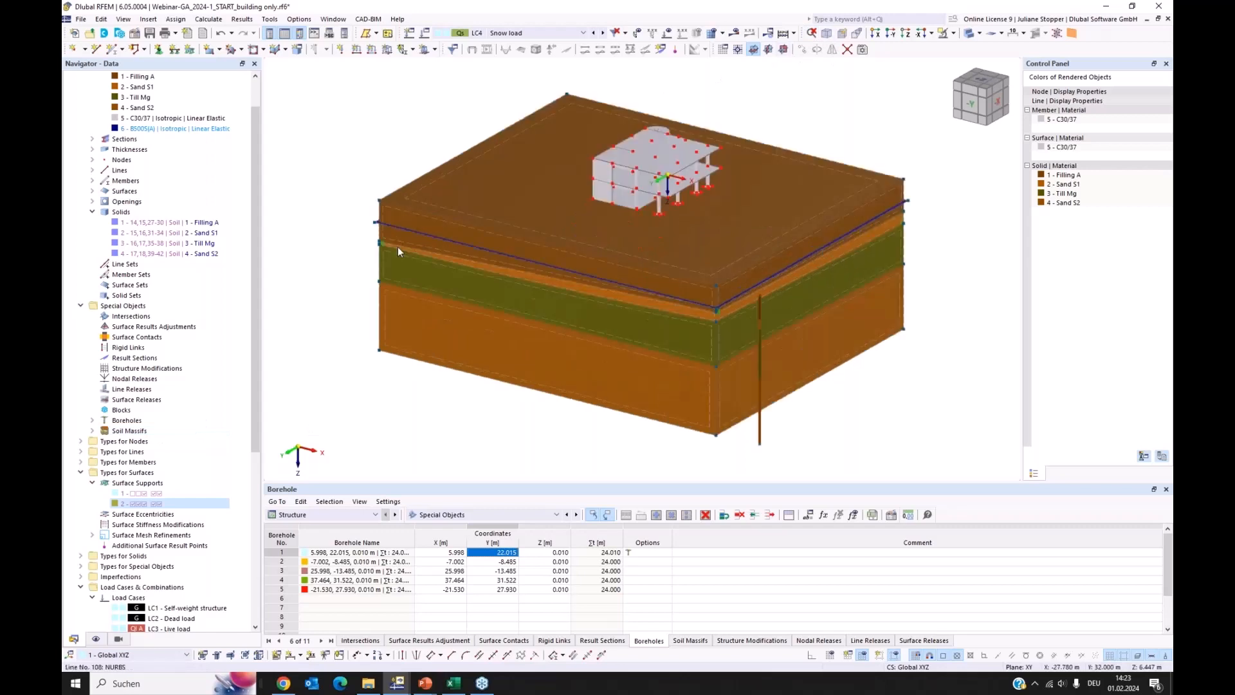
pyautogui.click(139, 232)
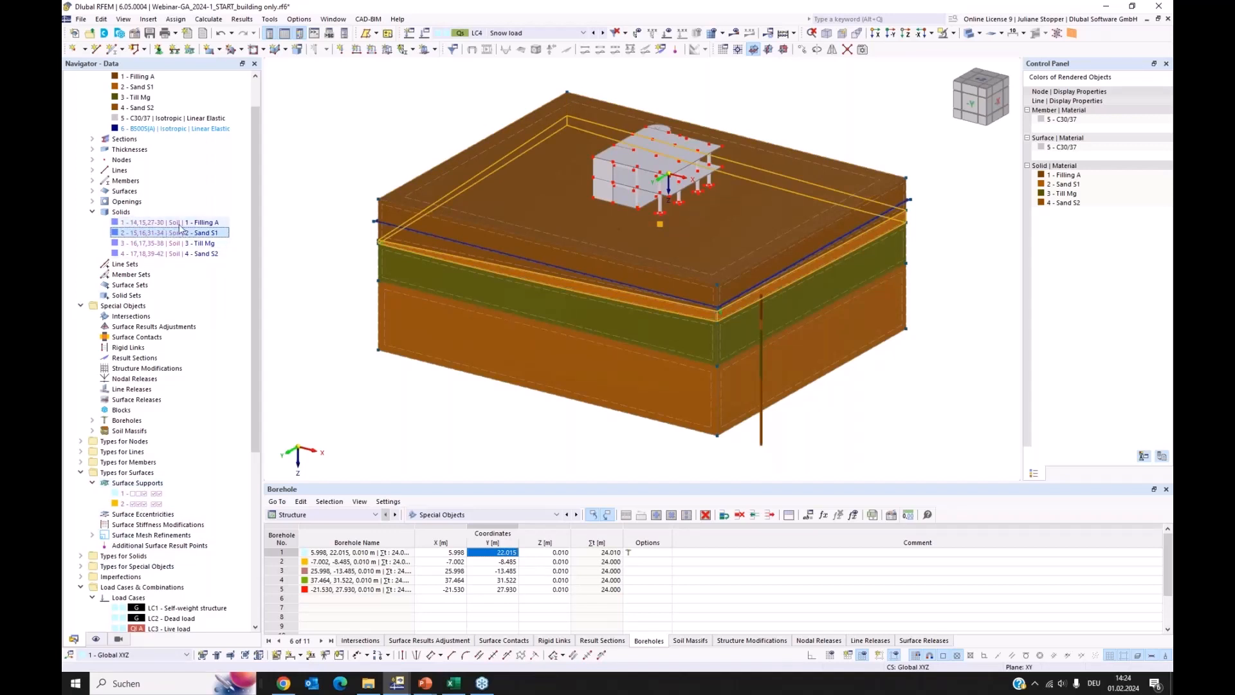
pyautogui.click(165, 223)
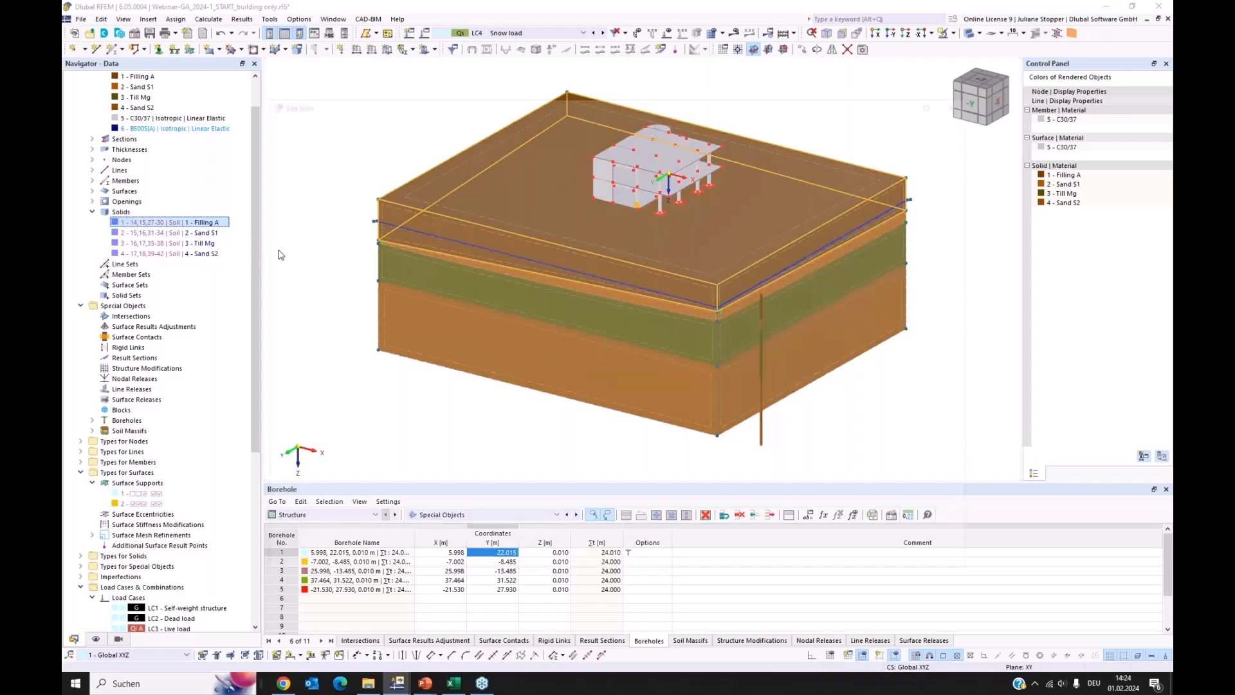
pyautogui.moveTo(428, 101); pyautogui.dragTo(580, 92)
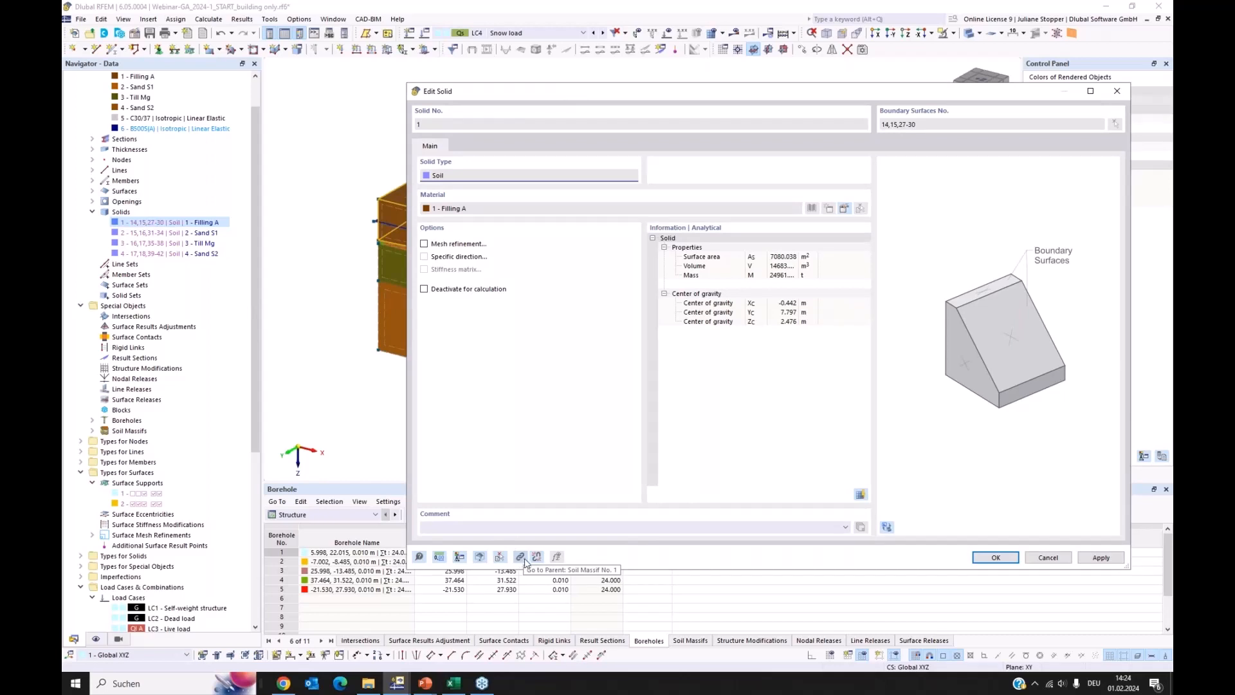
pyautogui.click(1047, 557)
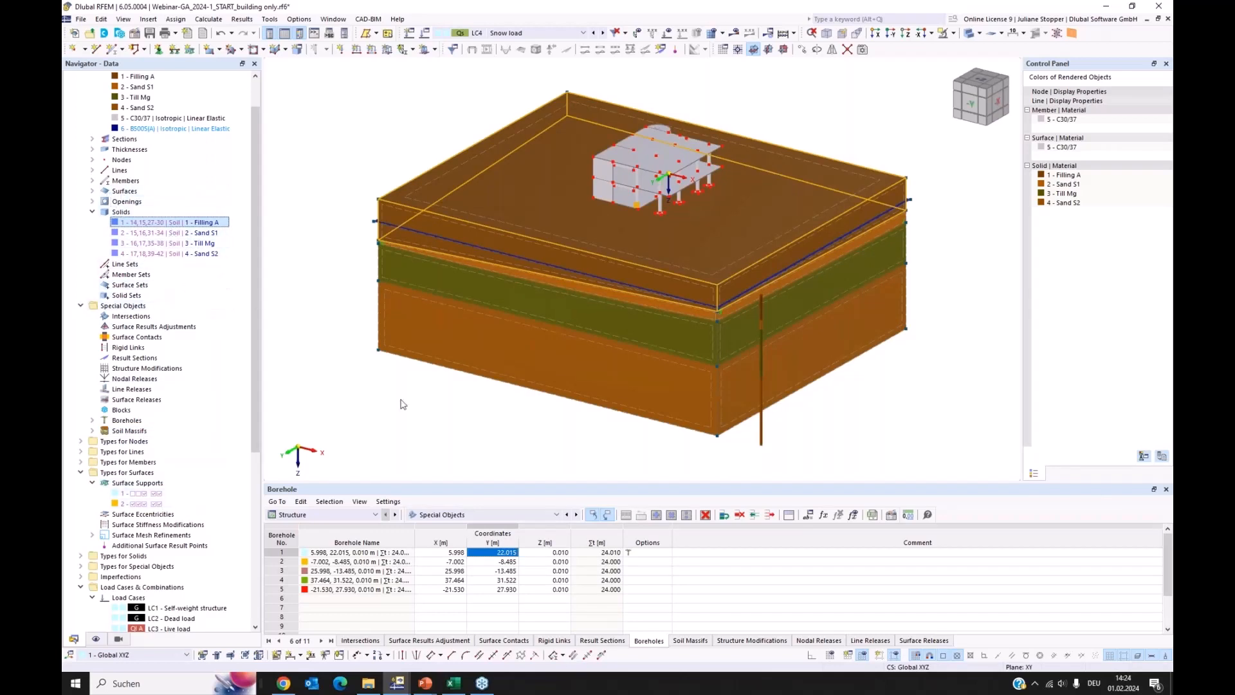
pyautogui.click(422, 394)
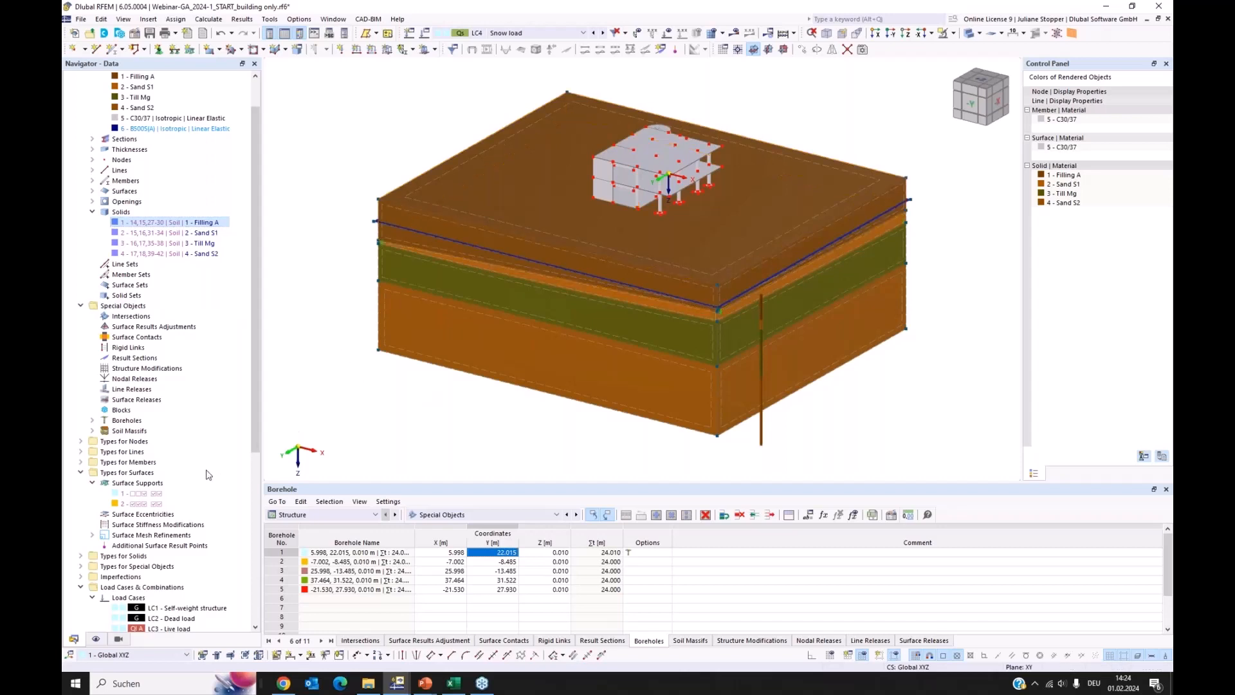
# Review the settings of the soil massif generated from boreholes 1-5 without changing them, and highlight the lower soil solids down to Sand S2
pyautogui.click(92, 431)
pyautogui.doubleClick(114, 442)
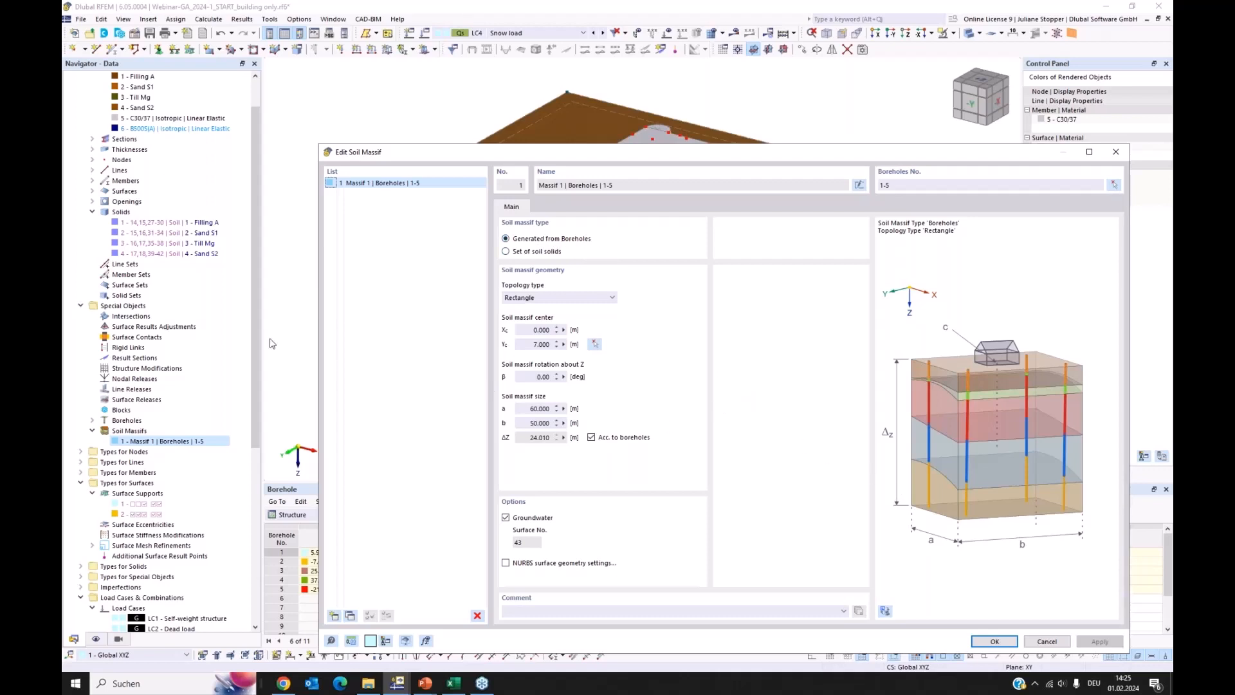
pyautogui.click(1046, 642)
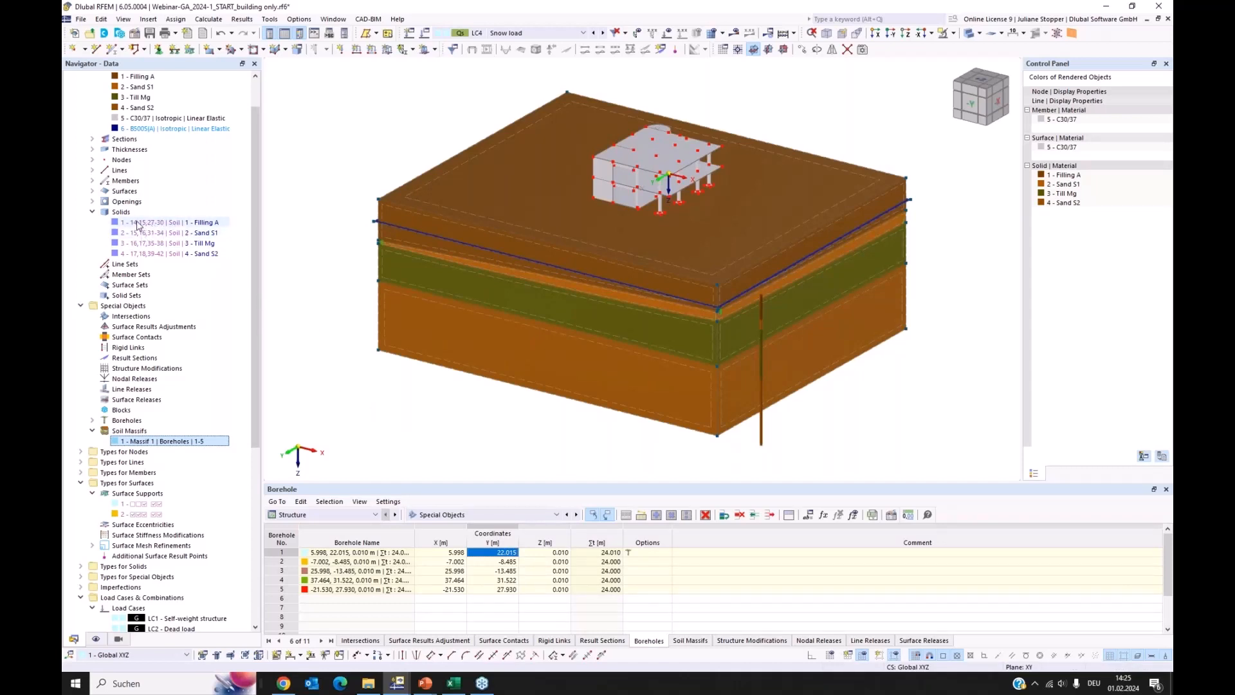
pyautogui.click(154, 253)
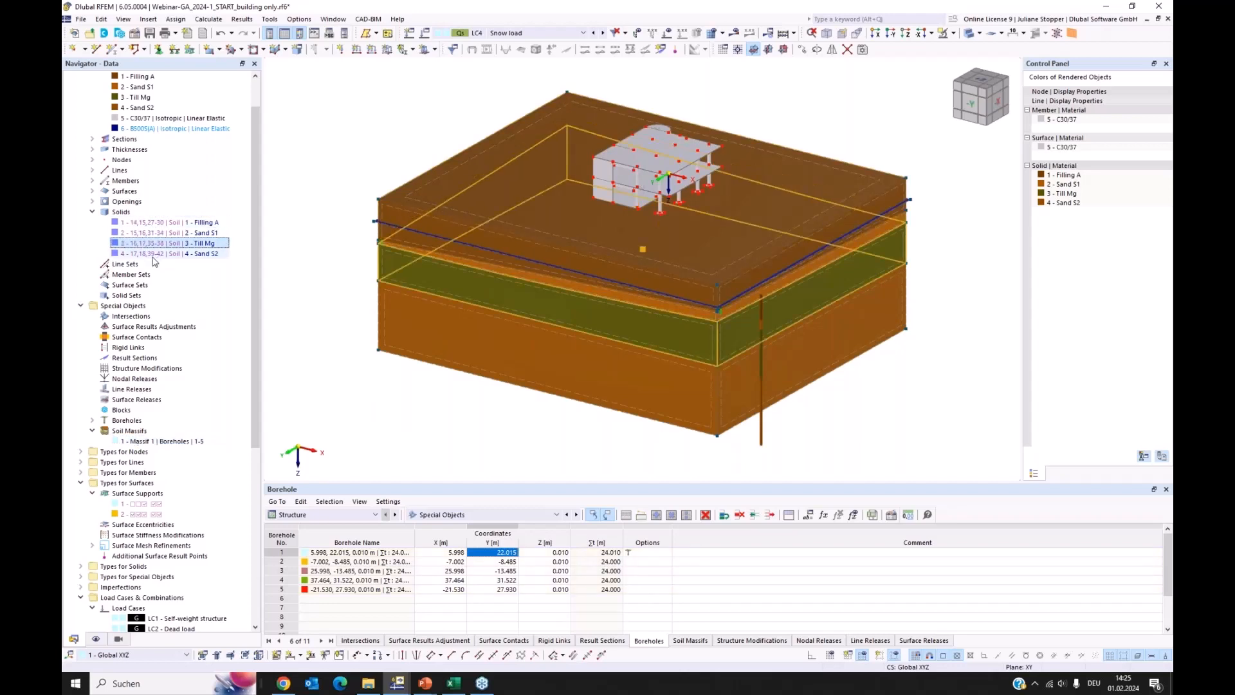
pyautogui.click(380, 380)
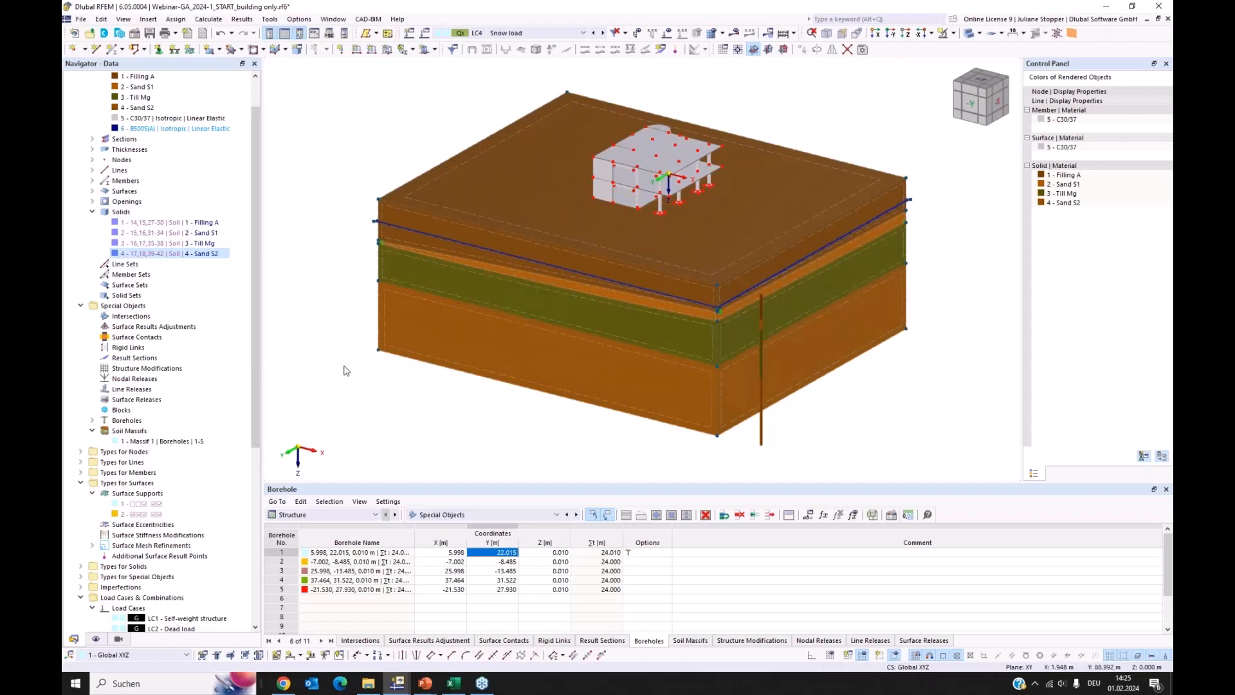
# Start a new surface contact and assign the top surface of the soil massif, No. 14, as group 1
pyautogui.click(820, 38)
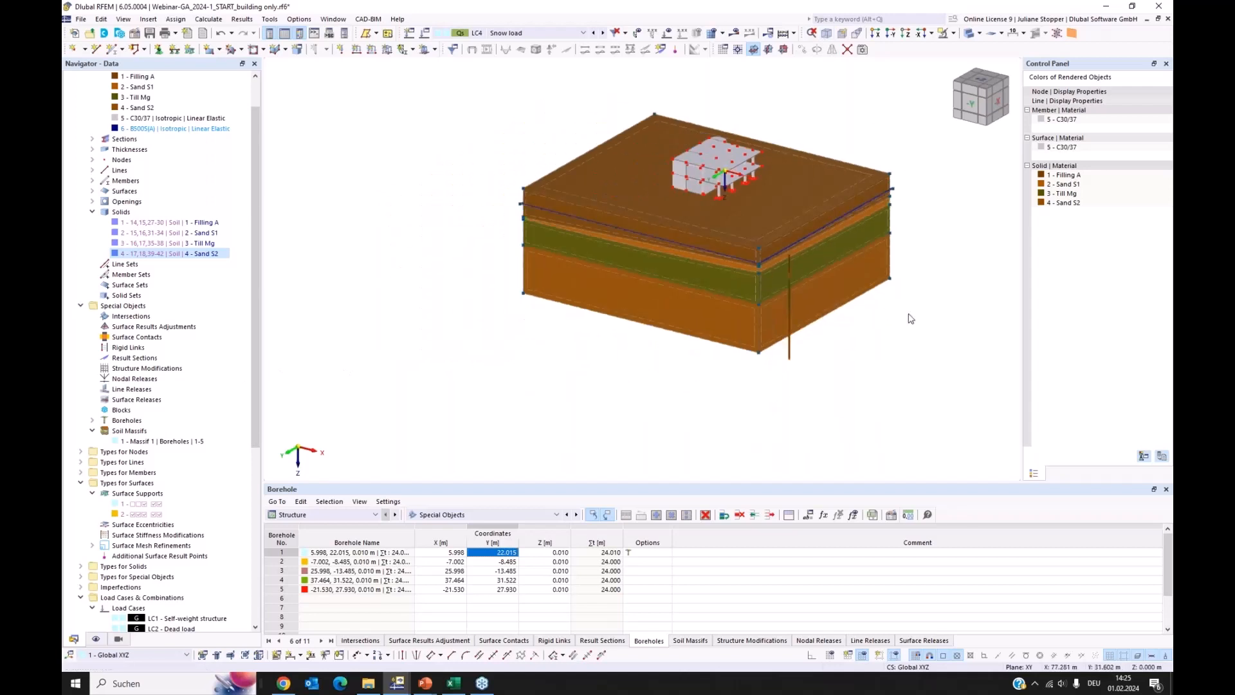
pyautogui.keyDown('ctrl'); pyautogui.moveTo(882, 314); pyautogui.dragTo(788, 294, button='middle'); pyautogui.keyUp('ctrl')
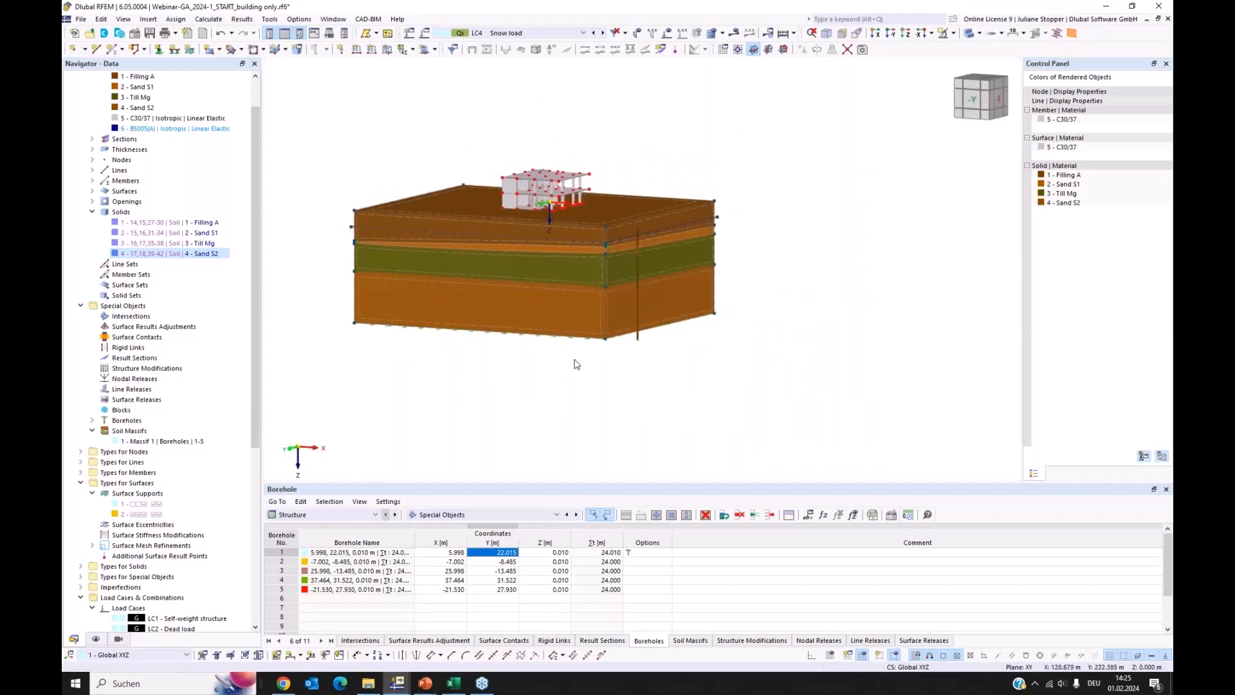
pyautogui.keyDown('ctrl'); pyautogui.moveTo(575, 363); pyautogui.dragTo(591, 376, button='middle'); pyautogui.keyUp('ctrl')
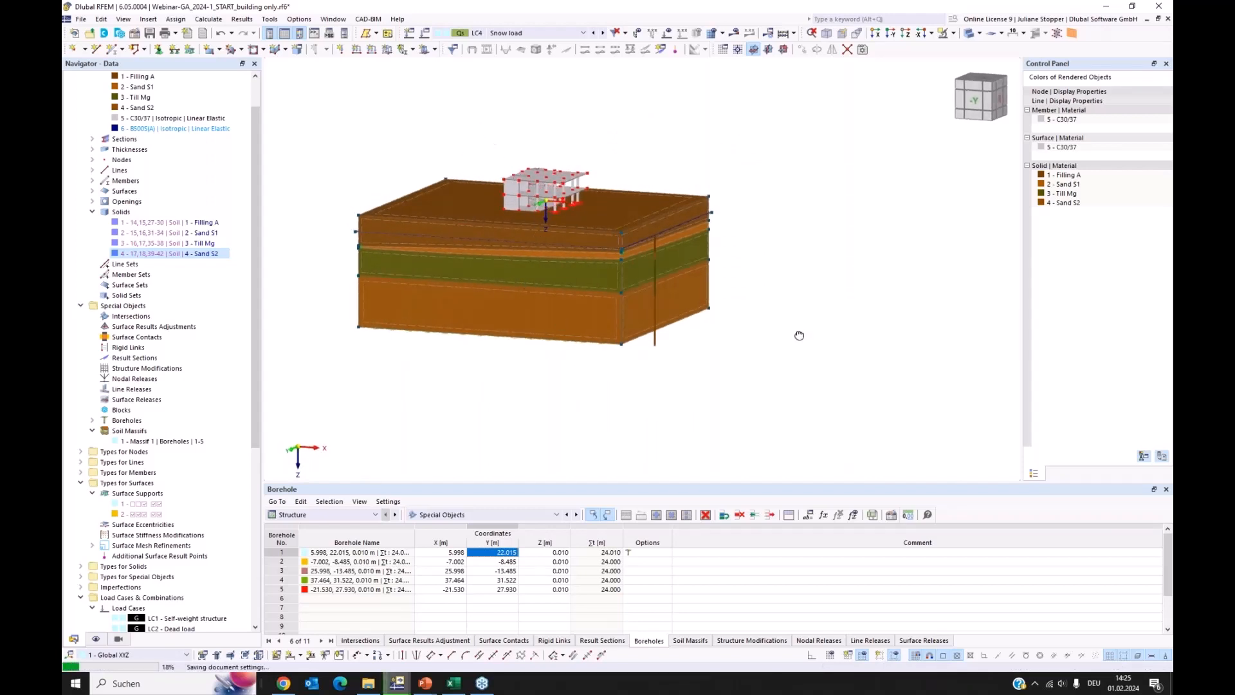
pyautogui.moveTo(640, 192); pyautogui.dragTo(661, 260, button='middle')
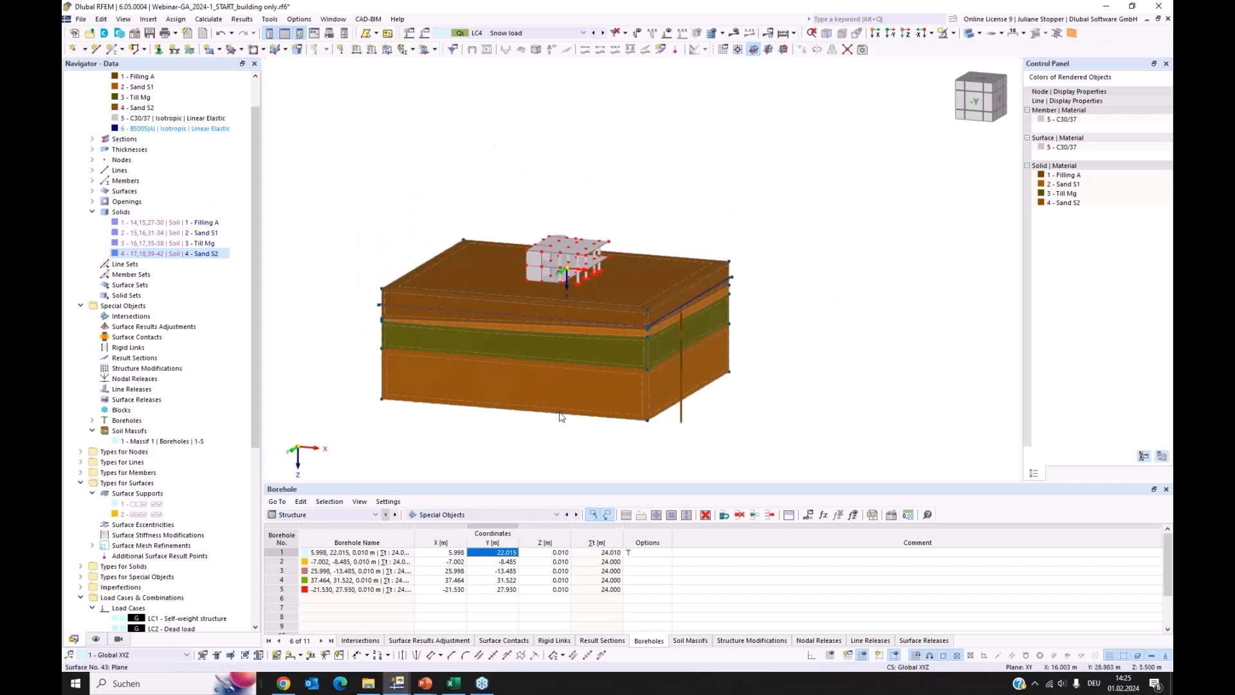
pyautogui.scroll(3, 566, 338)
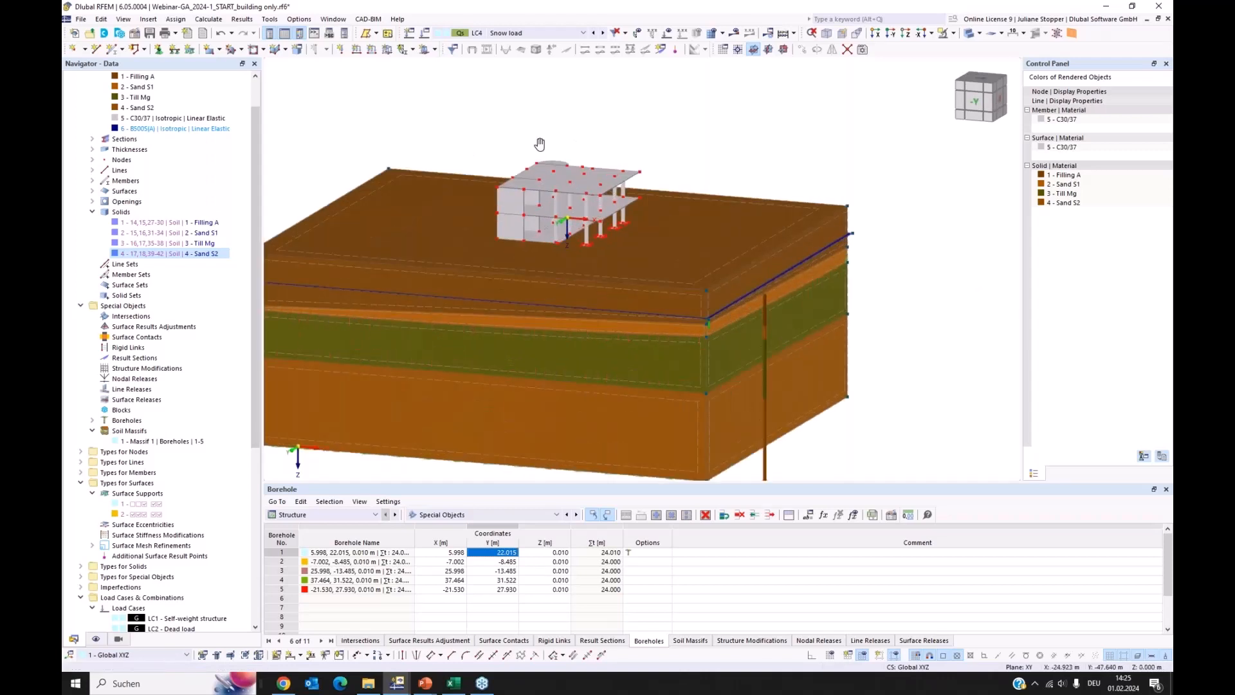
pyautogui.moveTo(539, 143); pyautogui.dragTo(549, 144, button='middle')
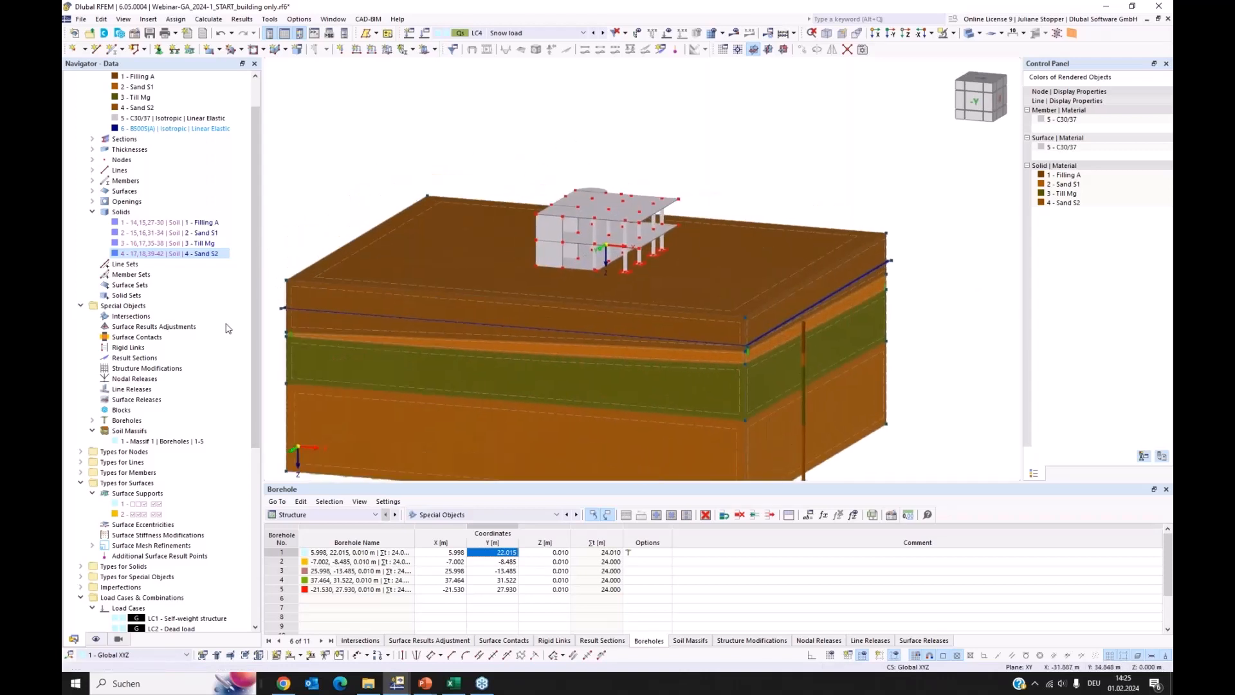
pyautogui.doubleClick(124, 338)
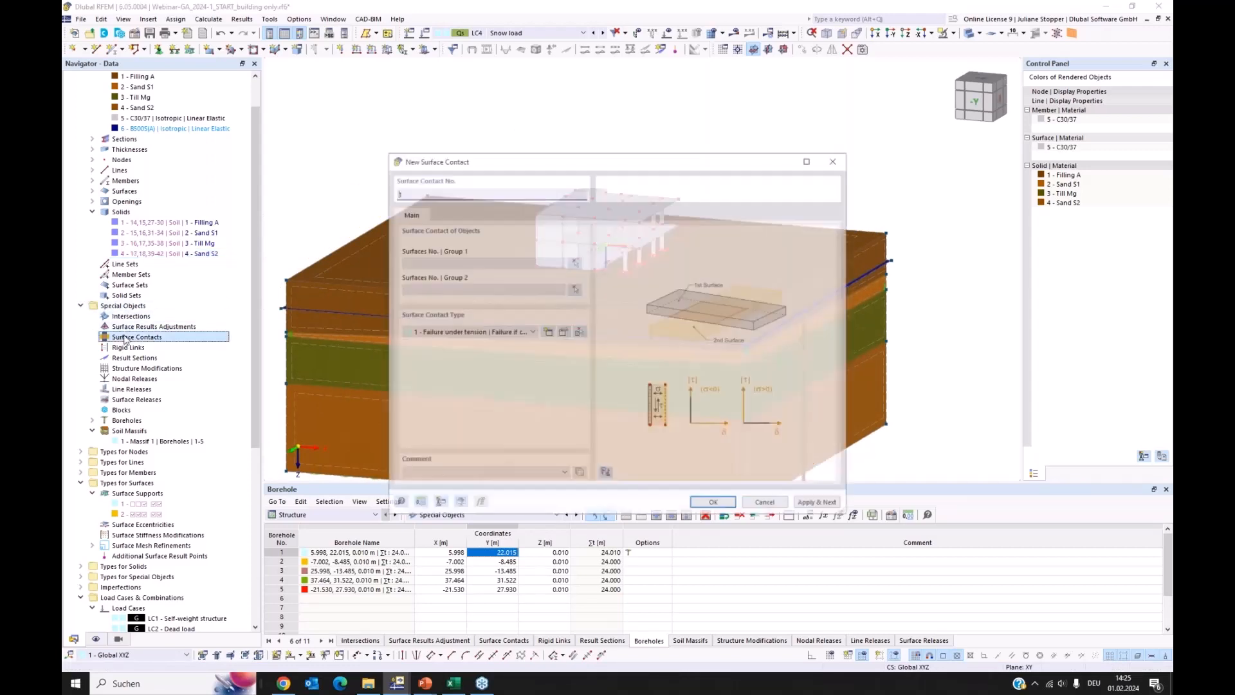
pyautogui.moveTo(628, 169); pyautogui.dragTo(959, 169)
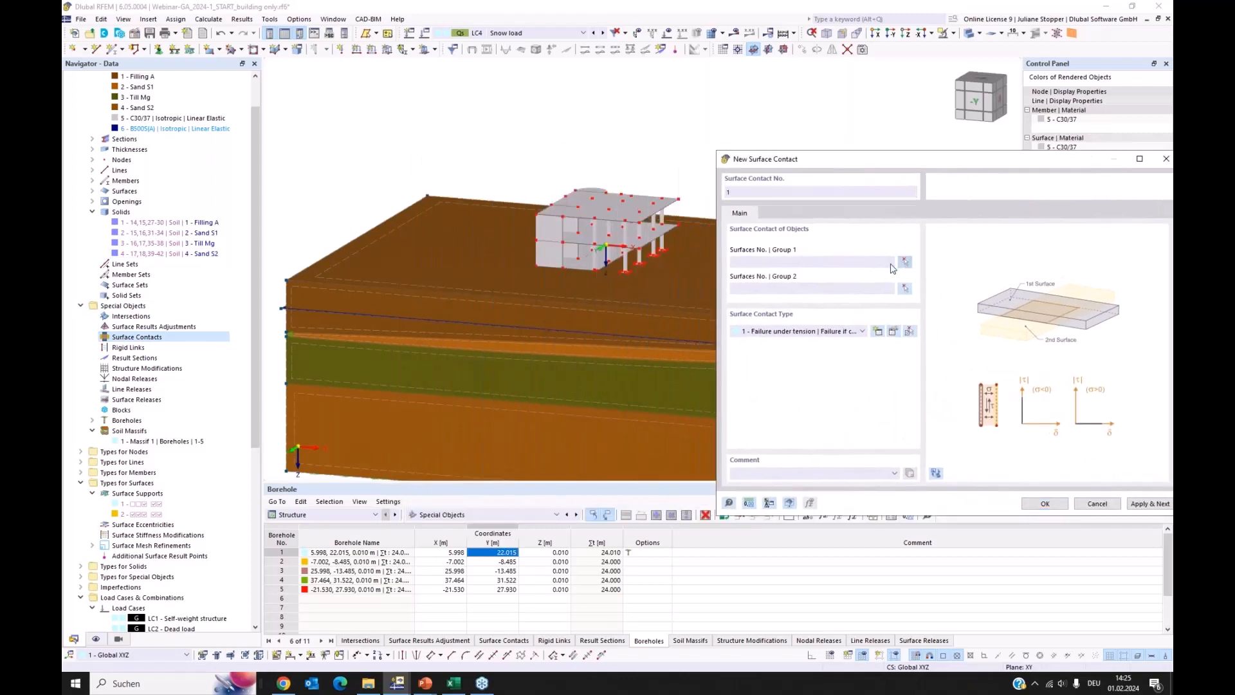
pyautogui.click(905, 263)
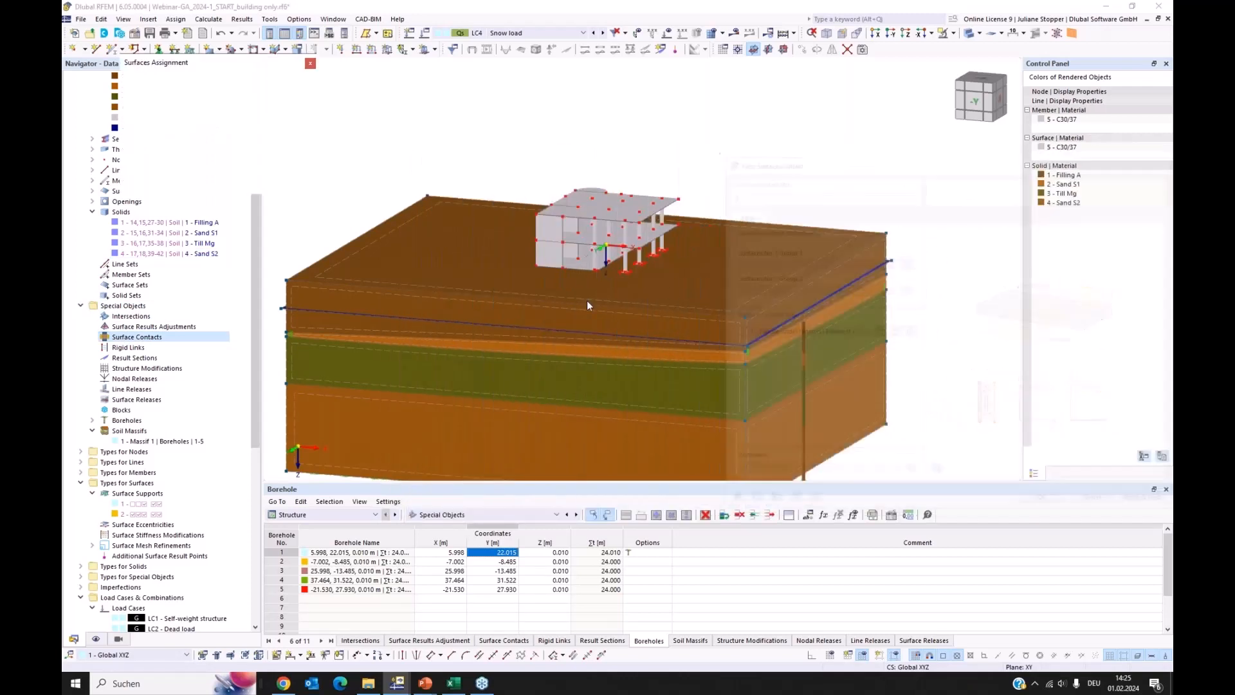
pyautogui.click(324, 281)
pyautogui.click(235, 183)
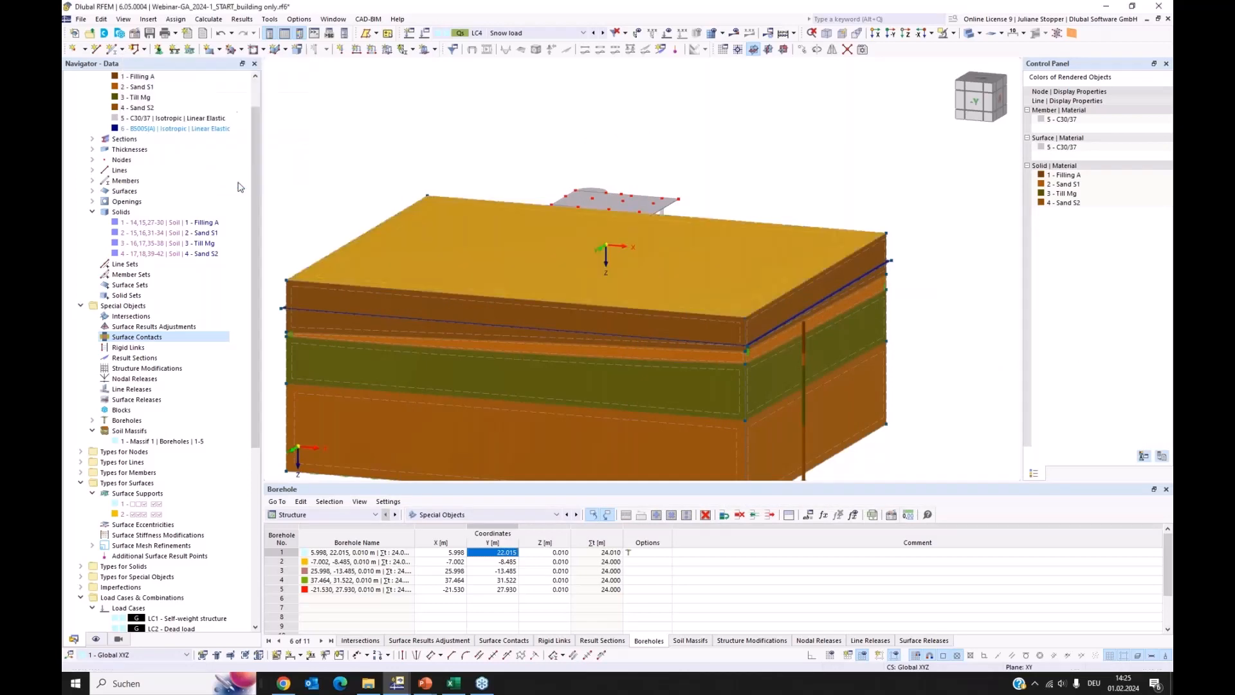
# Assign the building's floor slab surfaces 1 and 19 as group 2 and create the contact with the failure under tension type
pyautogui.click(575, 289)
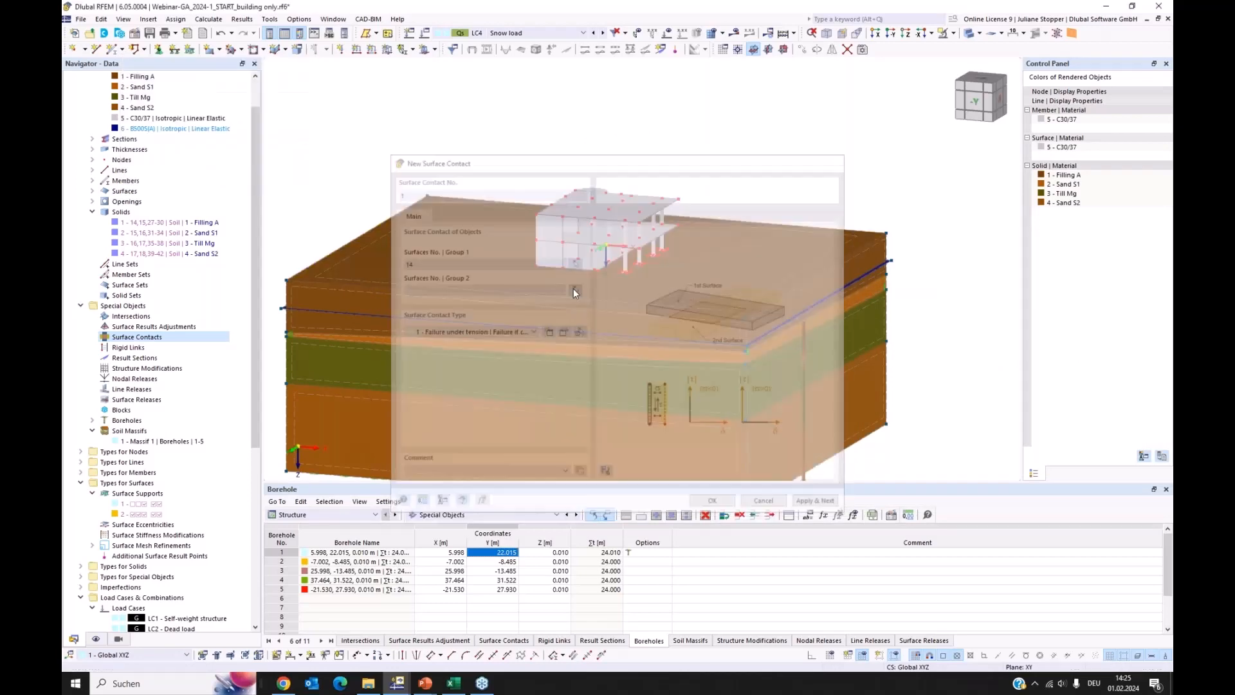
pyautogui.scroll(6, 576, 253)
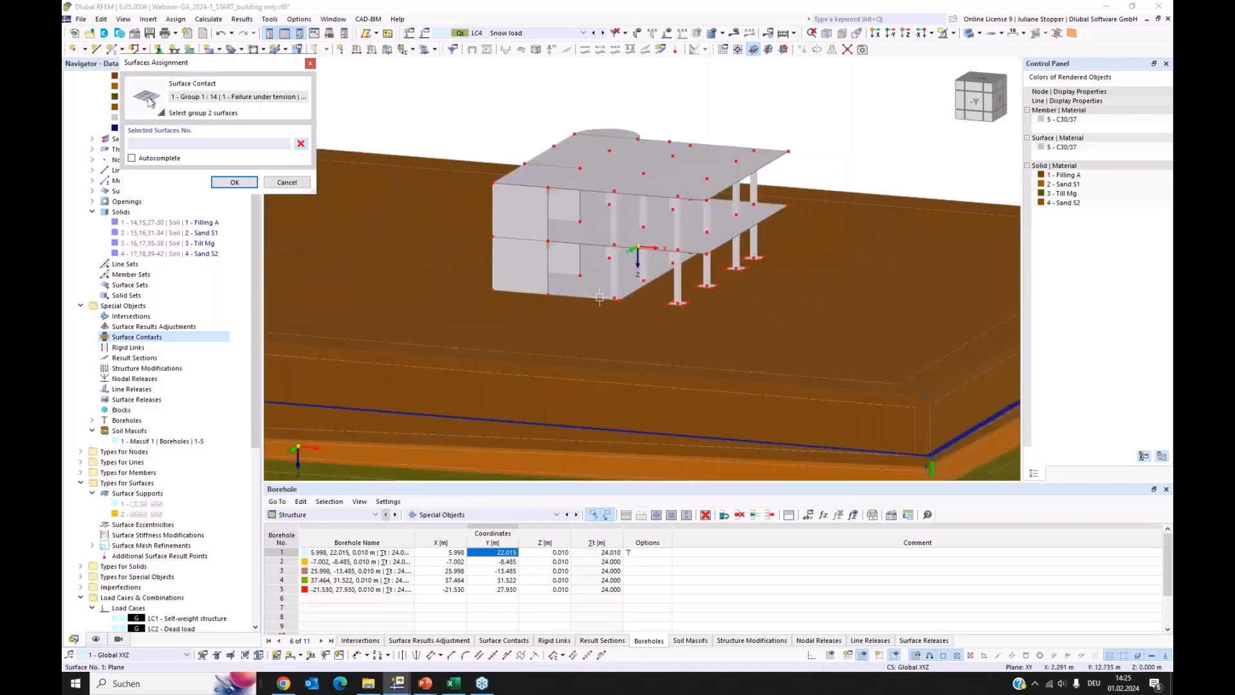
pyautogui.keyDown('ctrl'); pyautogui.moveTo(610, 301); pyautogui.dragTo(618, 303, button='middle'); pyautogui.keyUp('ctrl')
pyautogui.click(581, 208)
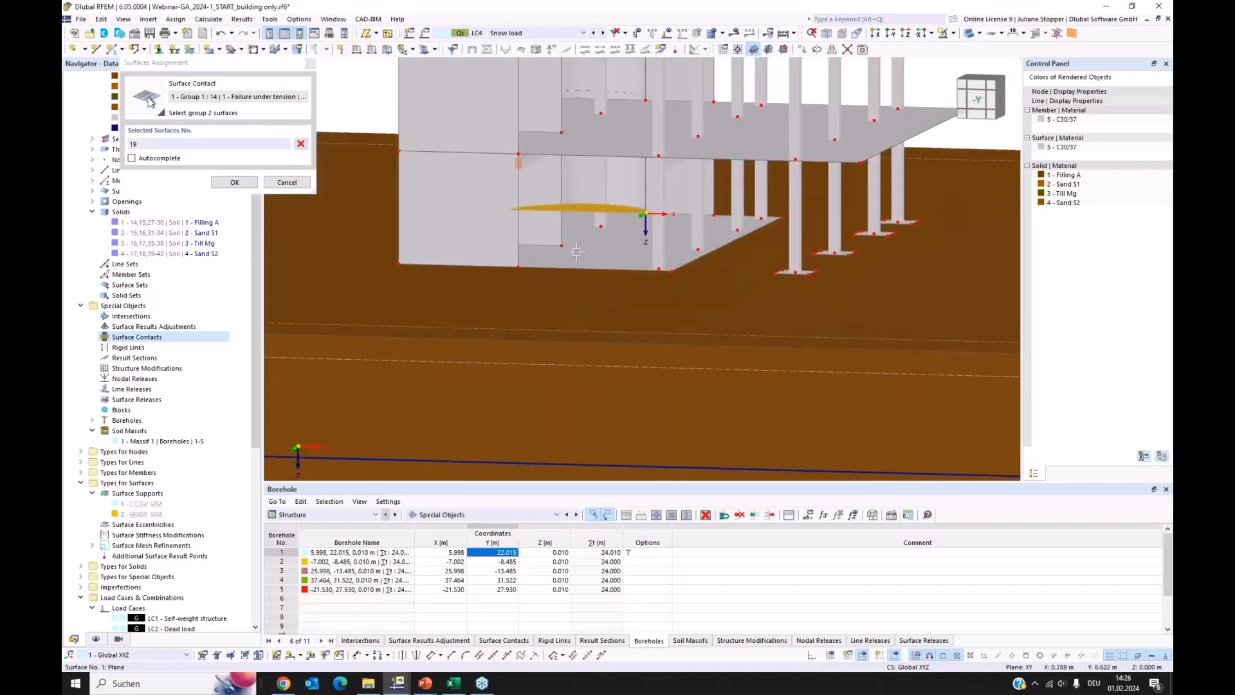
pyautogui.click(531, 259)
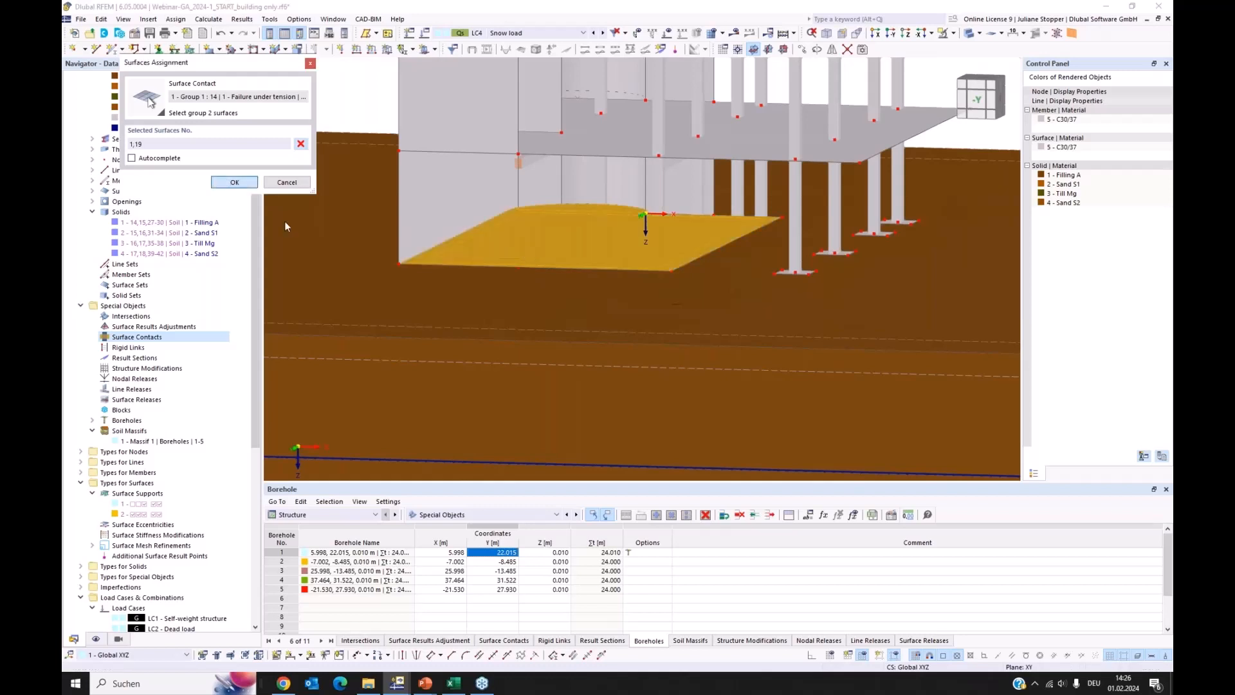
pyautogui.click(234, 182)
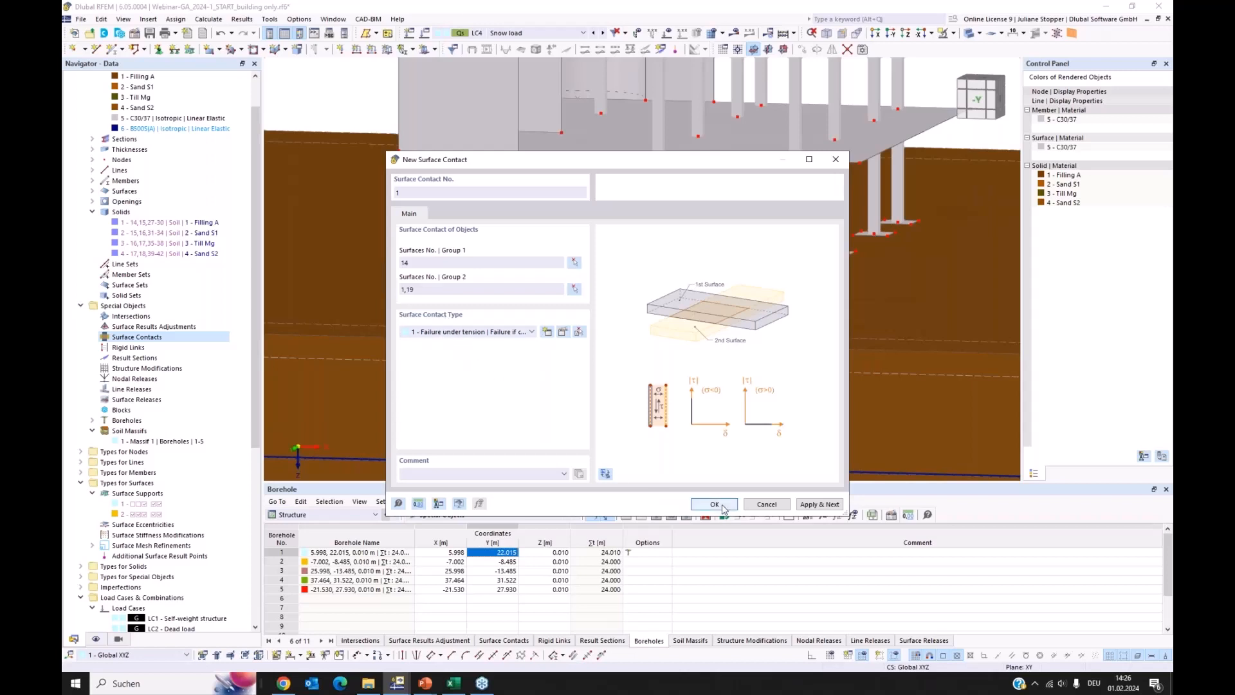
pyautogui.press('Return')
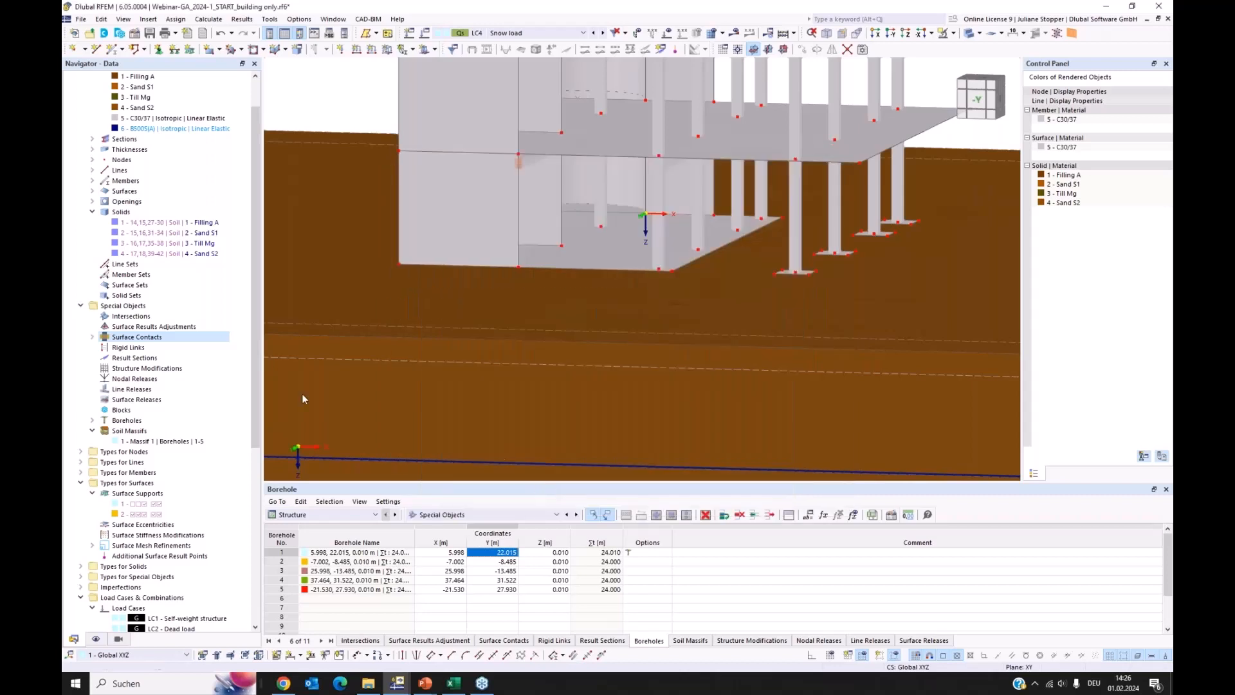
# Start a second surface contact with the top soil surface, No. 14, as group 1
pyautogui.rightClick(132, 336)
pyautogui.click(150, 358)
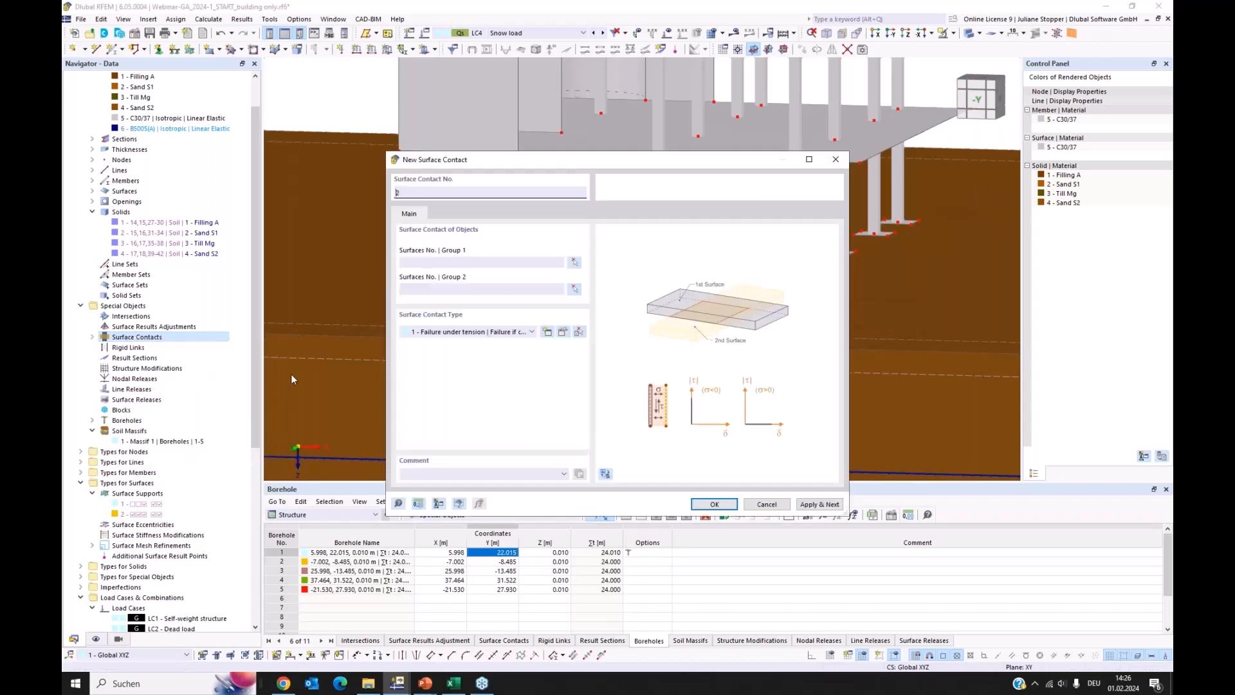
pyautogui.click(574, 263)
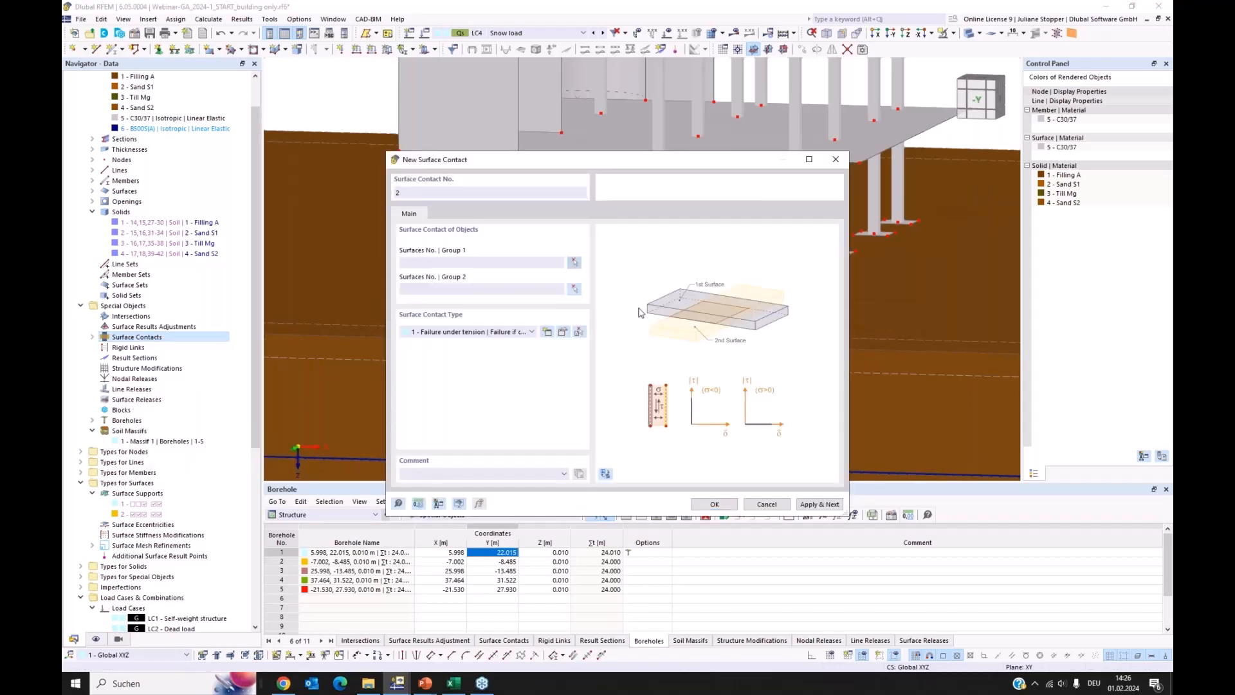
pyautogui.click(873, 339)
pyautogui.click(234, 183)
# Assign the four column footing surfaces 23-26 as group 2 and create the second contact with the failure under tension type
pyautogui.click(574, 289)
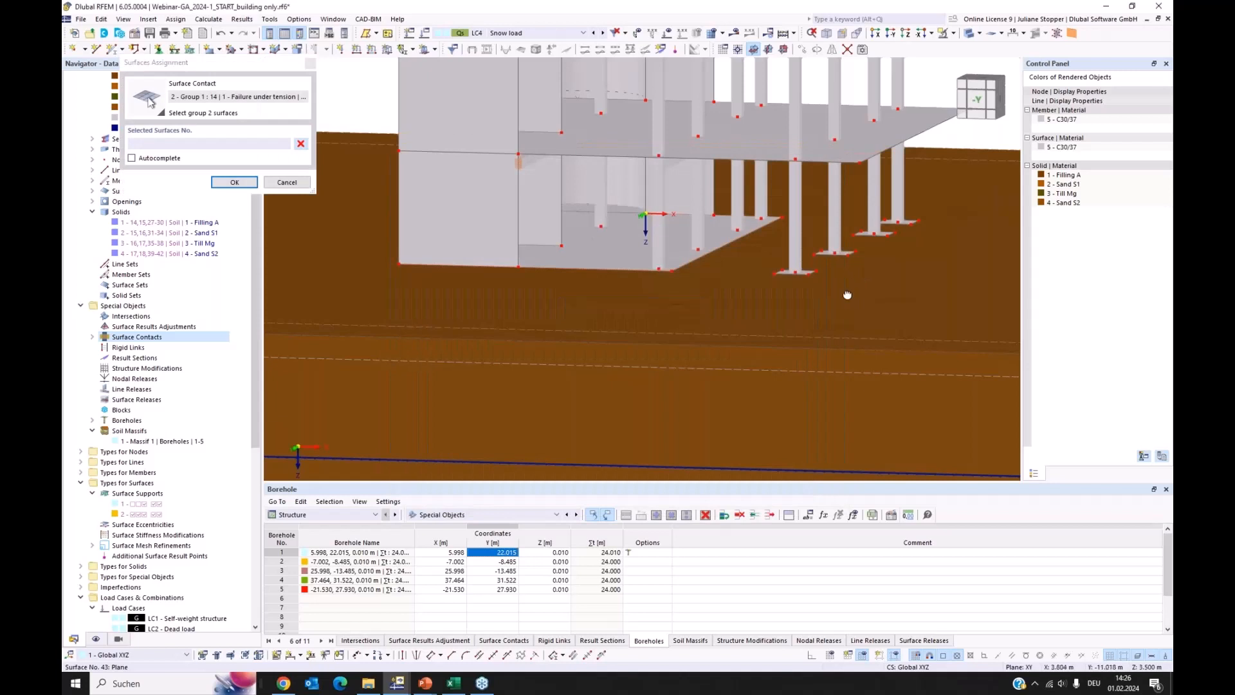
pyautogui.scroll(-2, 842, 297)
pyautogui.keyDown('ctrl'); pyautogui.moveTo(843, 297); pyautogui.dragTo(772, 298, button='middle'); pyautogui.keyUp('ctrl')
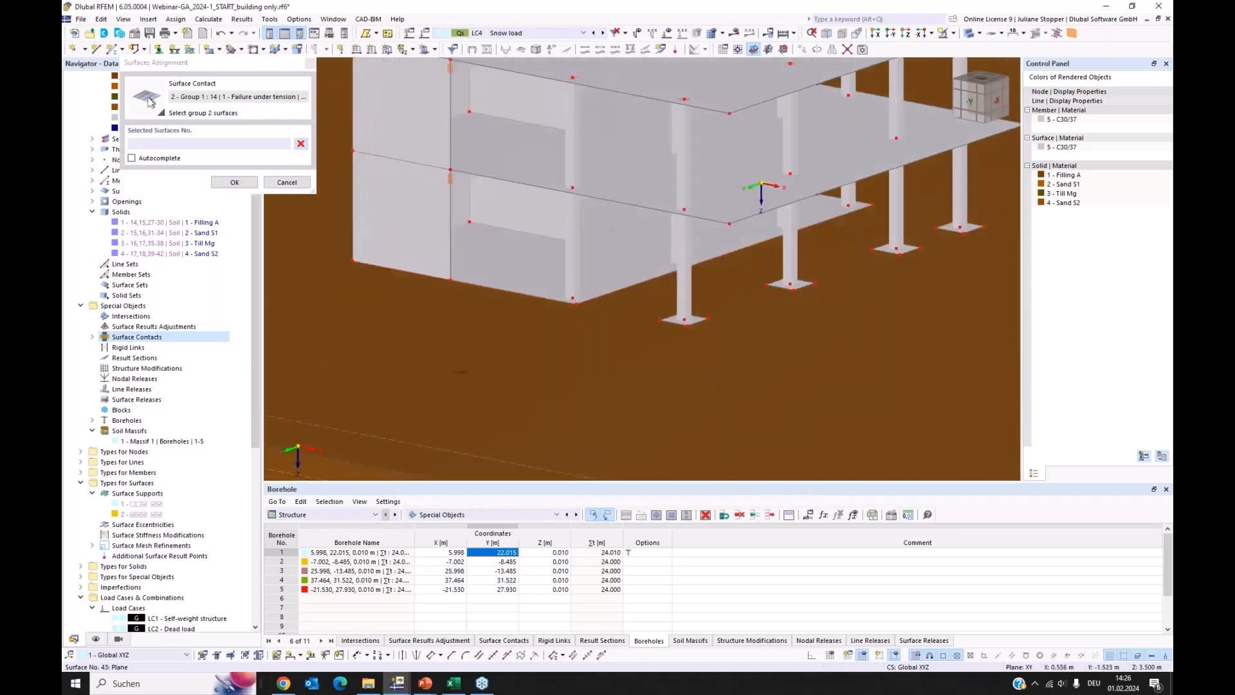
pyautogui.click(706, 318)
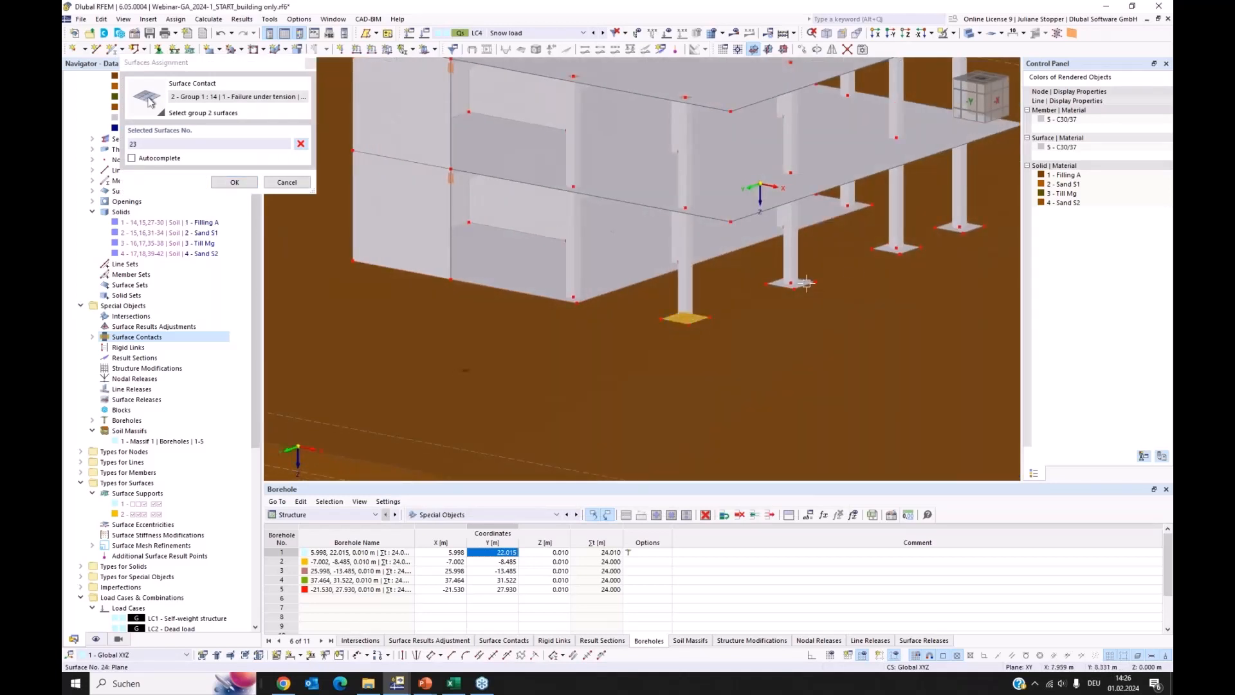
pyautogui.click(805, 283)
pyautogui.click(909, 247)
pyautogui.click(942, 230)
pyautogui.click(234, 183)
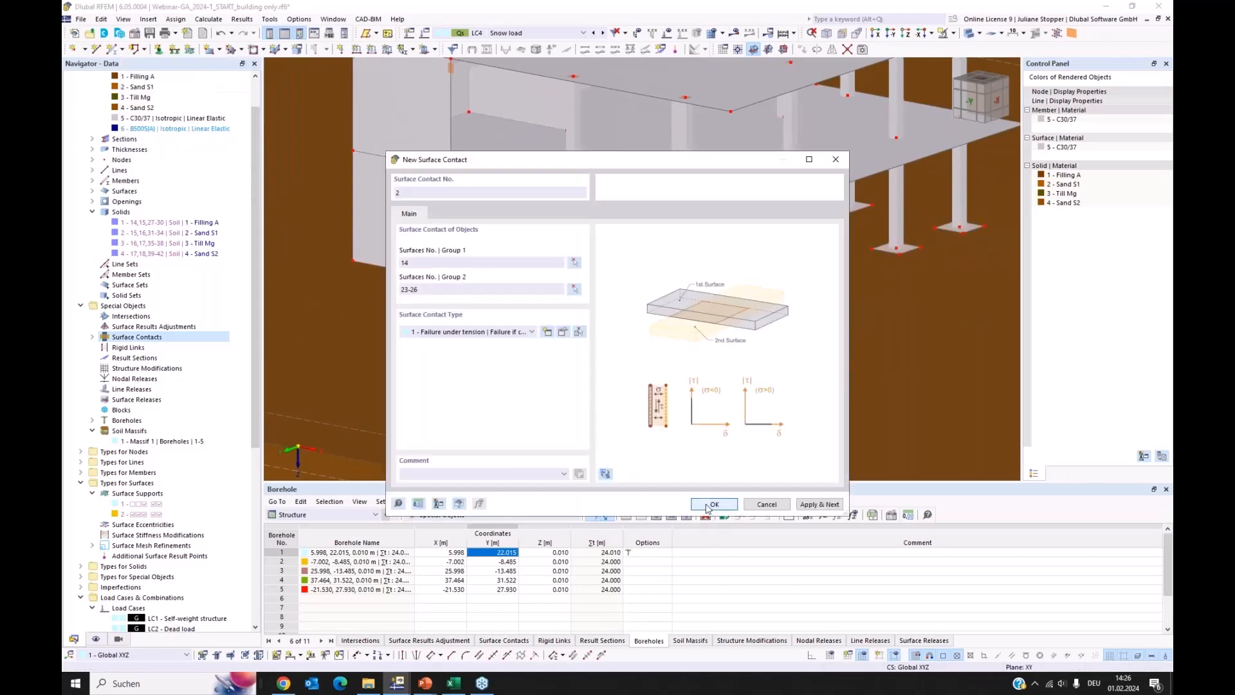
pyautogui.click(713, 504)
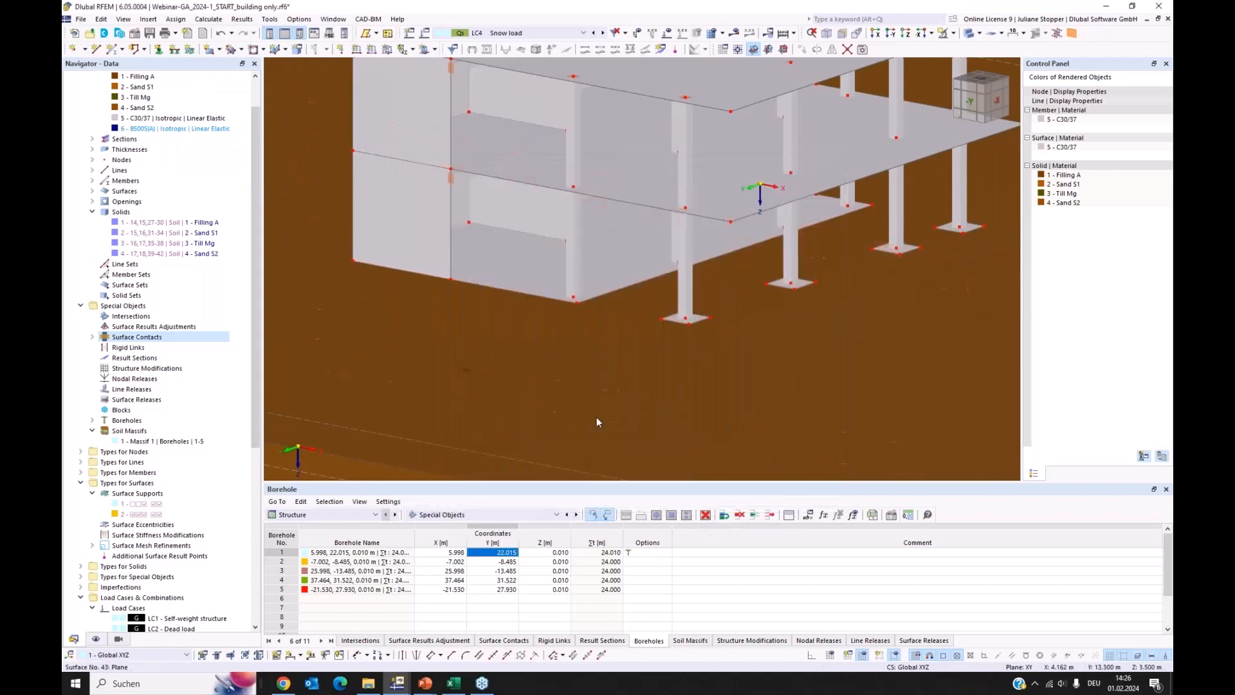
# List the two surface contacts between building and soil, and view the whole model
pyautogui.scroll(-10, 597, 422)
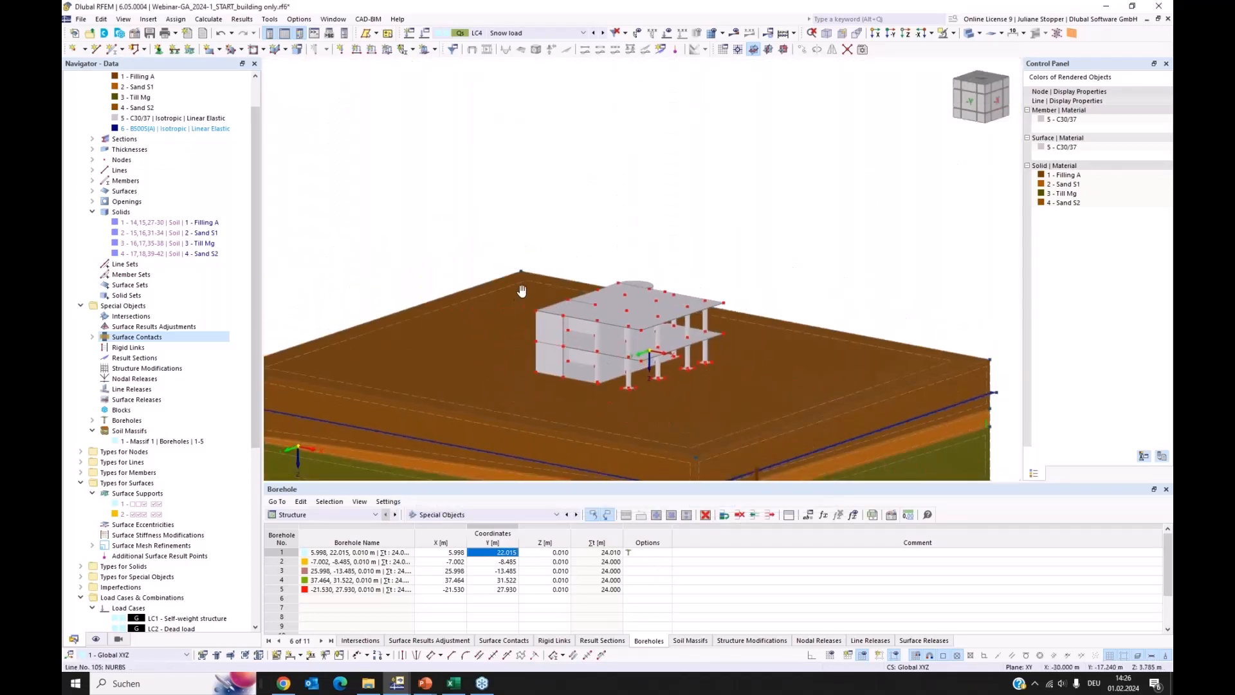
pyautogui.moveTo(522, 291); pyautogui.dragTo(523, 189, button='middle')
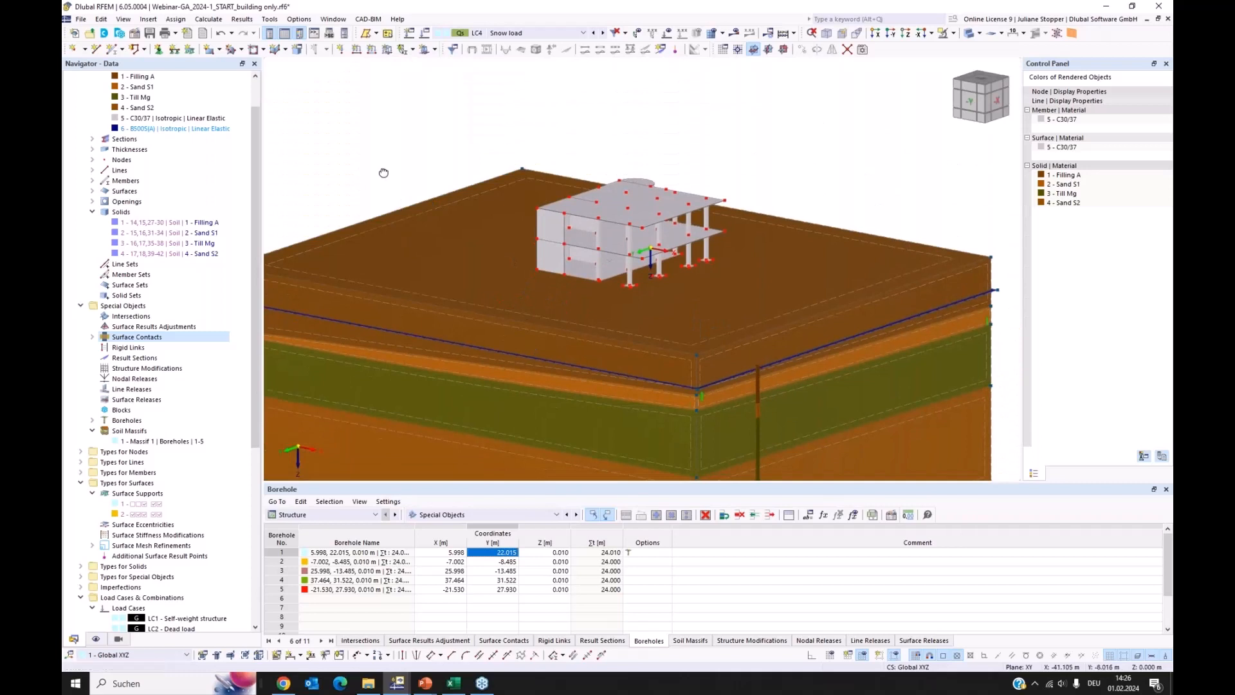
pyautogui.keyDown('ctrl'); pyautogui.moveTo(384, 173); pyautogui.dragTo(536, 119, button='middle'); pyautogui.keyUp('ctrl')
pyautogui.keyDown('ctrl'); pyautogui.moveTo(693, 283); pyautogui.dragTo(673, 285, button='middle'); pyautogui.keyUp('ctrl')
pyautogui.click(93, 336)
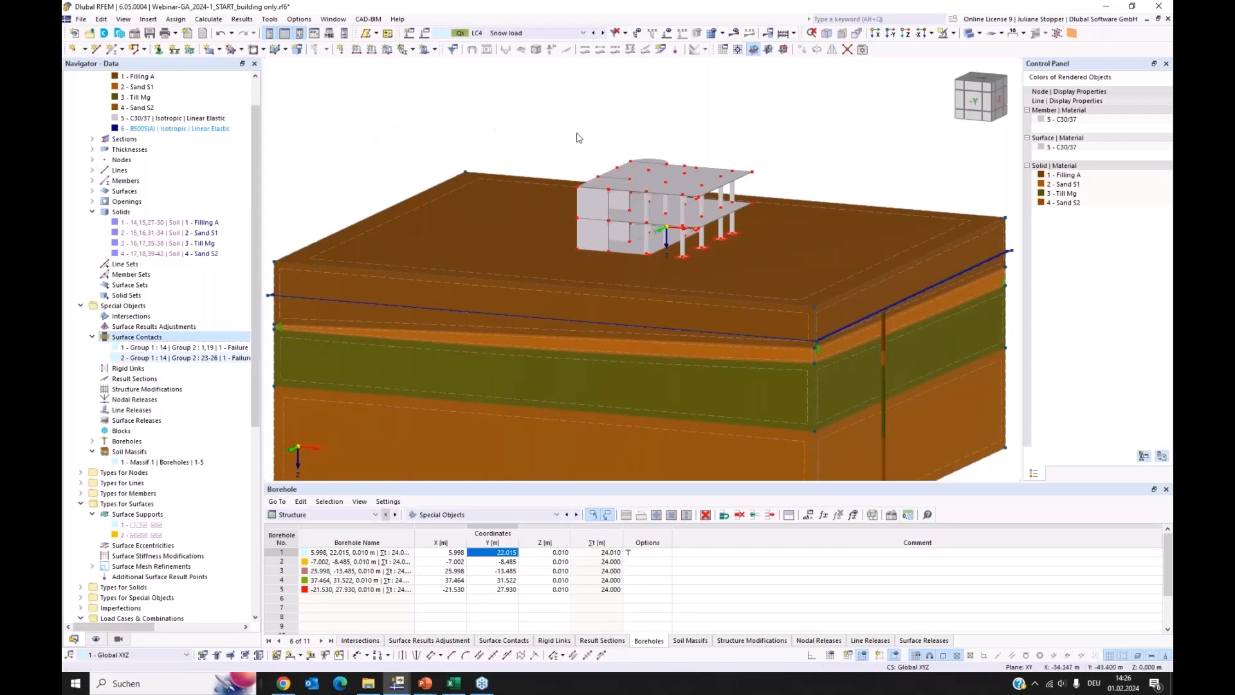
pyautogui.scroll(-1, 581, 139)
pyautogui.scroll(-3, 581, 139)
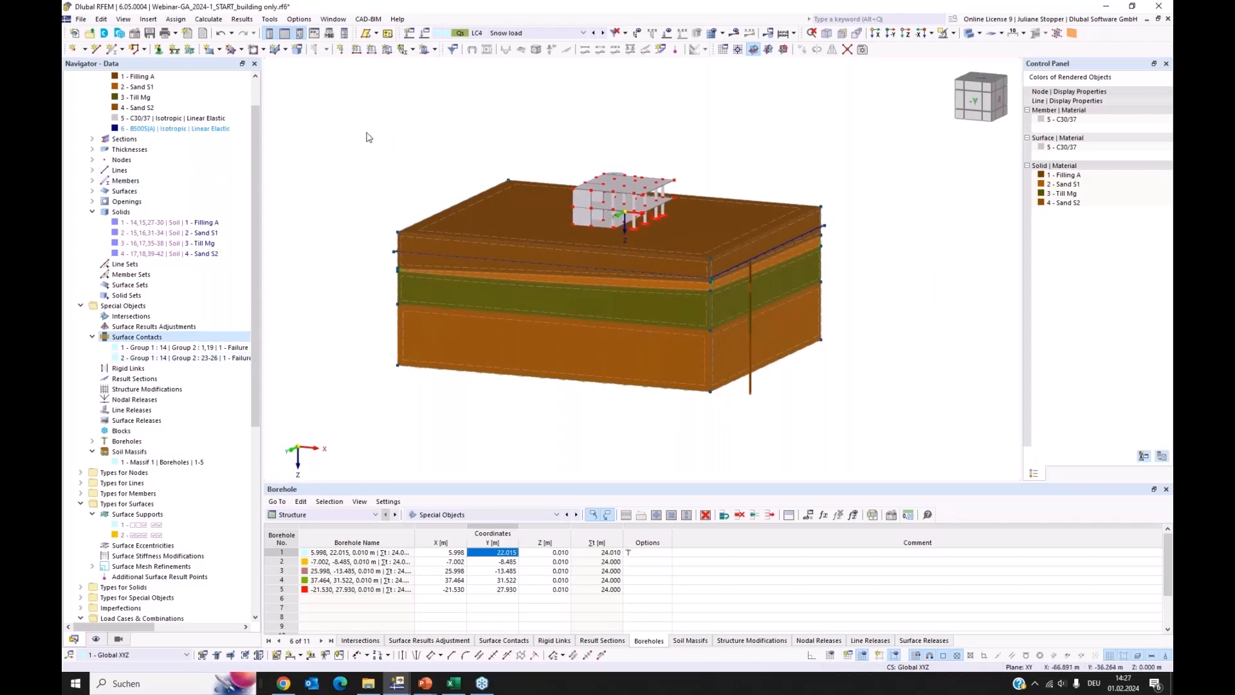
# Check the general and soil-solid target element lengths in the mesh settings, then apply them to generate the mesh
pyautogui.click(204, 22)
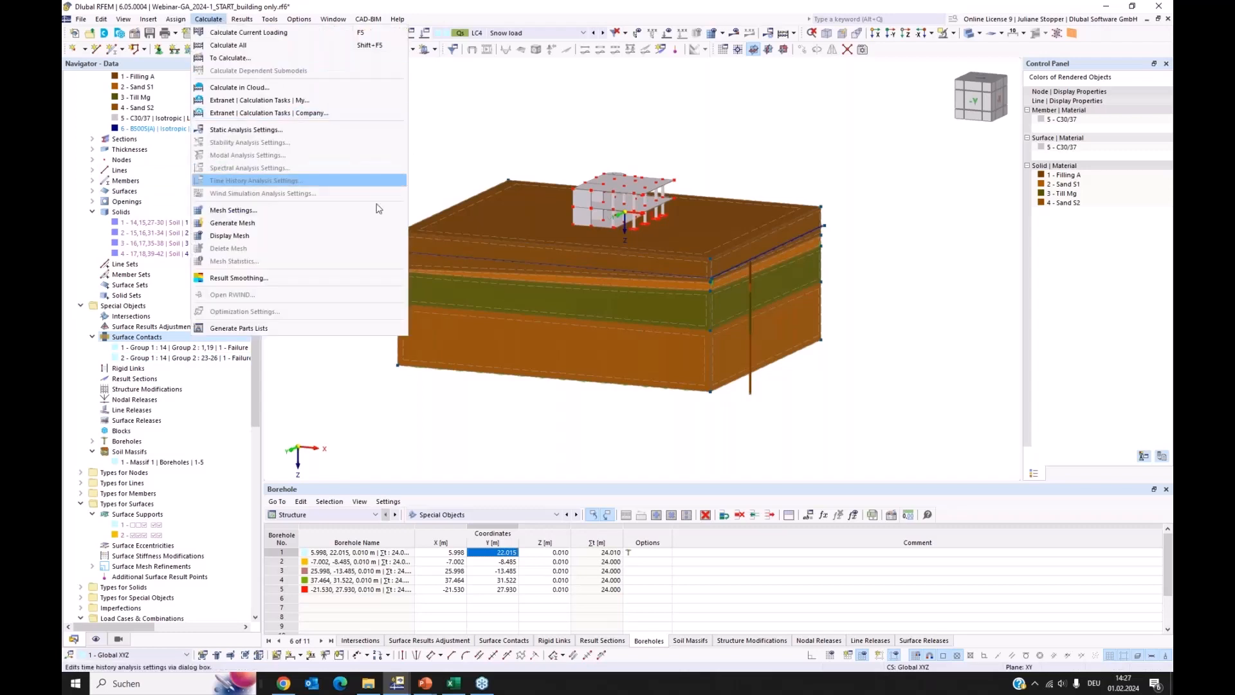
pyautogui.click(231, 214)
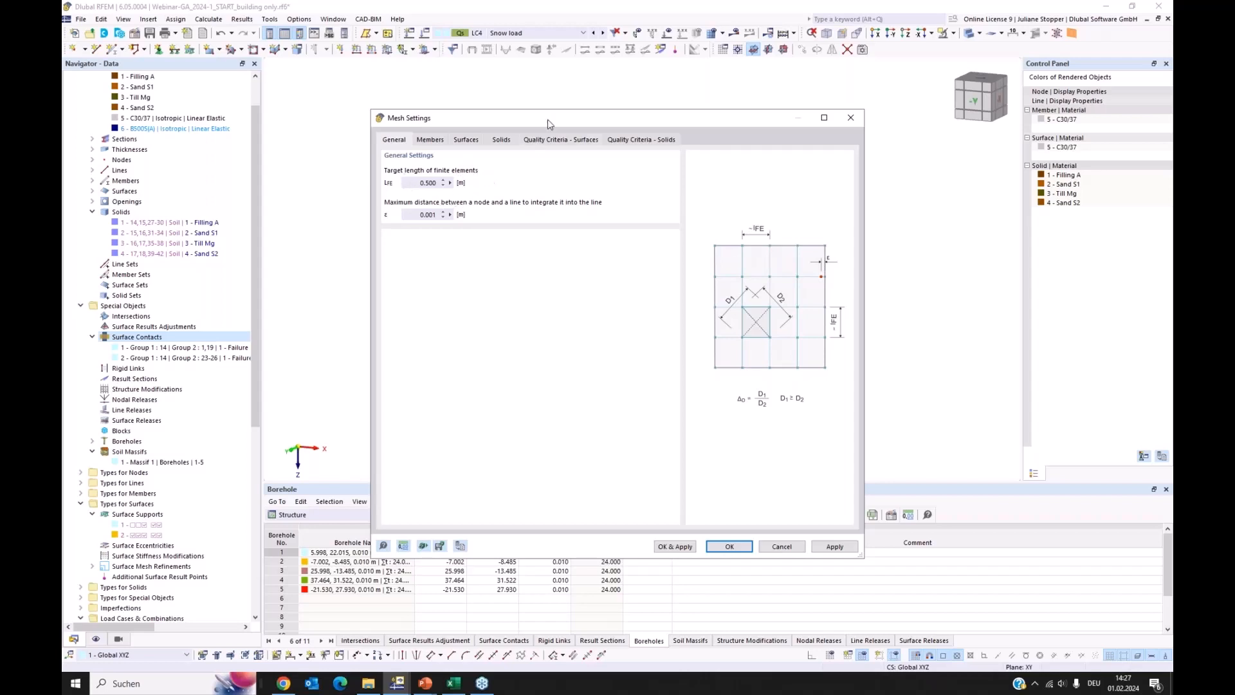
pyautogui.moveTo(547, 118); pyautogui.dragTo(816, 258)
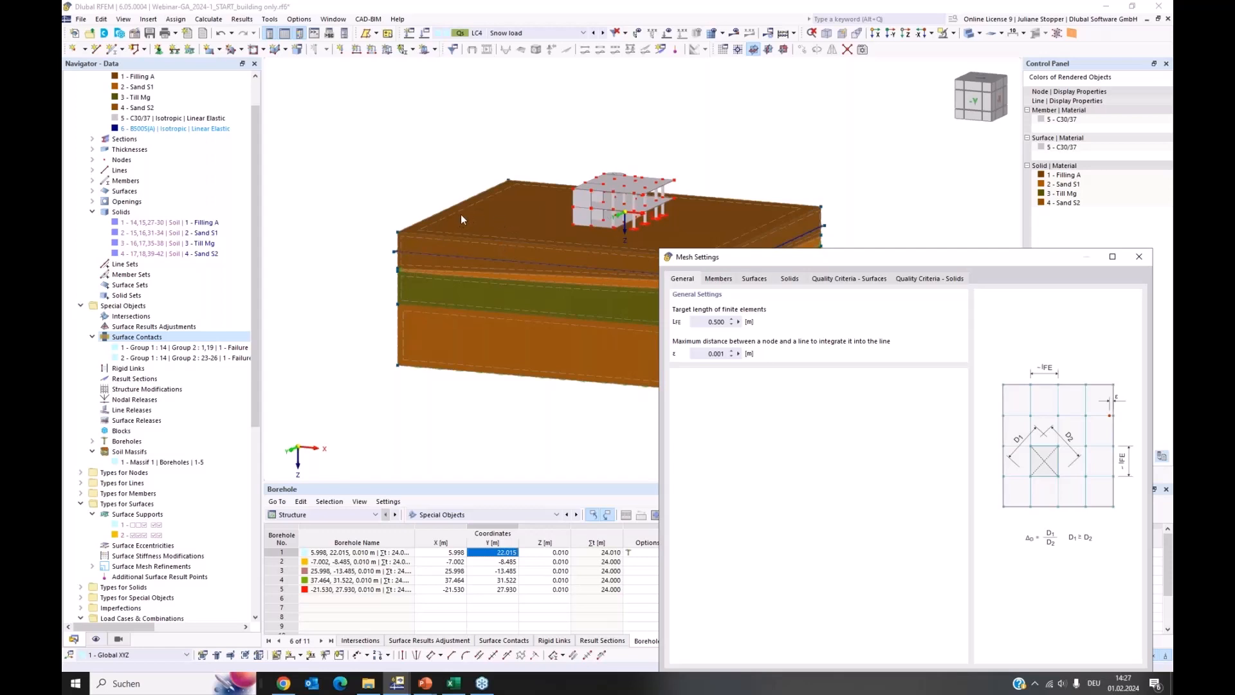
pyautogui.click(789, 280)
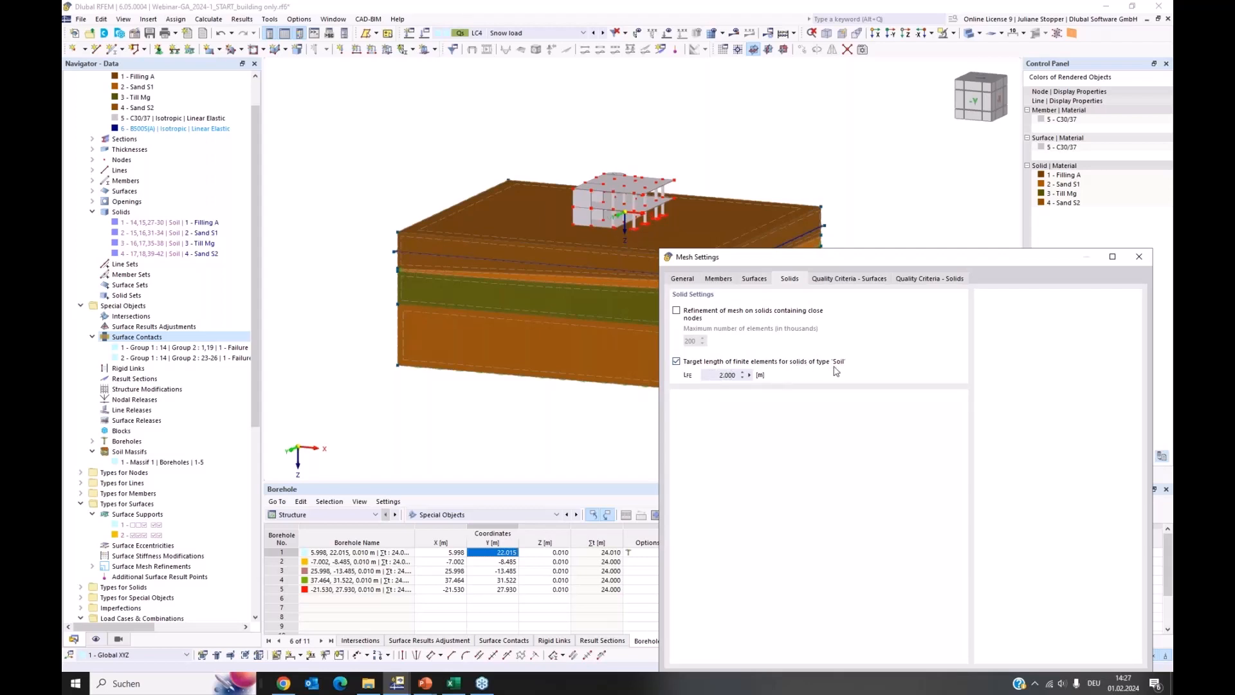
pyautogui.moveTo(902, 262); pyautogui.dragTo(908, 161)
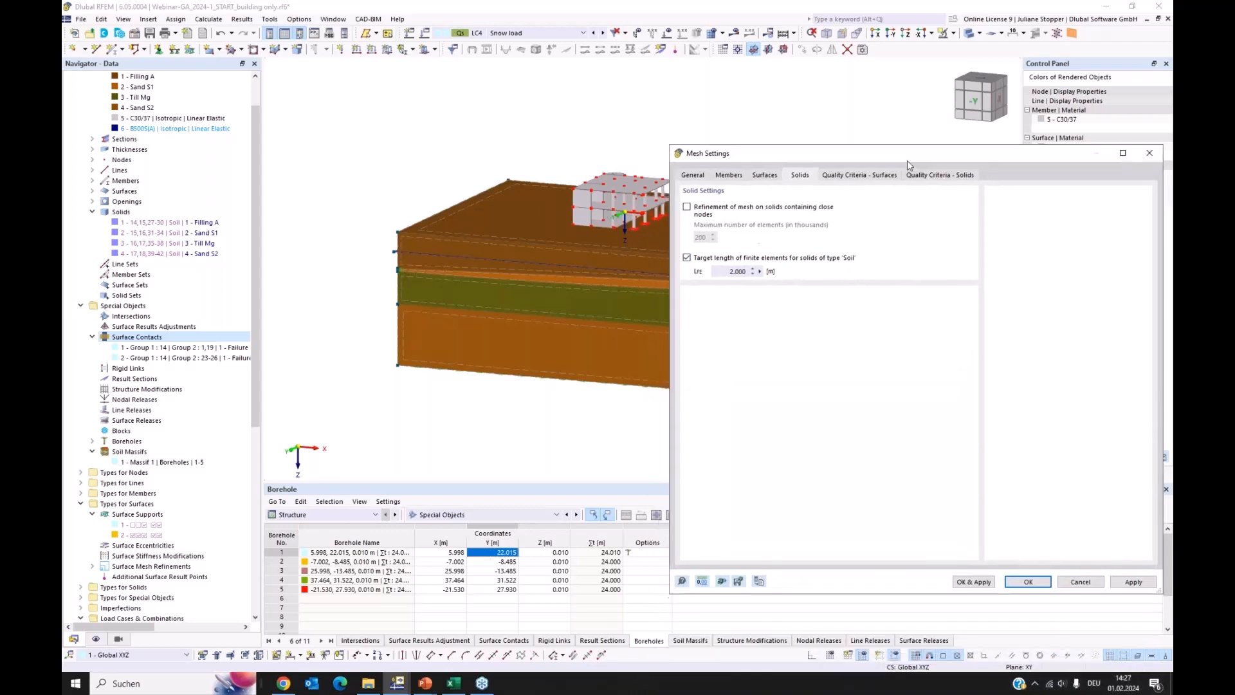
pyautogui.click(693, 175)
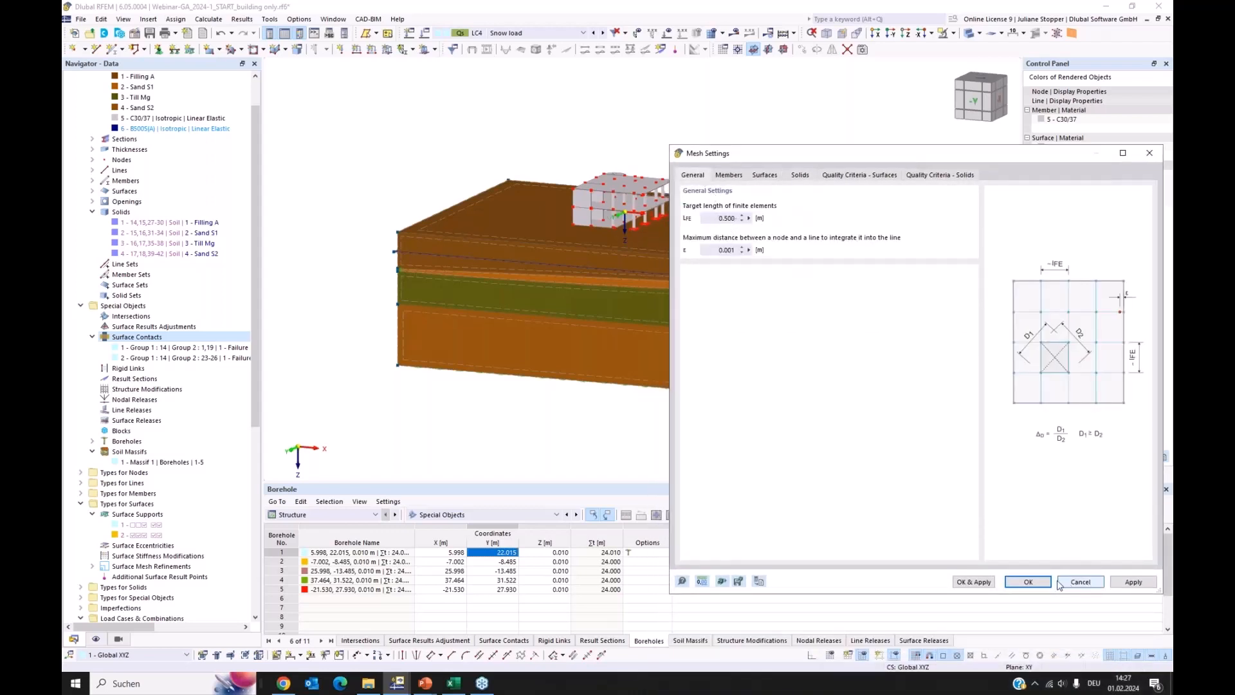
pyautogui.click(979, 582)
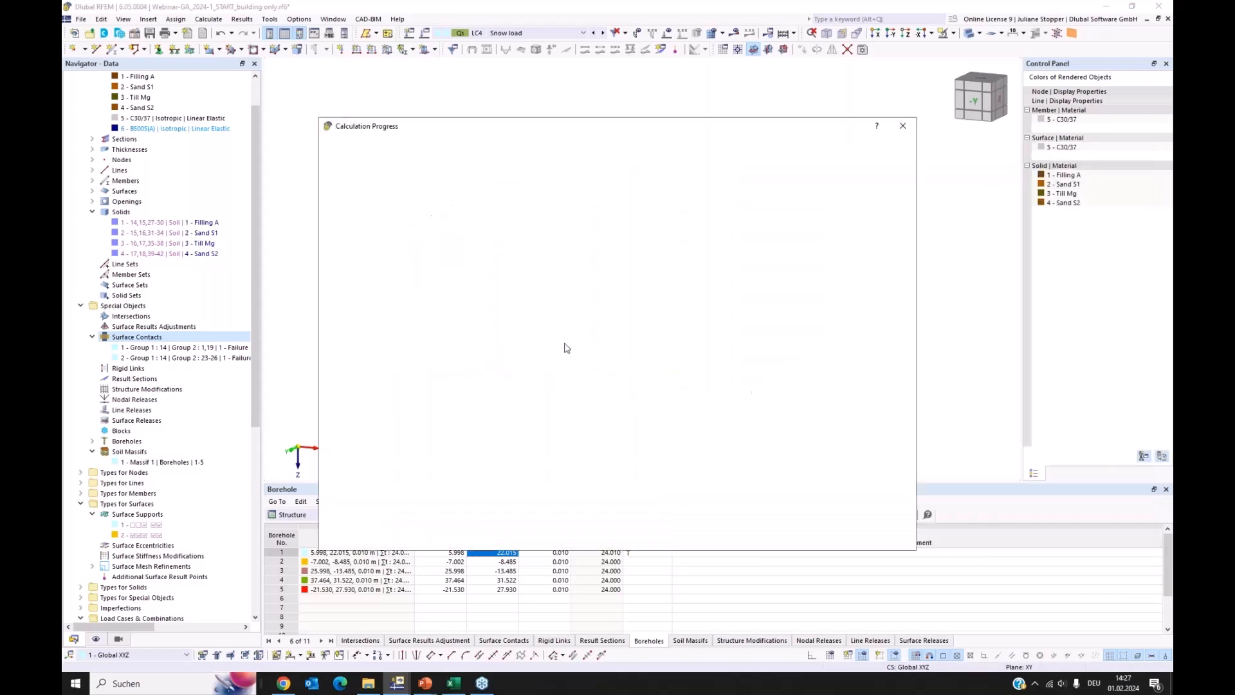
pyautogui.moveTo(416, 130); pyautogui.dragTo(644, 275)
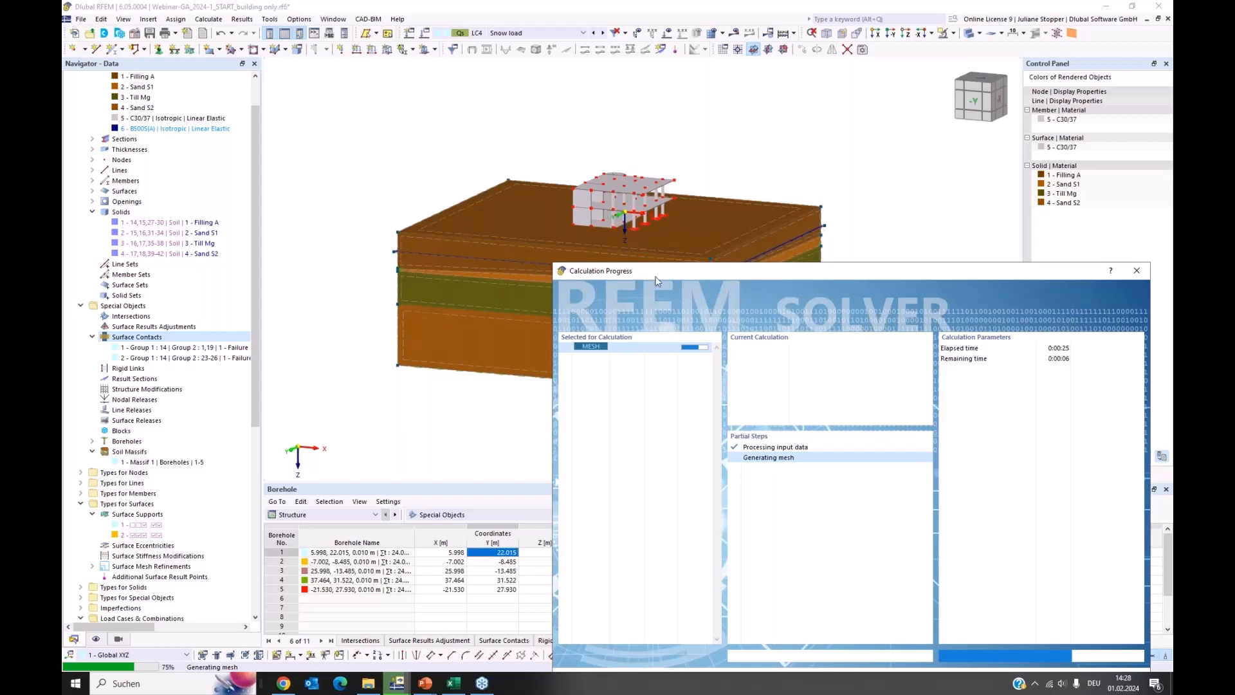
pyautogui.moveTo(659, 276)
pyautogui.mouseDown()
pyautogui.moveTo(681, 288)
pyautogui.moveTo(684, 381)
pyautogui.moveTo(653, 260)
pyautogui.mouseUp()
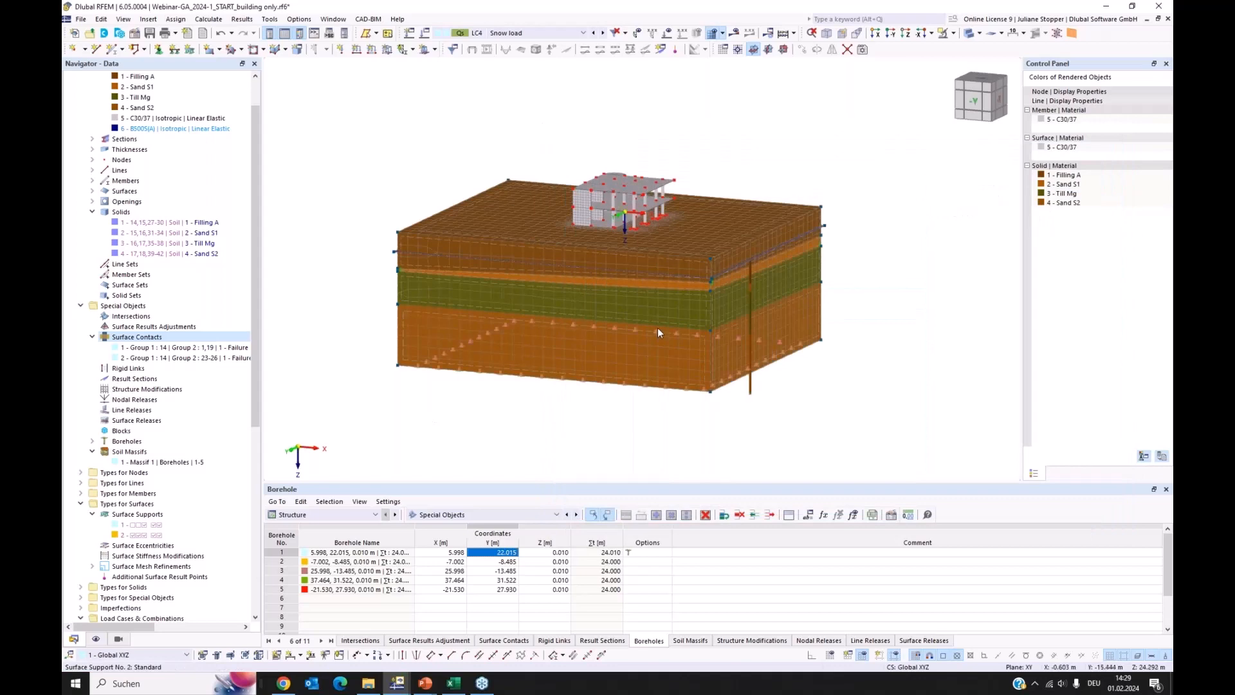
# Examine the generated mesh on the building and soil massif, and view the mesh statistics
pyautogui.scroll(1, 658, 327)
pyautogui.moveTo(758, 376); pyautogui.dragTo(821, 434, button='middle')
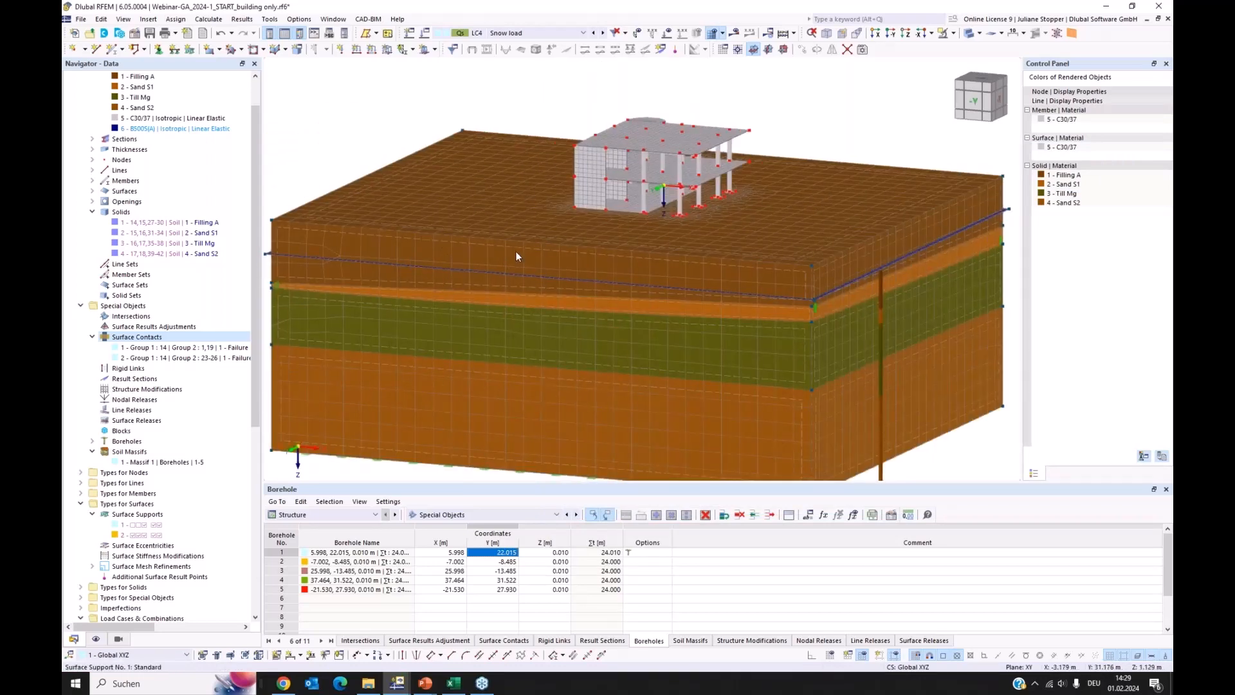
pyautogui.scroll(4, 654, 187)
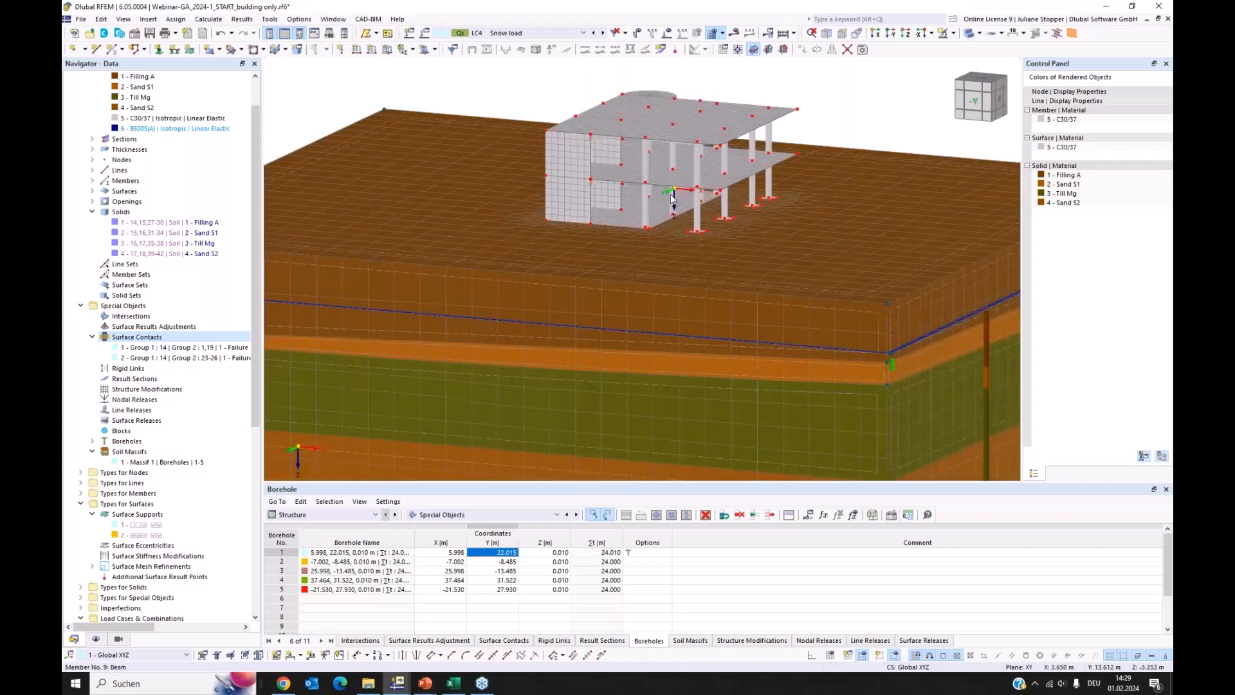
pyautogui.scroll(-5, 725, 203)
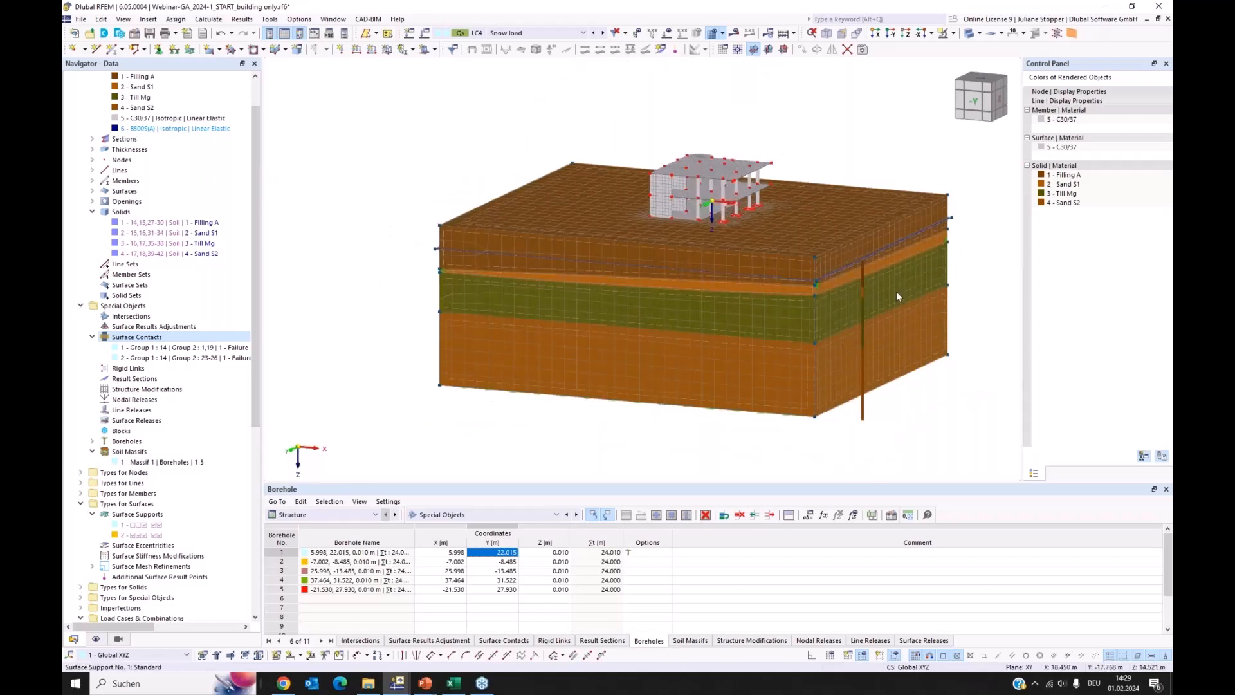
pyautogui.keyDown('ctrl'); pyautogui.moveTo(898, 294); pyautogui.dragTo(868, 297, button='middle'); pyautogui.keyUp('ctrl')
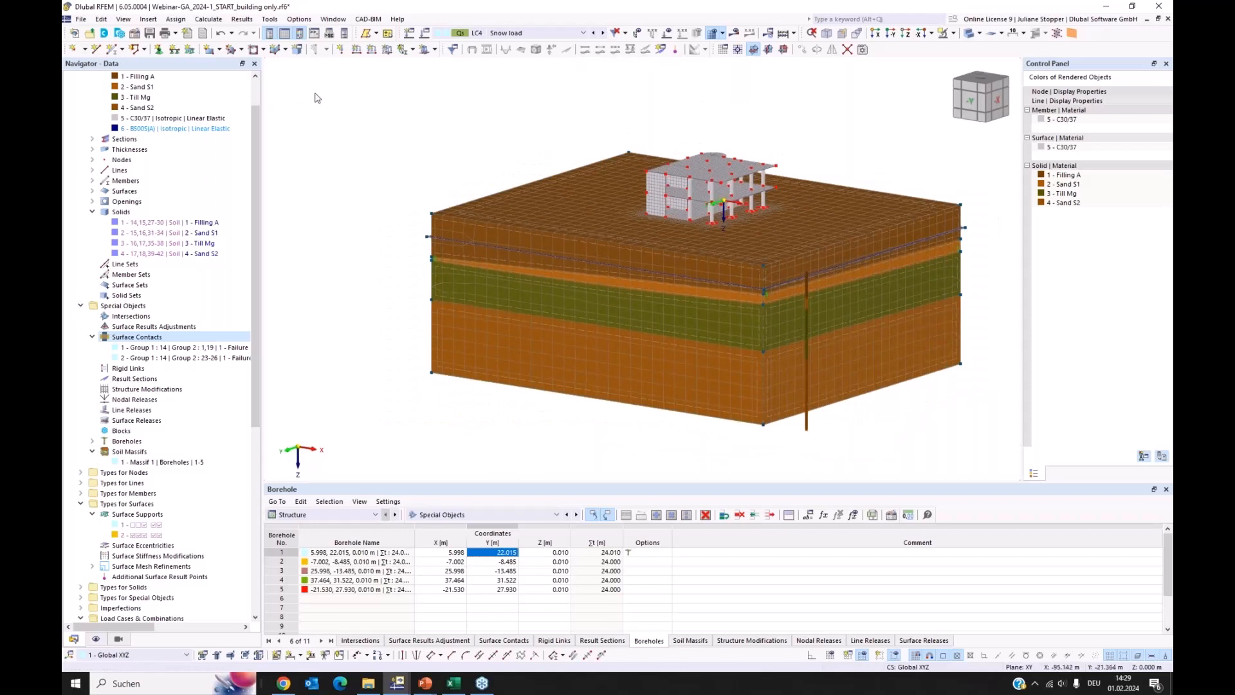
pyautogui.click(209, 19)
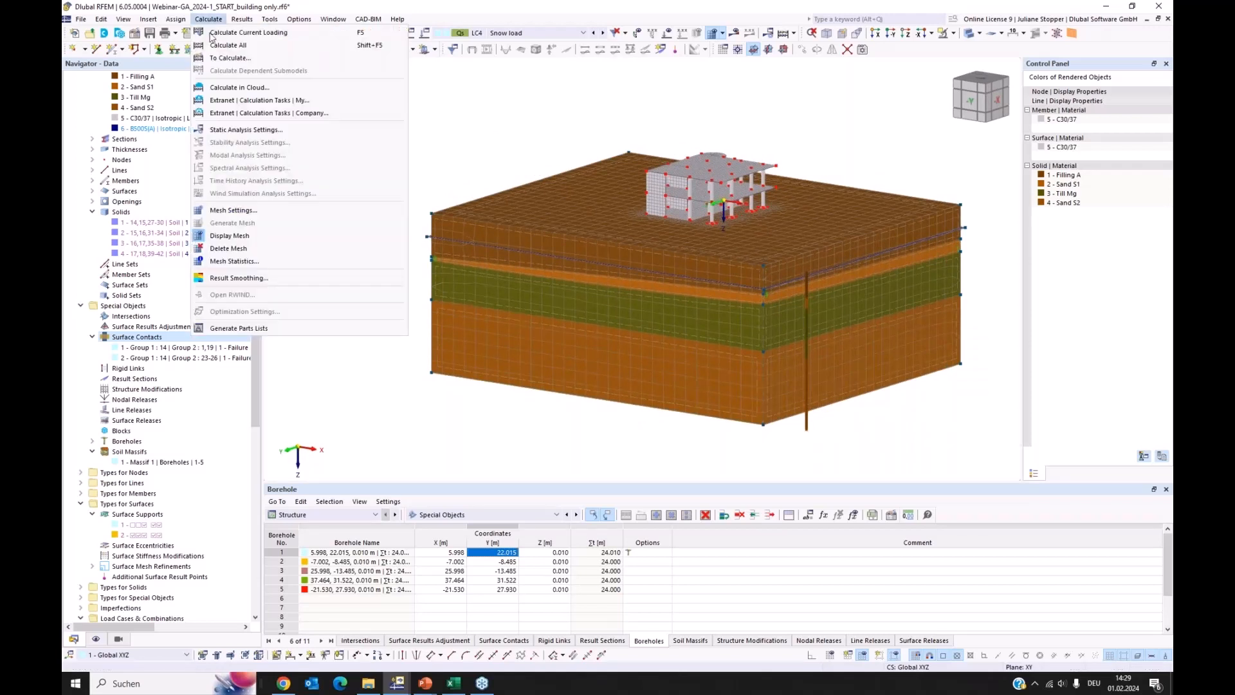
pyautogui.click(242, 262)
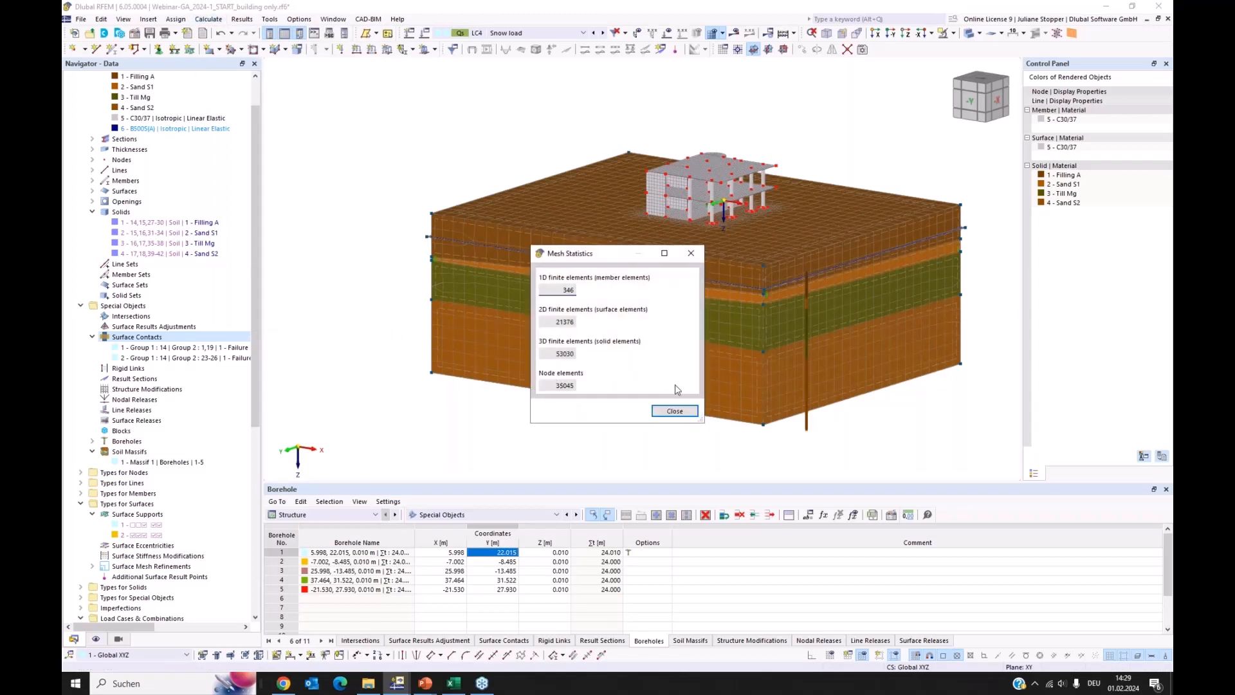
pyautogui.click(691, 255)
pyautogui.moveTo(964, 198); pyautogui.dragTo(871, 205, button='middle')
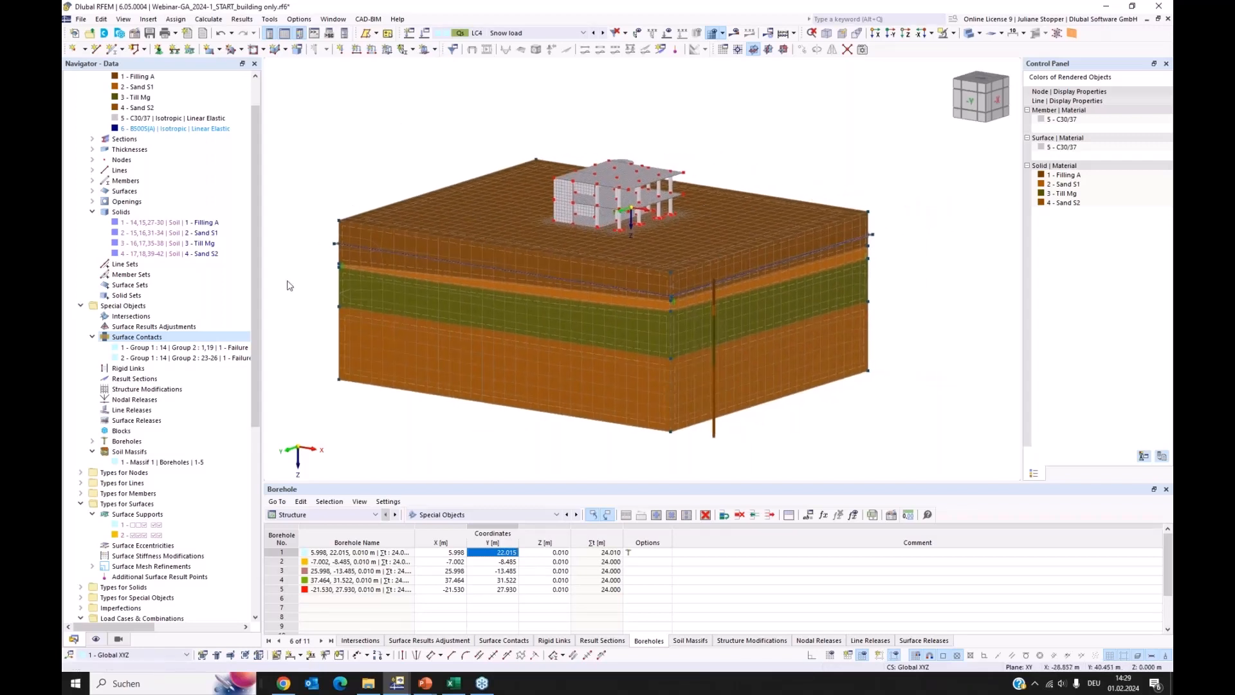
# Step through load cases LC1 to LC4 with the loads displayed on the building, and hide the loads again
pyautogui.scroll(2, 255, 281)
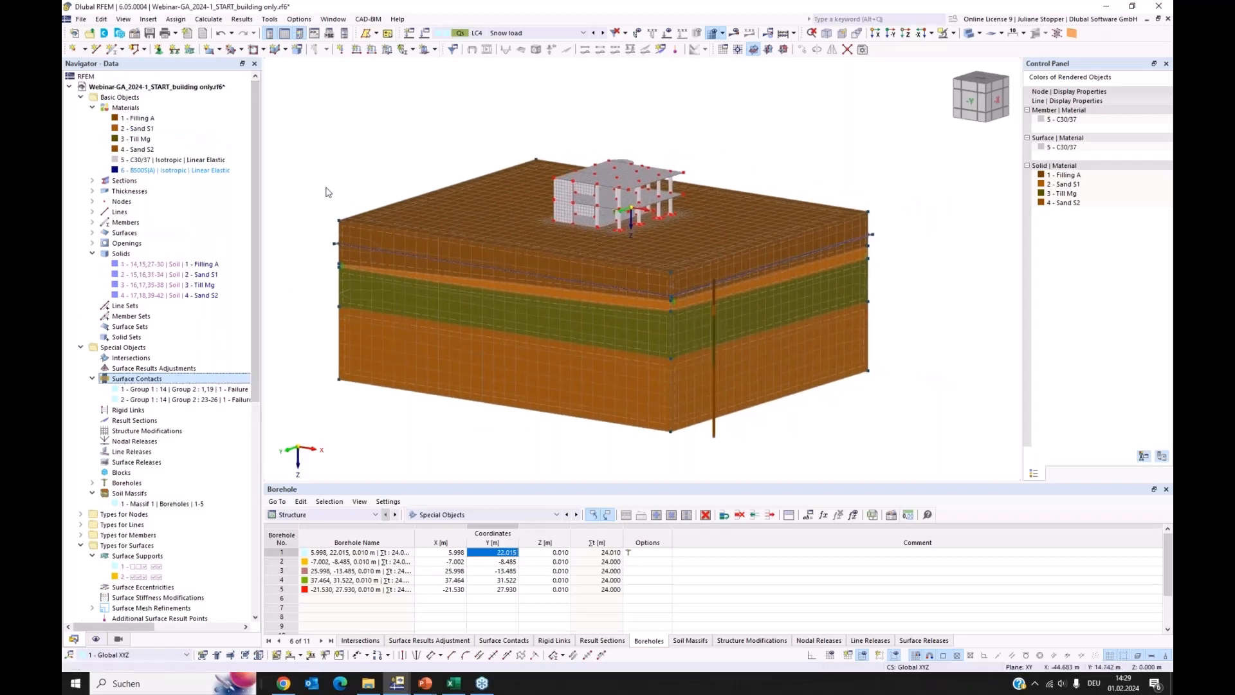
pyautogui.click(550, 34)
pyautogui.click(530, 44)
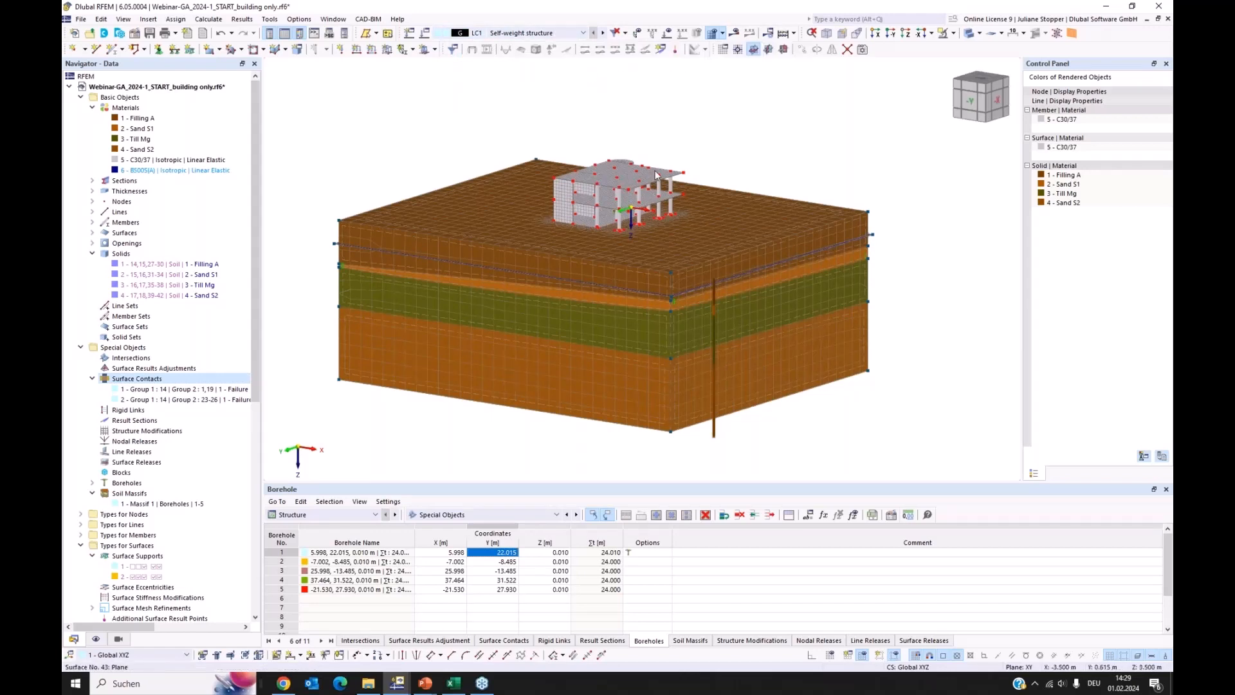
pyautogui.click(603, 33)
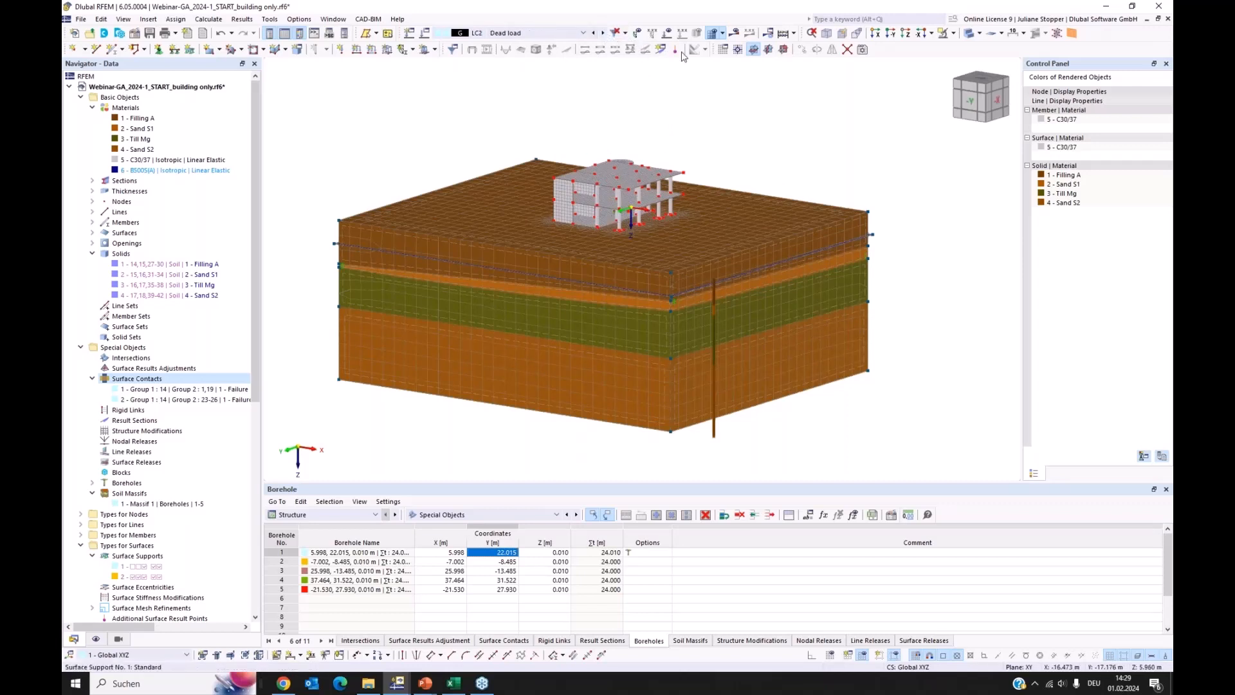
pyautogui.click(667, 34)
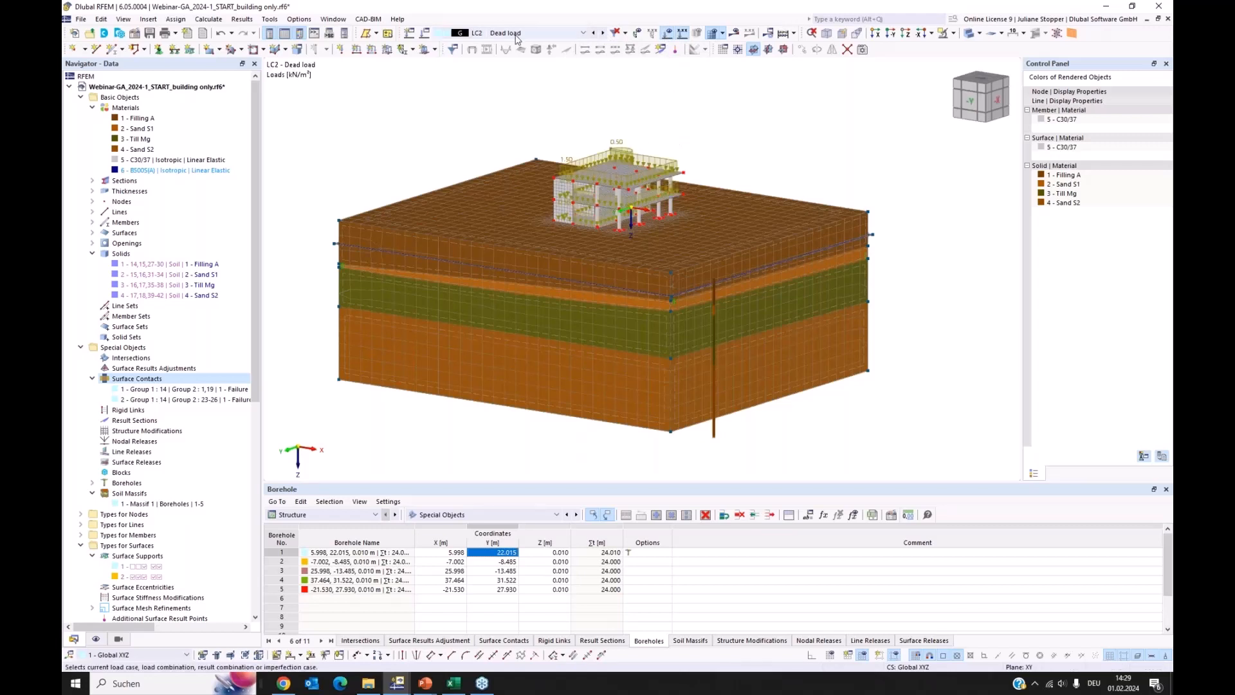
pyautogui.click(603, 34)
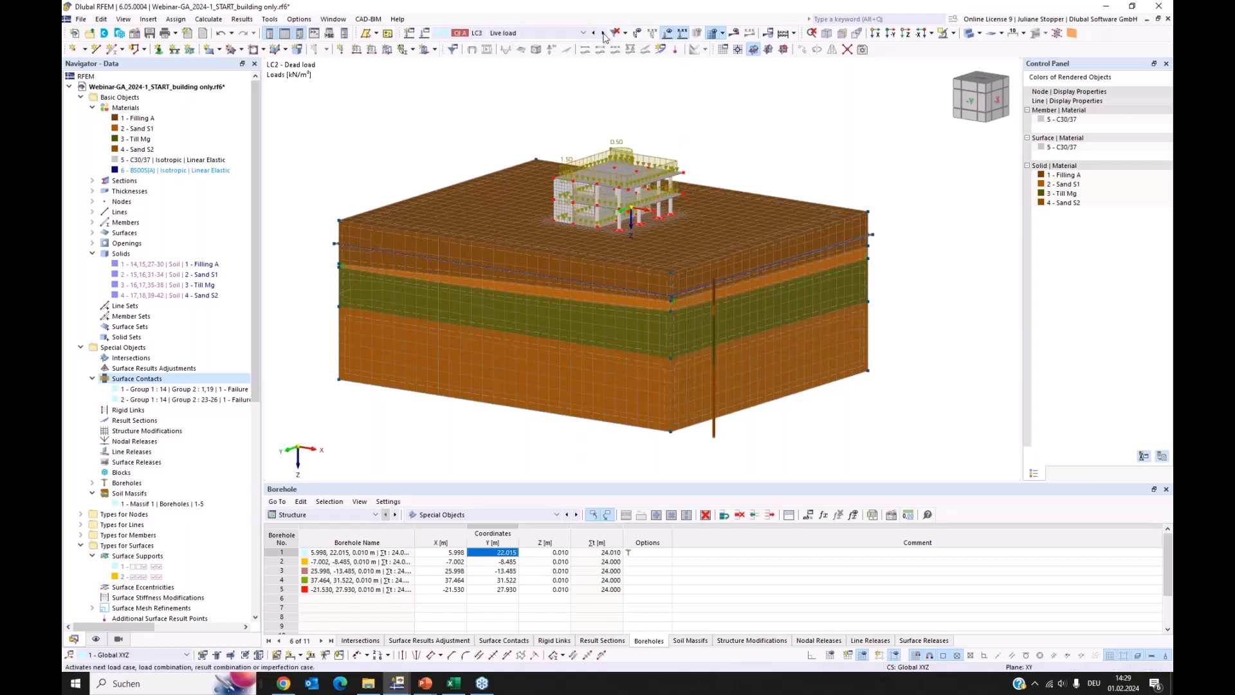
pyautogui.click(603, 33)
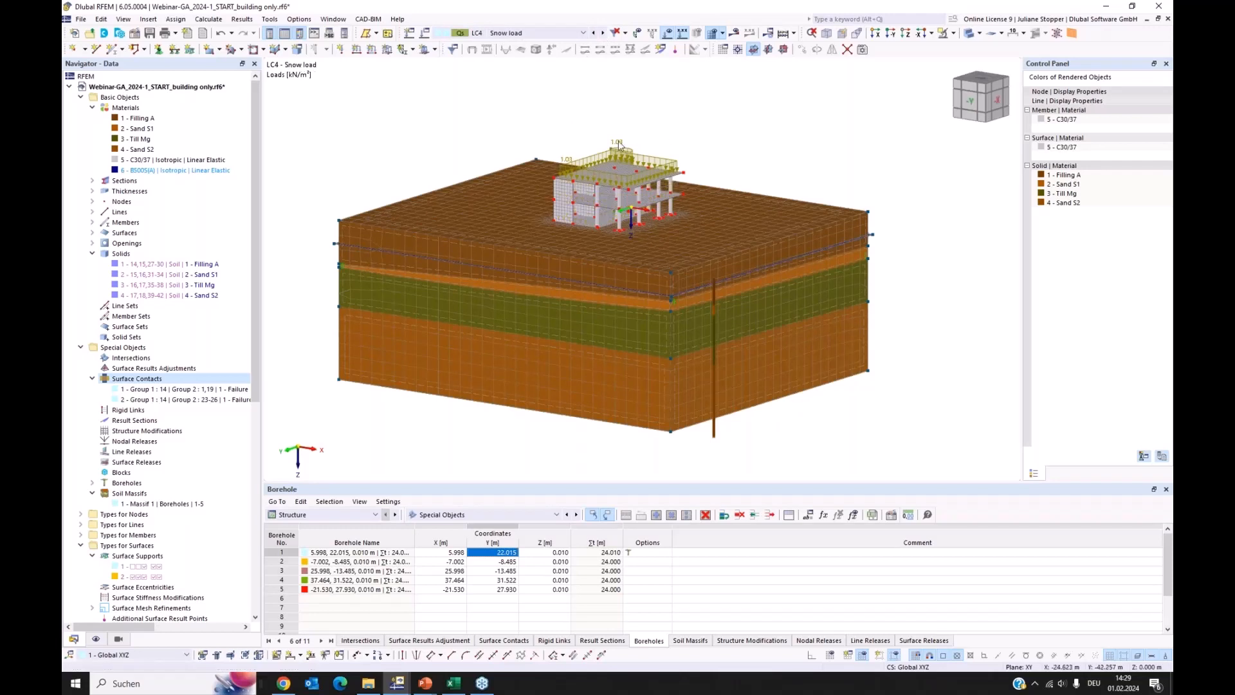
pyautogui.click(669, 34)
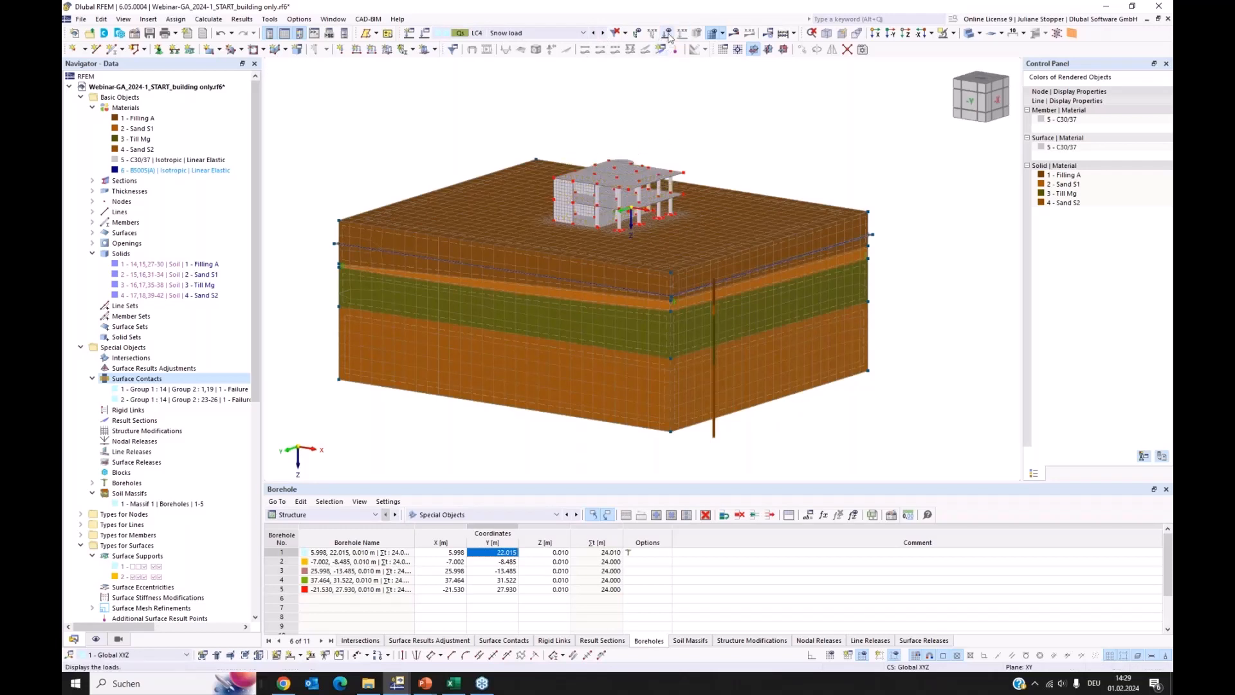
pyautogui.click(669, 34)
pyautogui.click(669, 34)
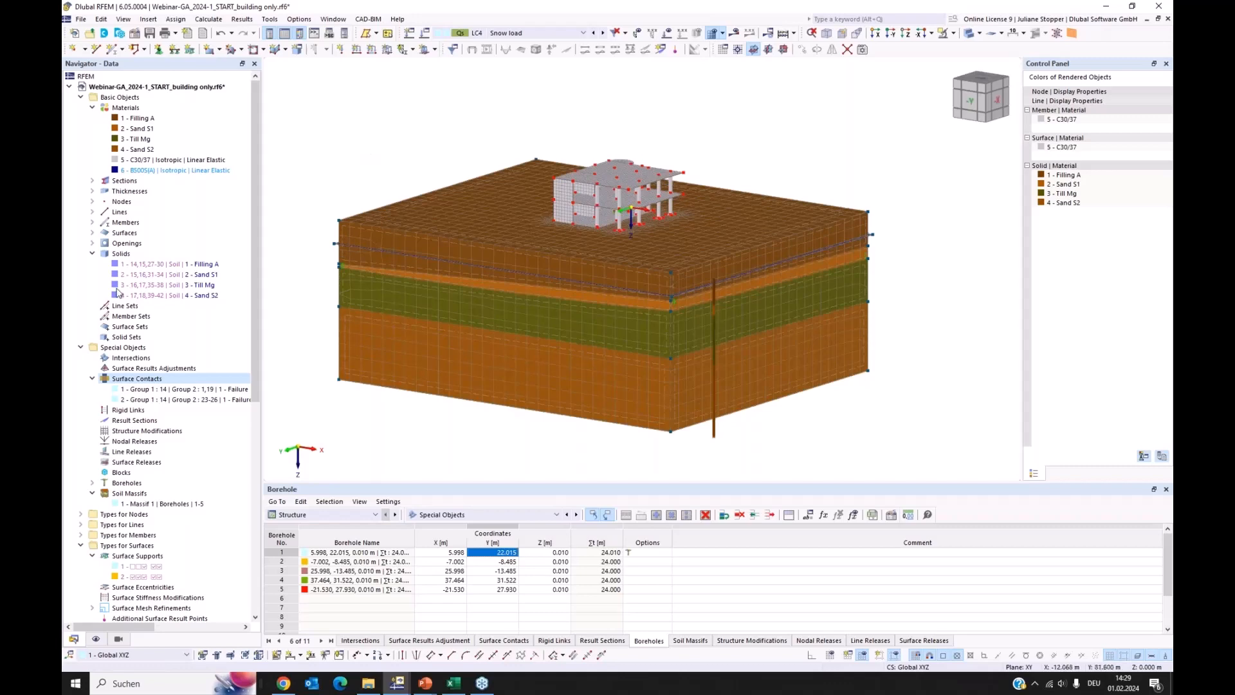
# Copy load case LC1 Self-weight structure and name the copy "Self-weight soil"
pyautogui.scroll(-8, 149, 404)
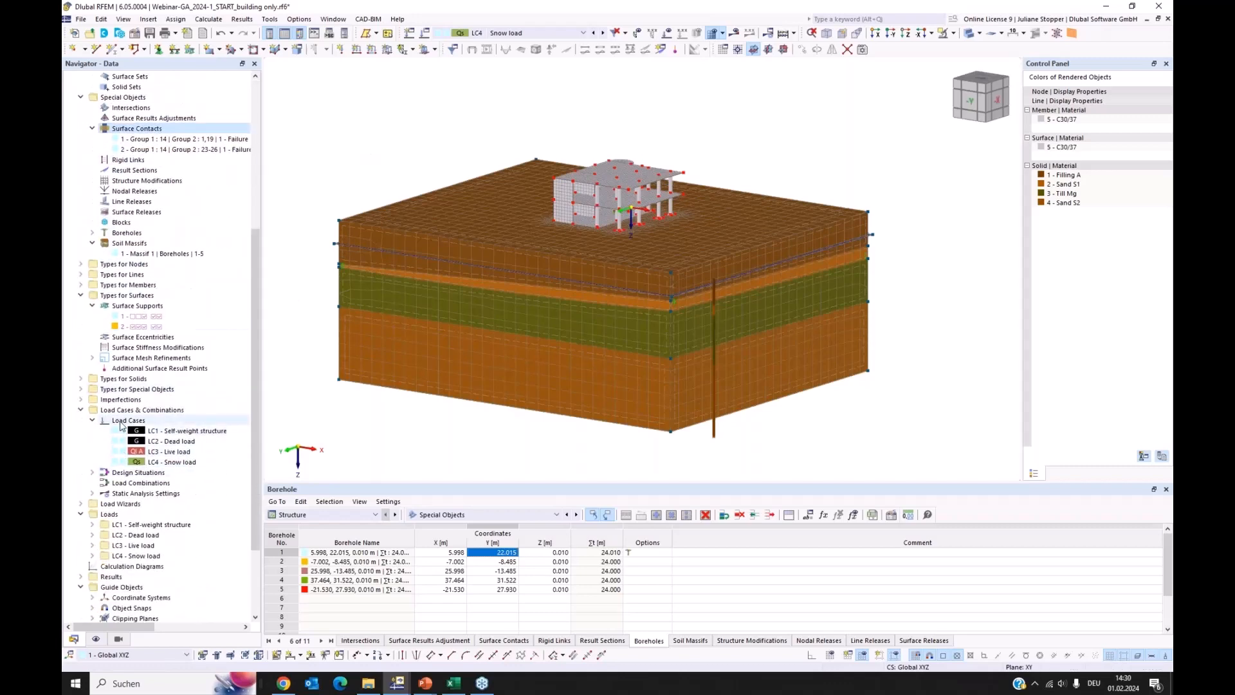
pyautogui.rightClick(121, 424)
pyautogui.click(145, 431)
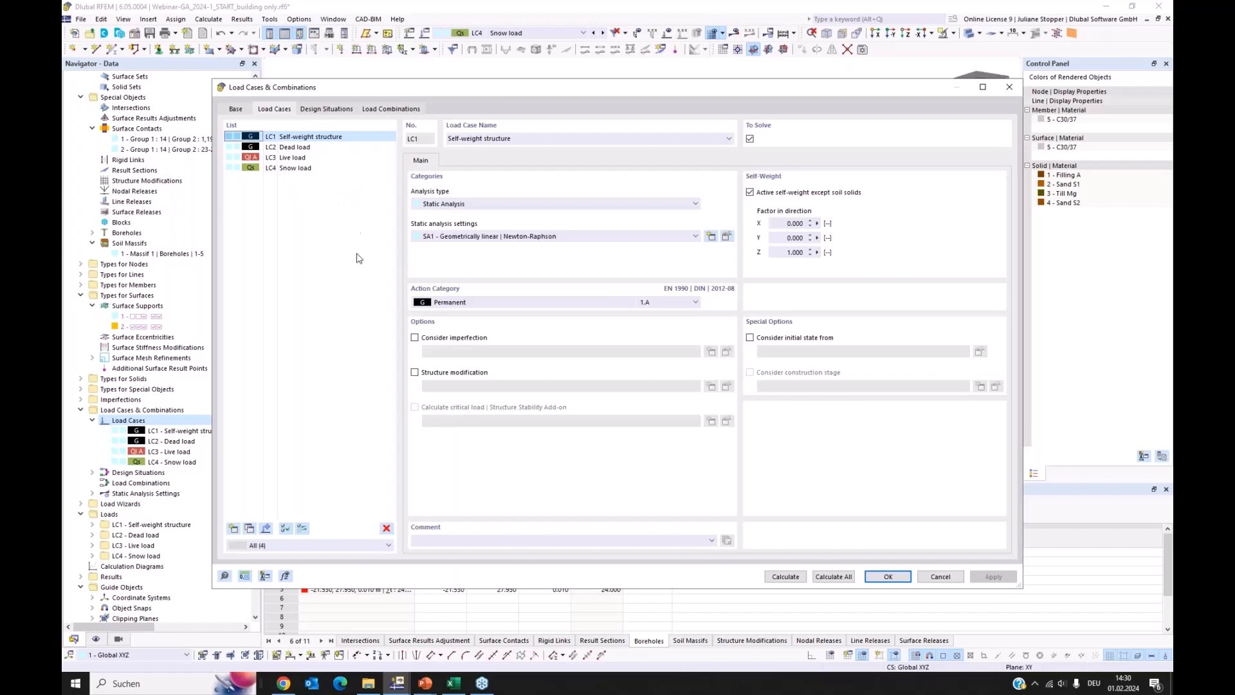
pyautogui.moveTo(467, 86); pyautogui.dragTo(597, 108)
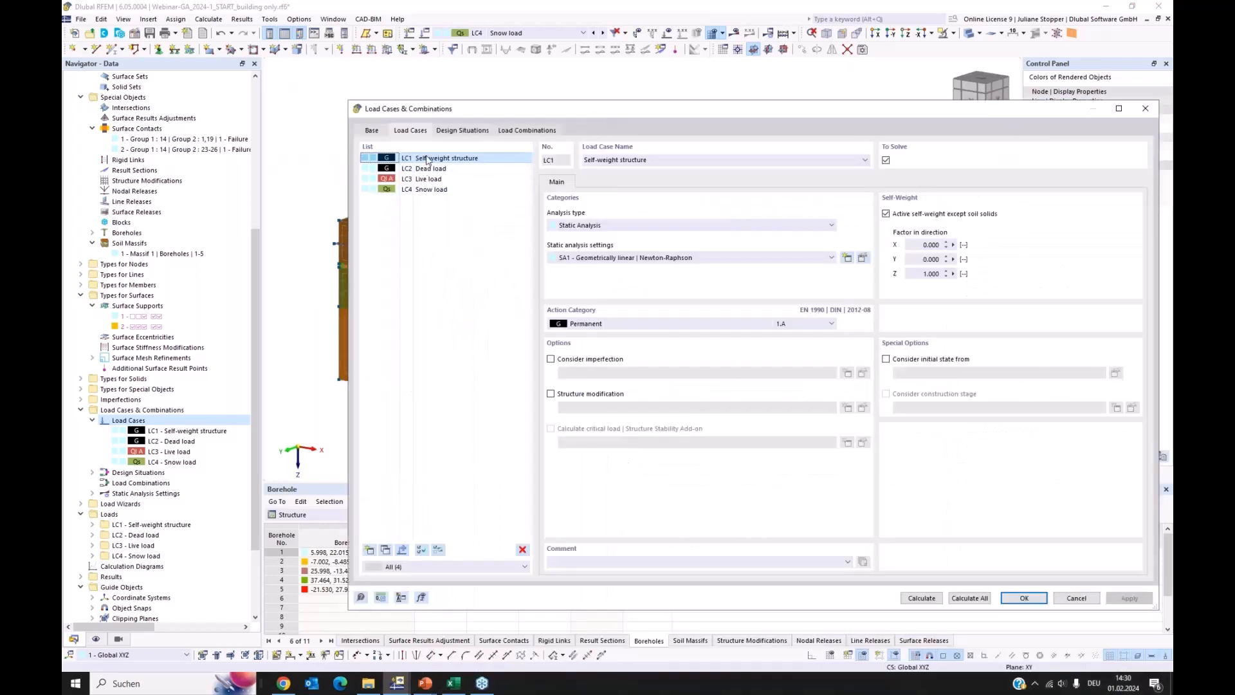
pyautogui.click(425, 159)
pyautogui.click(385, 549)
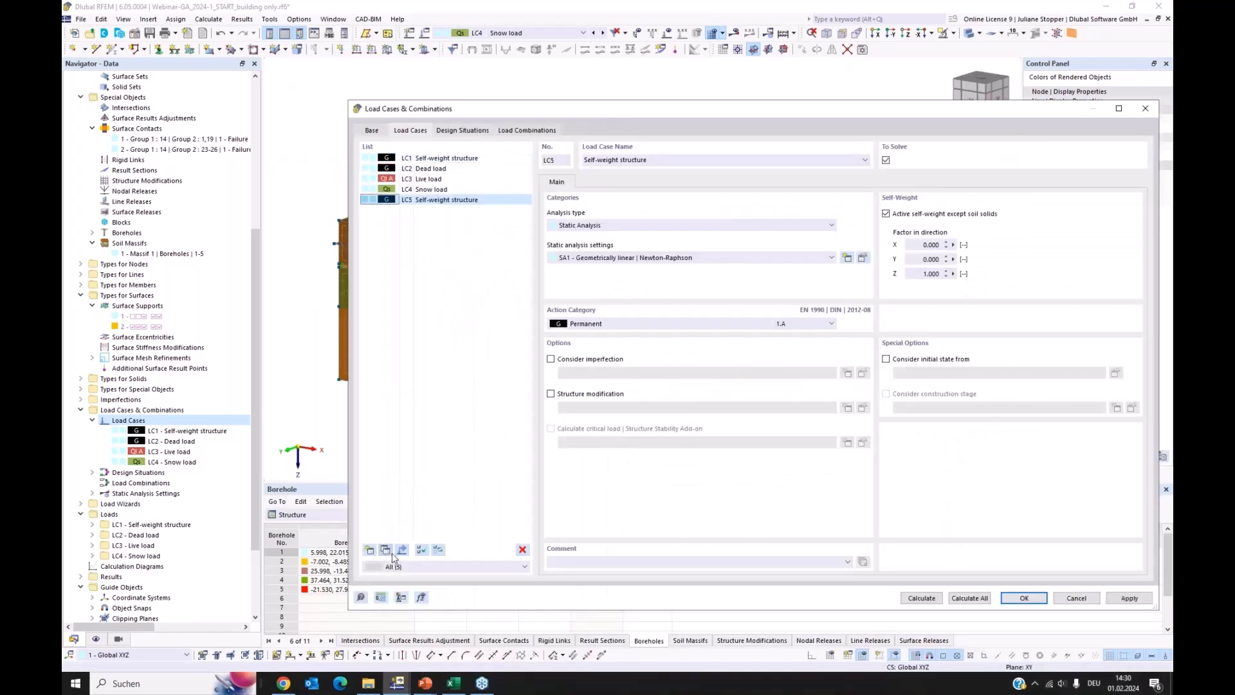
pyautogui.moveTo(670, 161); pyautogui.dragTo(618, 160)
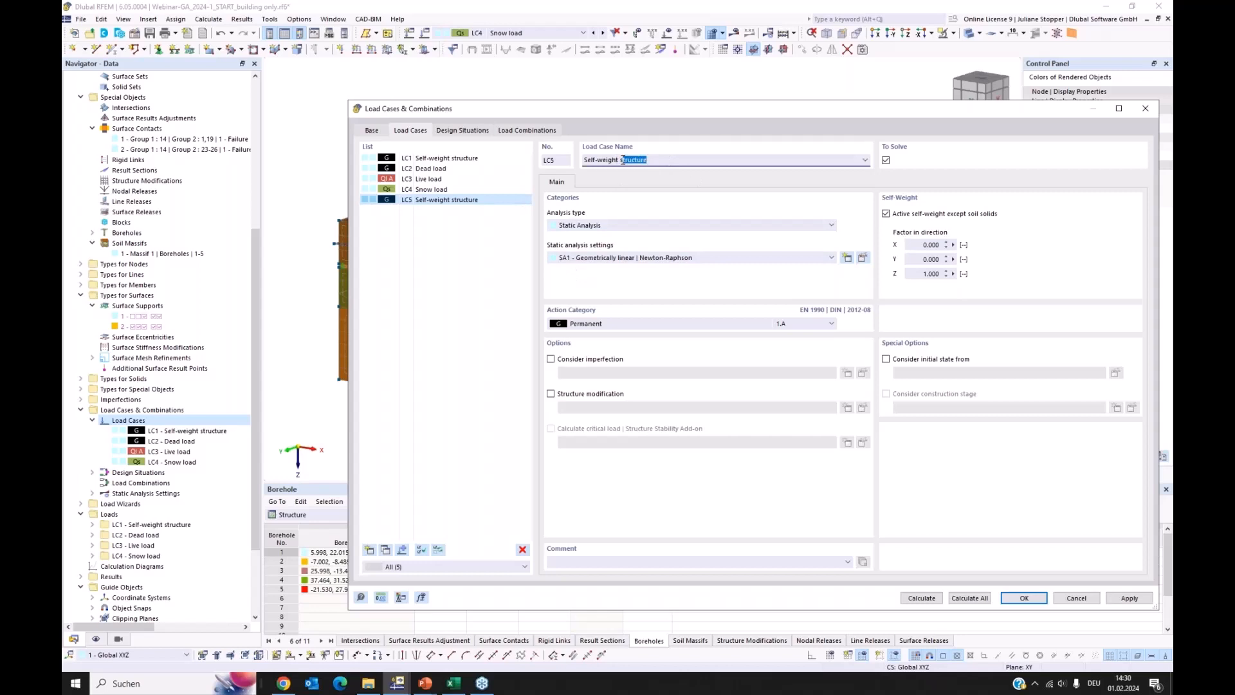
pyautogui.write('soil')
pyautogui.click(486, 296)
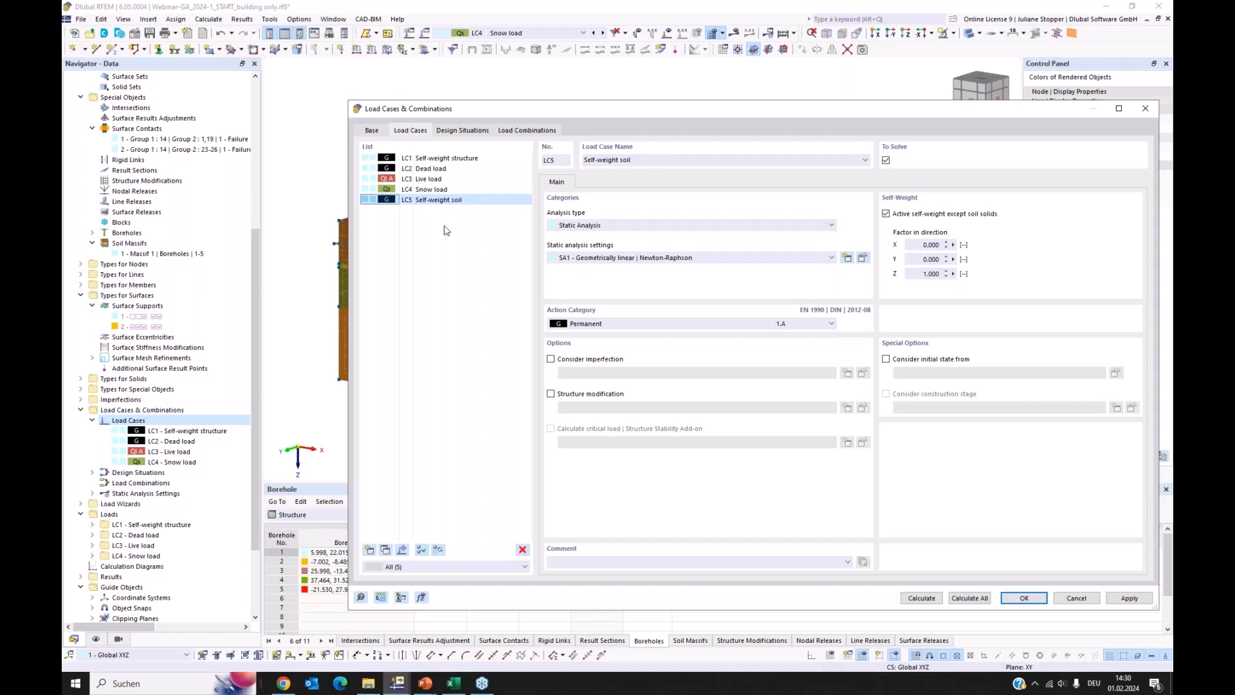
# Assign the Permanent/Soil action category to the soil self-weight load case, and compare its self-weight setting with LC1
pyautogui.click(468, 205)
pyautogui.moveTo(722, 109); pyautogui.dragTo(627, 76)
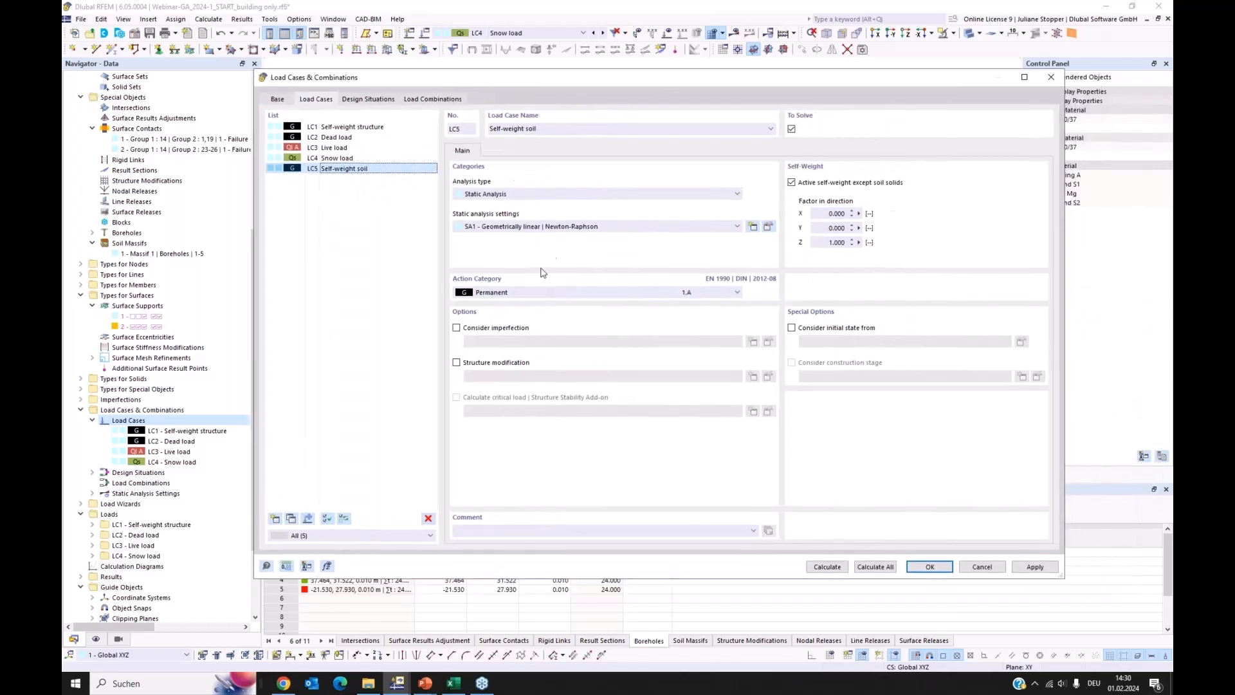
pyautogui.click(532, 296)
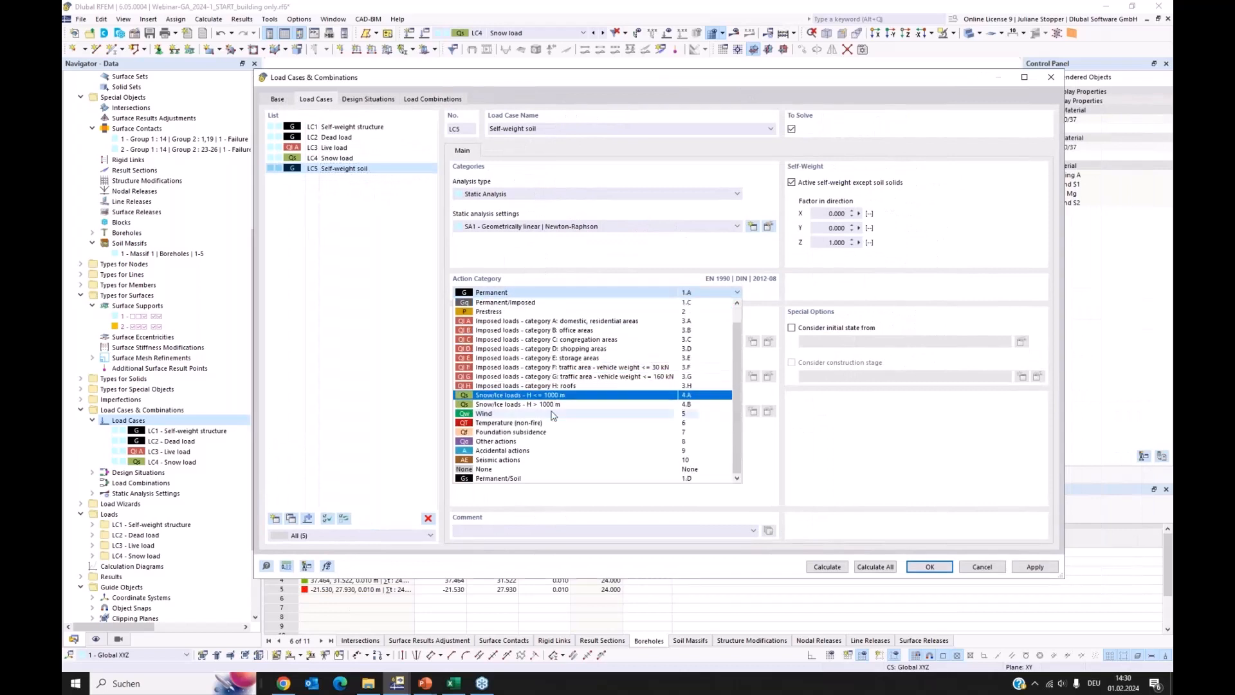
pyautogui.click(514, 480)
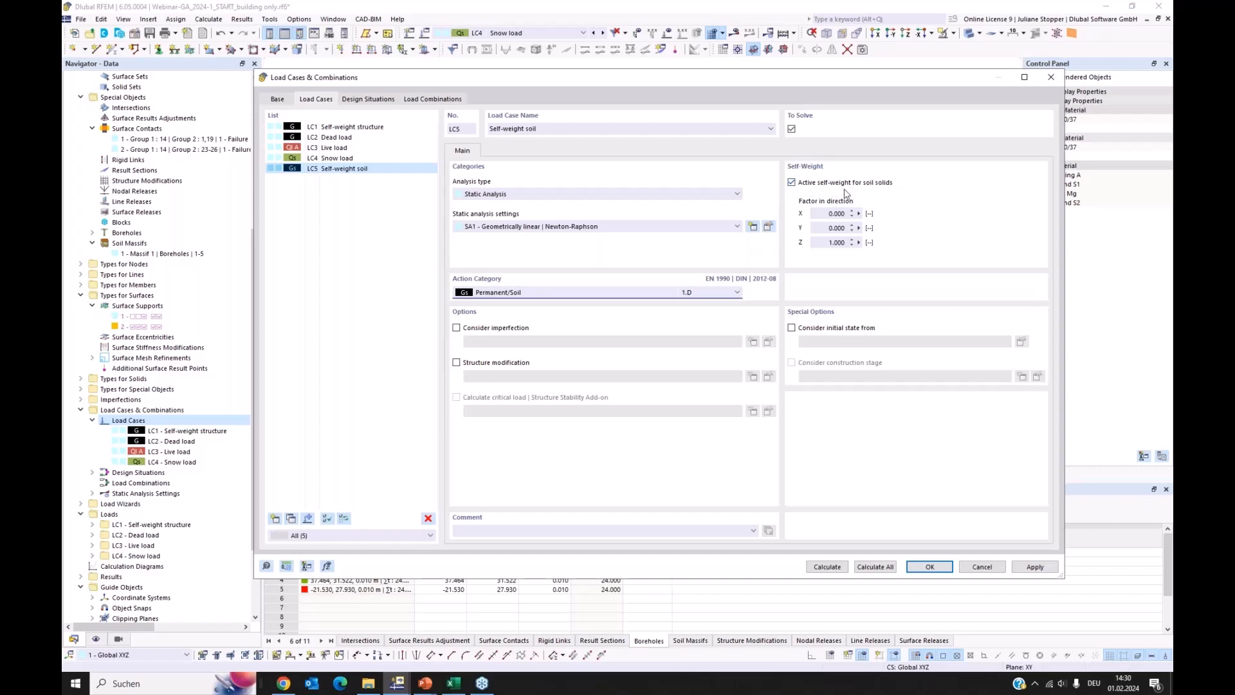
pyautogui.moveTo(687, 84); pyautogui.dragTo(784, 144)
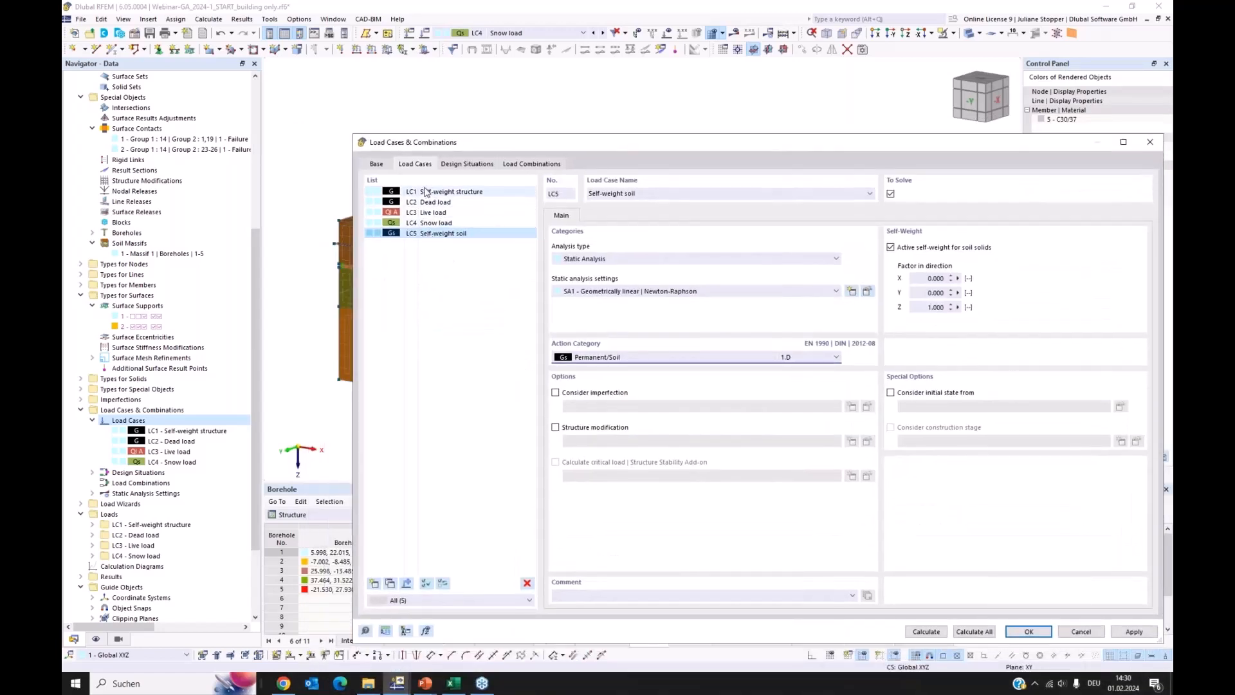
pyautogui.click(430, 192)
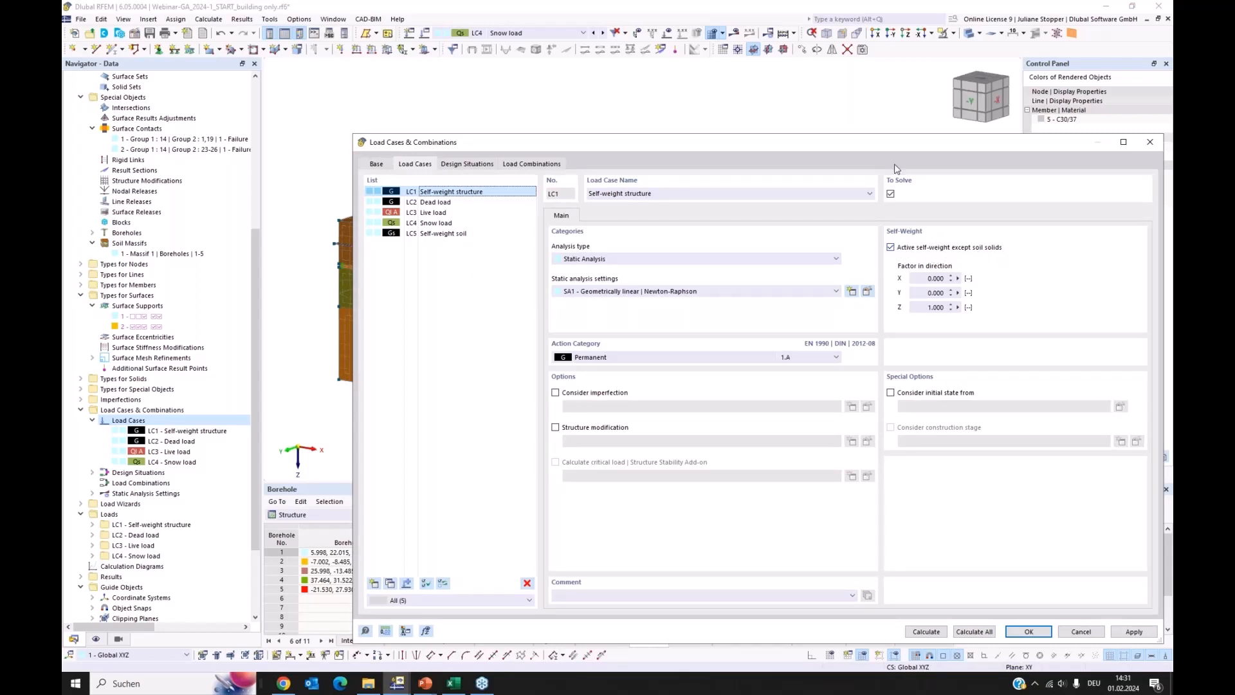
# Copy static analysis settings SA1 from the soil self-weight load case LC5 and enable equilibrium for undeformed structure in the copy
pyautogui.moveTo(872, 150); pyautogui.dragTo(814, 178)
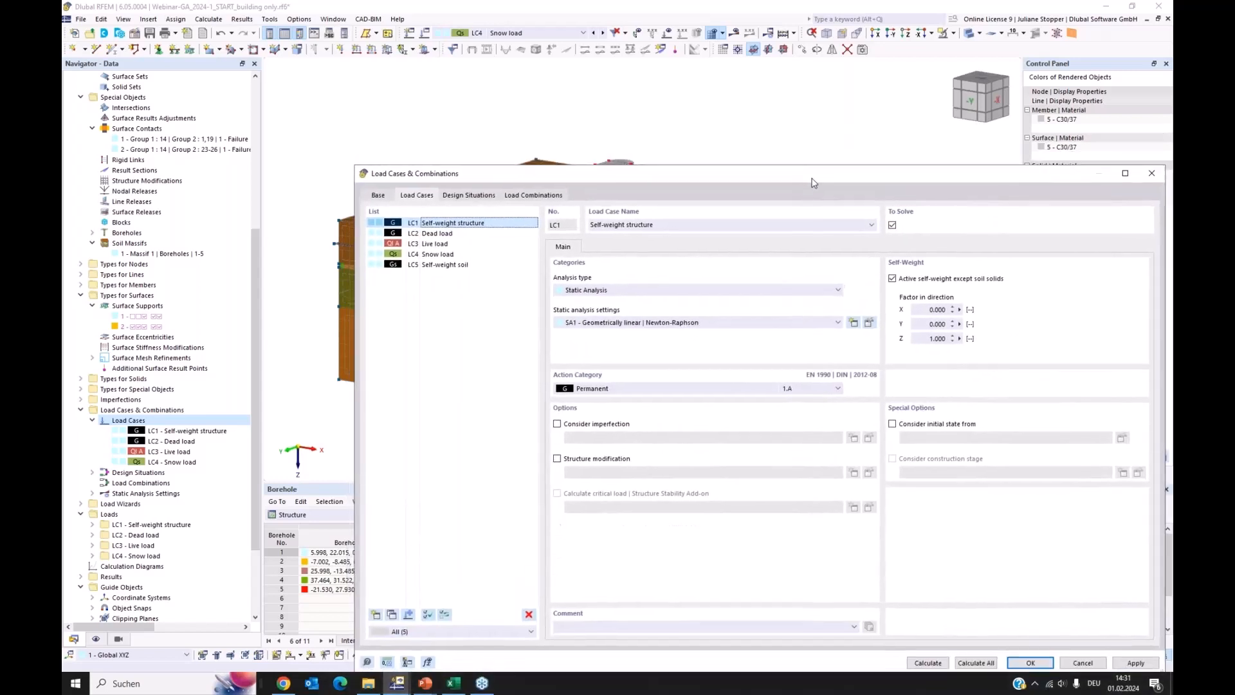
pyautogui.click(450, 265)
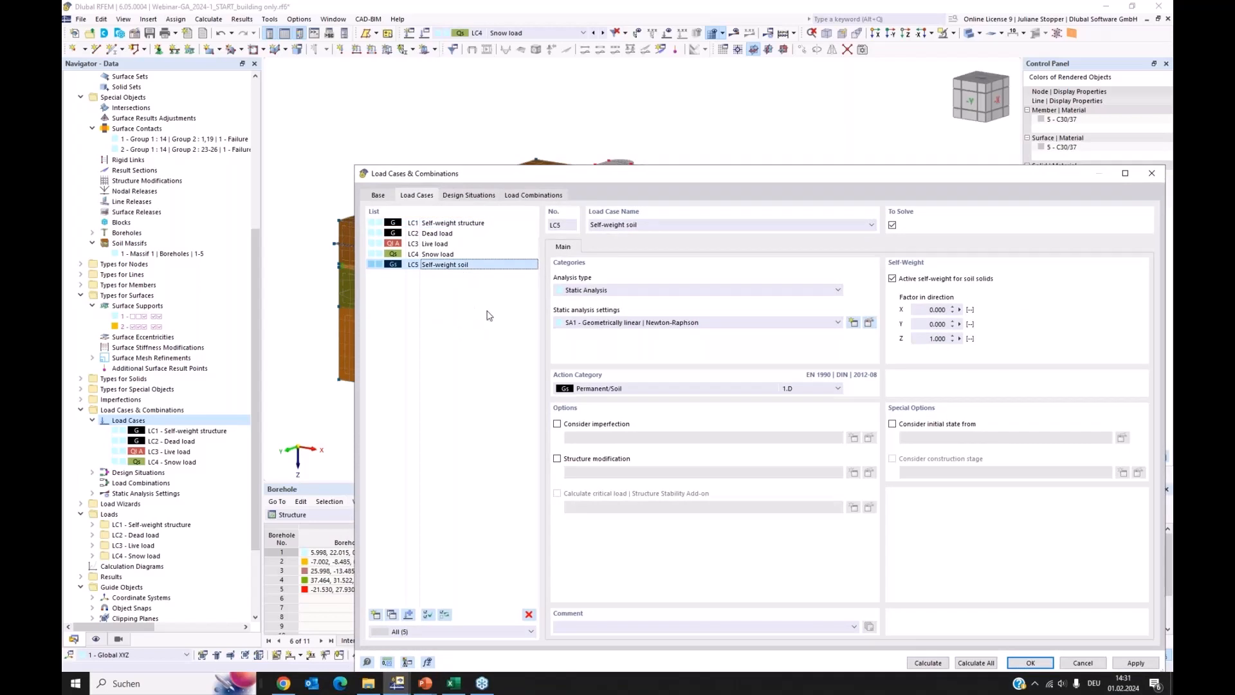
pyautogui.click(869, 323)
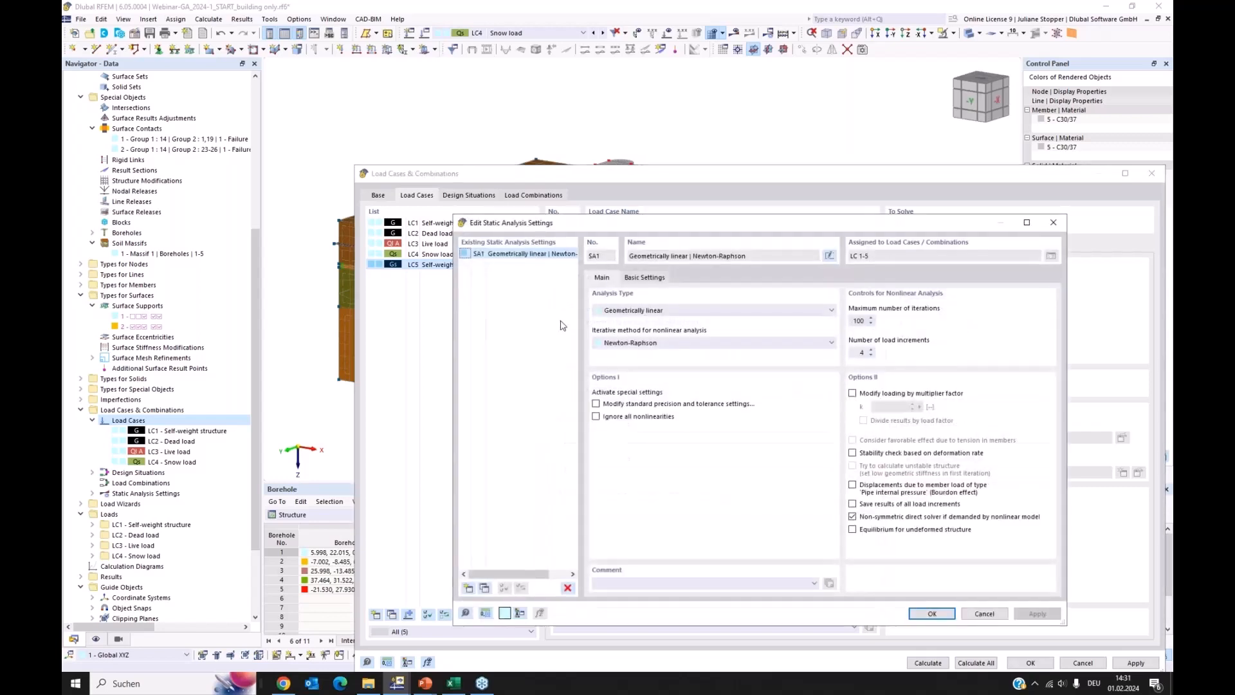
pyautogui.moveTo(742, 224); pyautogui.dragTo(766, 150)
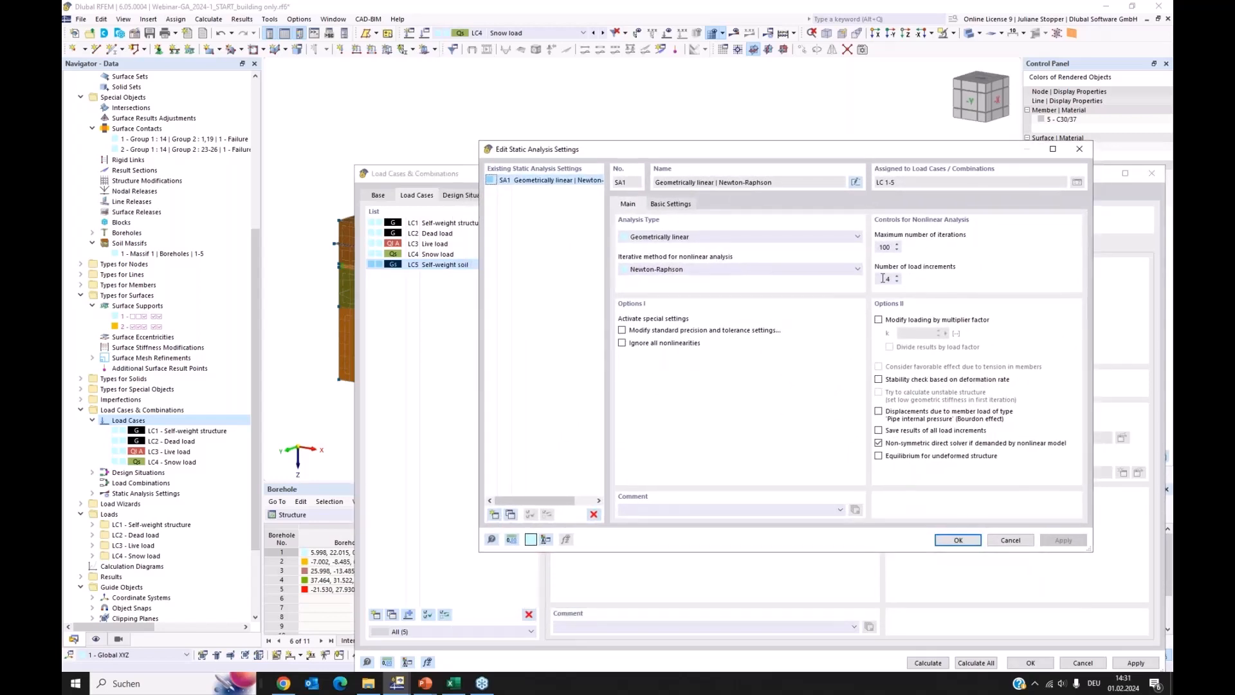
pyautogui.moveTo(883, 278); pyautogui.dragTo(900, 279)
pyautogui.click(543, 182)
pyautogui.click(512, 516)
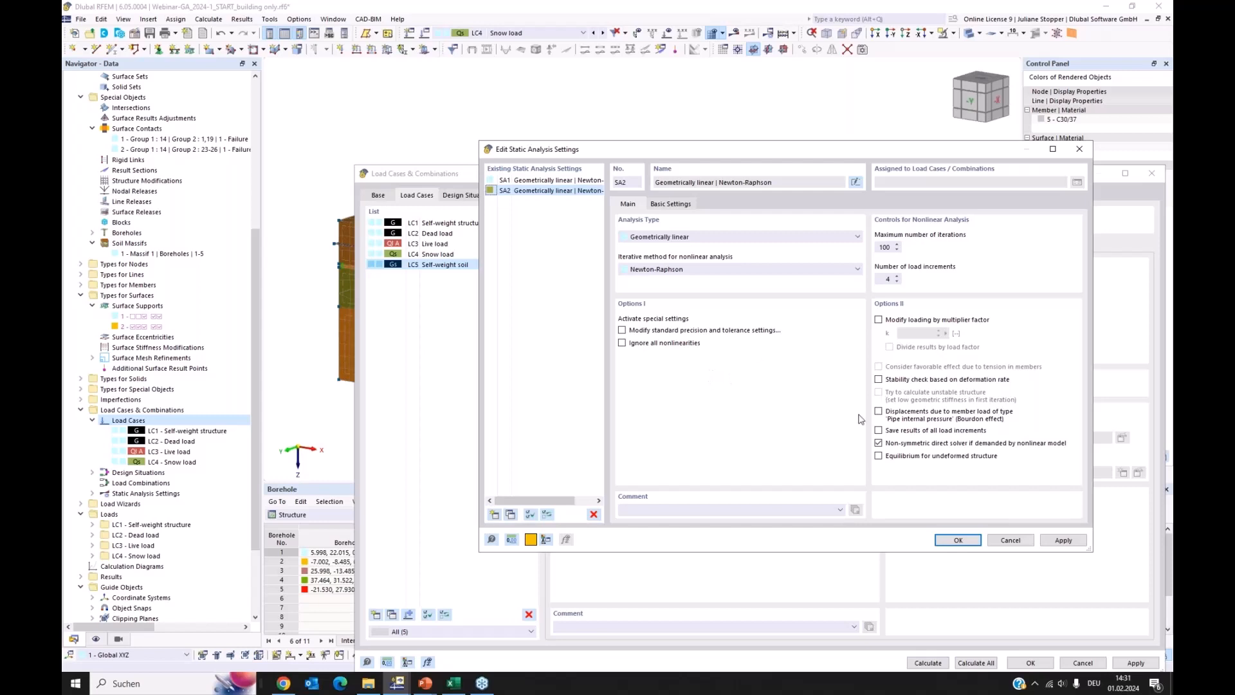
pyautogui.click(879, 456)
# Give the copied static analysis settings SA2 the user-defined name "=SA1 for undeformed structure" and accept them
pyautogui.moveTo(826, 150); pyautogui.dragTo(801, 150)
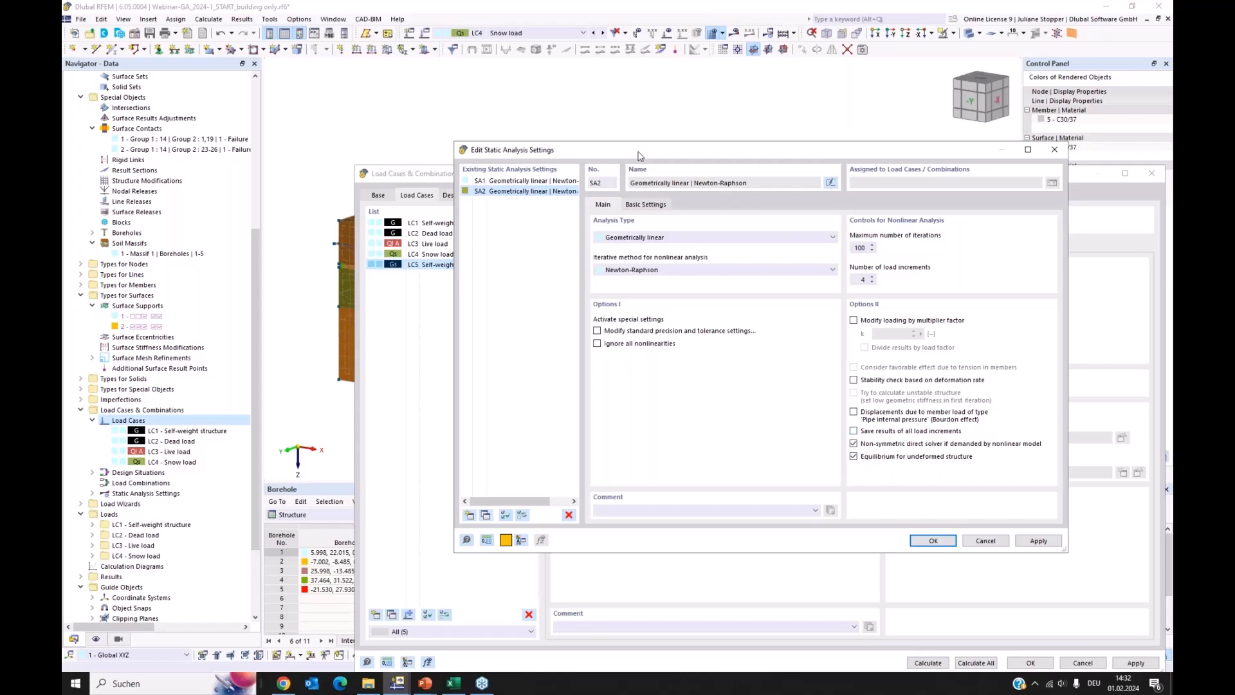
pyautogui.click(831, 183)
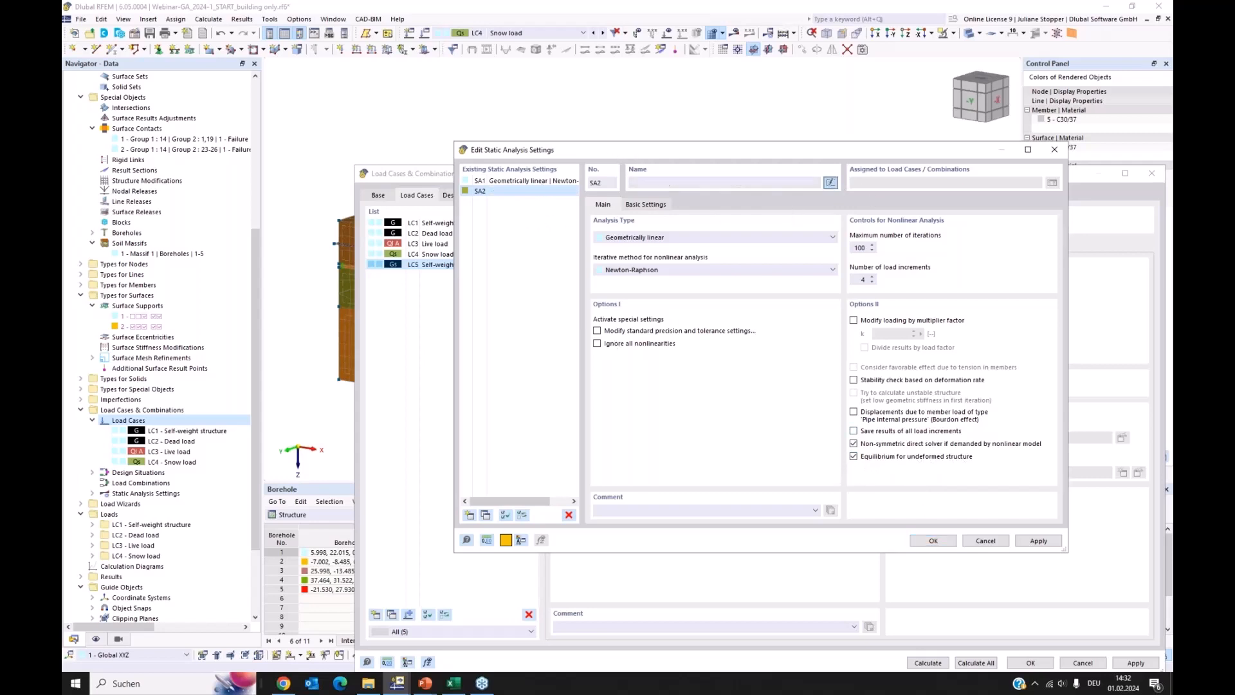
pyautogui.click(664, 183)
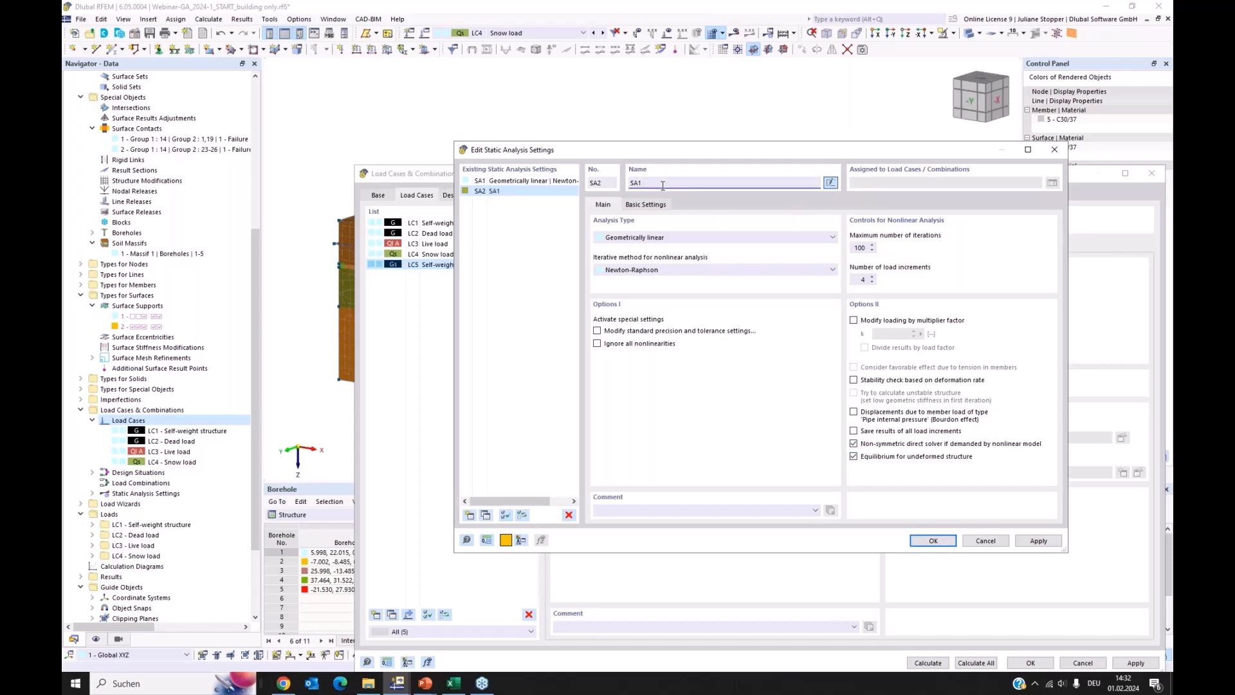
pyautogui.write('SA1 for unde')
pyautogui.write('=')
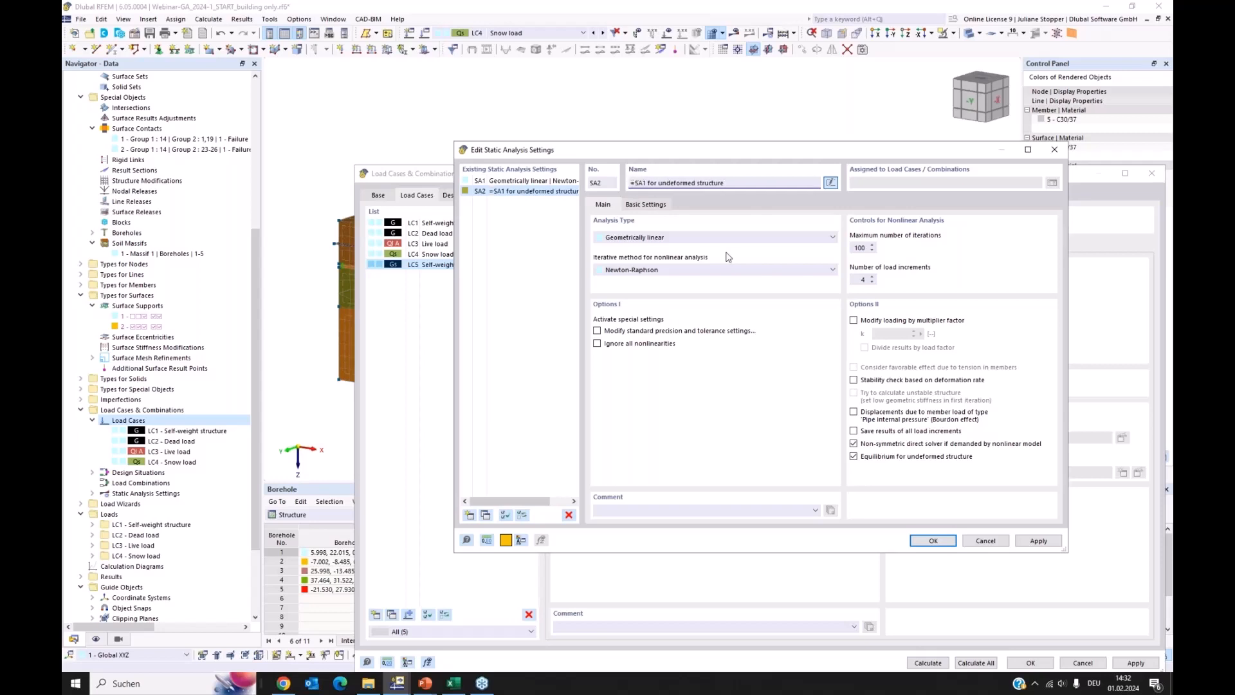
pyautogui.click(933, 541)
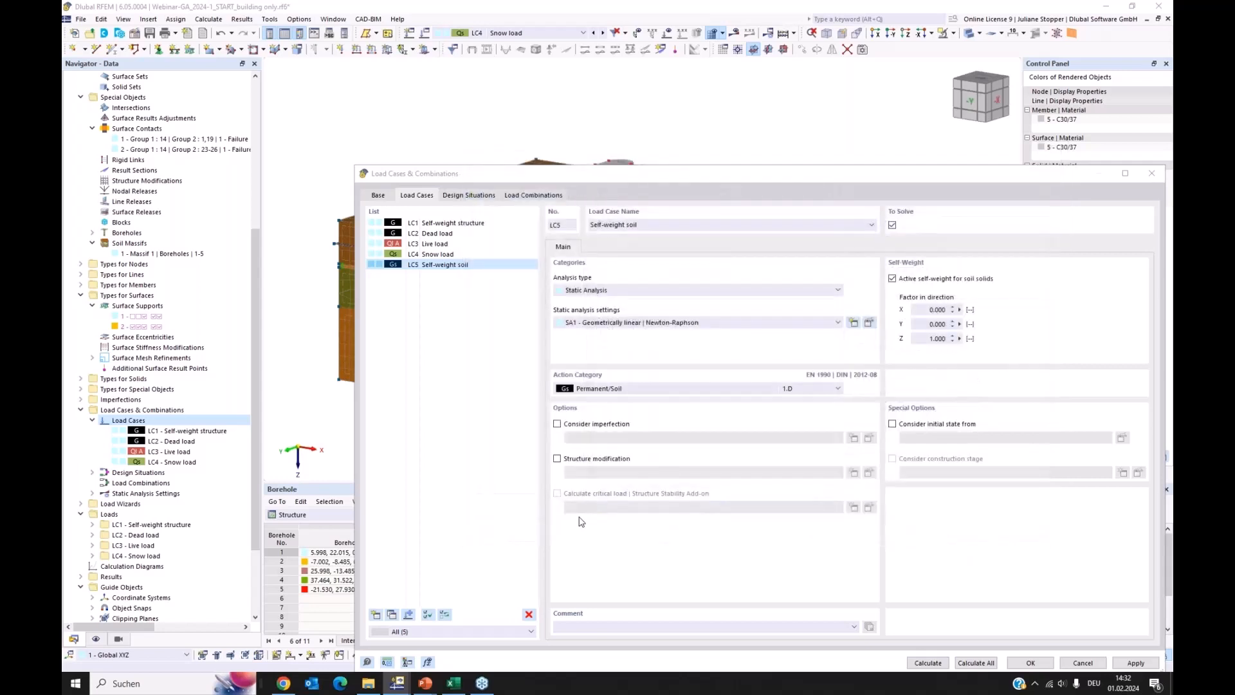
# Assign static analysis settings SA2 to load case LC5 Self-weight soil and apply the change
pyautogui.click(468, 269)
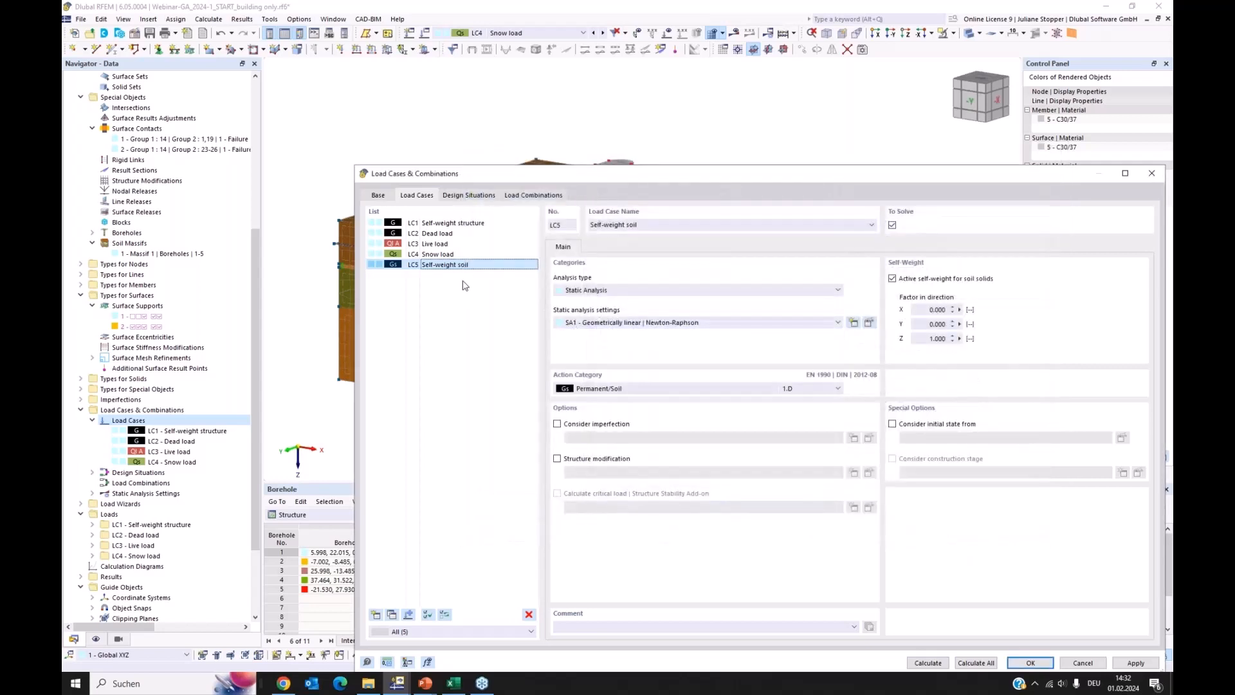
pyautogui.click(656, 328)
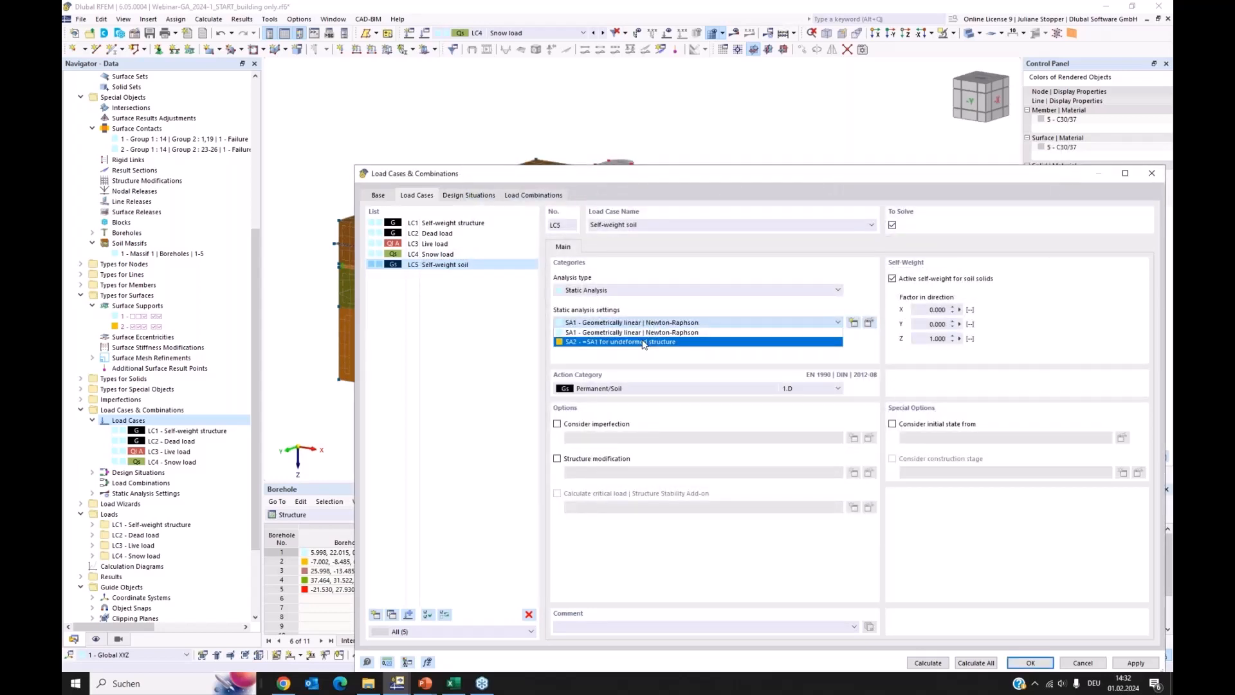
pyautogui.click(650, 341)
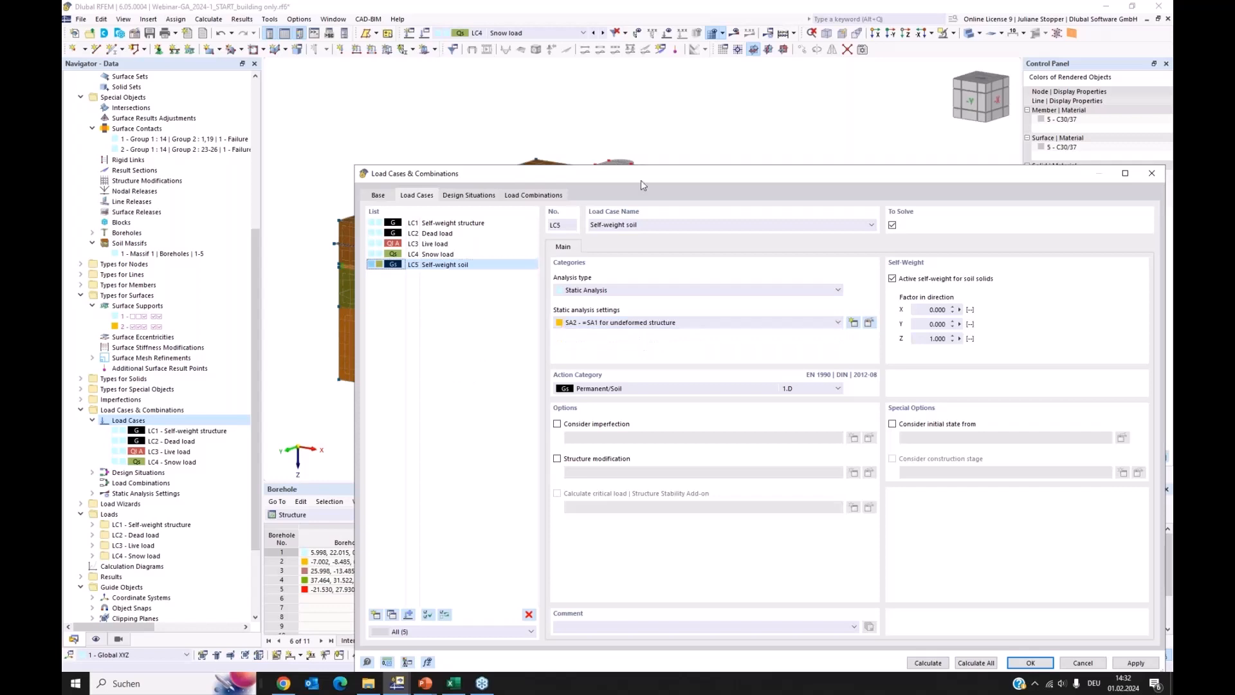
pyautogui.moveTo(644, 174); pyautogui.dragTo(548, 107)
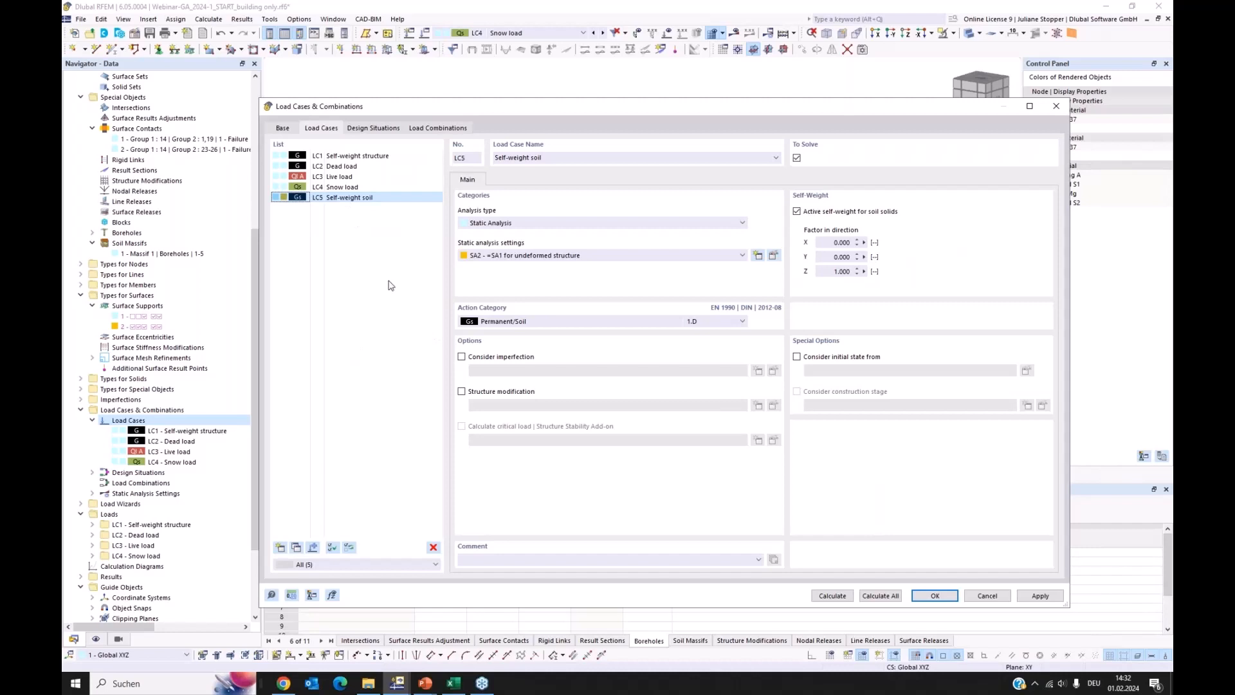
pyautogui.click(1030, 596)
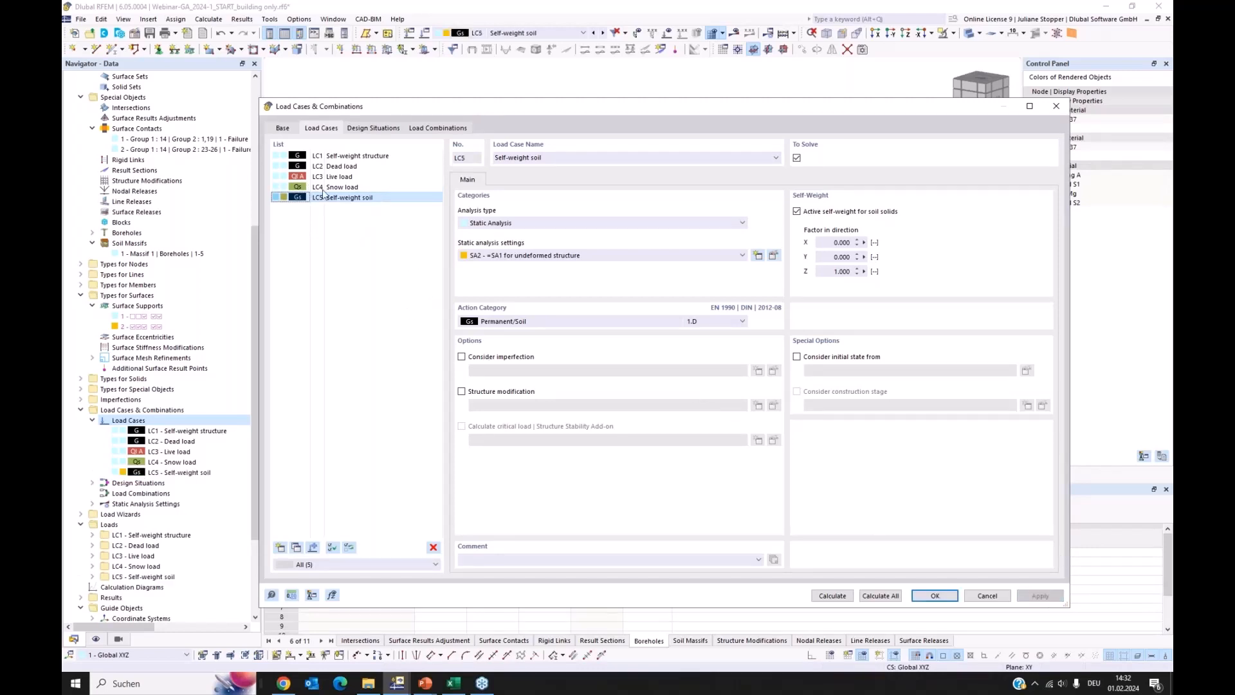
# Activate the combination wizard for EN 1990 and review the load cases and actions
pyautogui.click(283, 128)
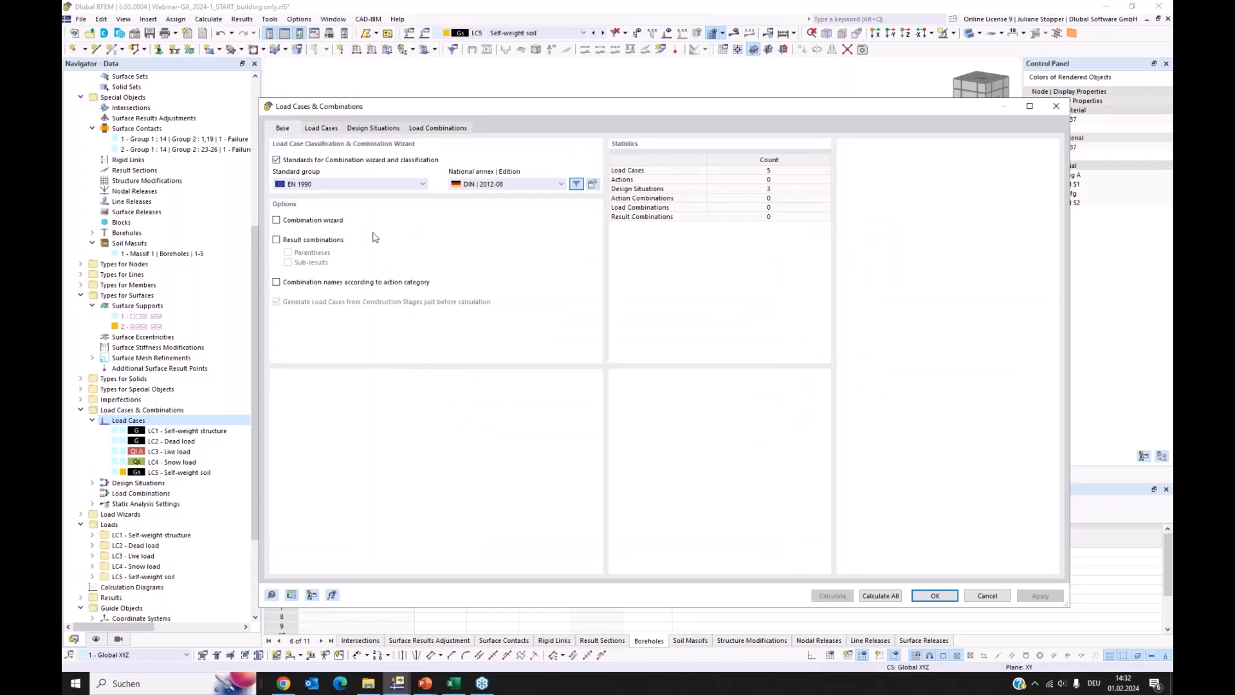
pyautogui.click(277, 221)
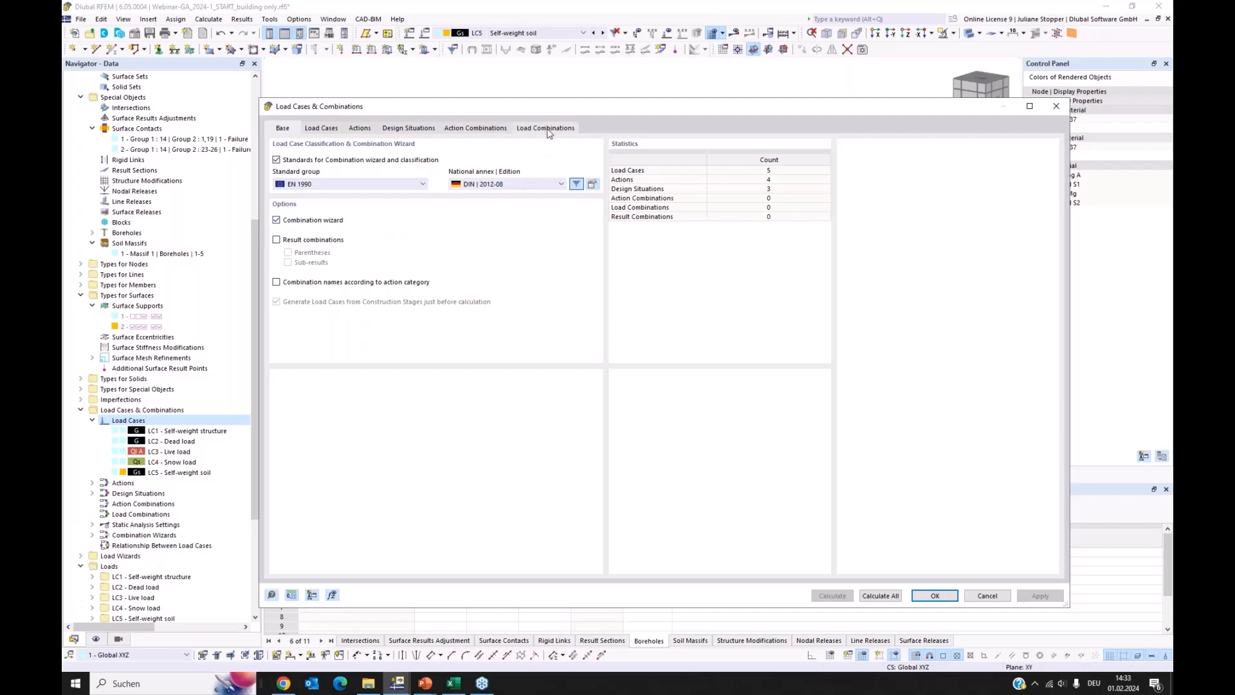
pyautogui.click(324, 129)
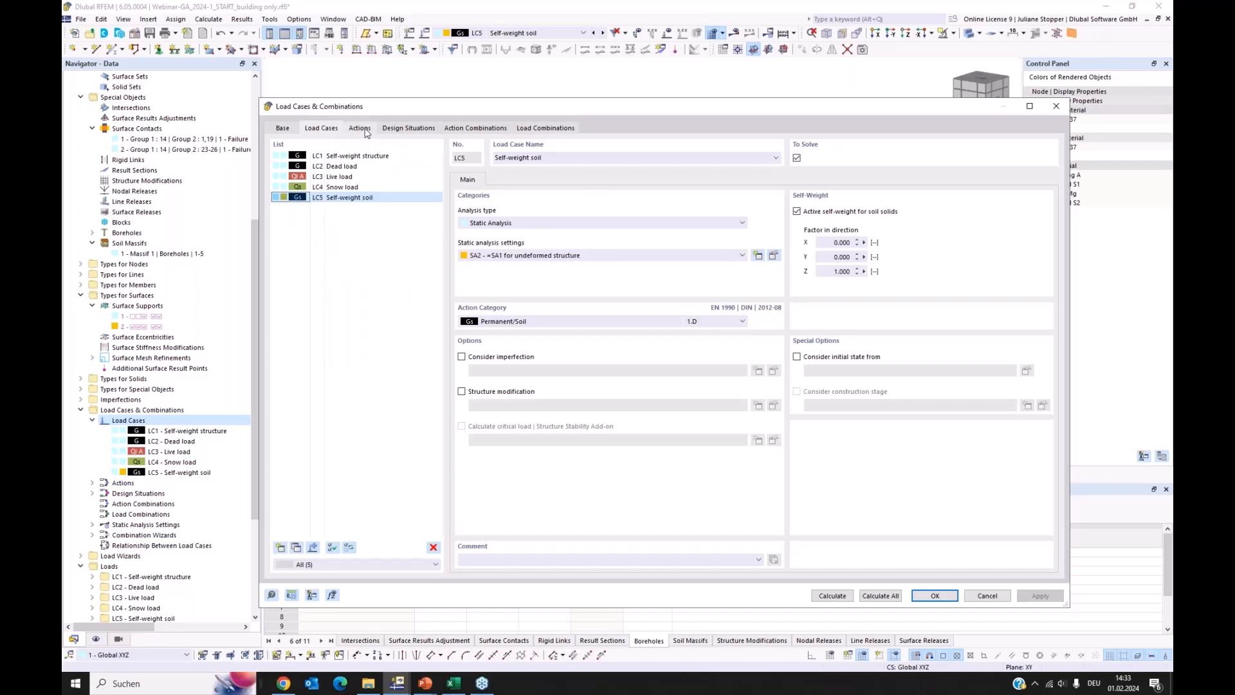
pyautogui.click(362, 129)
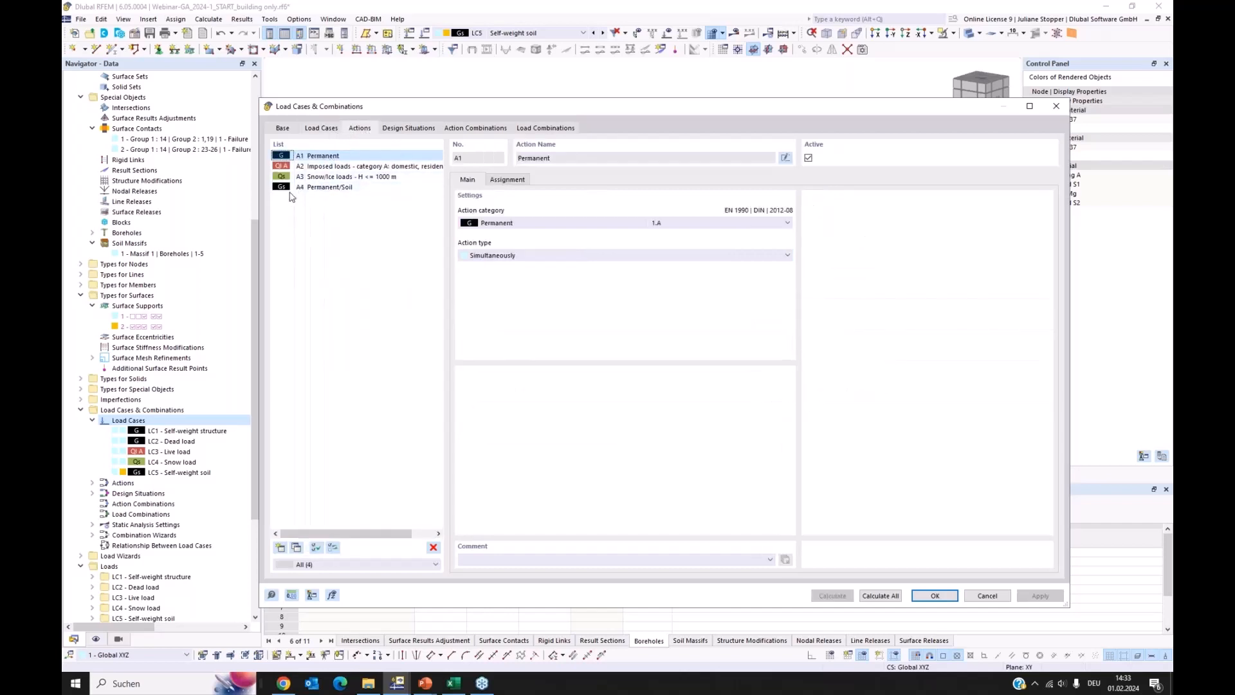
# Deactivate design situations DS1 ULS (STR/GEO) and DS2 SLS - Characteristic
pyautogui.click(408, 130)
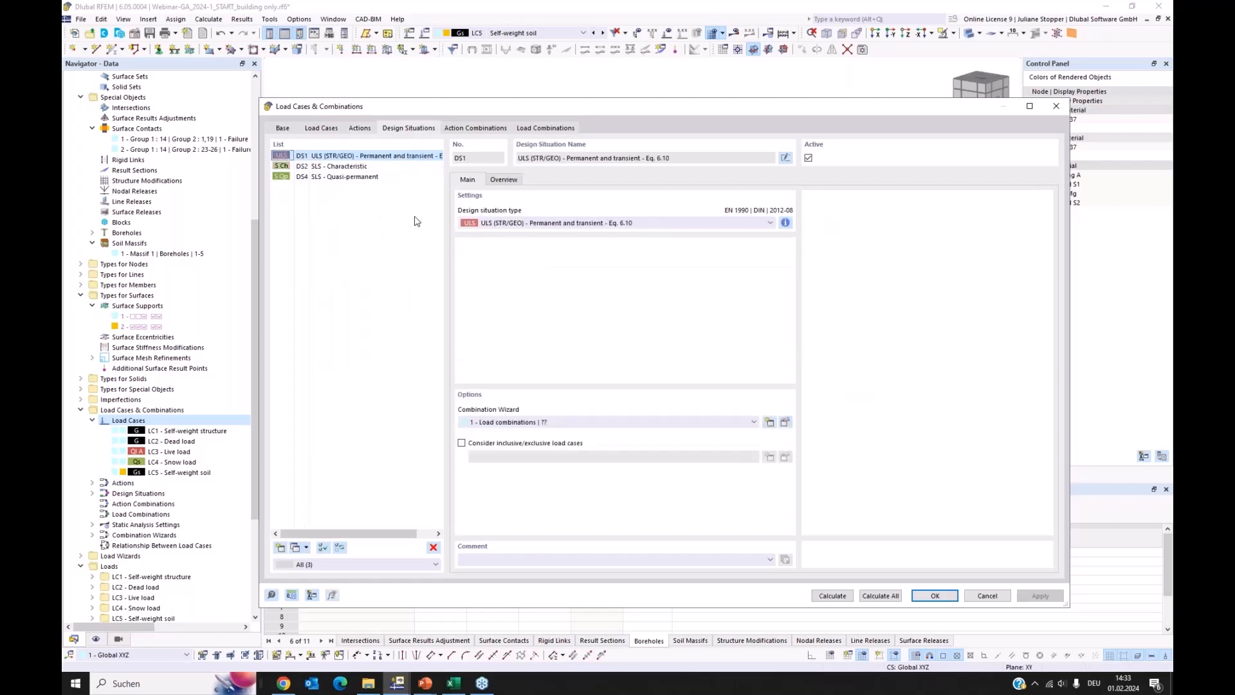
pyautogui.keyDown('ctrl'); pyautogui.click(364, 168); pyautogui.keyUp('ctrl')
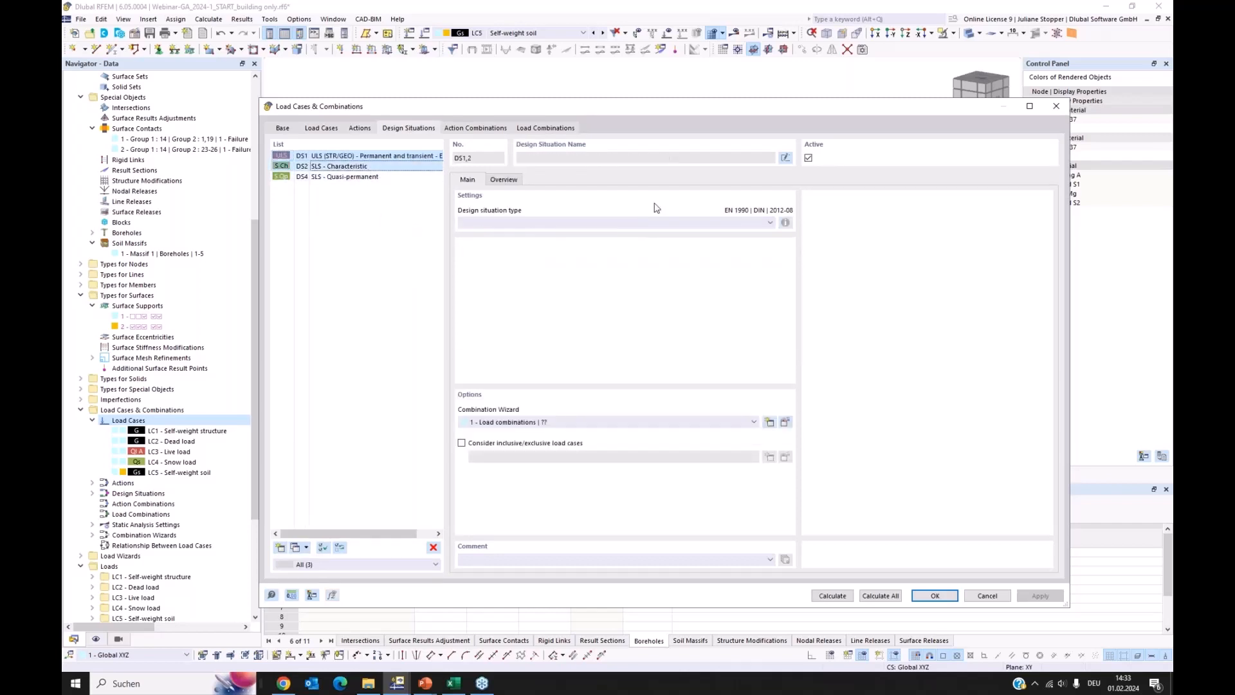
pyautogui.click(809, 158)
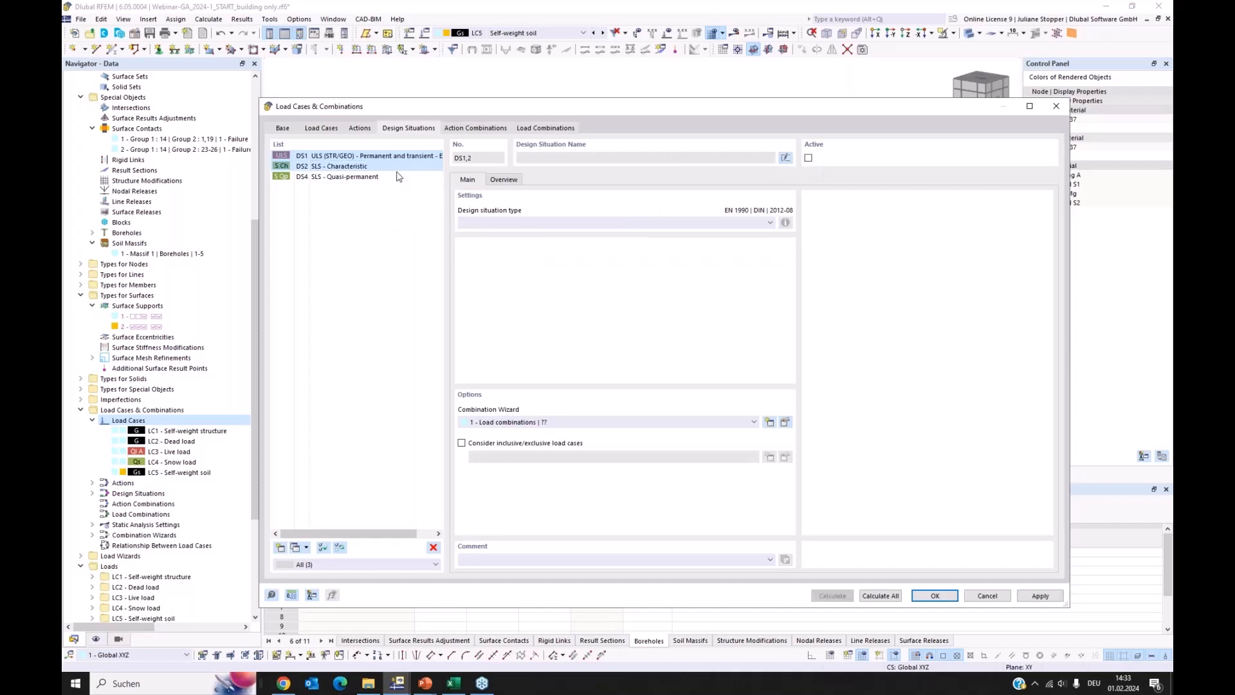
pyautogui.click(339, 160)
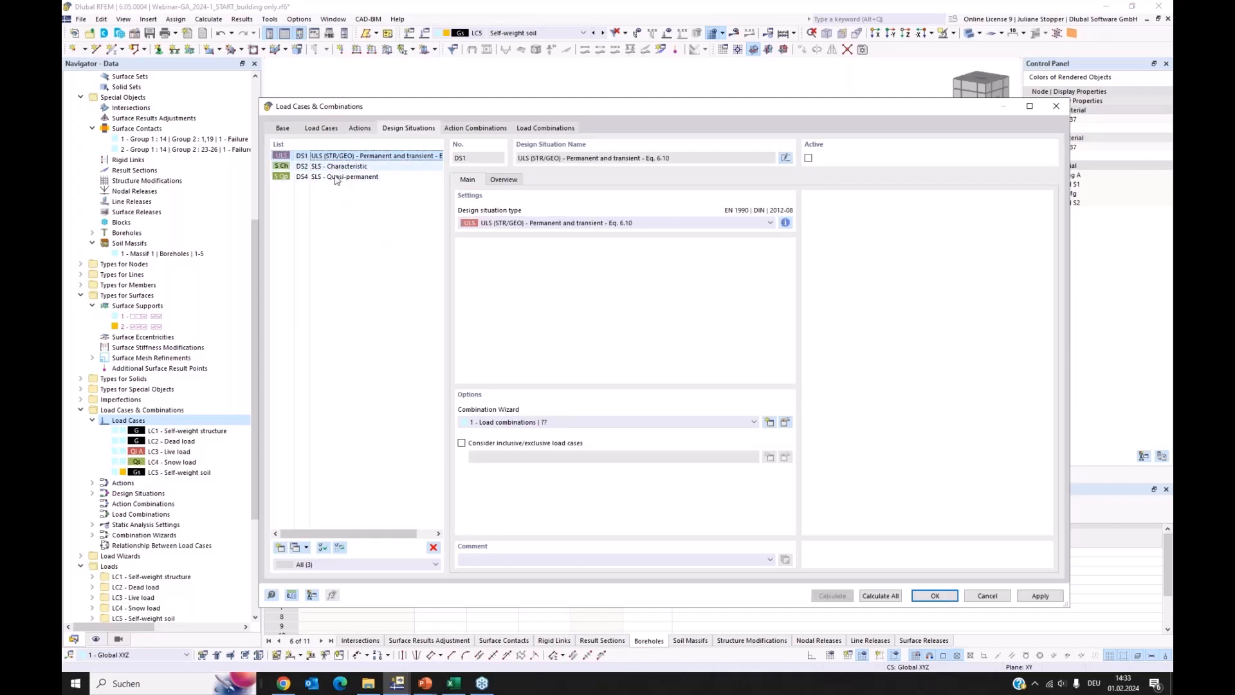
# In the combination wizard of DS4 SLS - Quasi-permanent, select static analysis settings SA1 and turn off consideration of imperfection cases
pyautogui.click(360, 176)
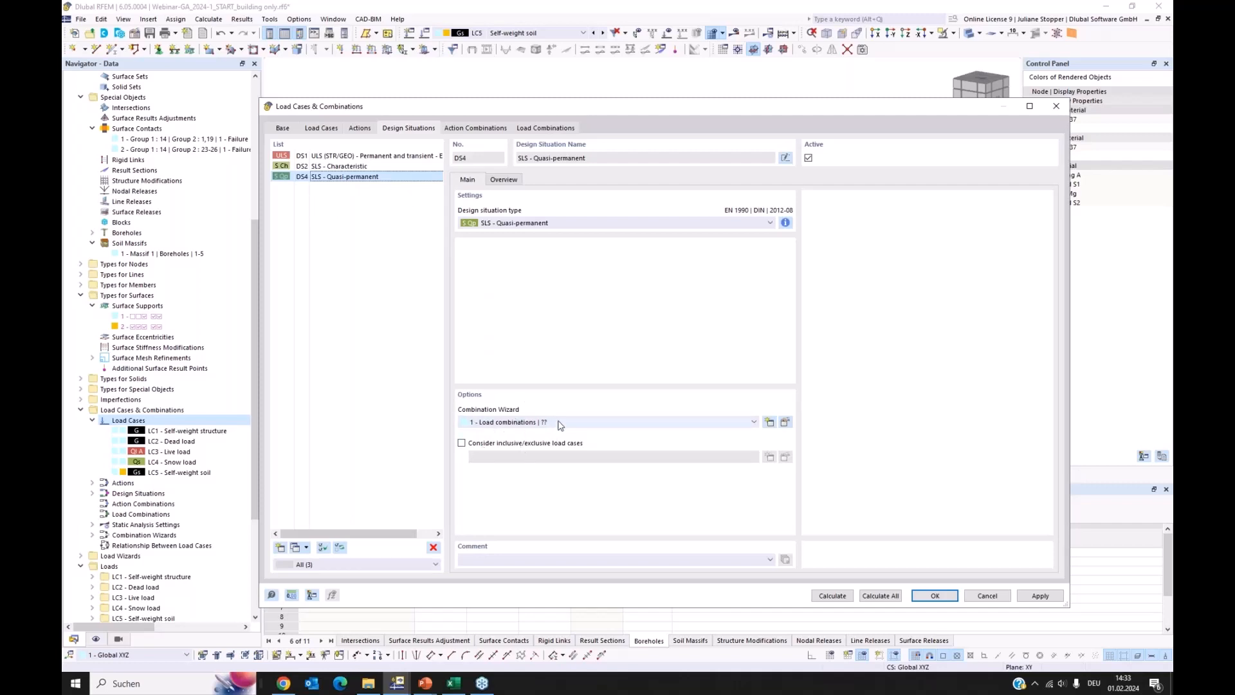
pyautogui.click(785, 423)
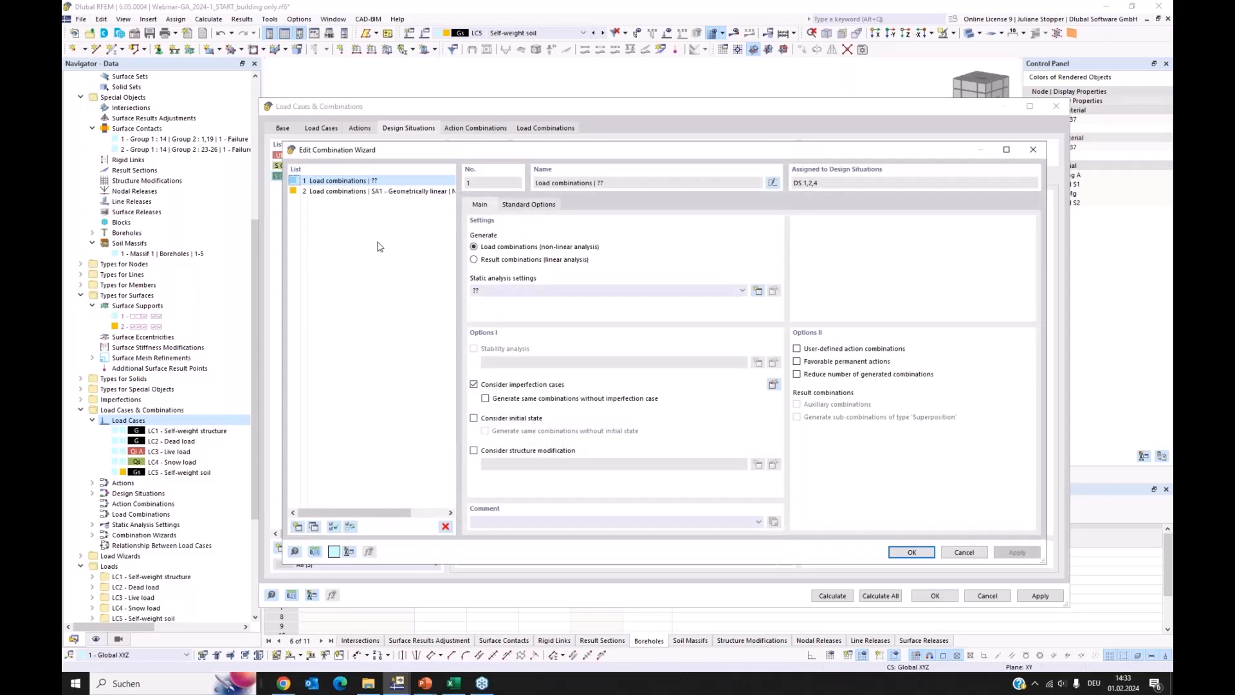
pyautogui.click(534, 292)
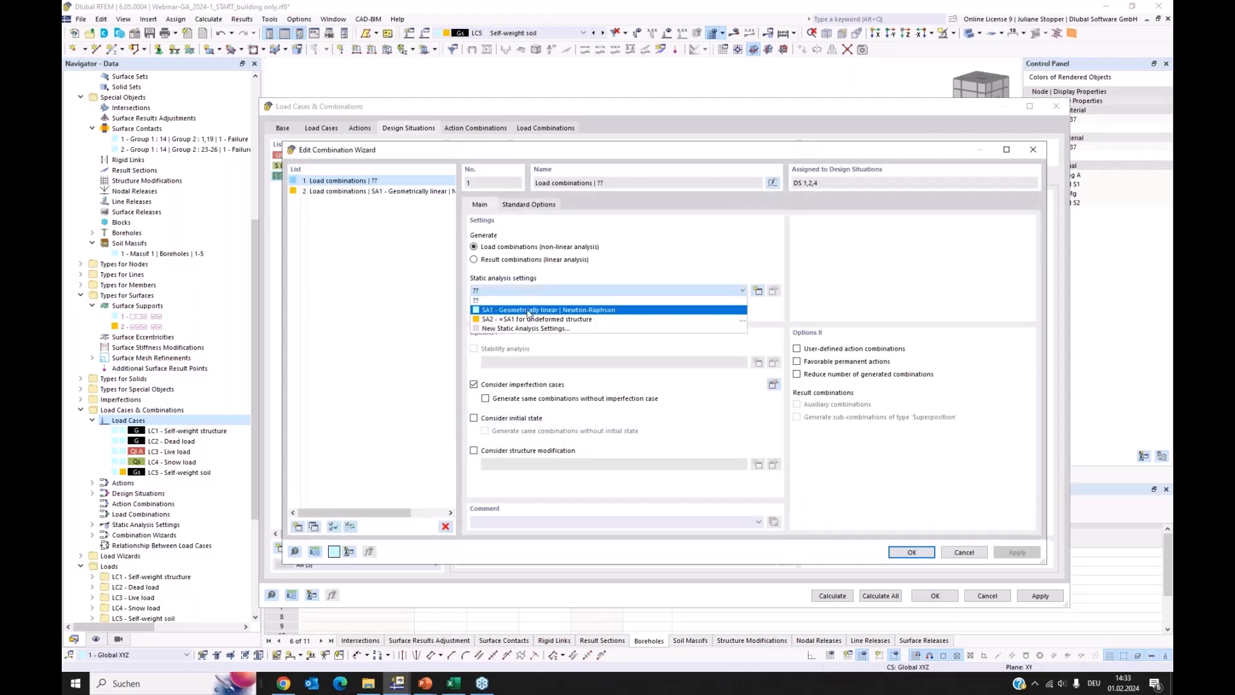
pyautogui.click(530, 310)
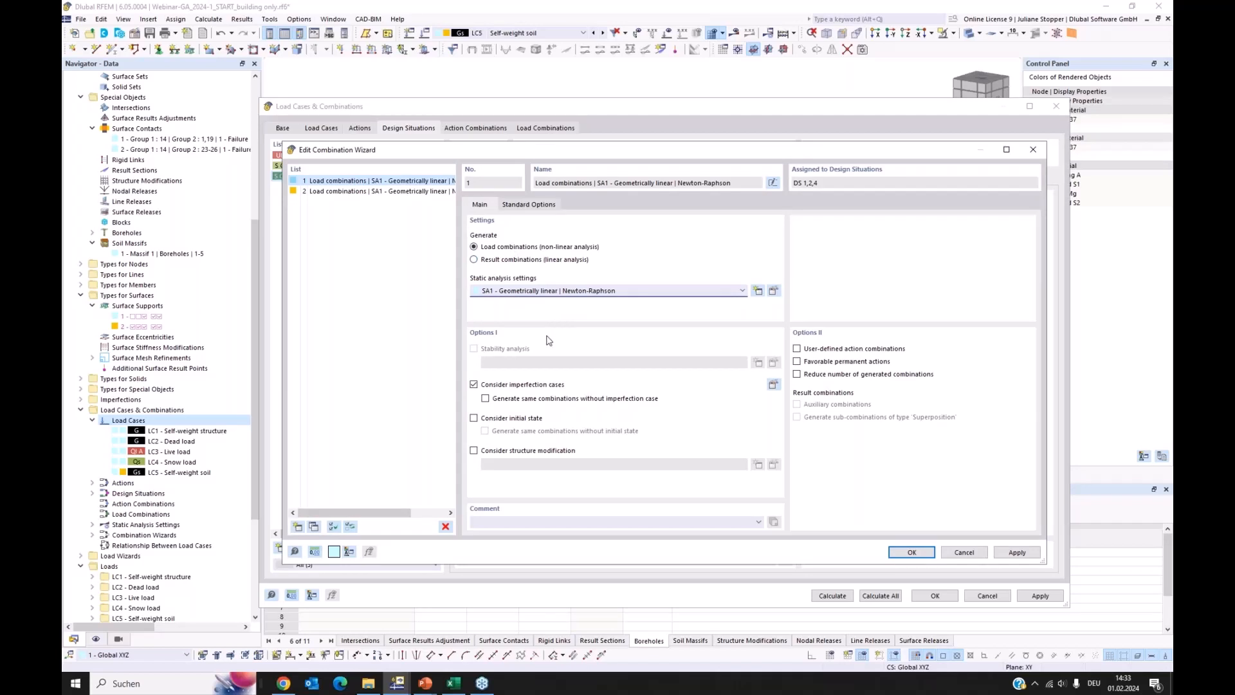
pyautogui.click(474, 385)
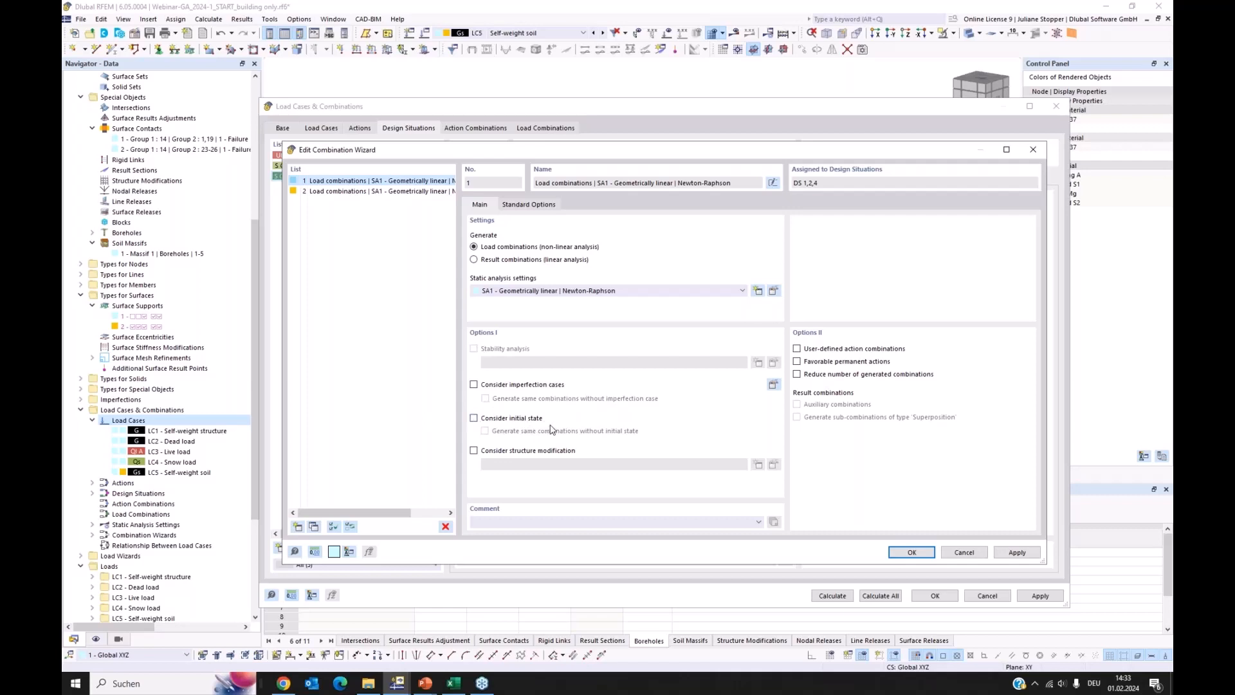
# Enable initial state consideration in the combination wizard and assign LC5 Self-weight soil as the initial state with type Final State
pyautogui.click(474, 419)
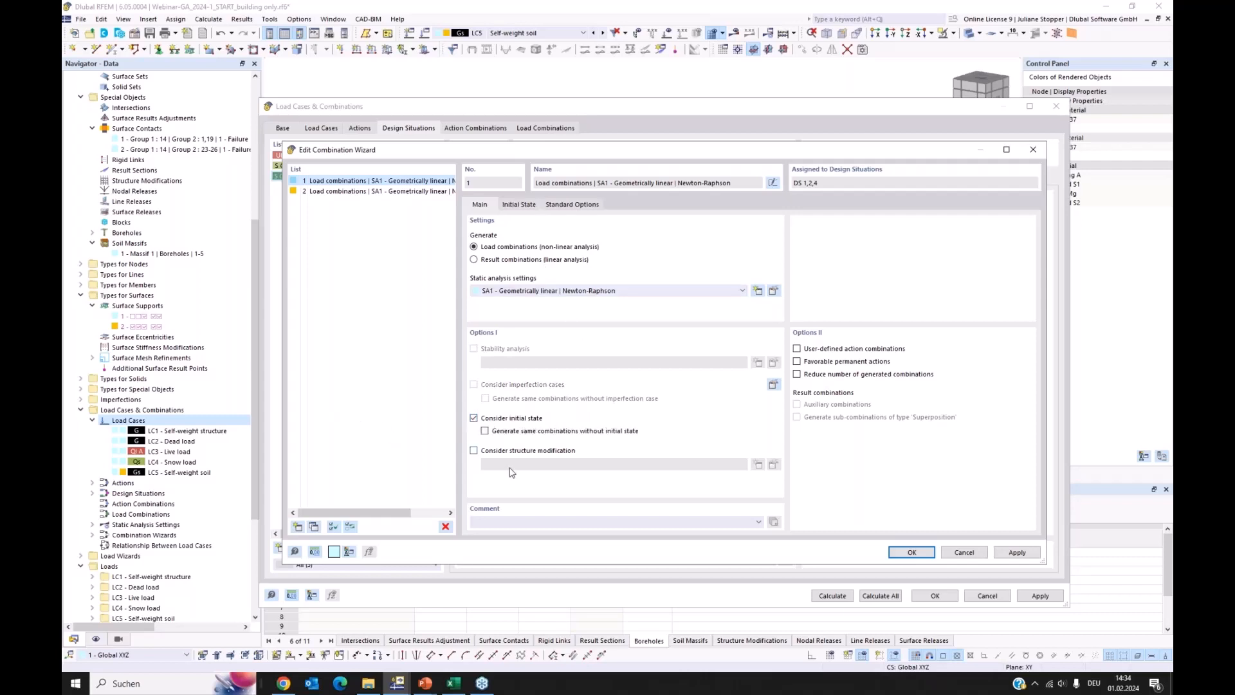
pyautogui.click(522, 206)
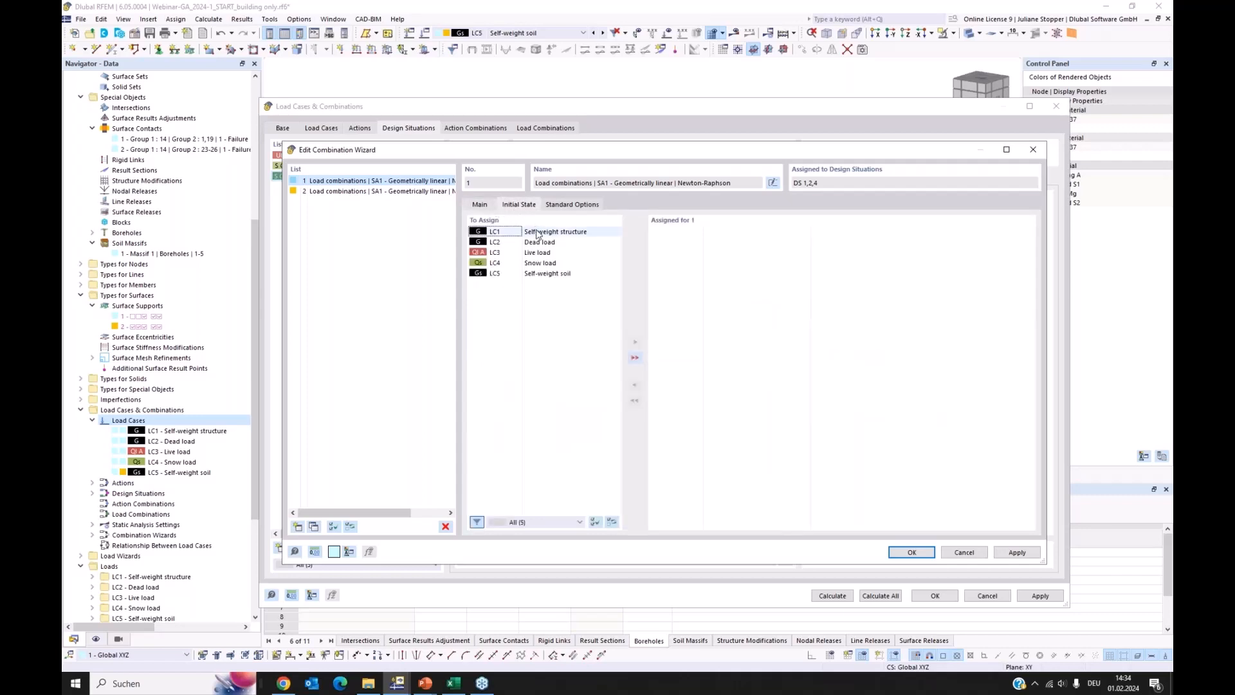
pyautogui.click(537, 274)
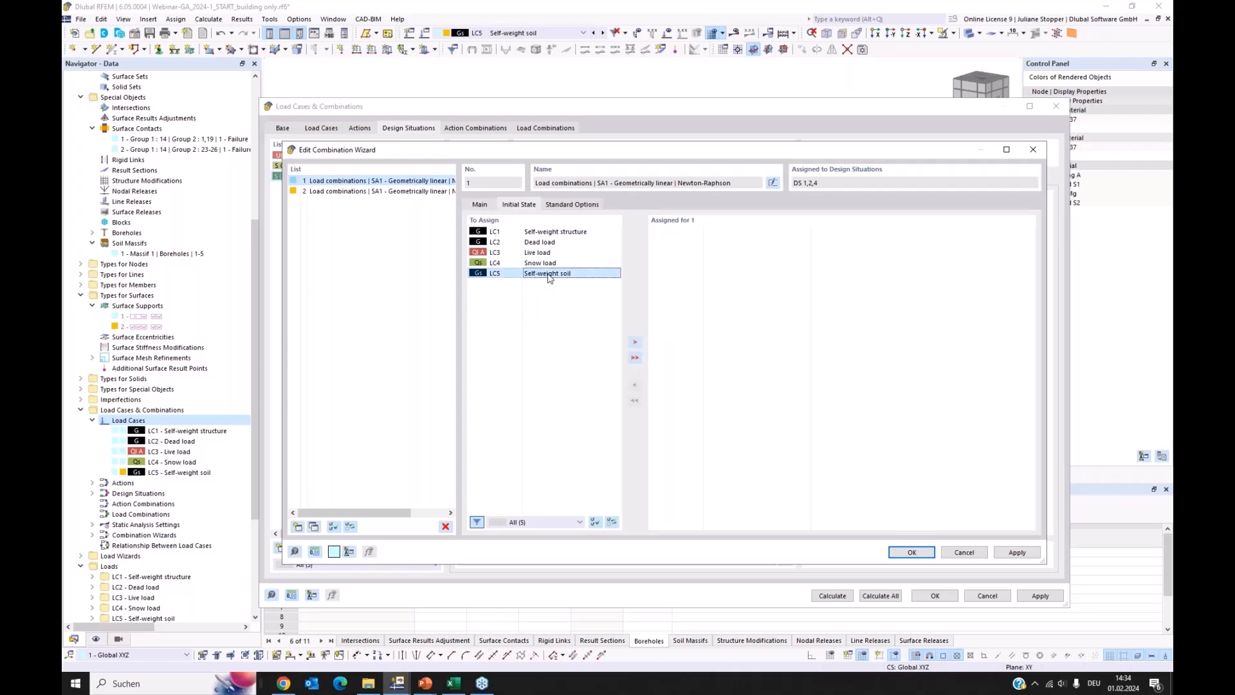
pyautogui.click(636, 345)
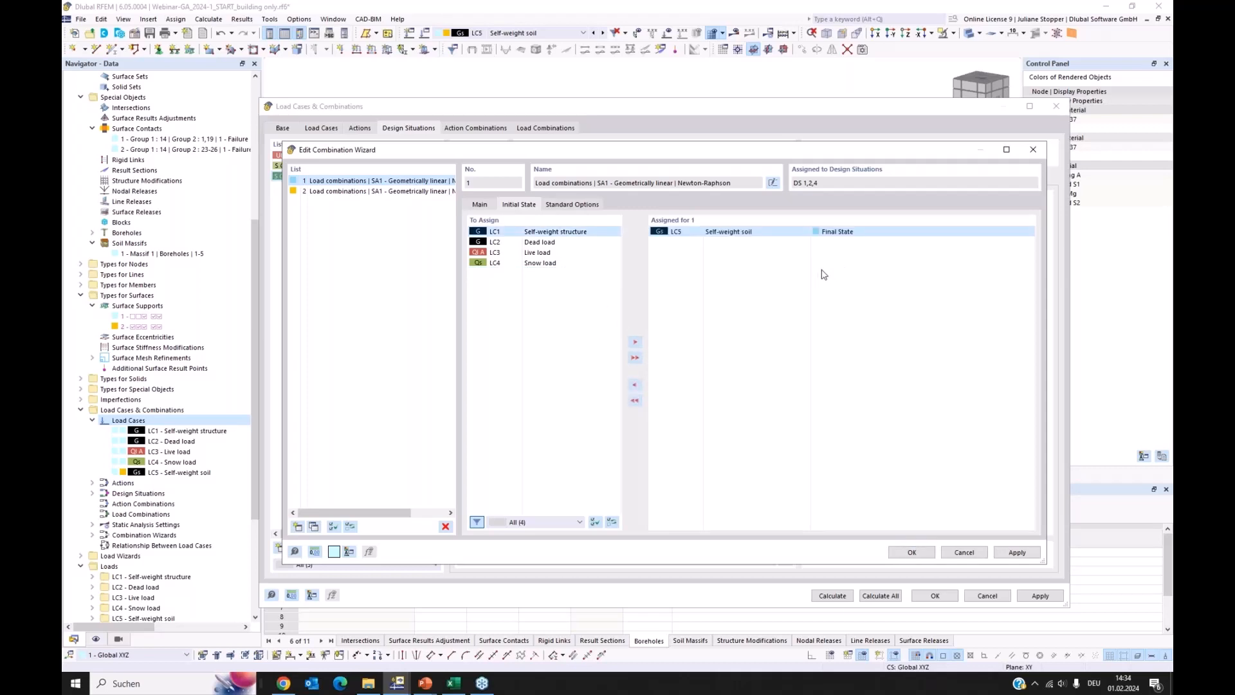
pyautogui.click(880, 235)
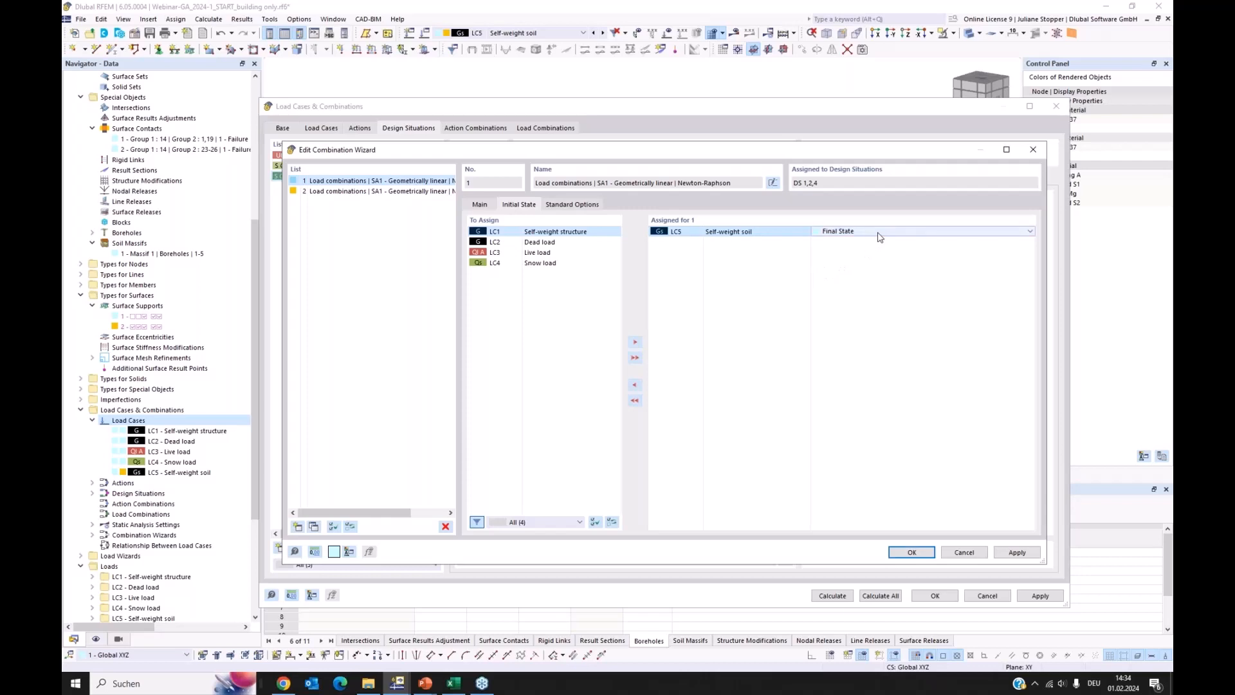
pyautogui.click(913, 232)
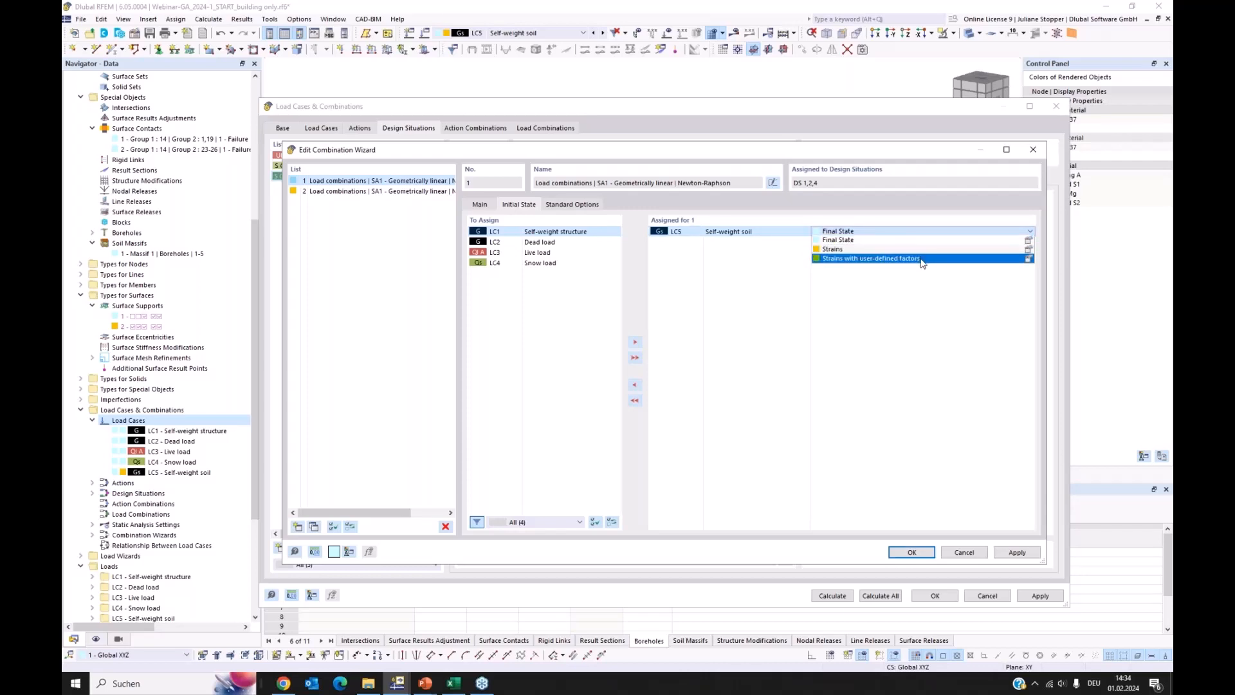
pyautogui.click(851, 246)
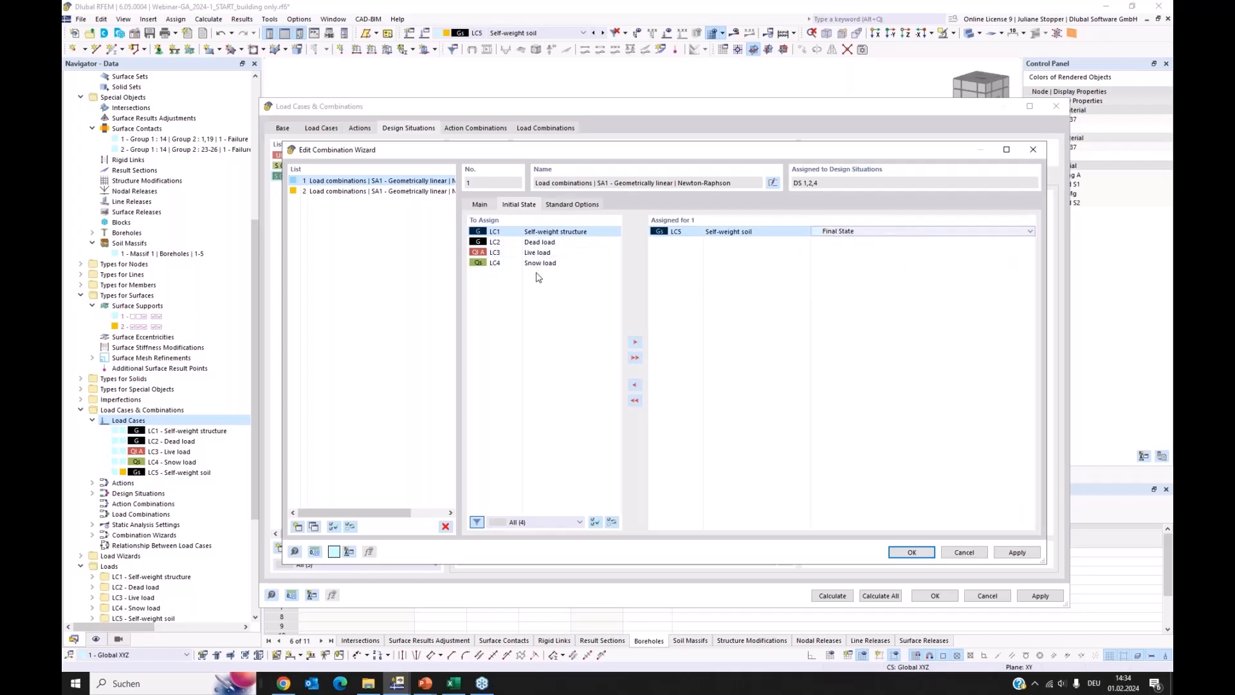
# Apply the combination wizard settings, generate the load combinations for DS4 and compare them with the defined load cases
pyautogui.click(492, 208)
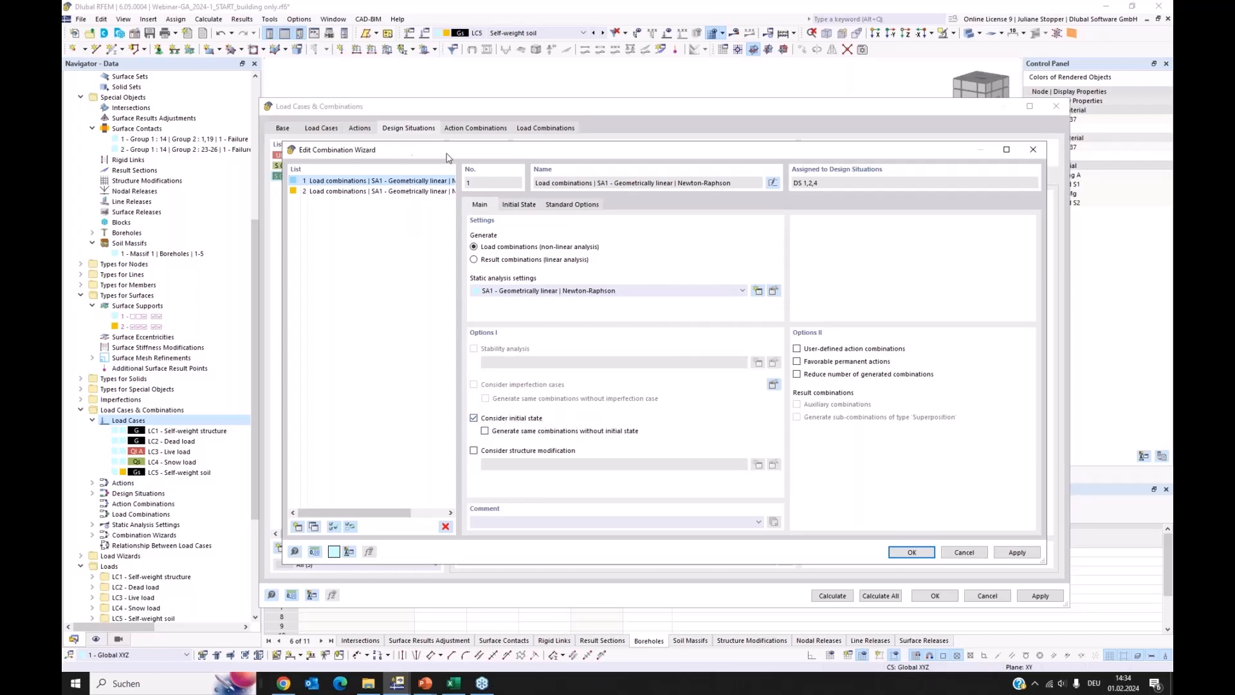
pyautogui.moveTo(446, 151); pyautogui.dragTo(529, 104)
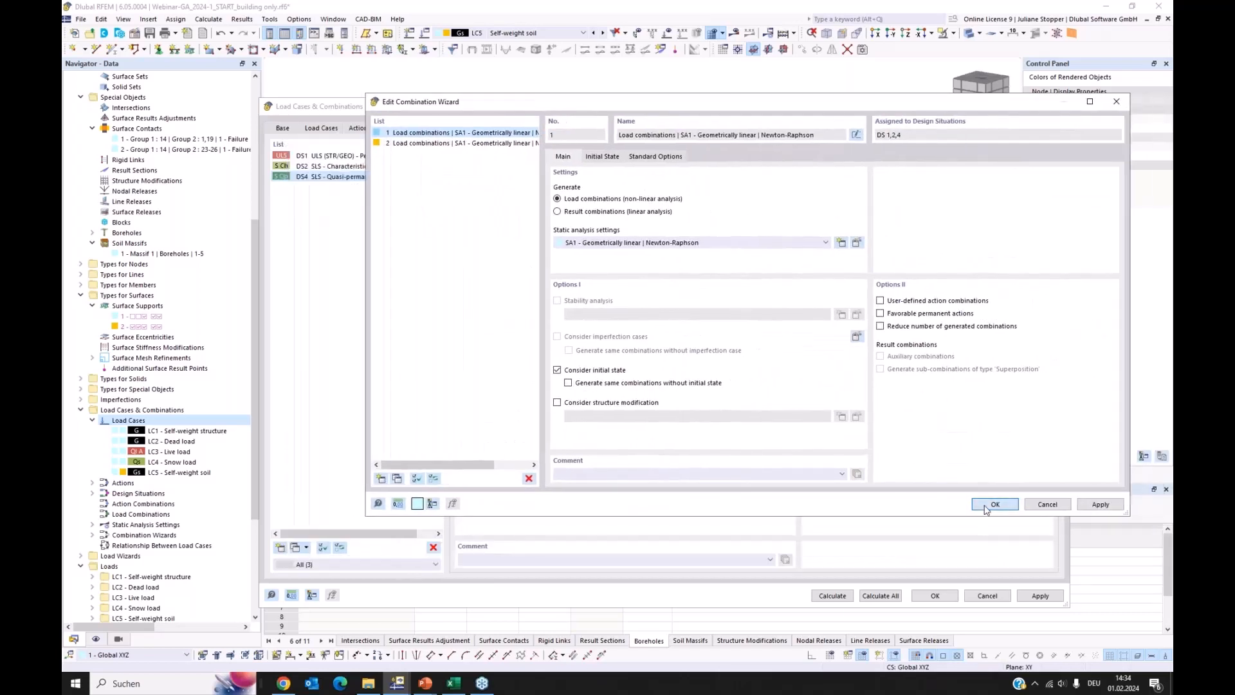
pyautogui.click(994, 505)
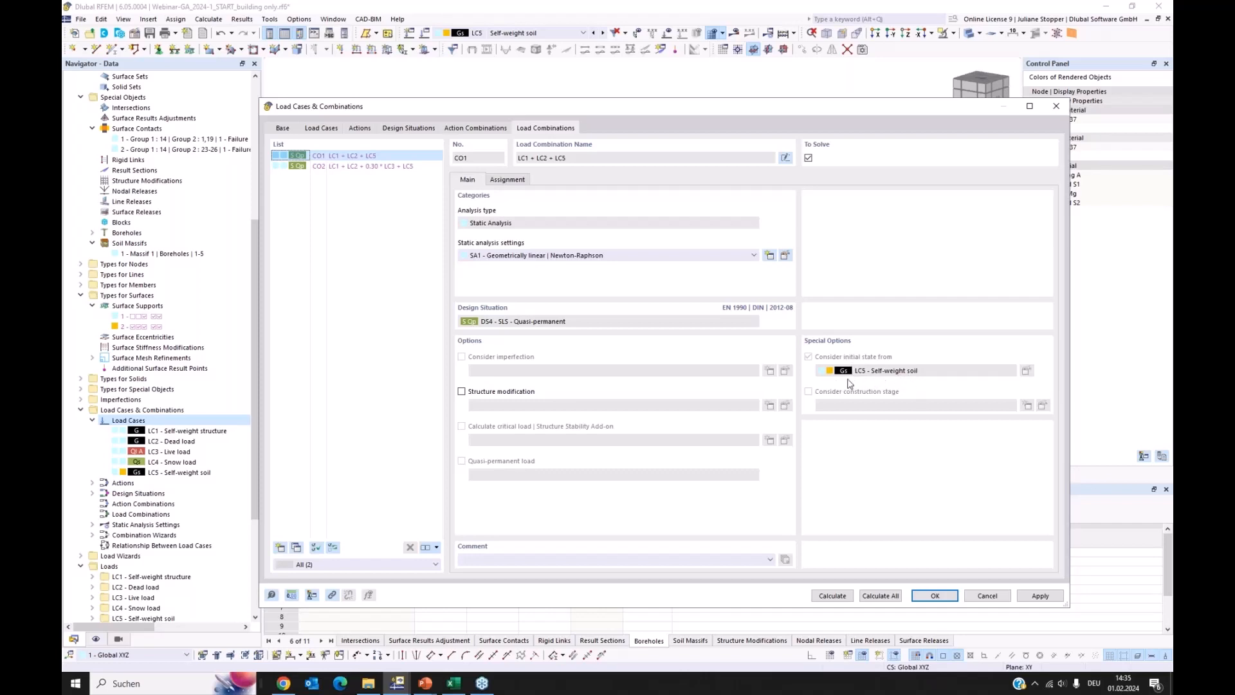
pyautogui.click(321, 129)
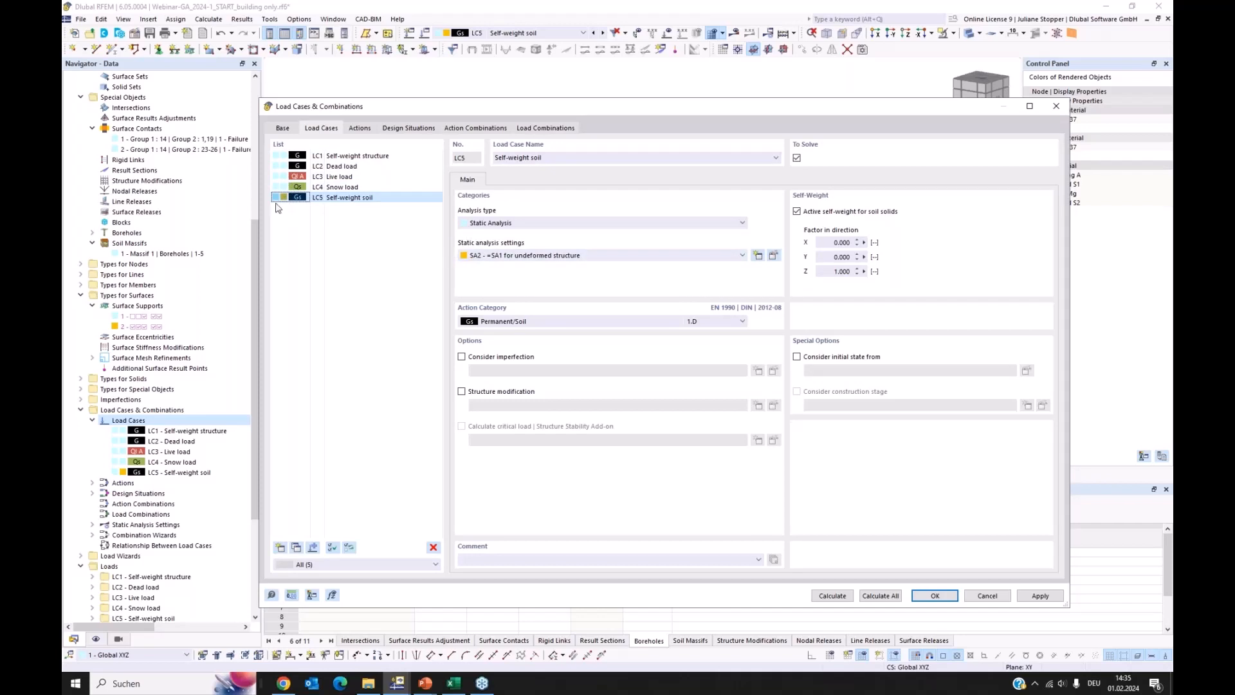
pyautogui.click(531, 128)
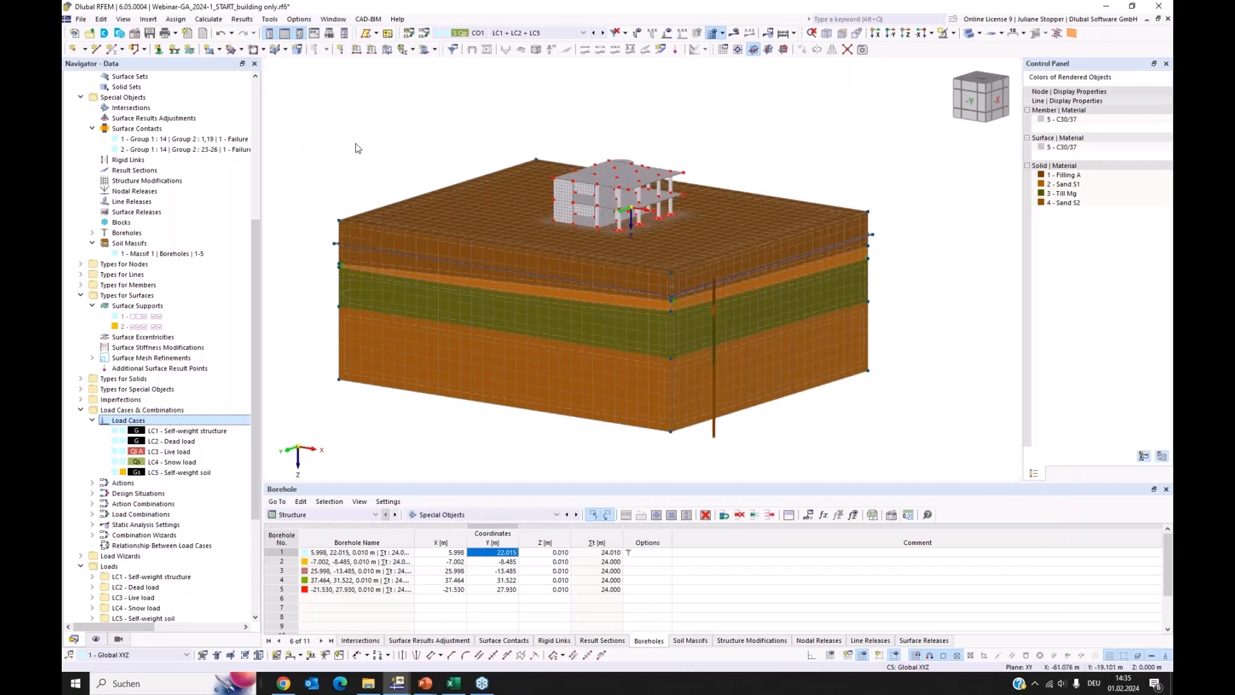
# Create a new printout report for the model
pyautogui.moveTo(252, 263); pyautogui.dragTo(231, 123)
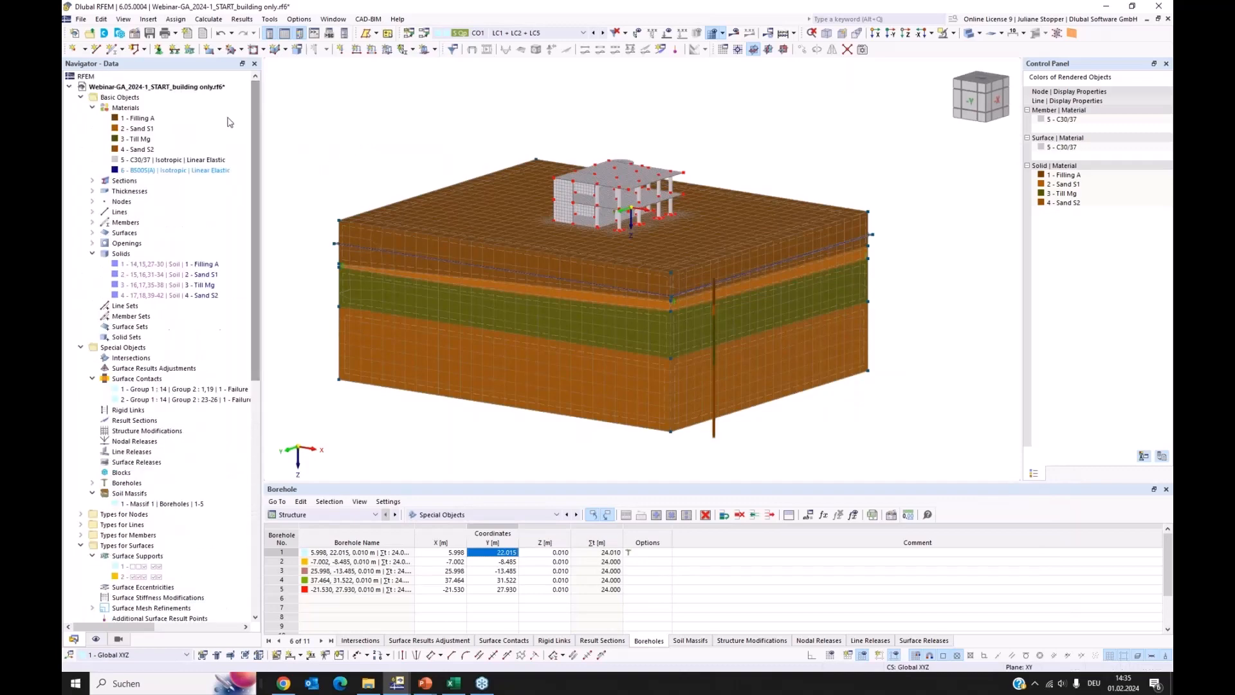
pyautogui.scroll(-4, 332, 189)
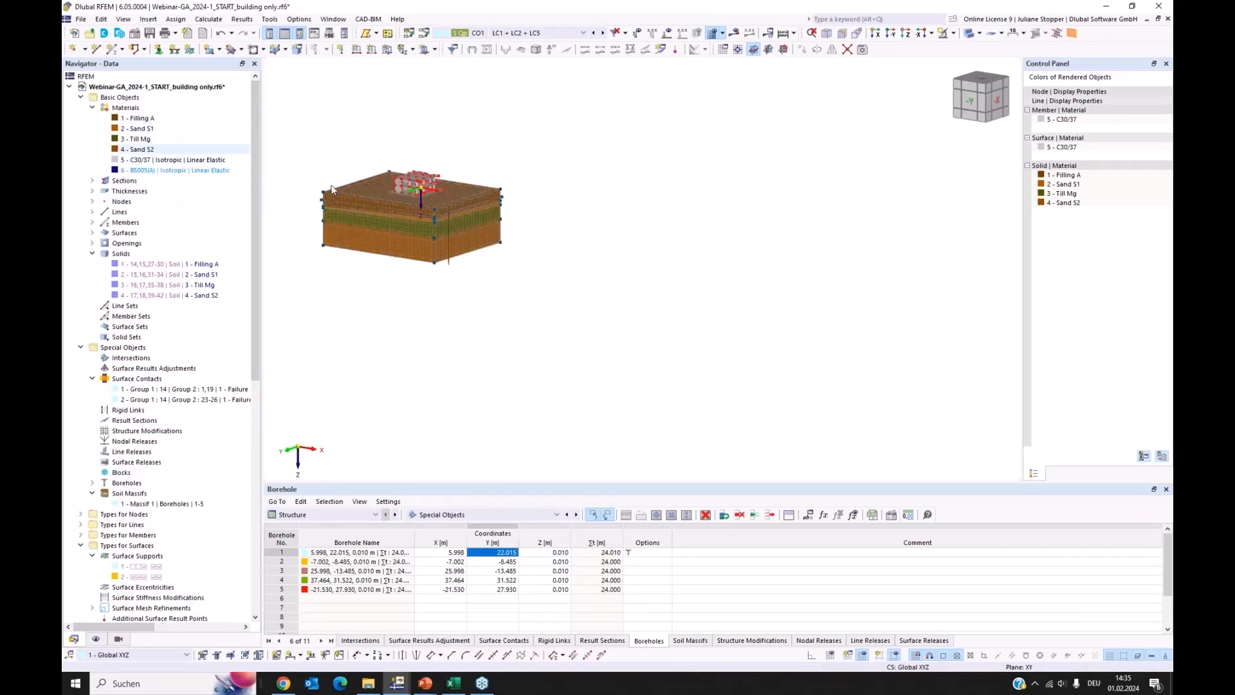
pyautogui.scroll(1, 371, 193)
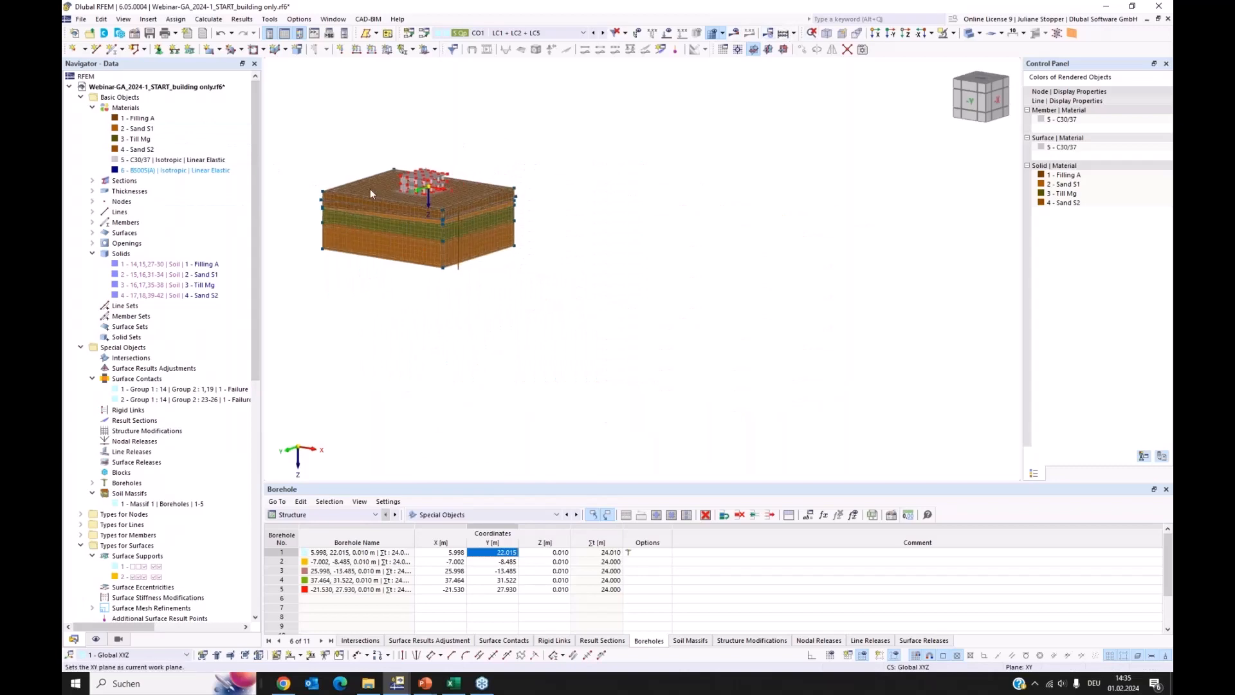
pyautogui.scroll(5, 371, 191)
pyautogui.scroll(-10, 176, 291)
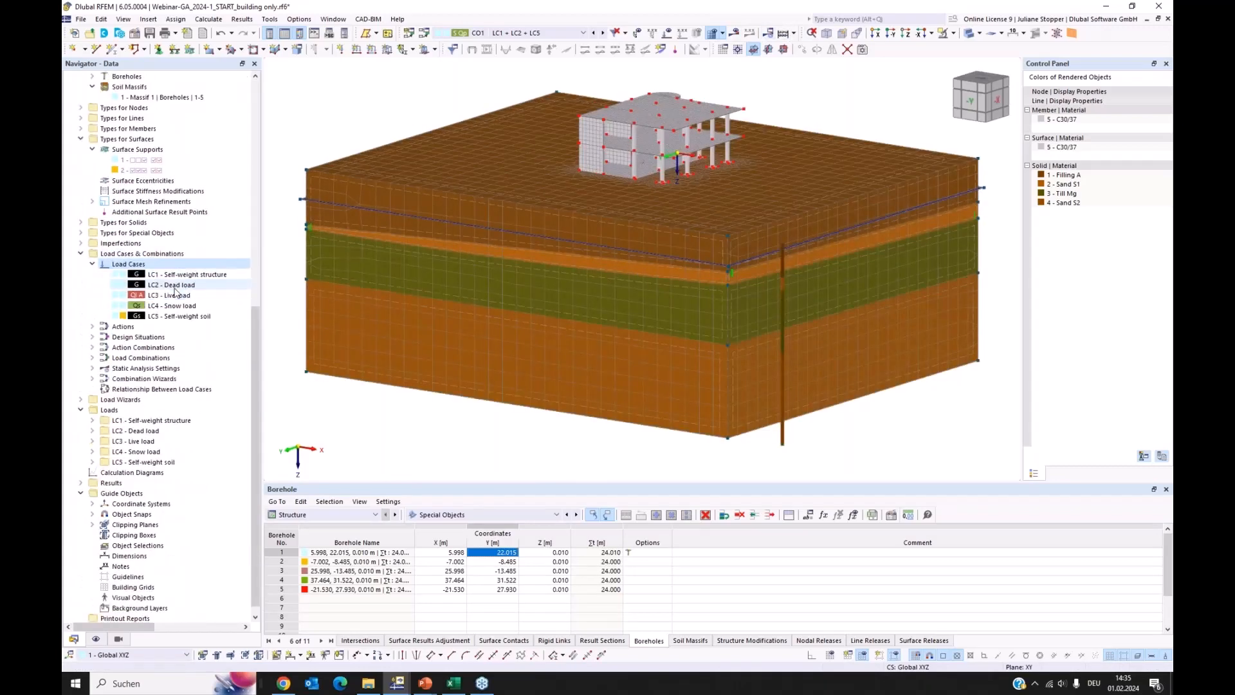
pyautogui.scroll(-1, 175, 292)
pyautogui.rightClick(108, 610)
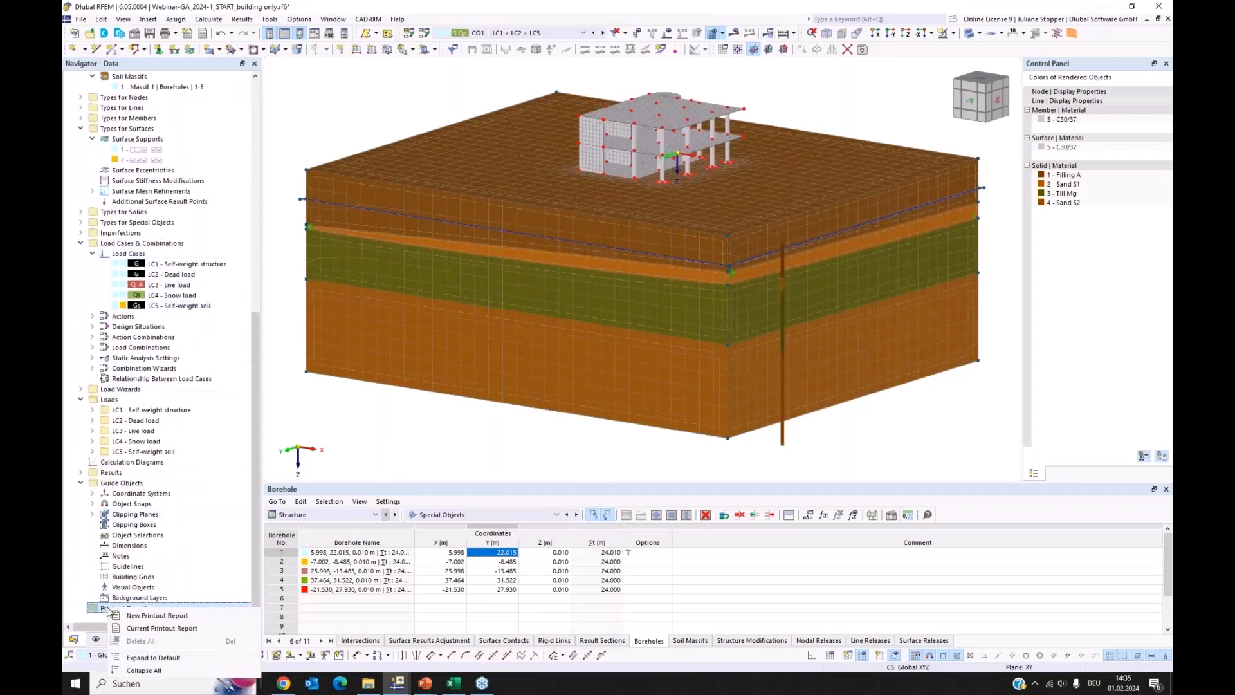
pyautogui.click(130, 616)
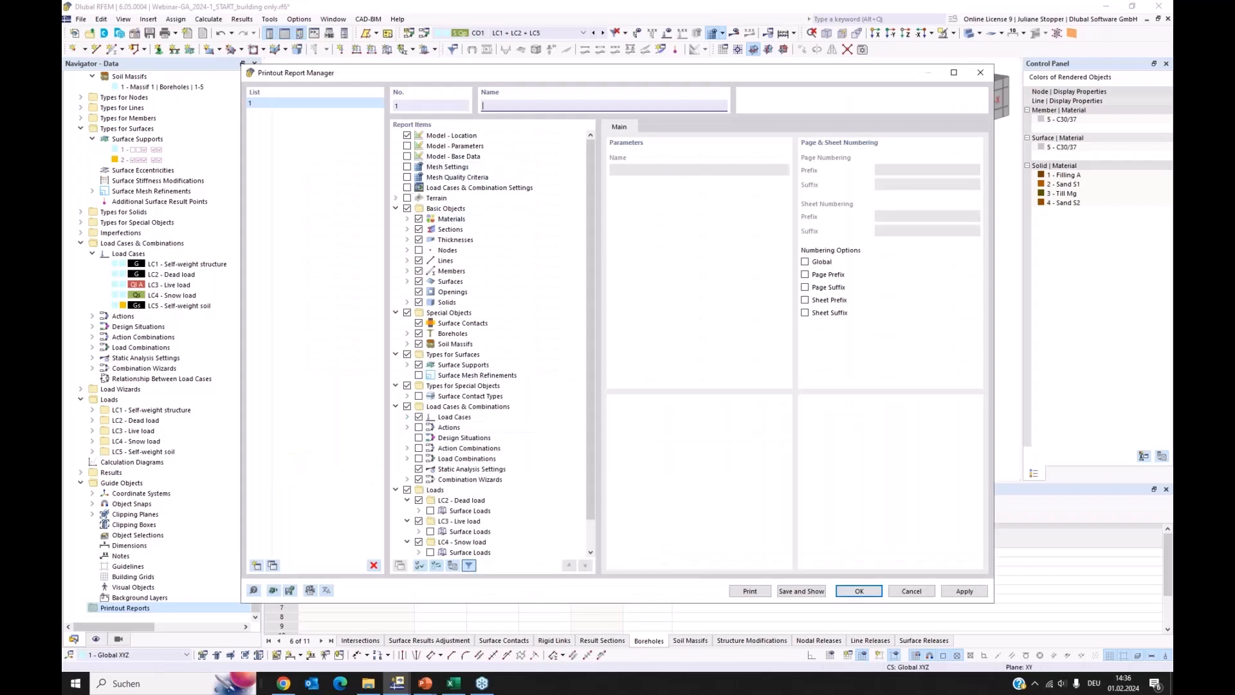
# Clear all preselected report items and include only Model - Base Data and Mesh Settings
pyautogui.moveTo(481, 76); pyautogui.dragTo(527, 81)
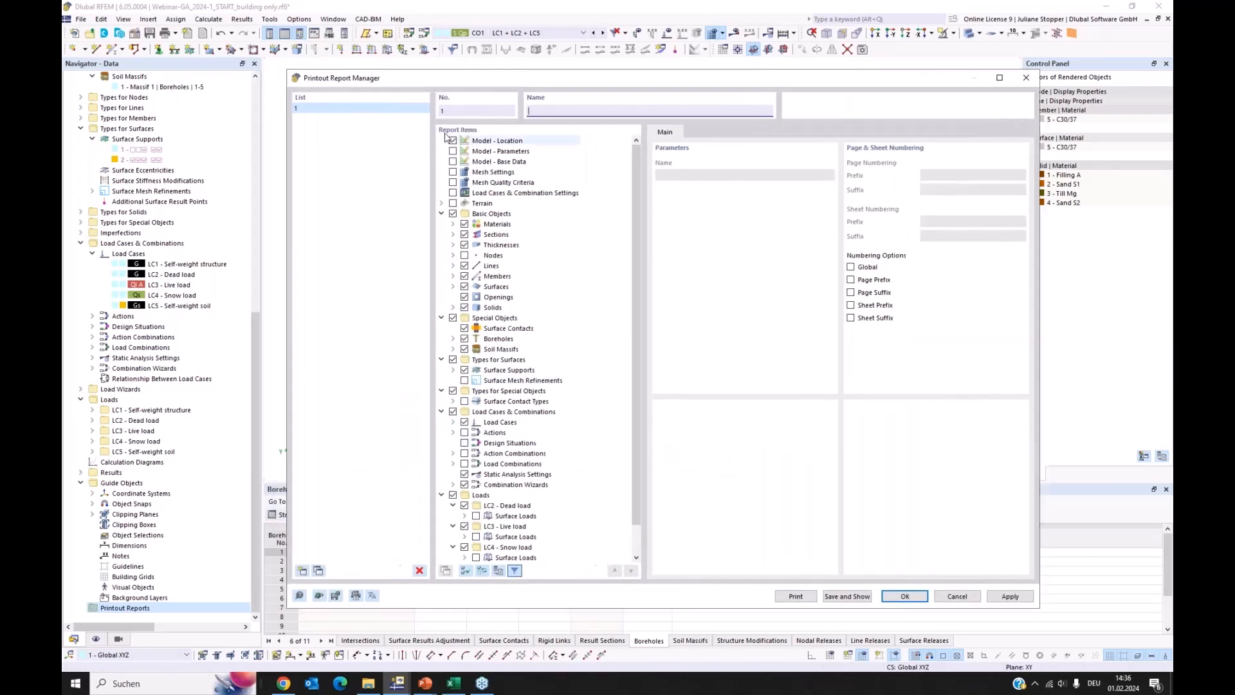
pyautogui.click(466, 571)
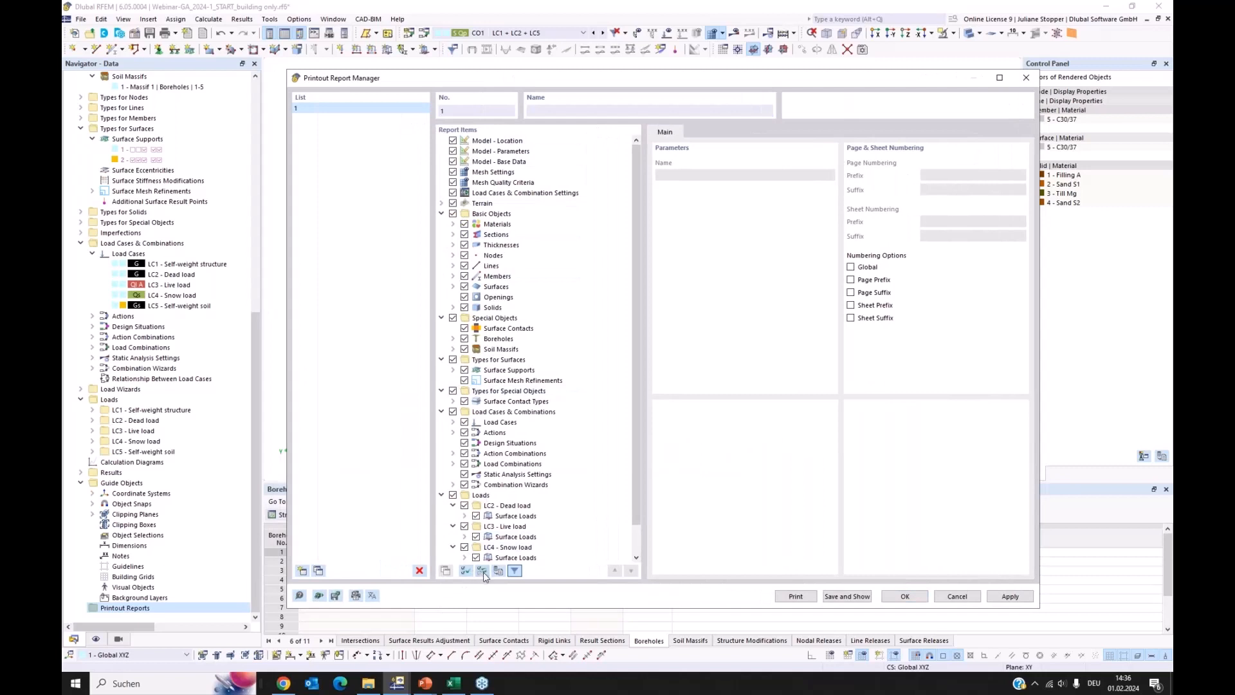
pyautogui.click(483, 572)
pyautogui.click(453, 162)
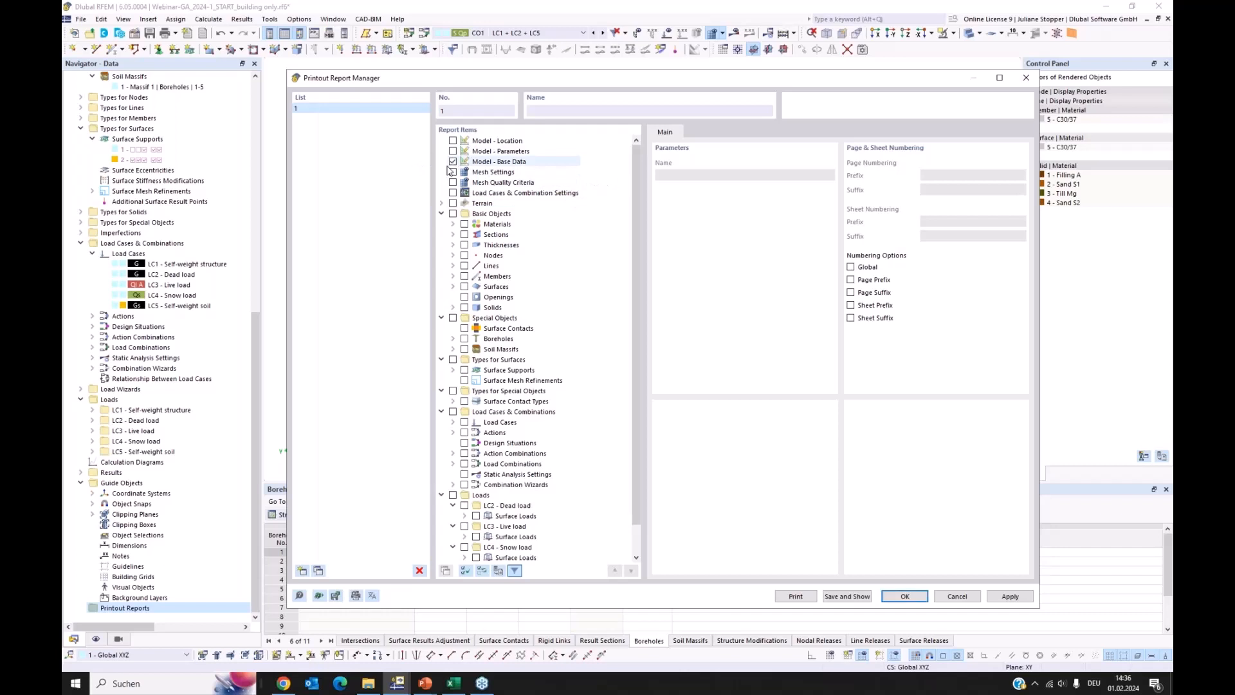
pyautogui.click(453, 172)
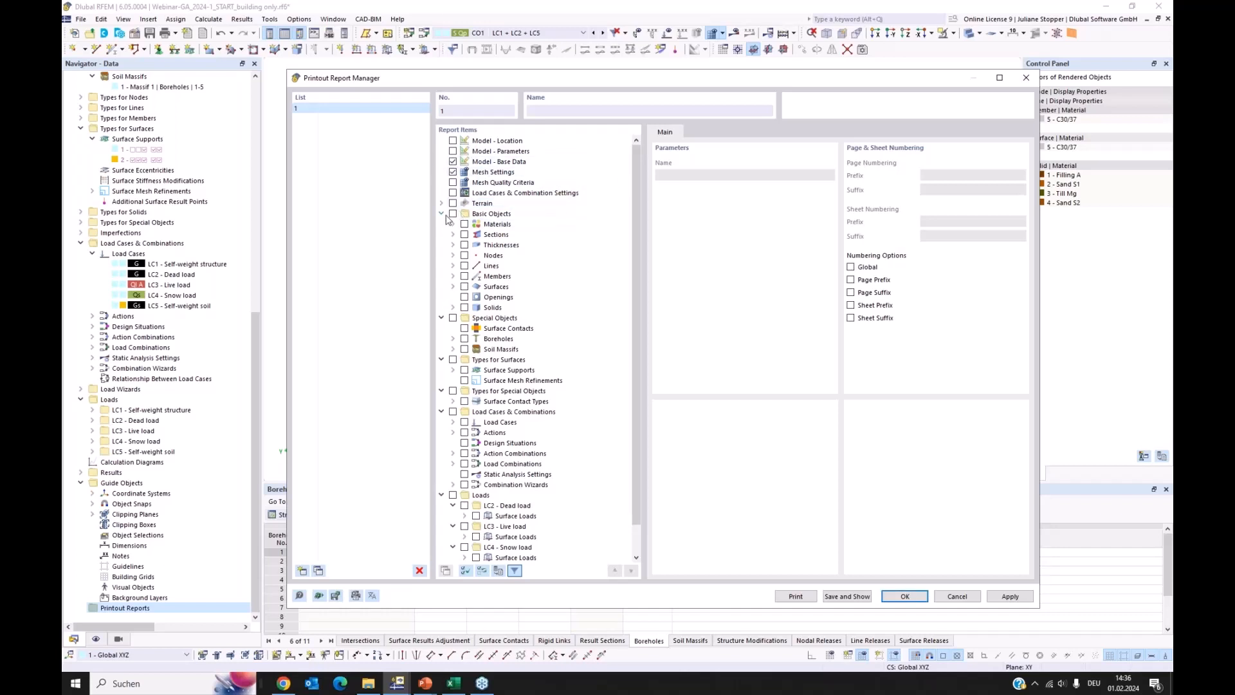
# Add Materials from the basic objects to the report, including the Isotropic - Soil - Nonlinear Elastic (Solids) subitem
pyautogui.click(453, 213)
pyautogui.click(464, 224)
pyautogui.click(453, 224)
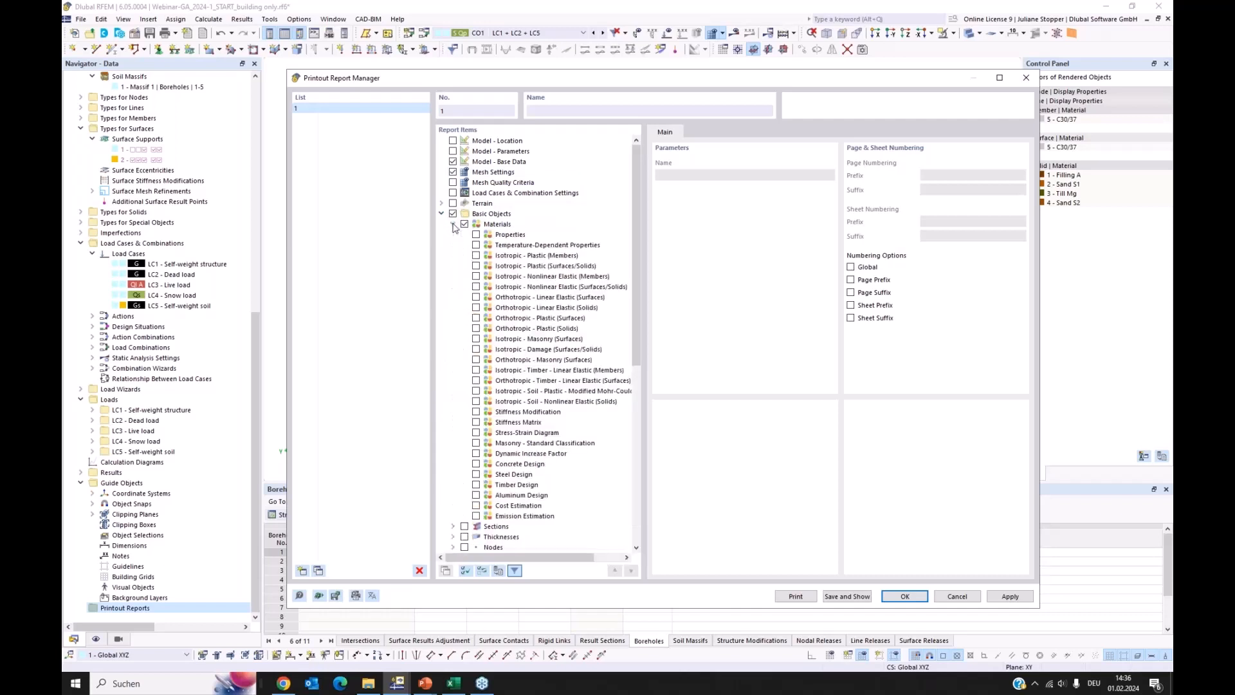
pyautogui.click(453, 225)
pyautogui.click(453, 225)
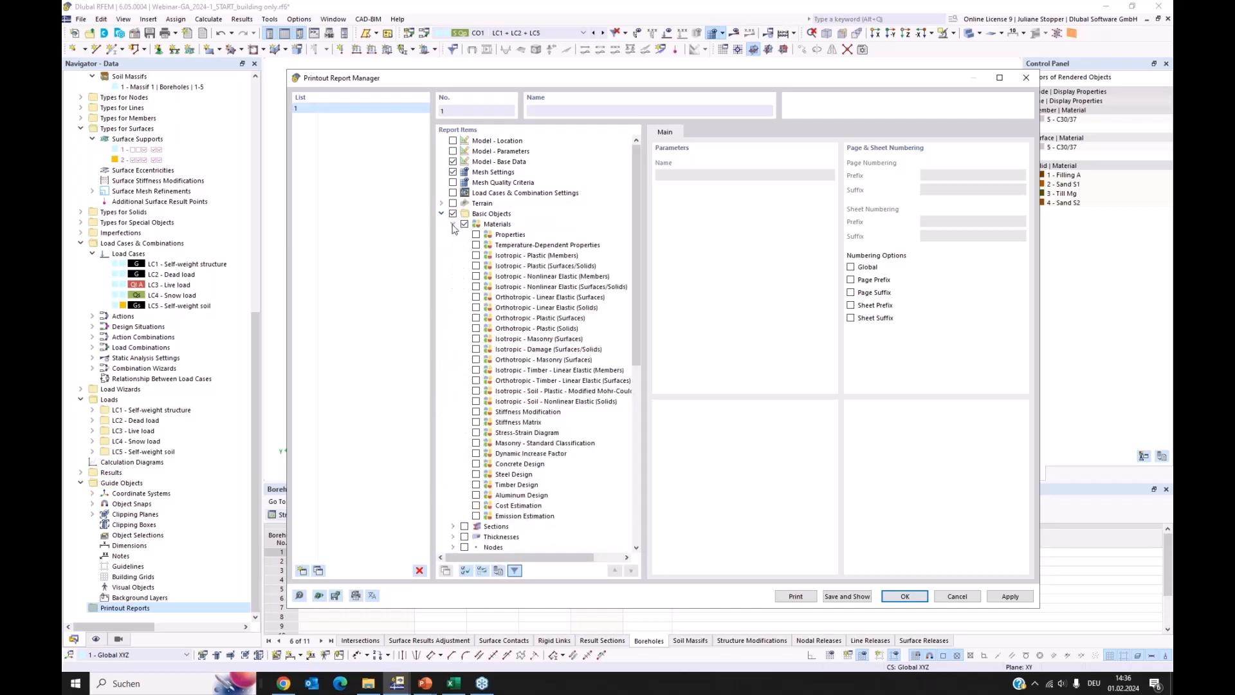
pyautogui.click(476, 403)
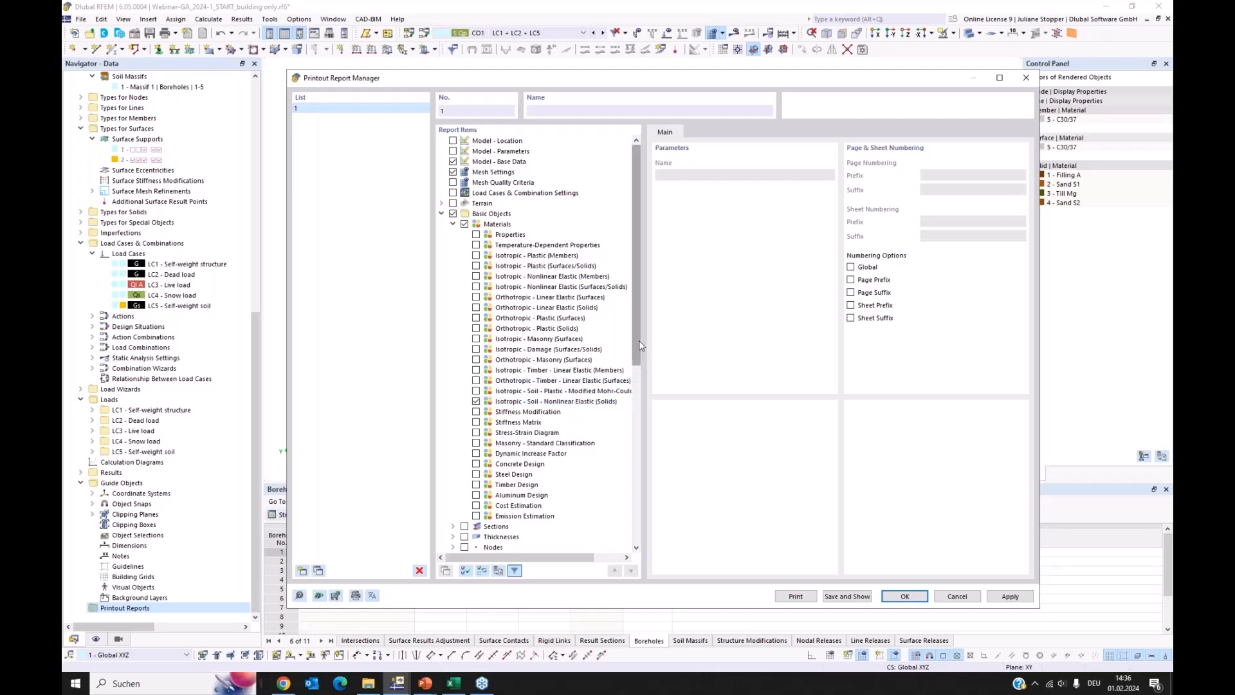
pyautogui.click(454, 225)
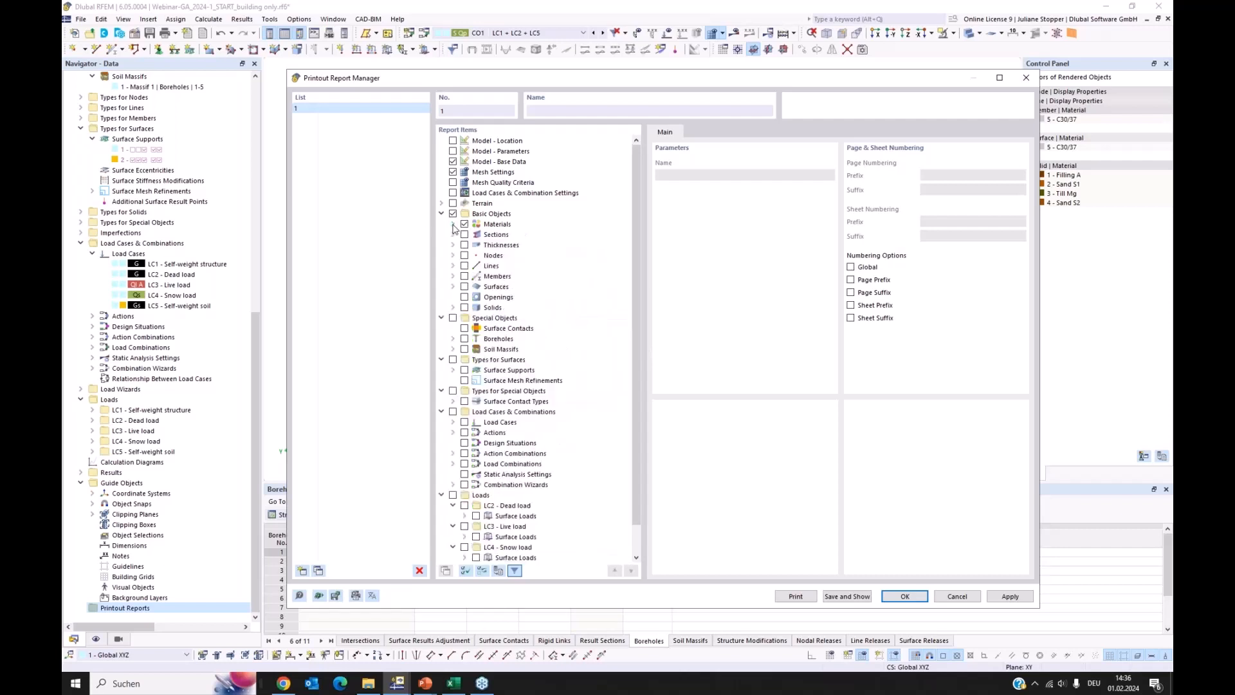
# Include the special objects Surface Contacts, Boreholes with their Layers, and Soil Massifs in the report
pyautogui.click(465, 328)
pyautogui.click(453, 339)
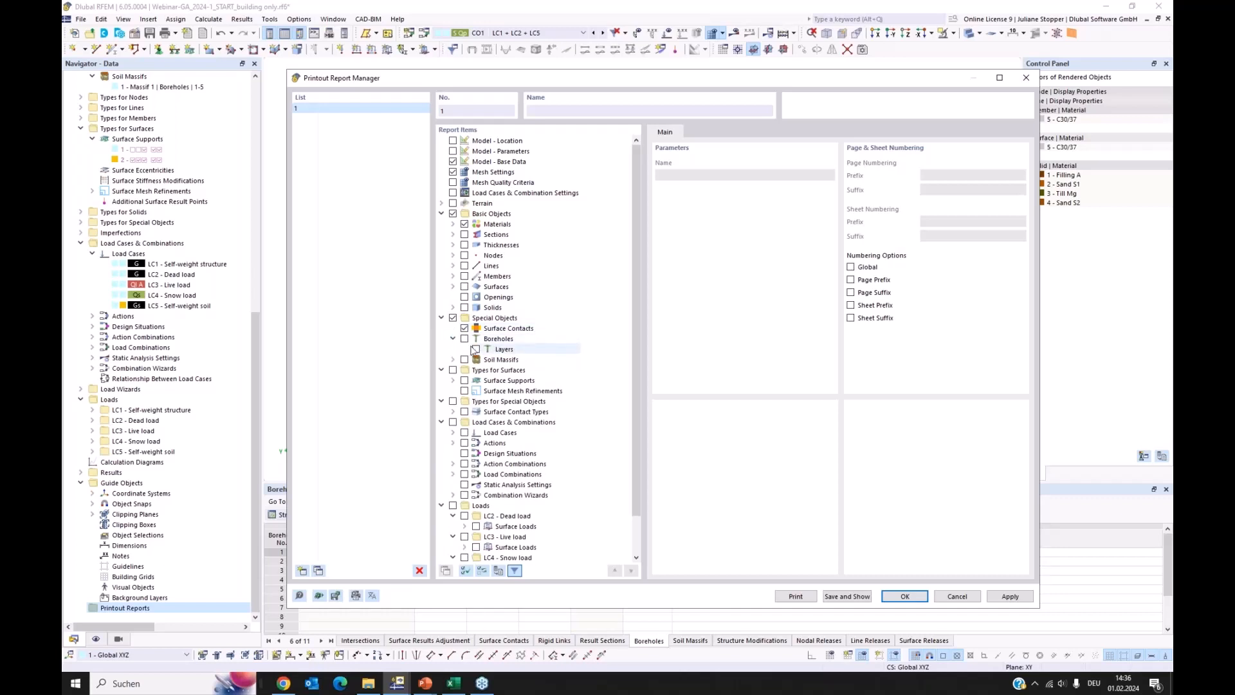
pyautogui.click(465, 339)
pyautogui.click(477, 349)
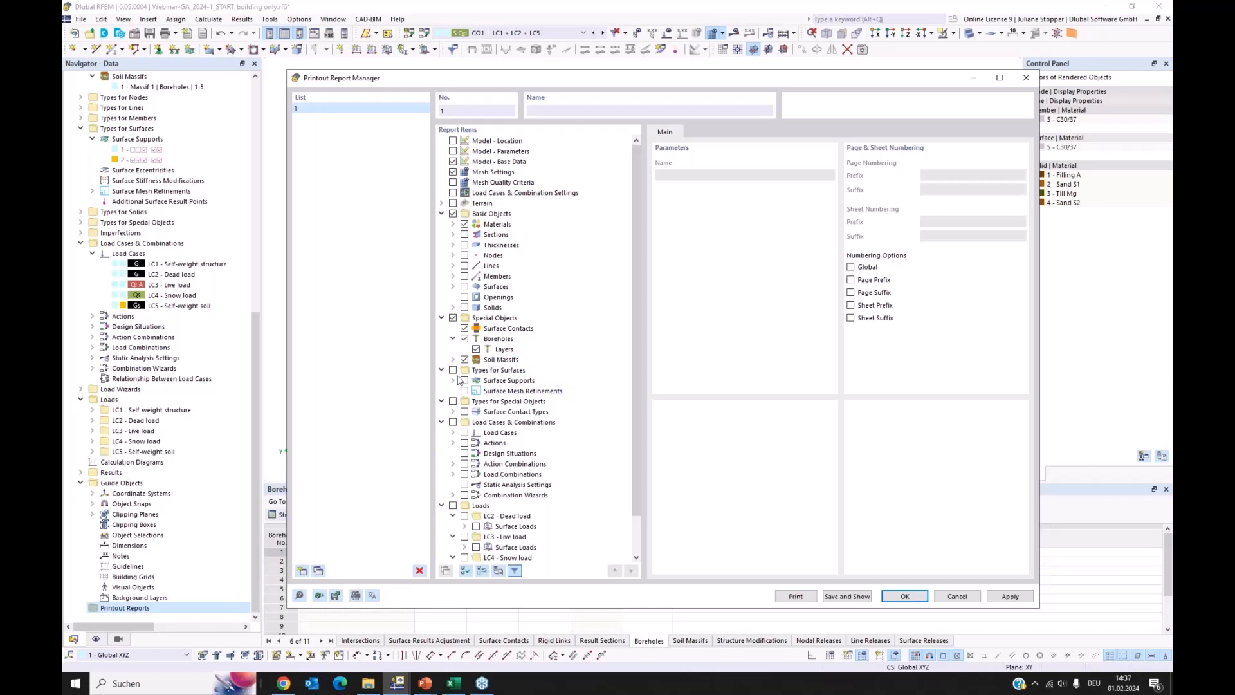
# Add Surface Supports and Load Cases to the report items, and save the printout report for display
pyautogui.click(465, 380)
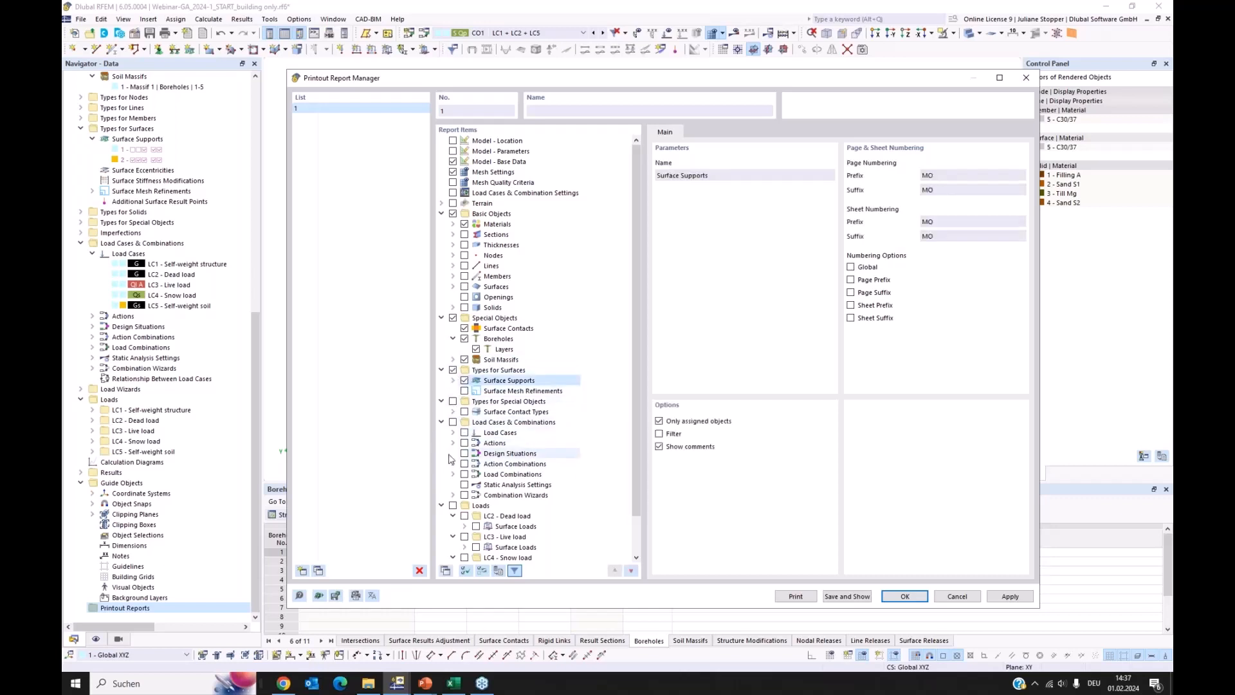
pyautogui.scroll(-2, 470, 444)
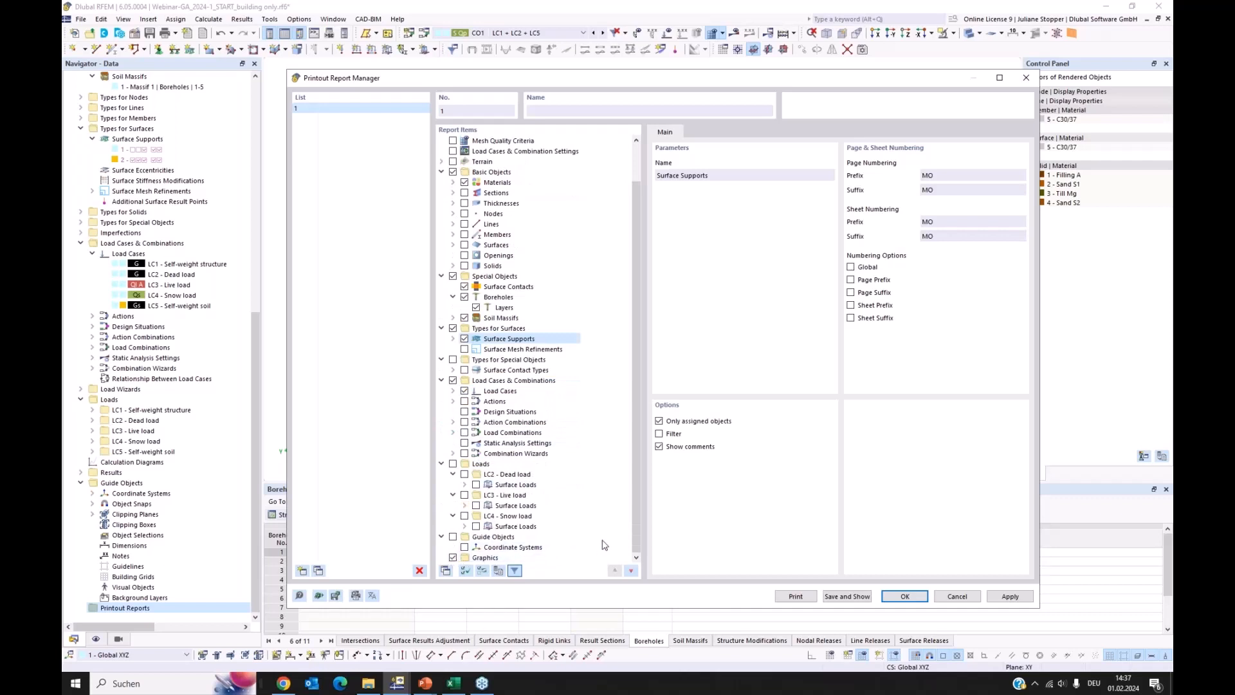
pyautogui.click(862, 599)
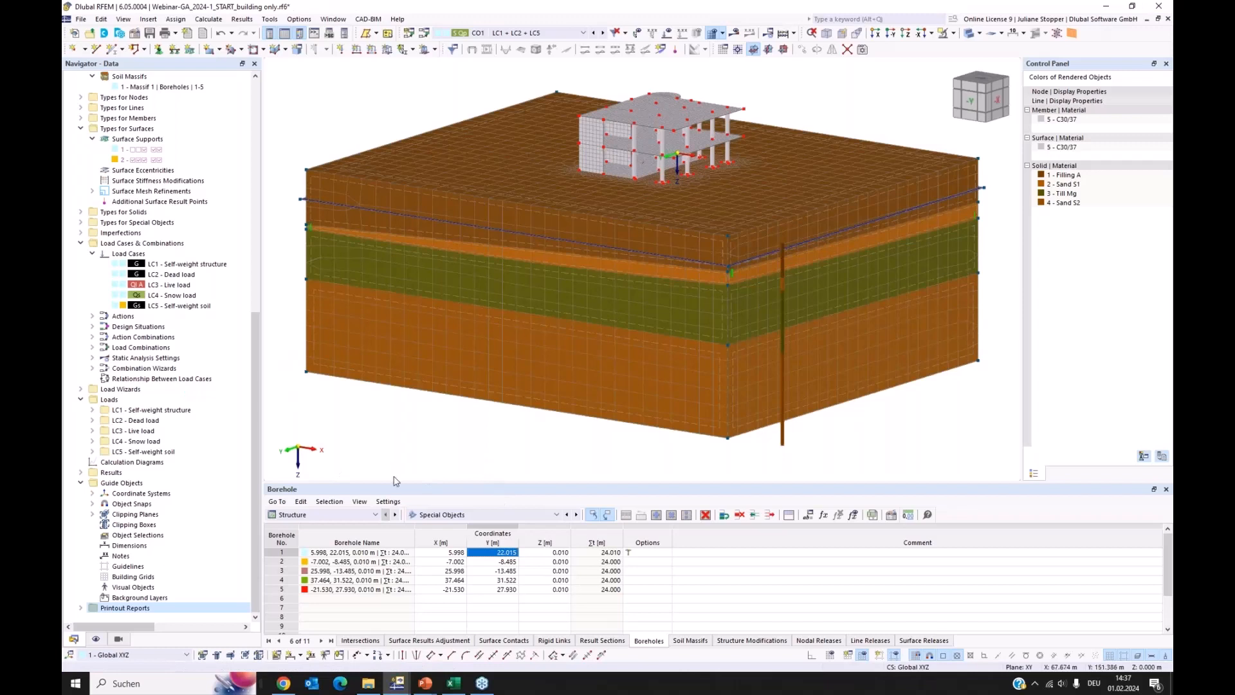
# Open the saved printout report 1 at its cover page
pyautogui.click(80, 608)
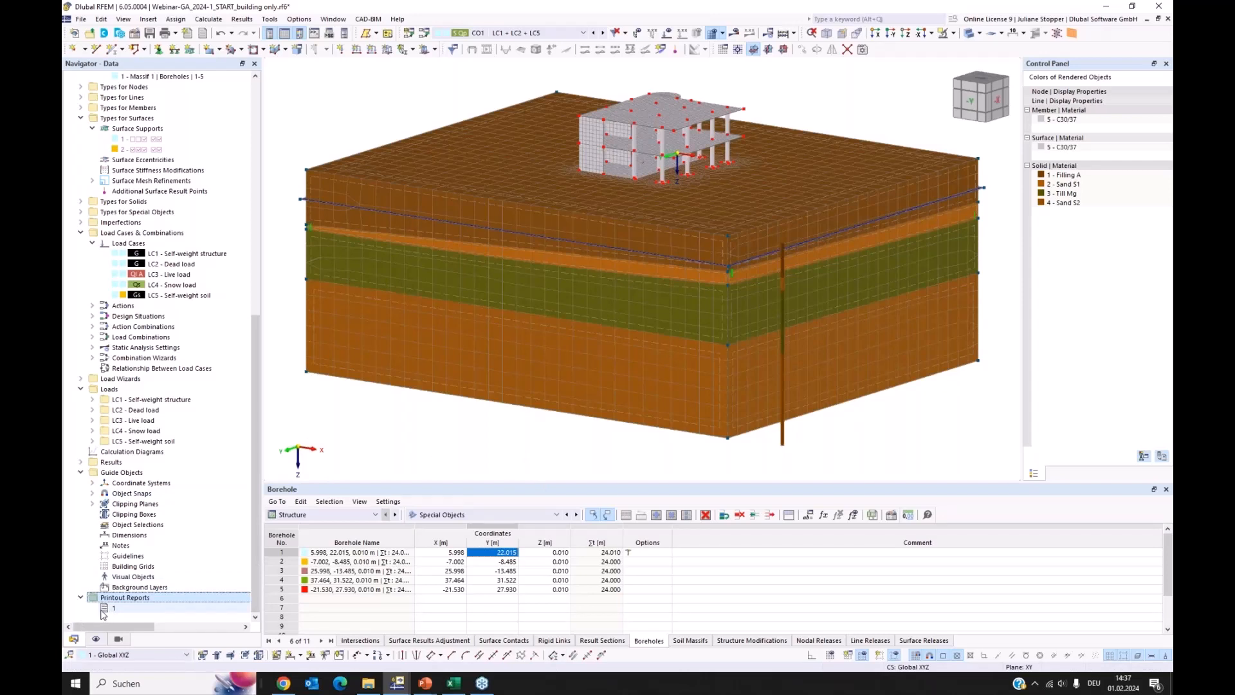
pyautogui.click(107, 608)
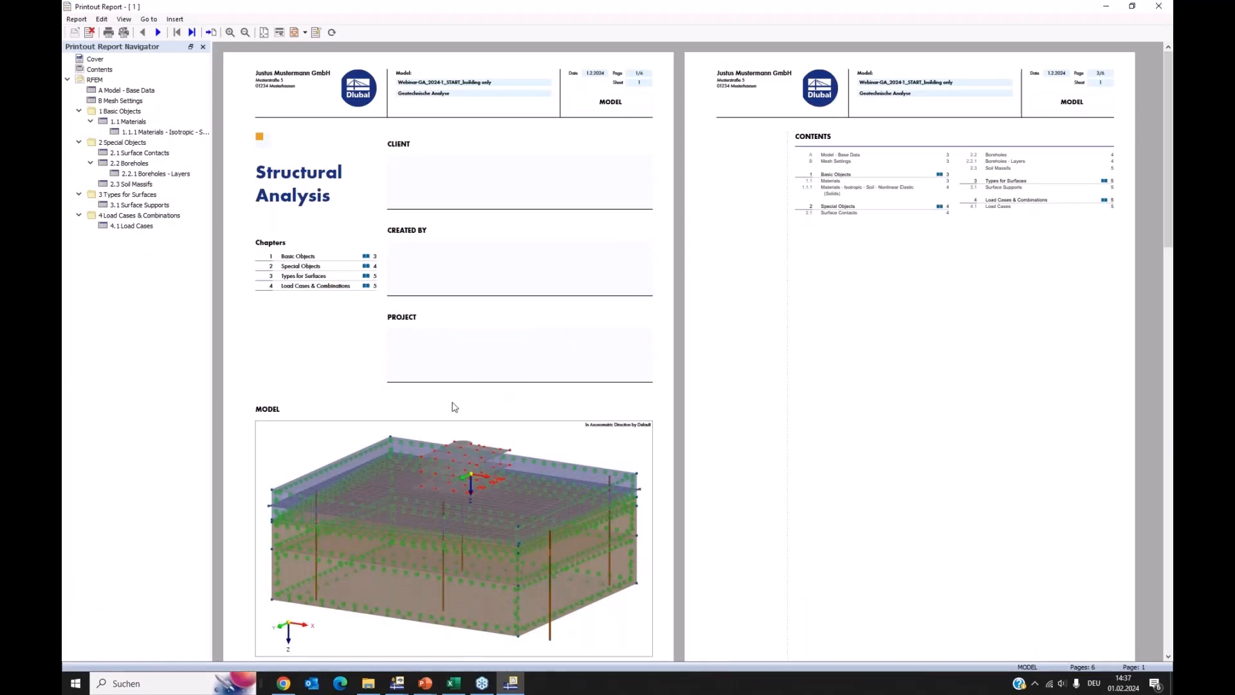
pyautogui.rightClick(275, 446)
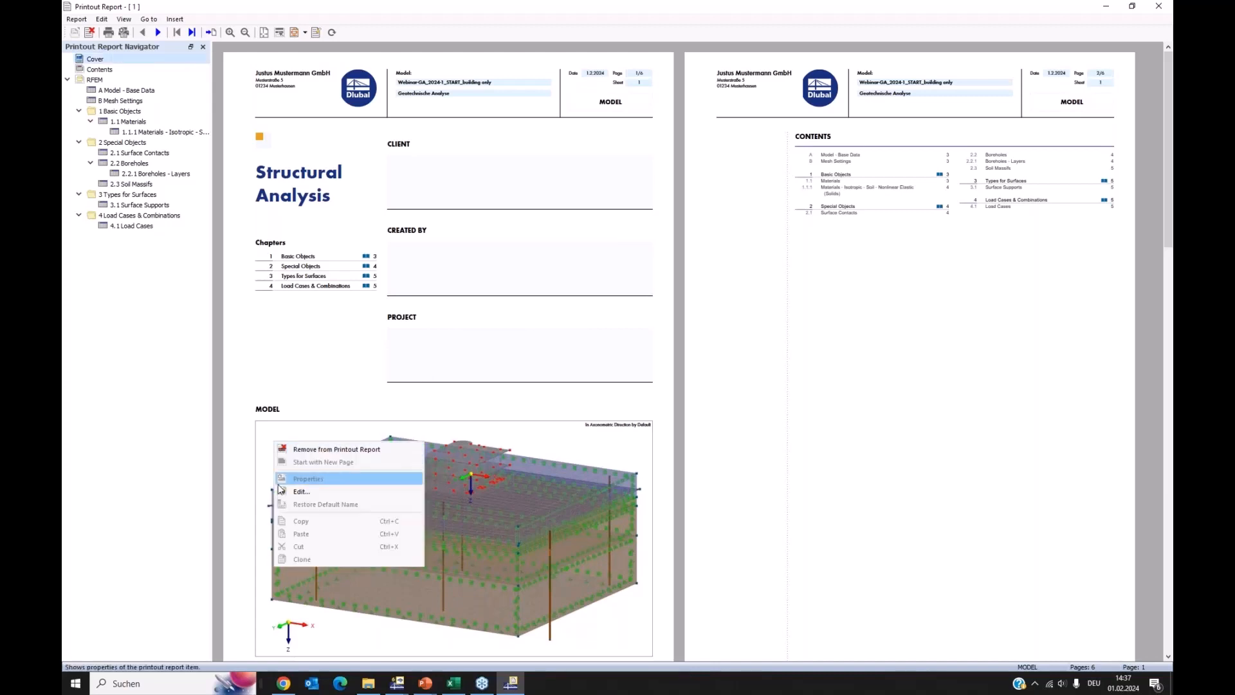
pyautogui.click(314, 359)
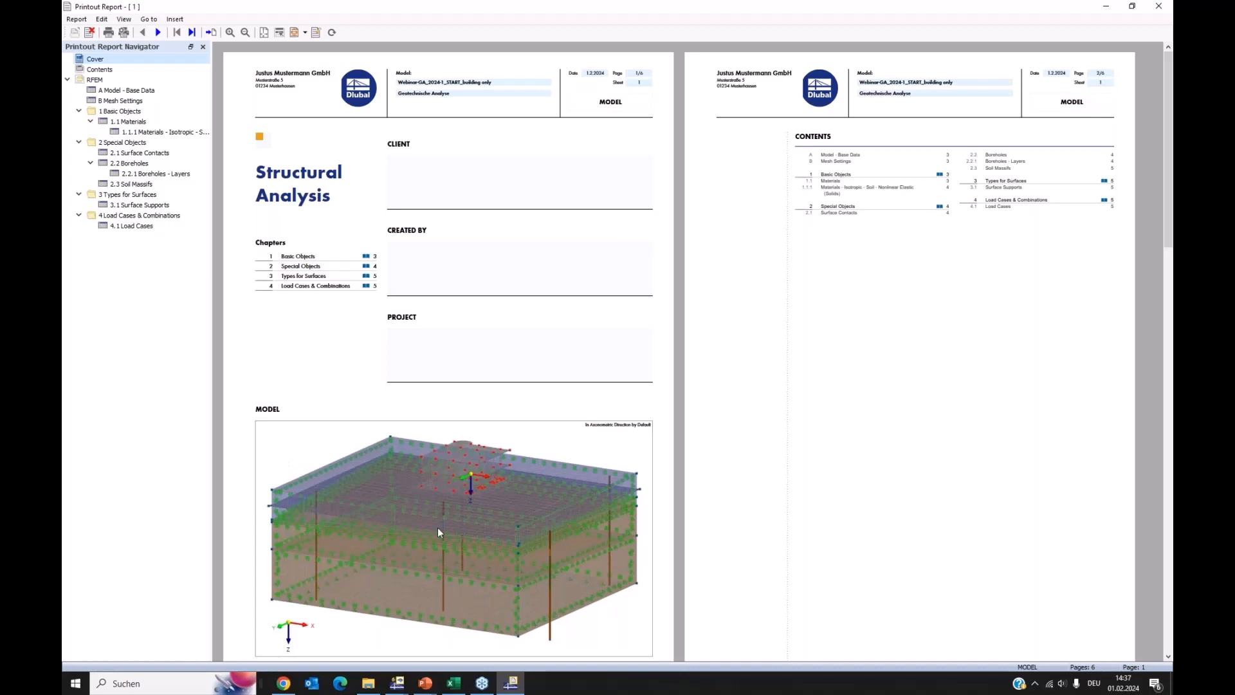
# Examine the report's pages on base data, mesh settings, soil materials, surface contacts, boreholes with layers, and soil massifs
pyautogui.scroll(-2, 457, 450)
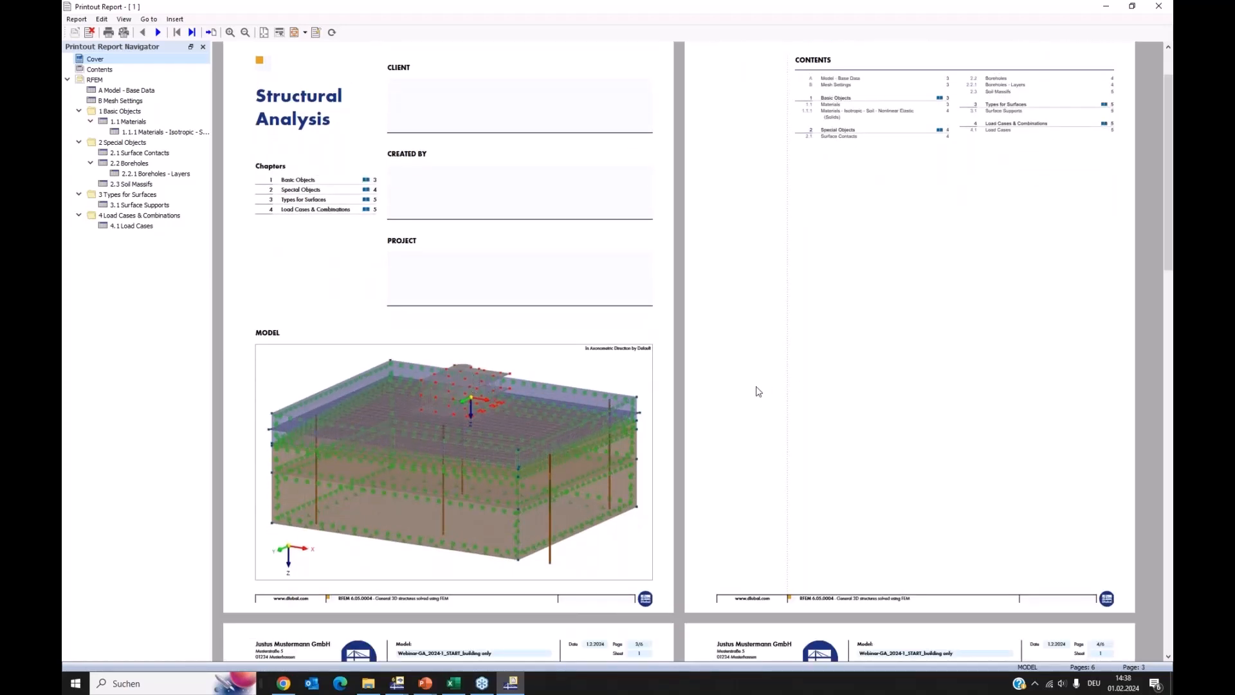
pyautogui.scroll(-4, 753, 386)
pyautogui.scroll(-10, 614, 384)
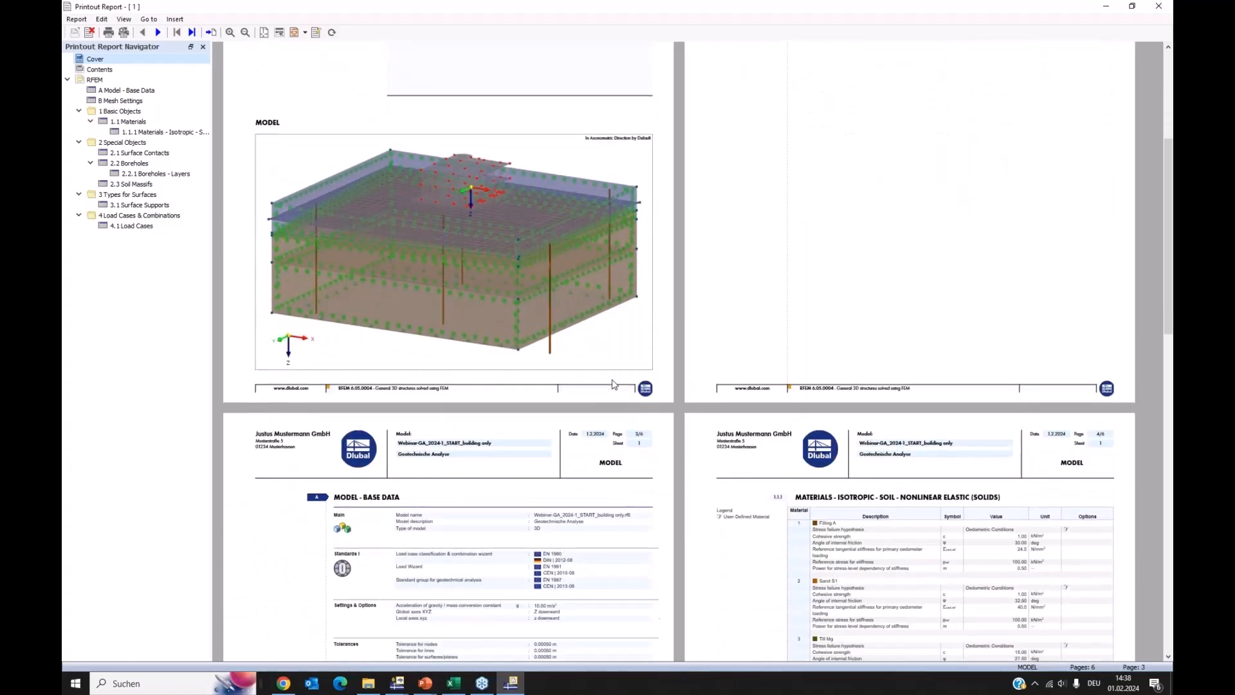
pyautogui.scroll(-2, 551, 504)
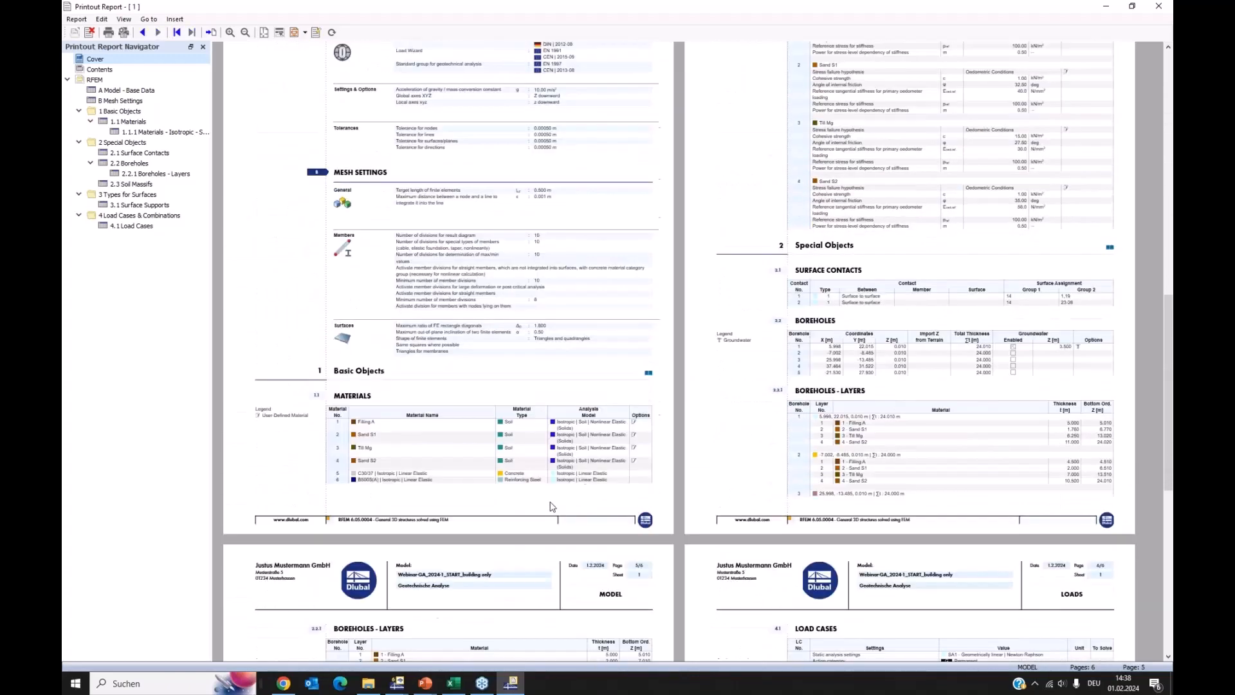
pyautogui.keyDown('ctrl'); pyautogui.scroll(3, 570, 513); pyautogui.keyUp('ctrl')
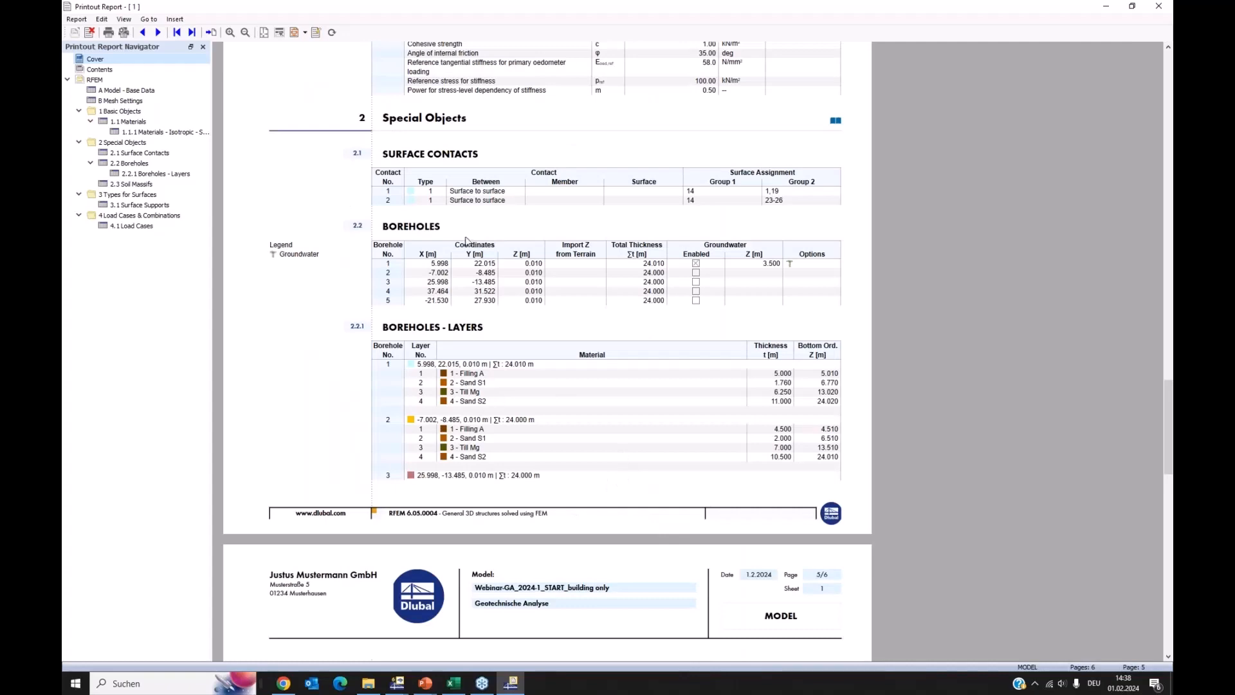
pyautogui.scroll(-1, 494, 413)
pyautogui.scroll(-6, 494, 413)
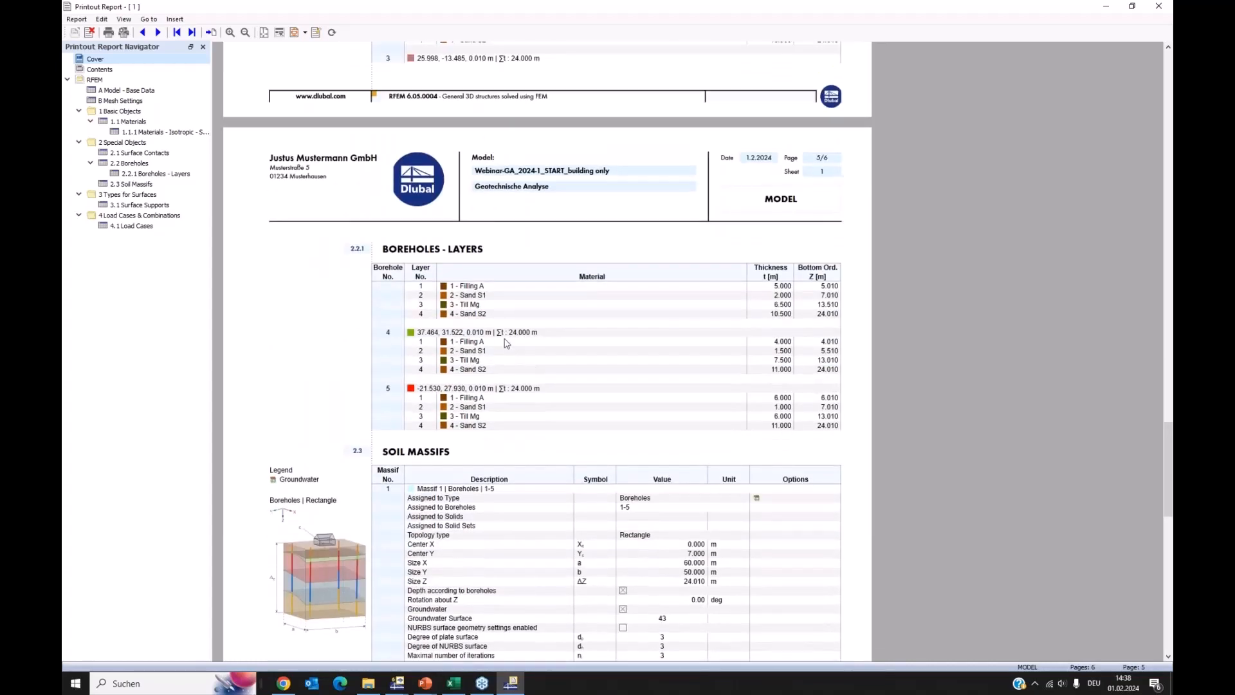
pyautogui.scroll(12, 506, 319)
pyautogui.scroll(1, 529, 349)
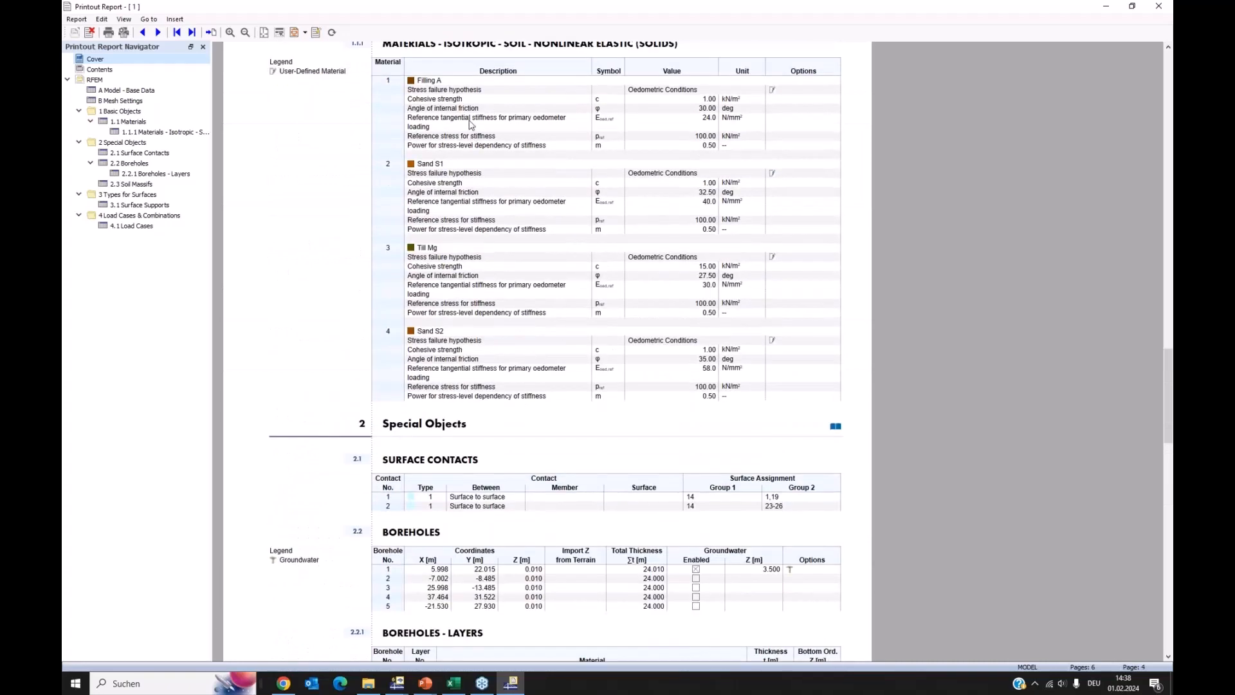
# Examine the remaining report pages on borehole layers, the soil massif, surface supports and load cases through to the last page
pyautogui.scroll(-5, 651, 284)
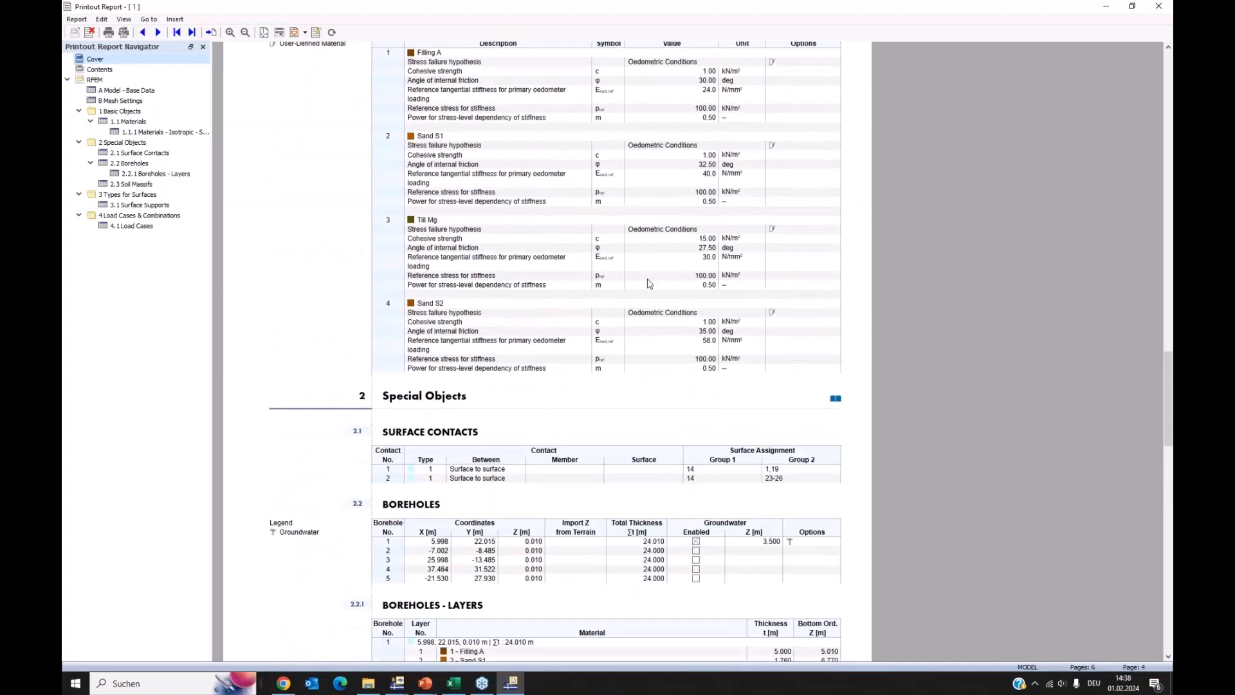
pyautogui.scroll(-12, 669, 320)
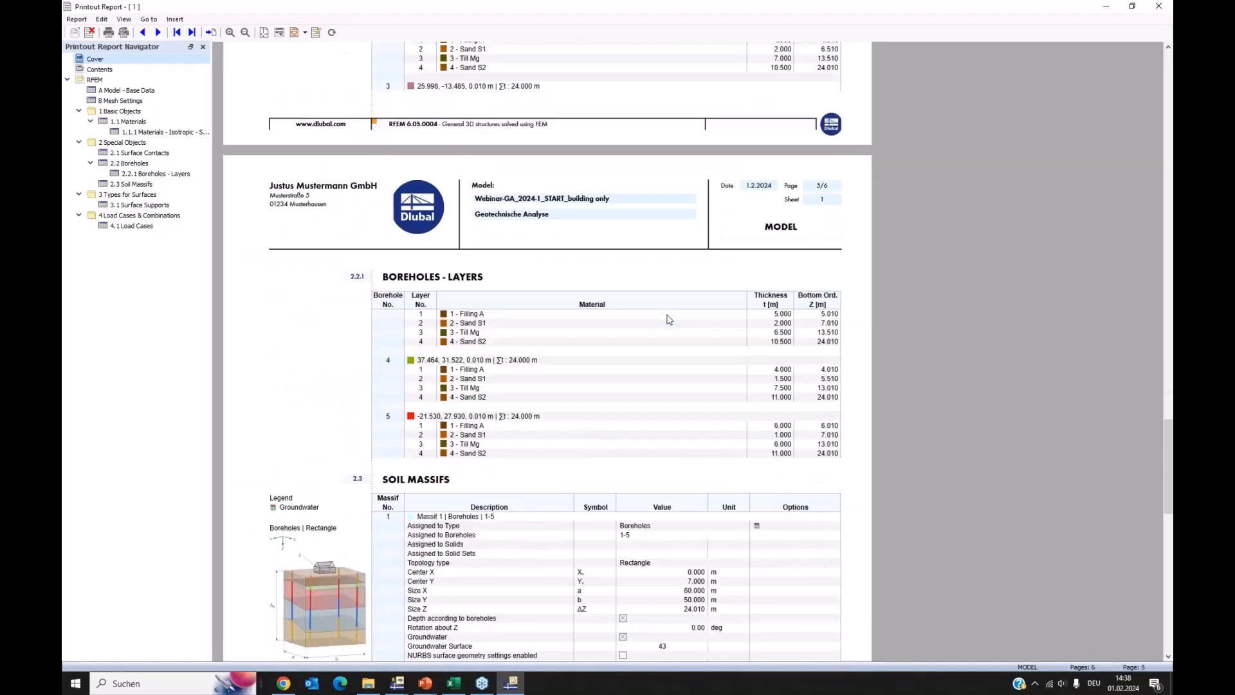
pyautogui.scroll(-5, 670, 329)
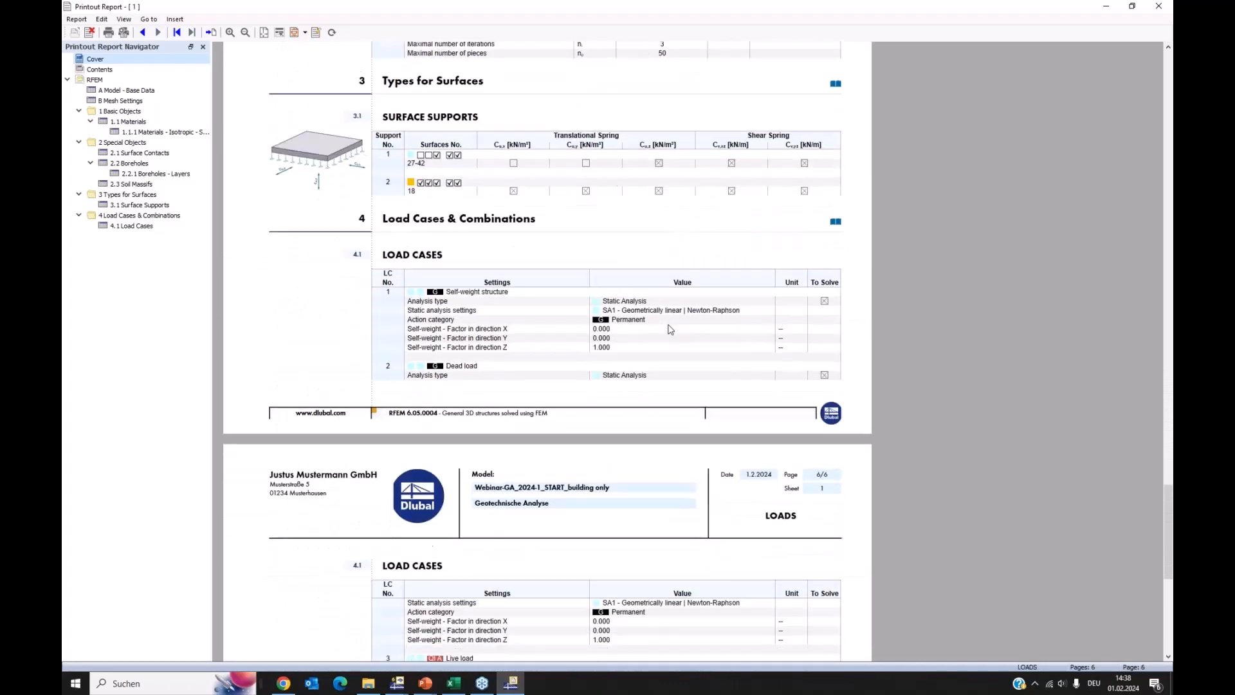
pyautogui.keyDown('ctrl'); pyautogui.scroll(-2, 670, 330); pyautogui.keyUp('ctrl')
pyautogui.scroll(-1, 670, 333)
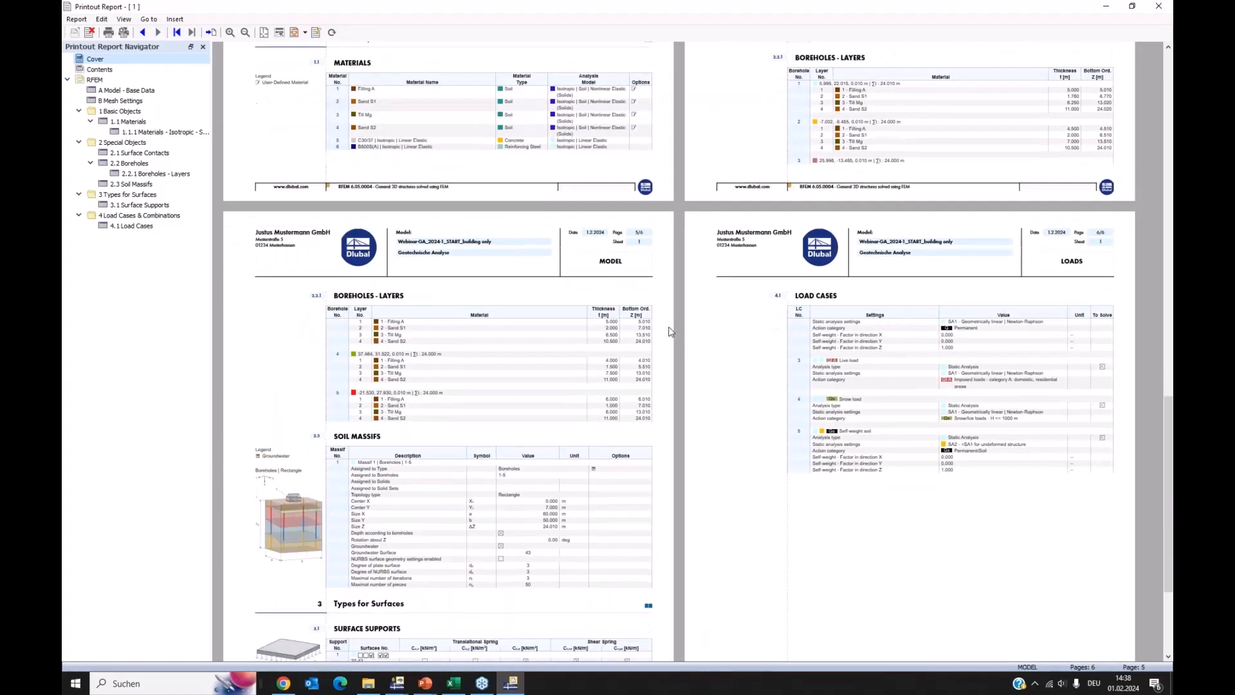
pyautogui.keyDown('ctrl'); pyautogui.scroll(2, 751, 303); pyautogui.keyUp('ctrl')
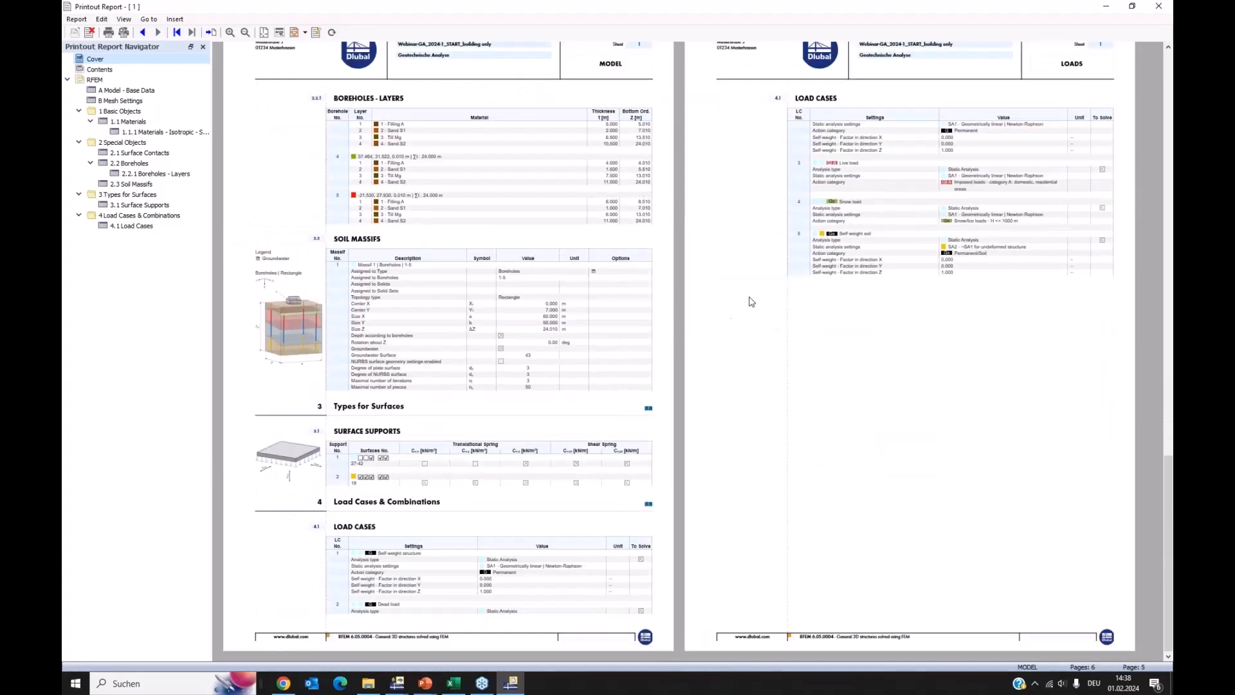
# Switch back to the RFEM building-only model and open borehole 1 for editing
pyautogui.click(397, 685)
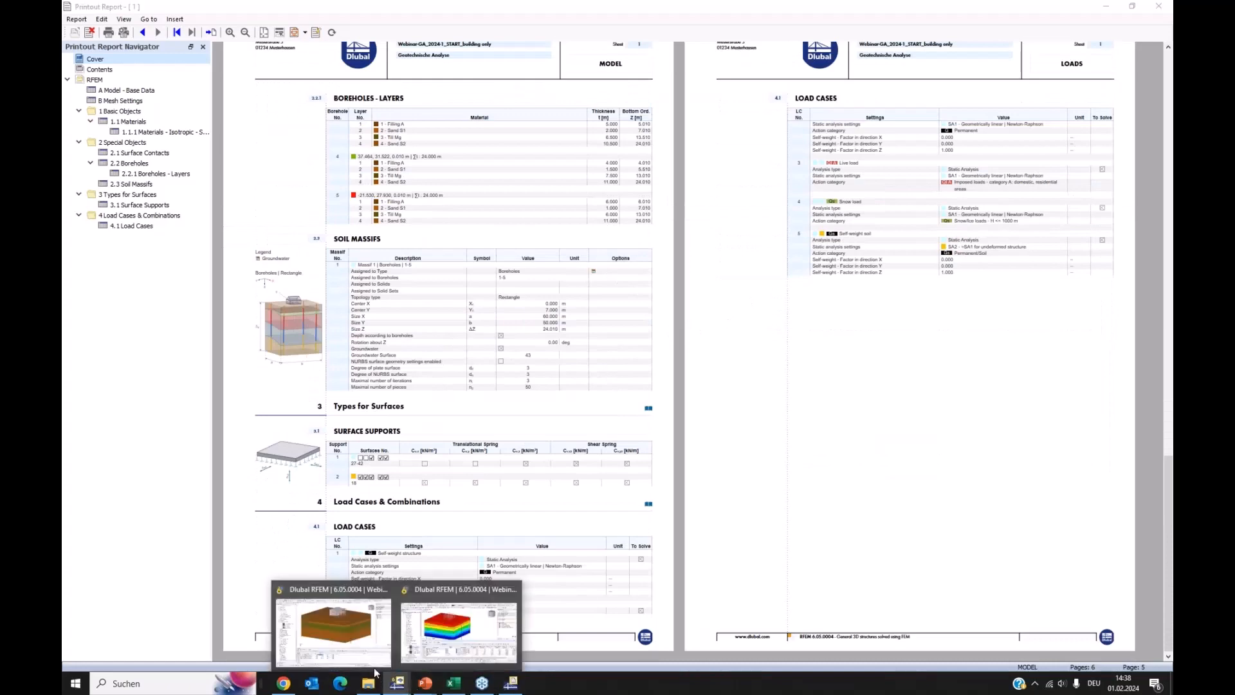
pyautogui.click(366, 635)
pyautogui.scroll(10, 166, 333)
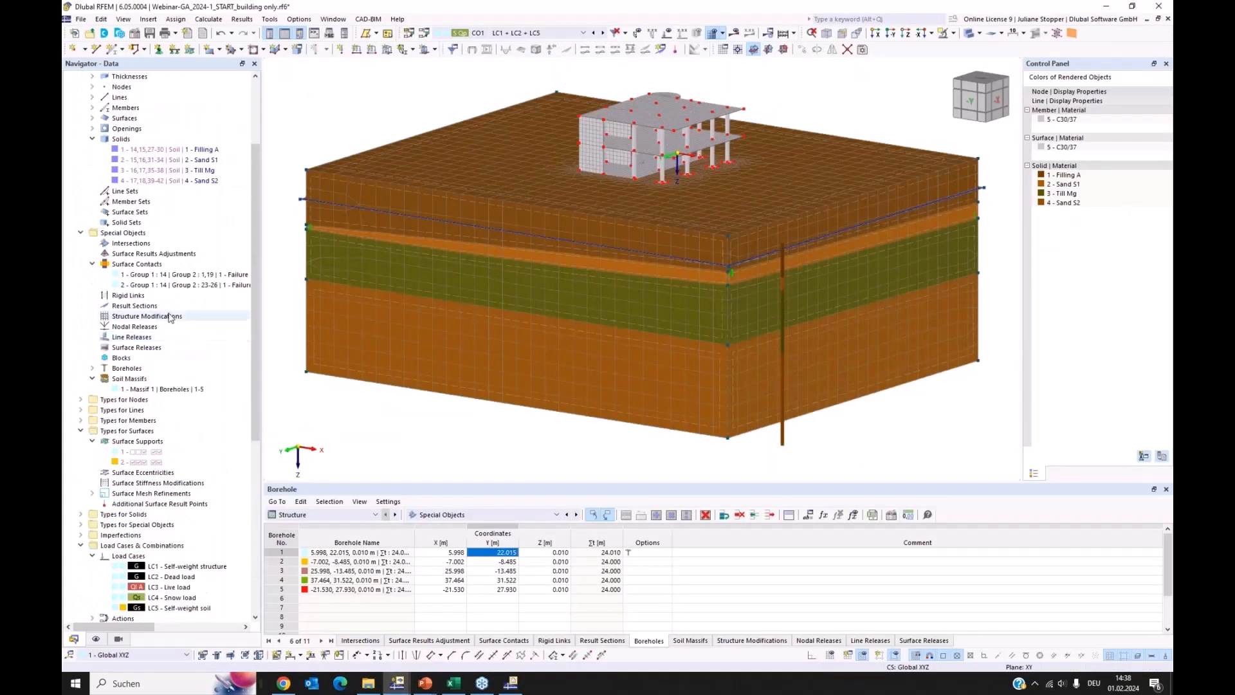
pyautogui.click(91, 369)
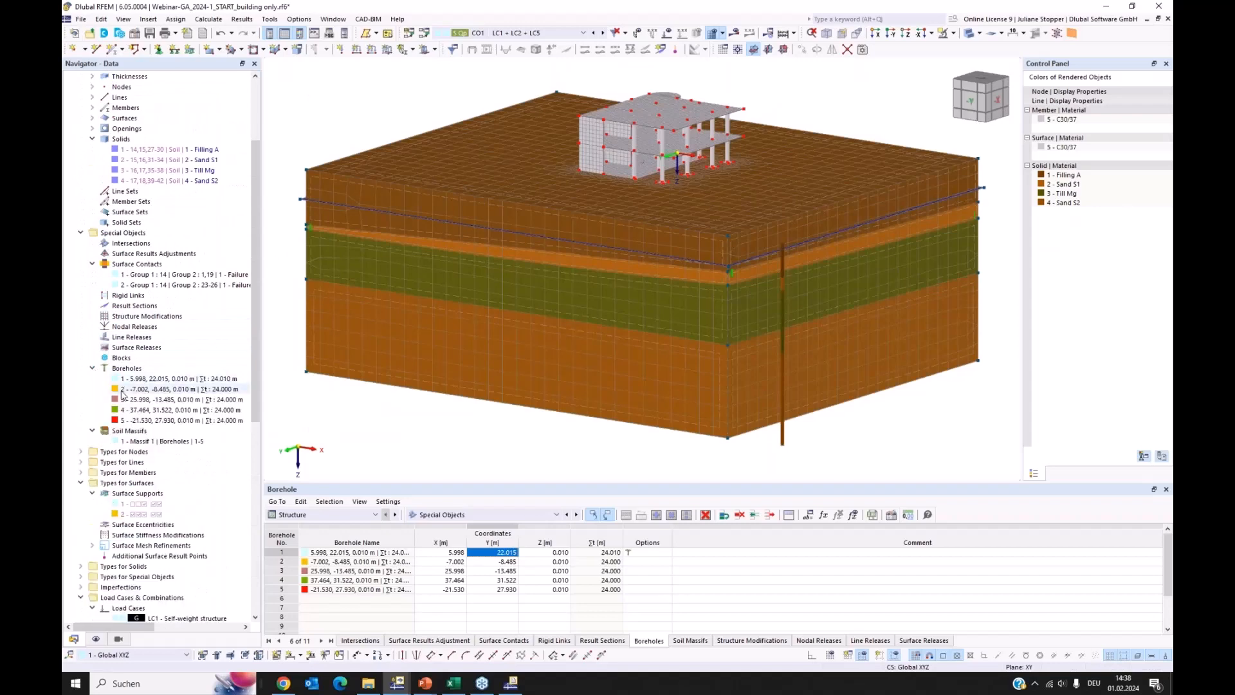
pyautogui.doubleClick(186, 379)
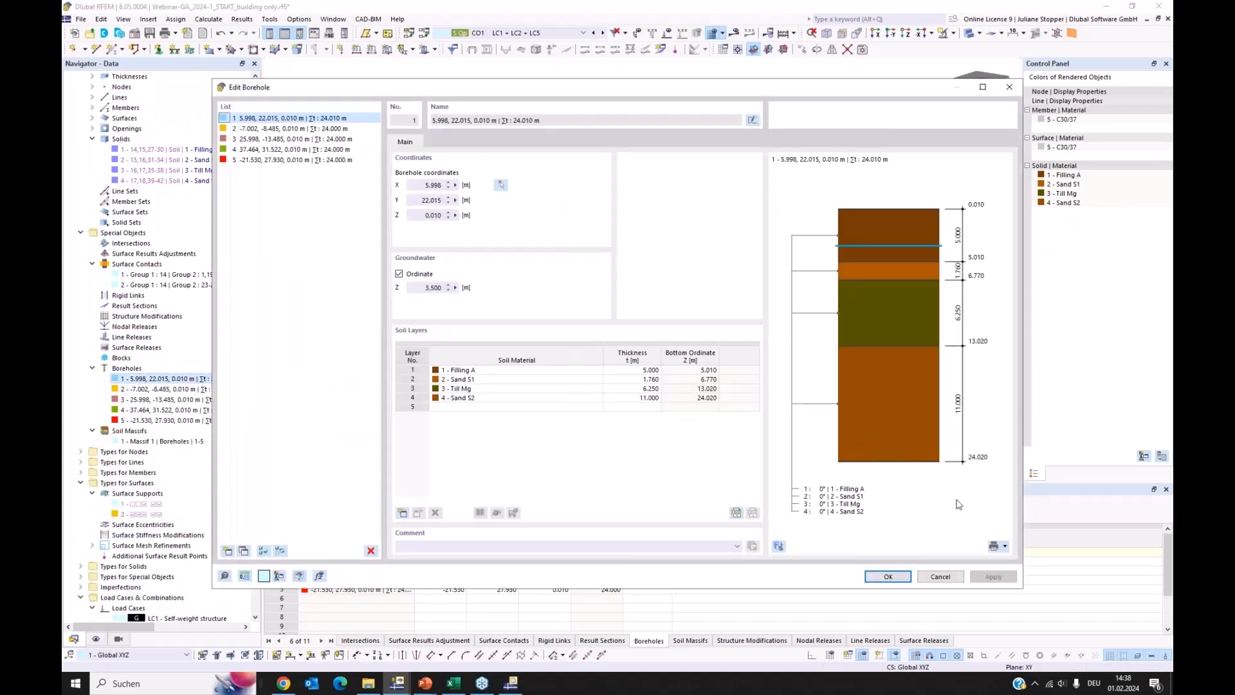
# Send the layer graphic of borehole 1 to printout report 1
pyautogui.click(1005, 548)
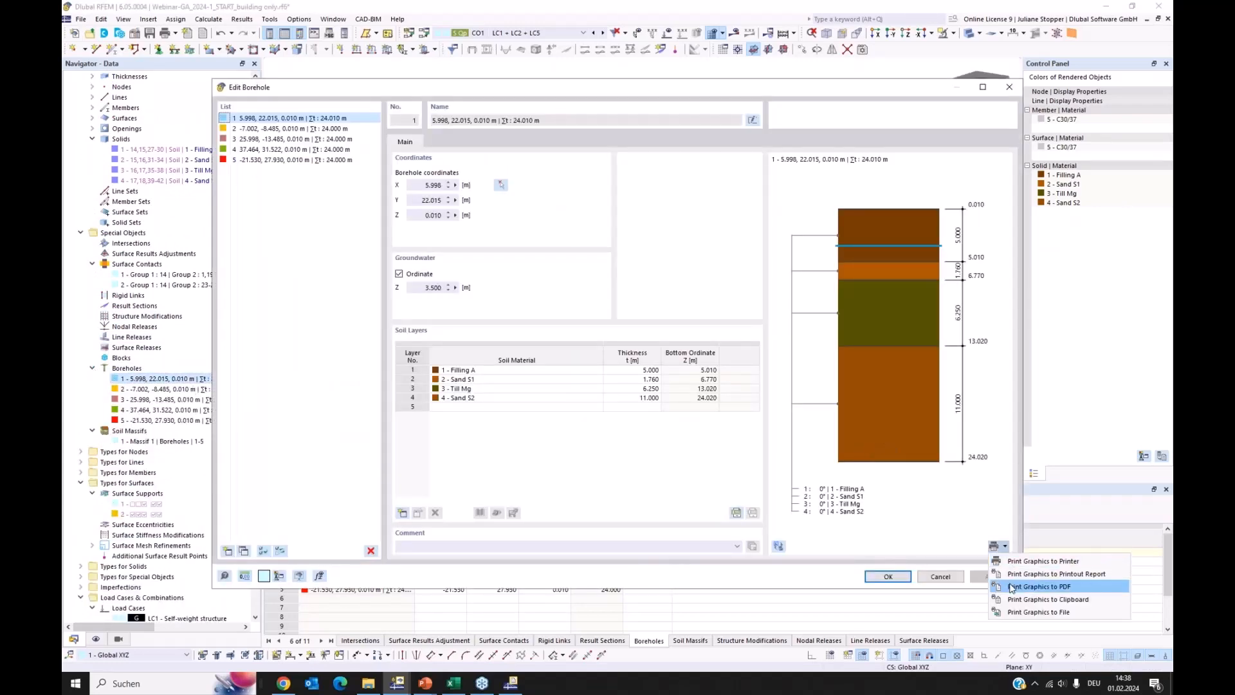
pyautogui.click(1012, 574)
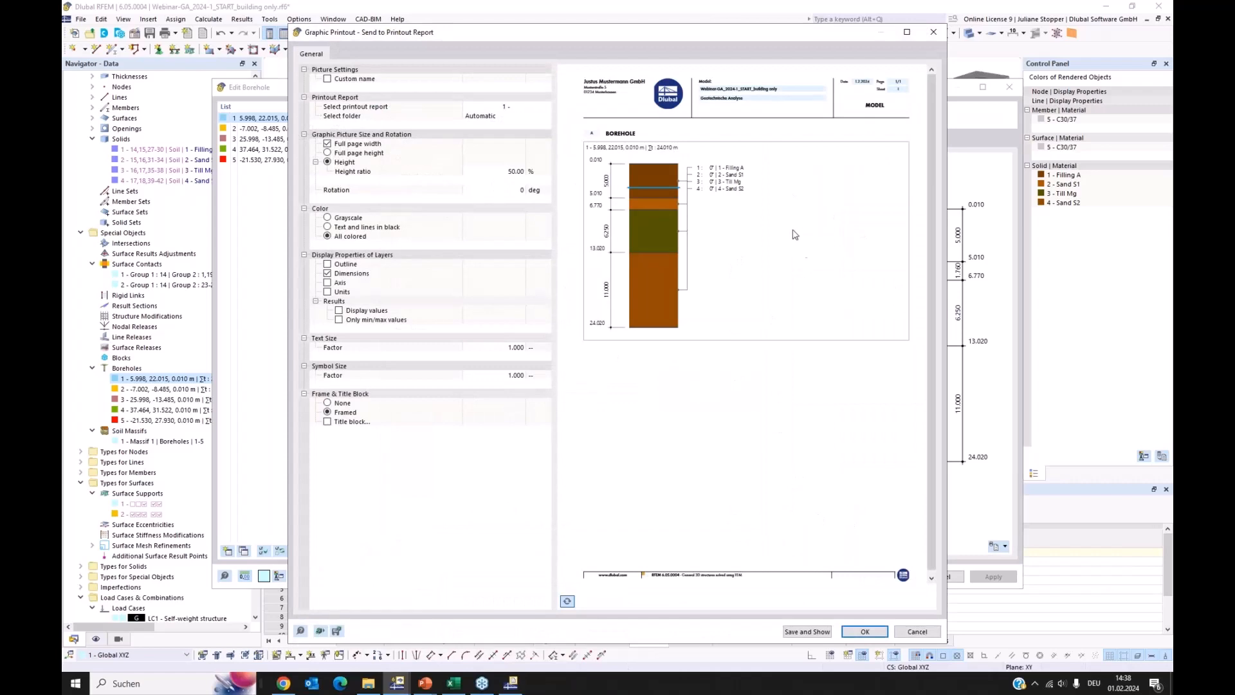
pyautogui.click(866, 632)
# In the printout report, move the Borehole graphic into chapter 2.2 Boreholes, ahead of the layers table, and view that table
pyautogui.click(510, 684)
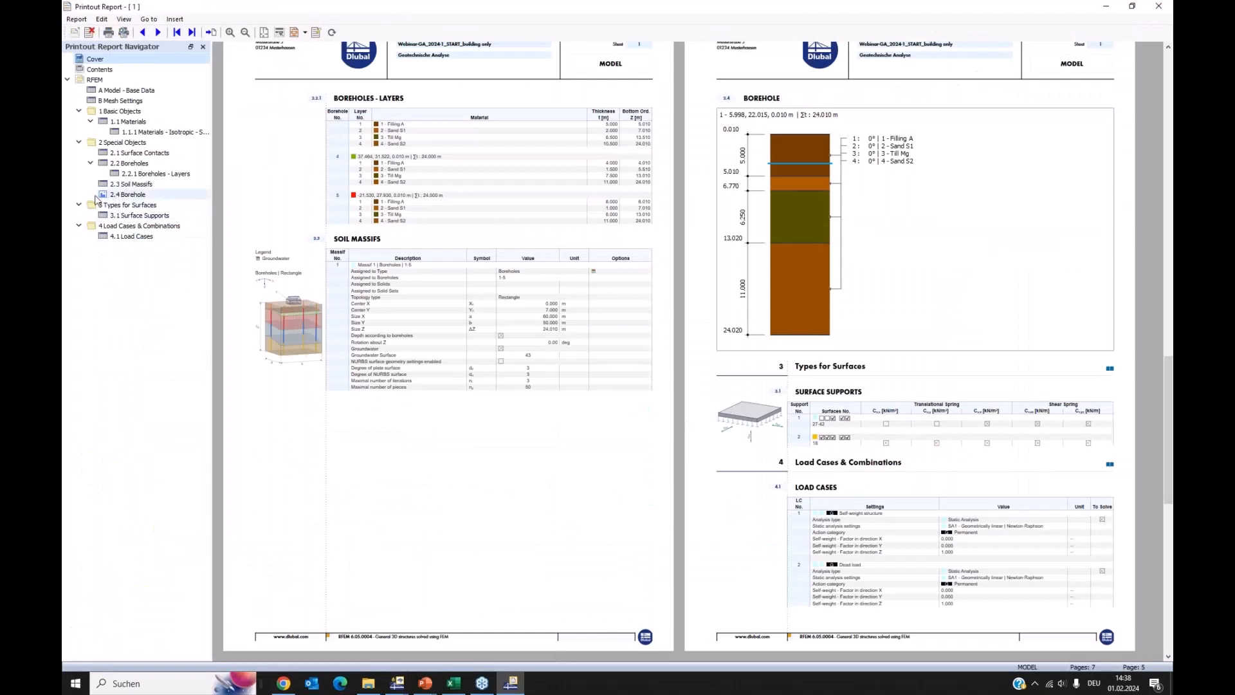
pyautogui.click(103, 197)
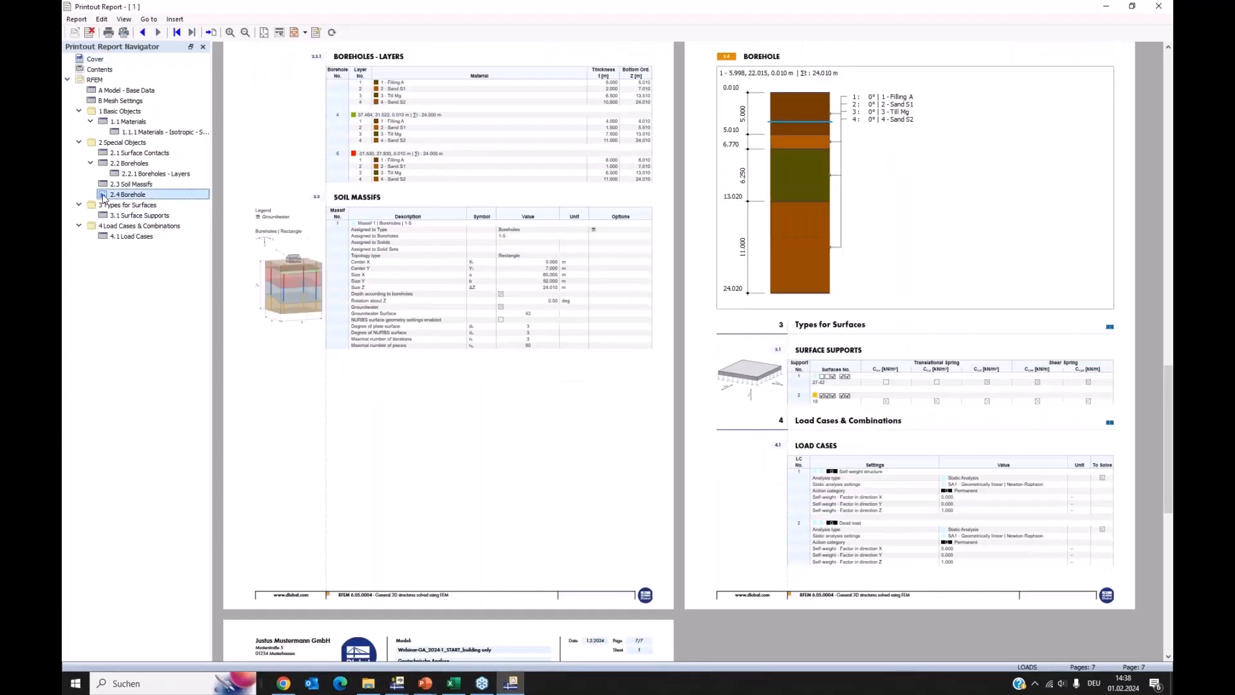
pyautogui.moveTo(103, 194); pyautogui.dragTo(137, 166)
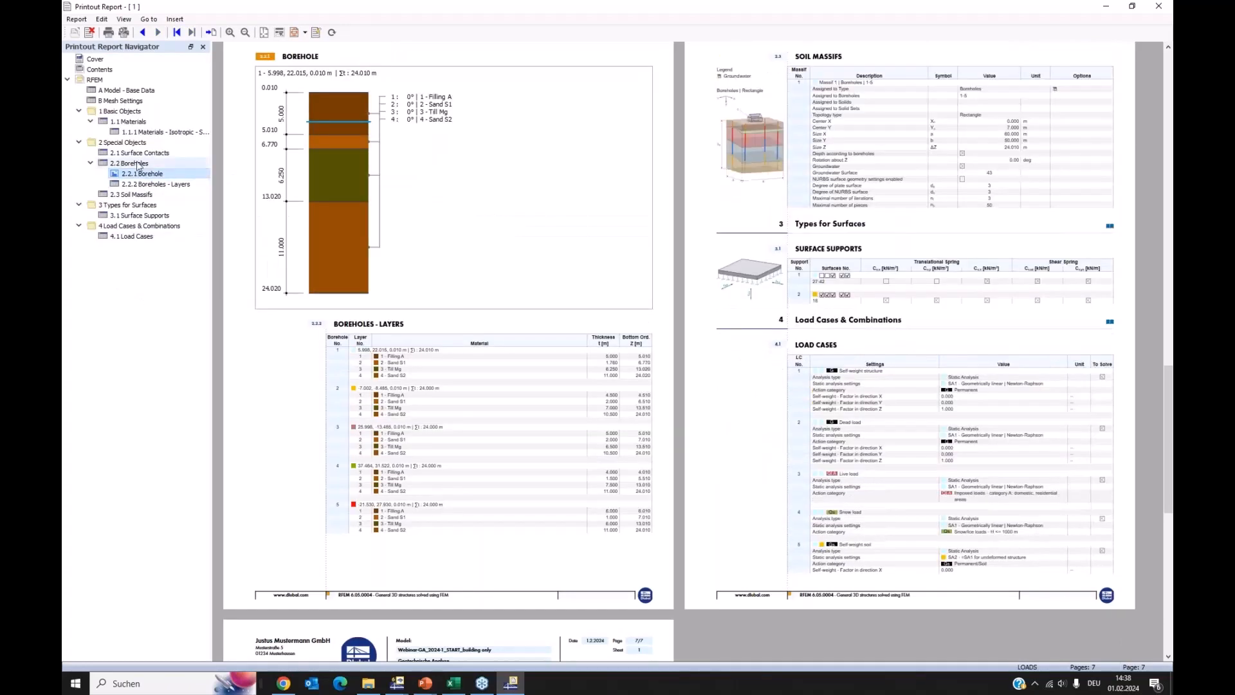
pyautogui.click(143, 184)
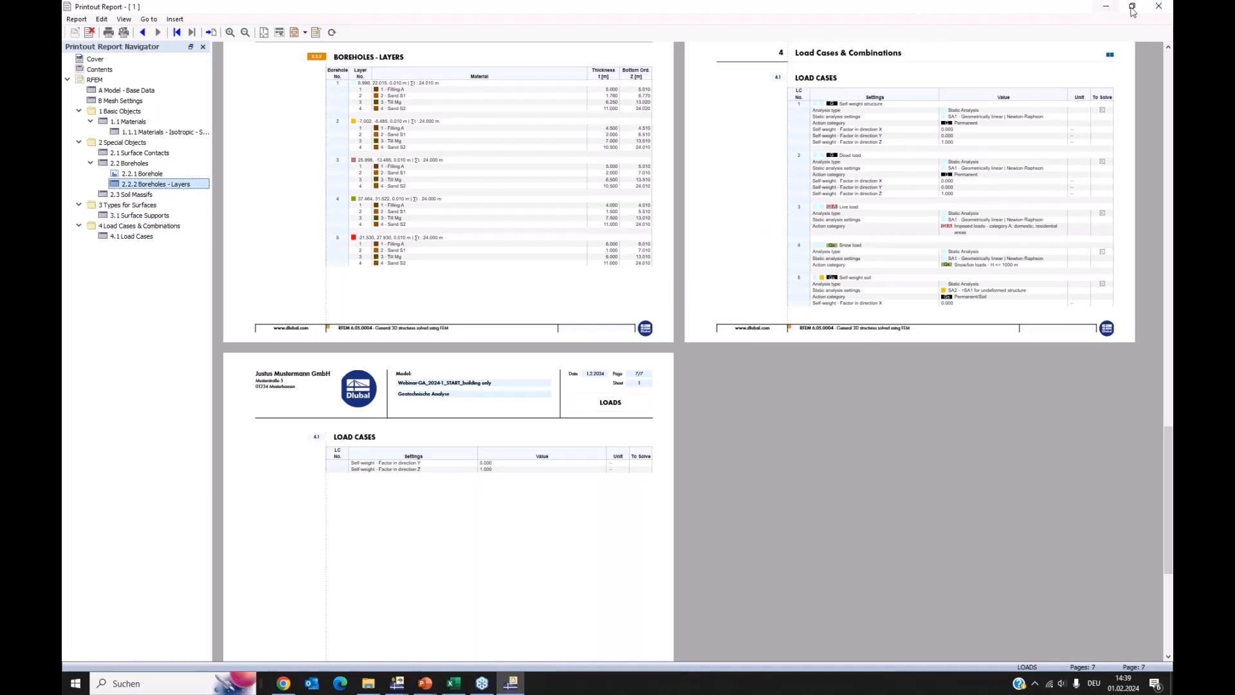
# Leave the report, close the borehole dialog without changes, and bring up the solved model Webinarmodell_2024-1_FINAL_solved maximized
pyautogui.click(1106, 9)
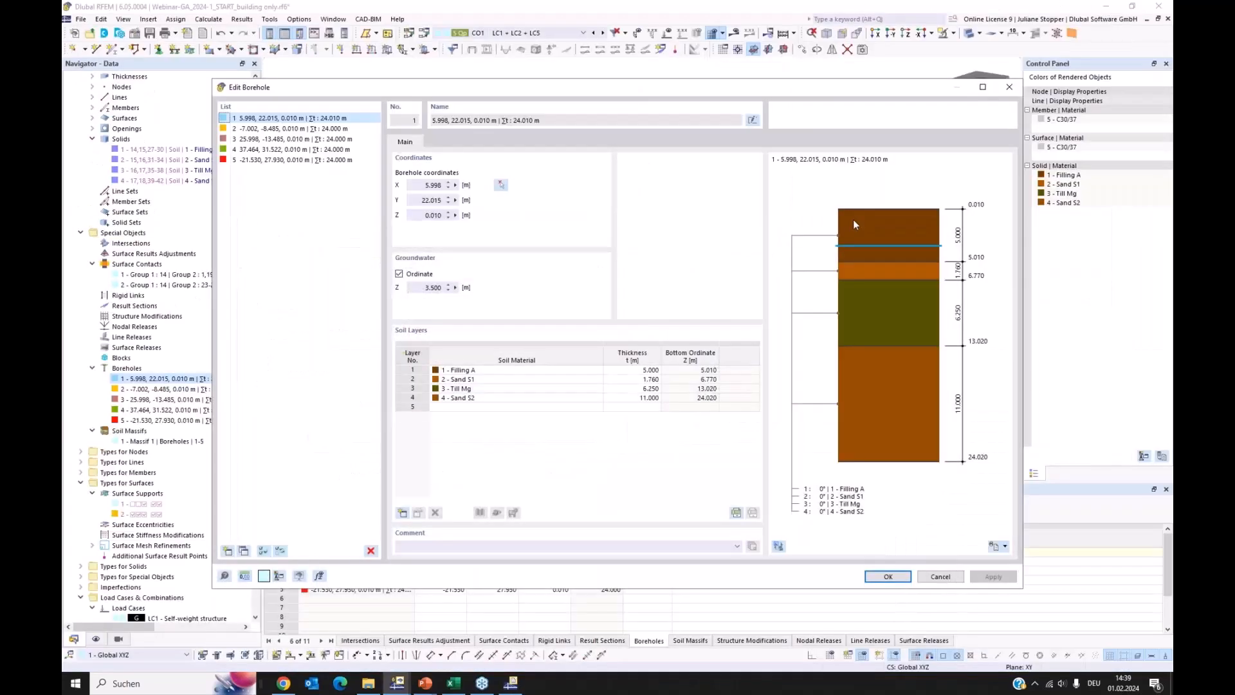
pyautogui.click(940, 577)
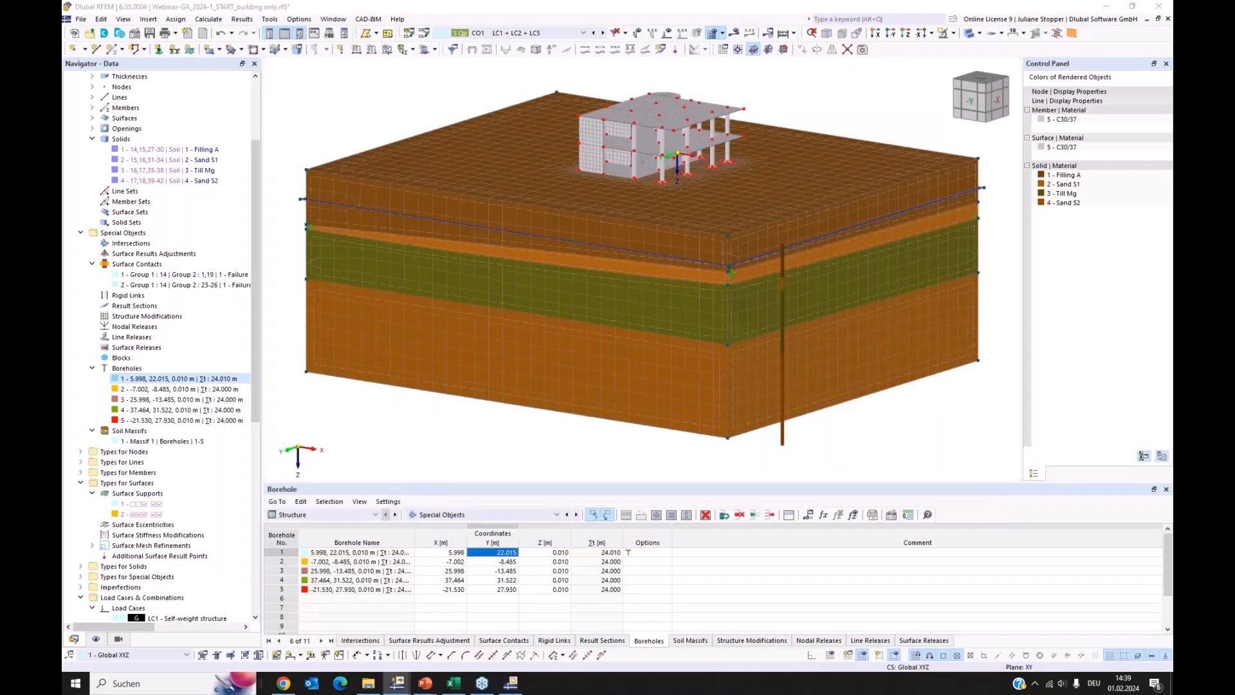
pyautogui.moveTo(62, 70); pyautogui.dragTo(418, 127)
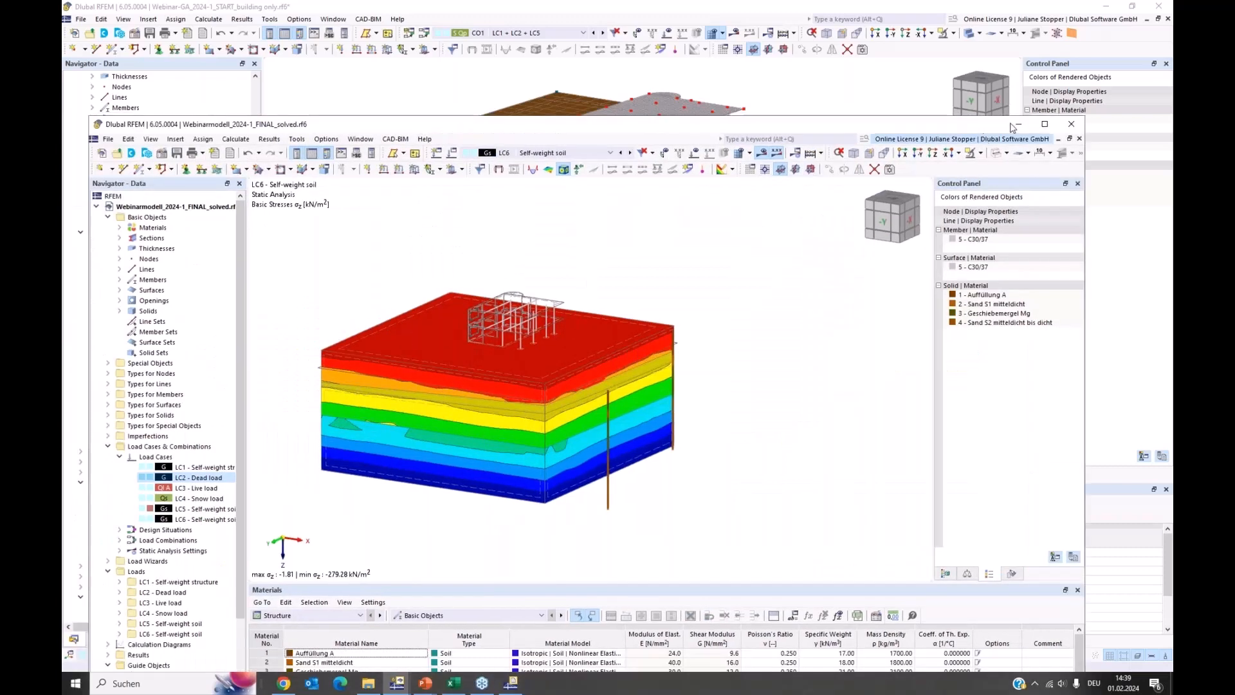
pyautogui.click(1045, 124)
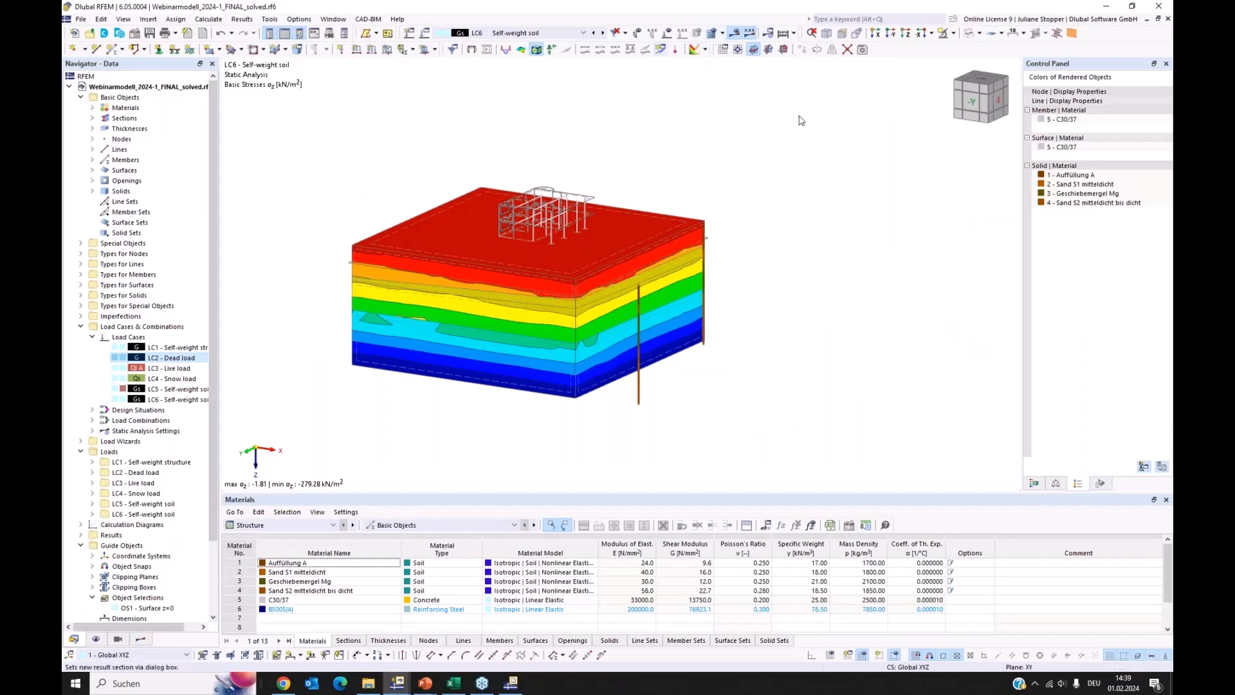
pyautogui.click(242, 20)
pyautogui.click(241, 19)
pyautogui.click(209, 19)
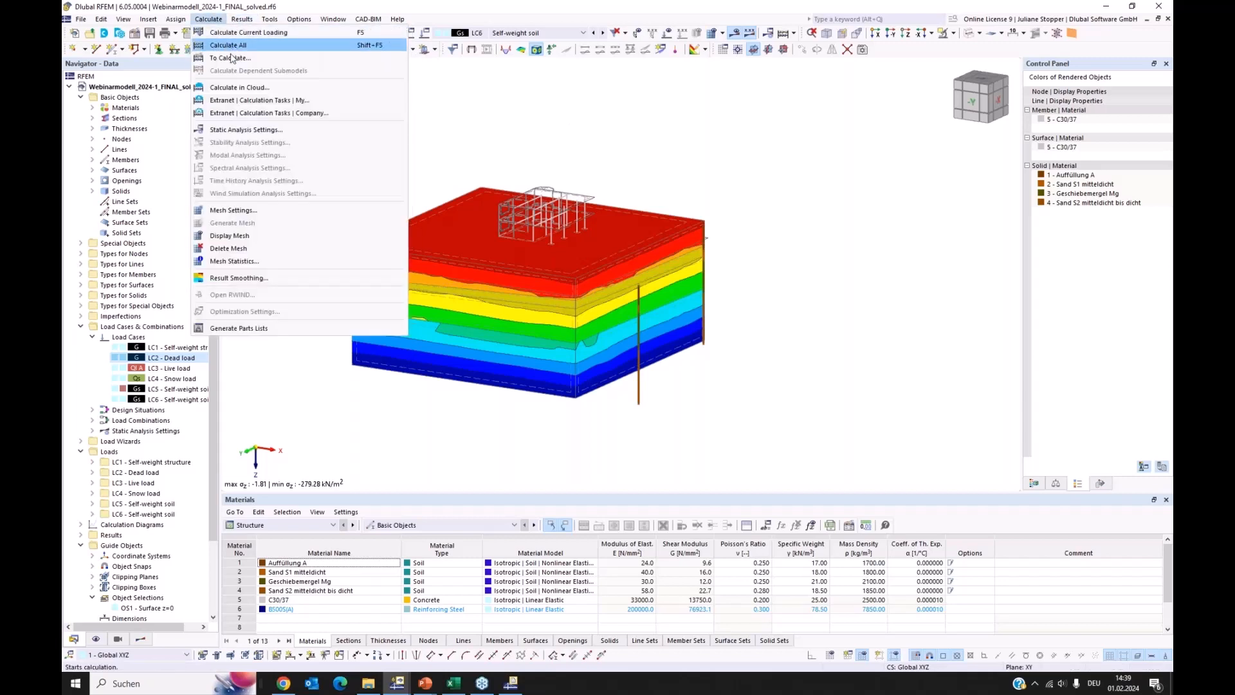
pyautogui.click(623, 128)
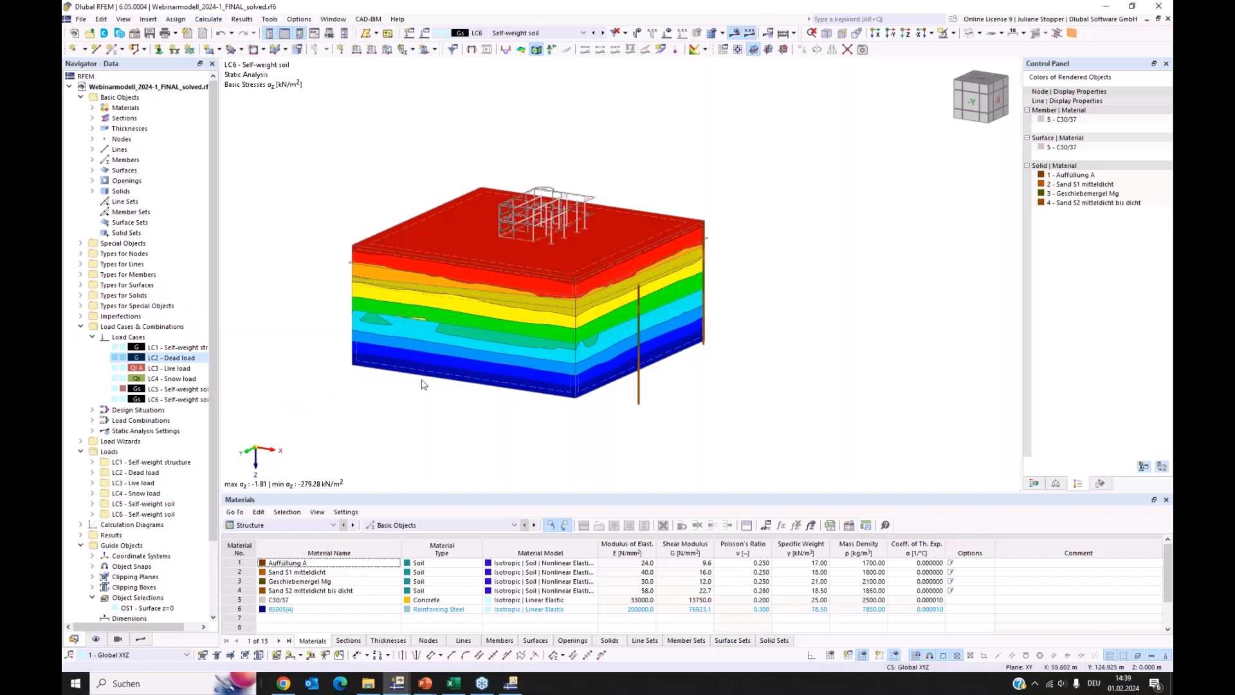
# Open the load cases for editing and examine the settings of LC6 Self-weight soil, LC4 Snow load, LC1 Self-weight structure and LC3 Live load
pyautogui.click(116, 348)
pyautogui.rightClick(116, 349)
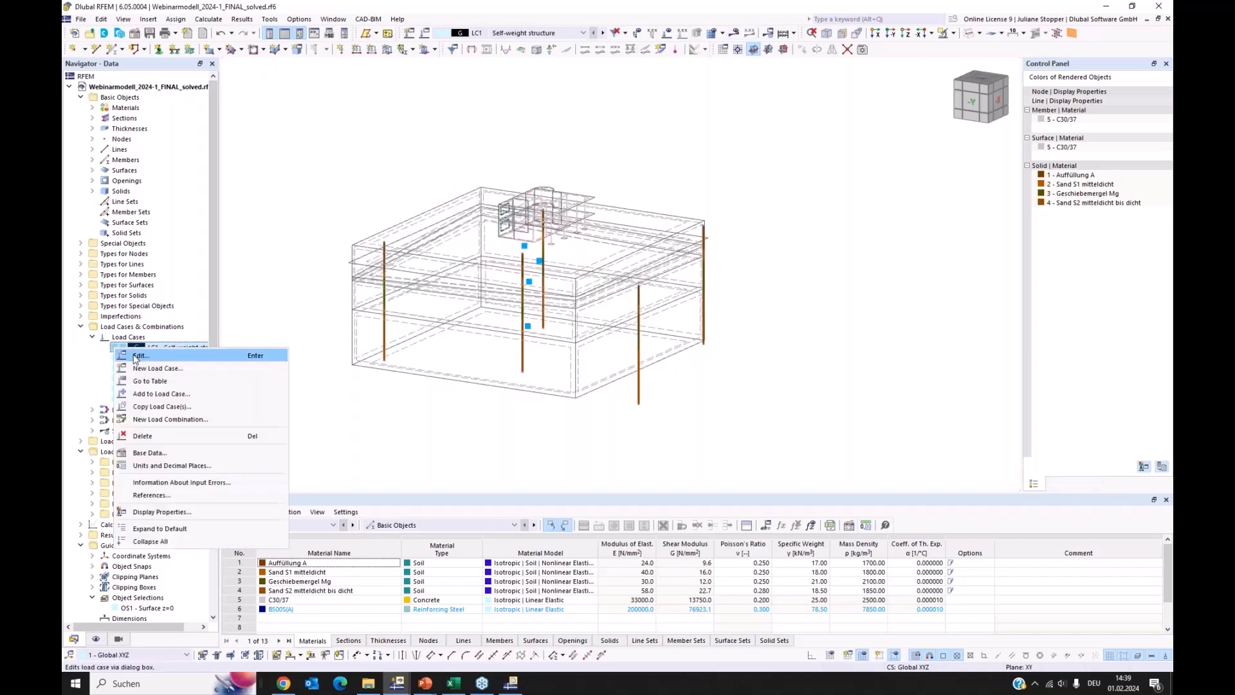
pyautogui.click(136, 357)
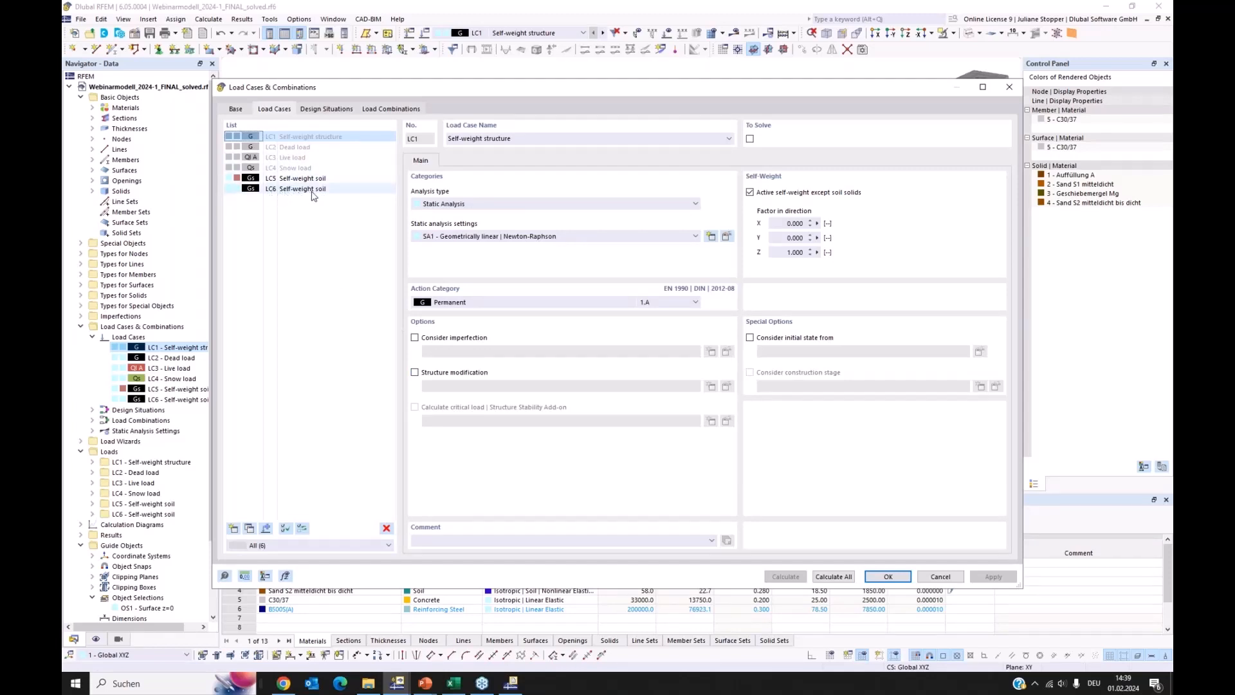
pyautogui.click(250, 189)
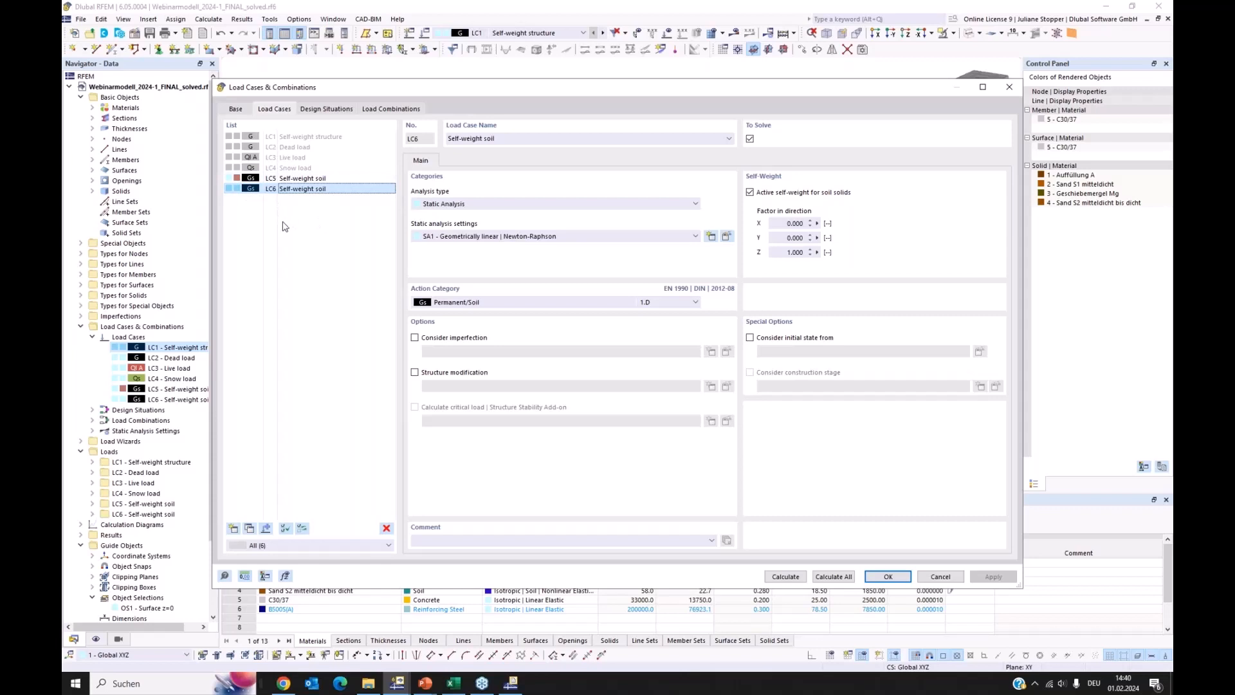
pyautogui.click(281, 168)
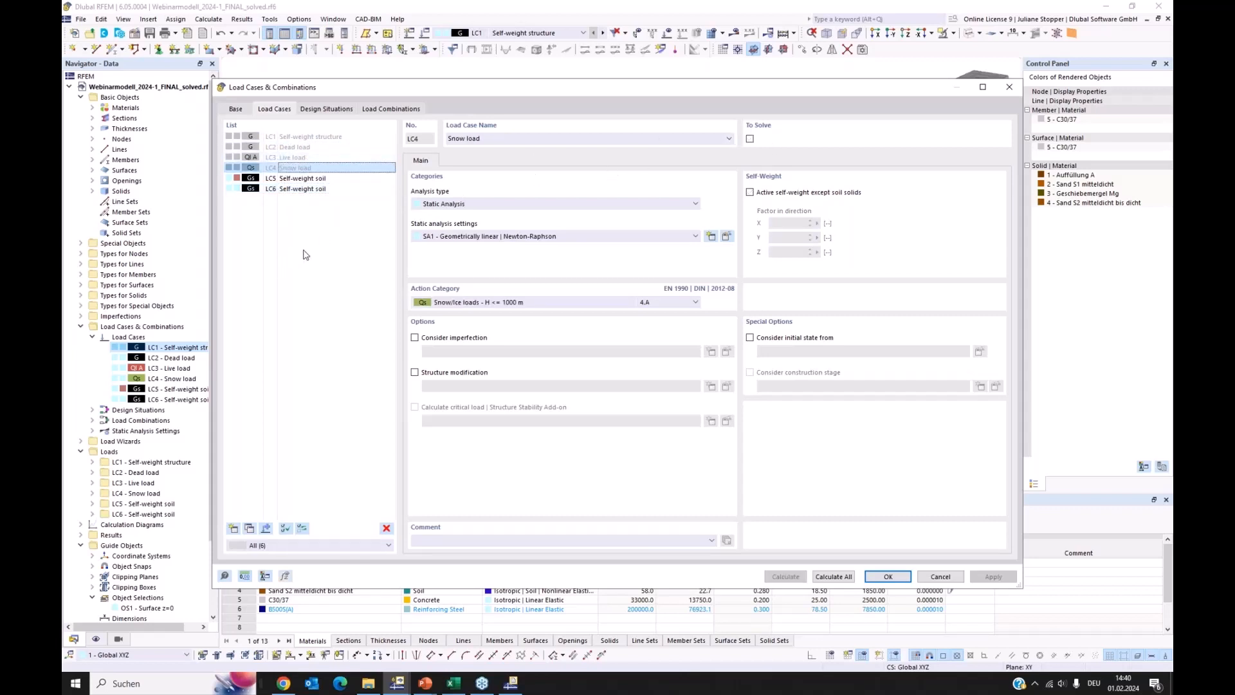
pyautogui.moveTo(358, 91); pyautogui.dragTo(423, 95)
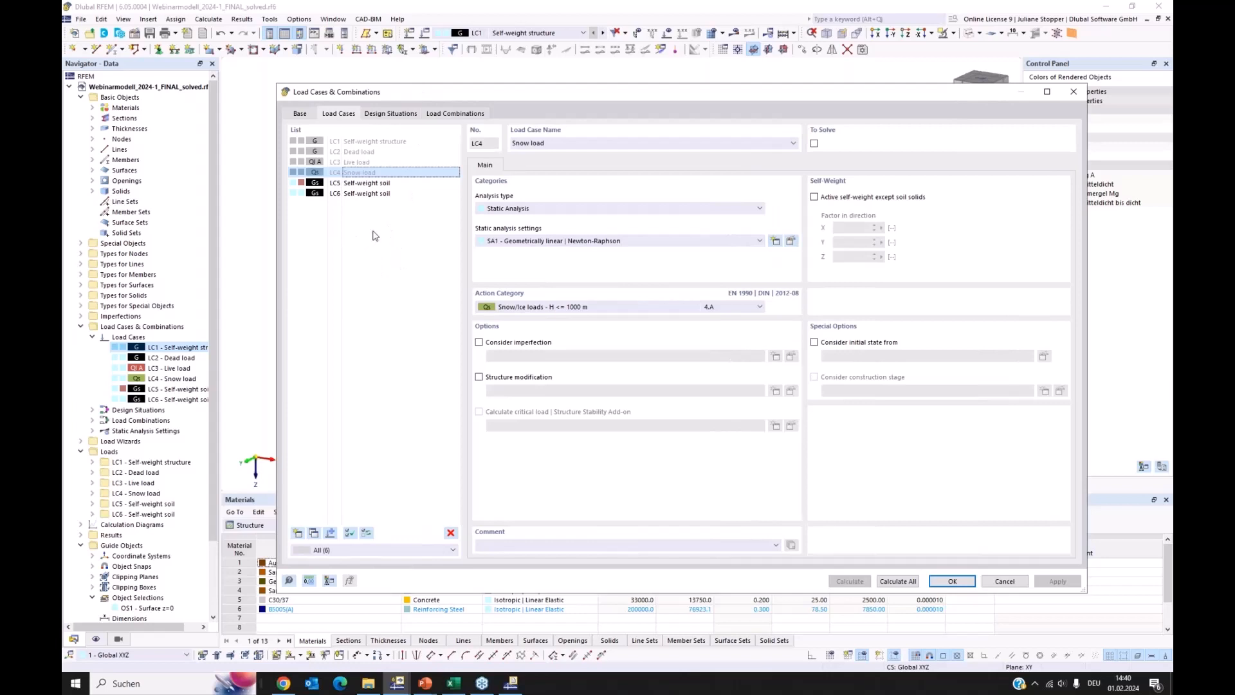
pyautogui.click(355, 142)
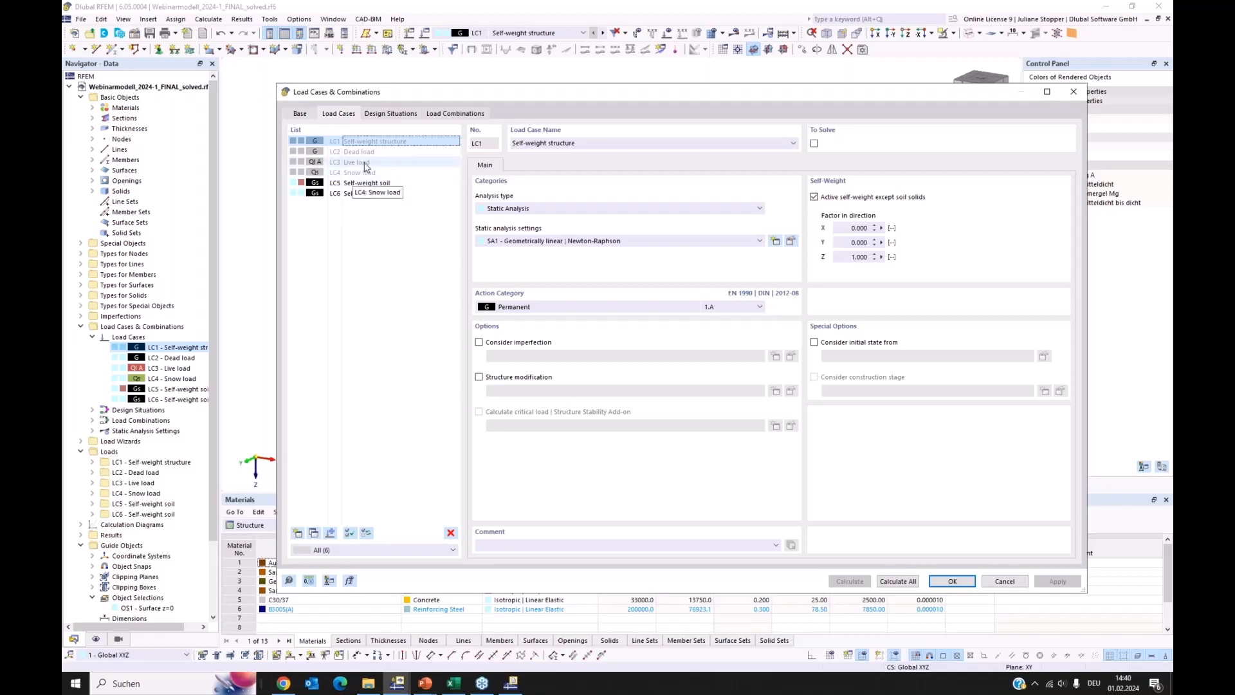
pyautogui.click(357, 162)
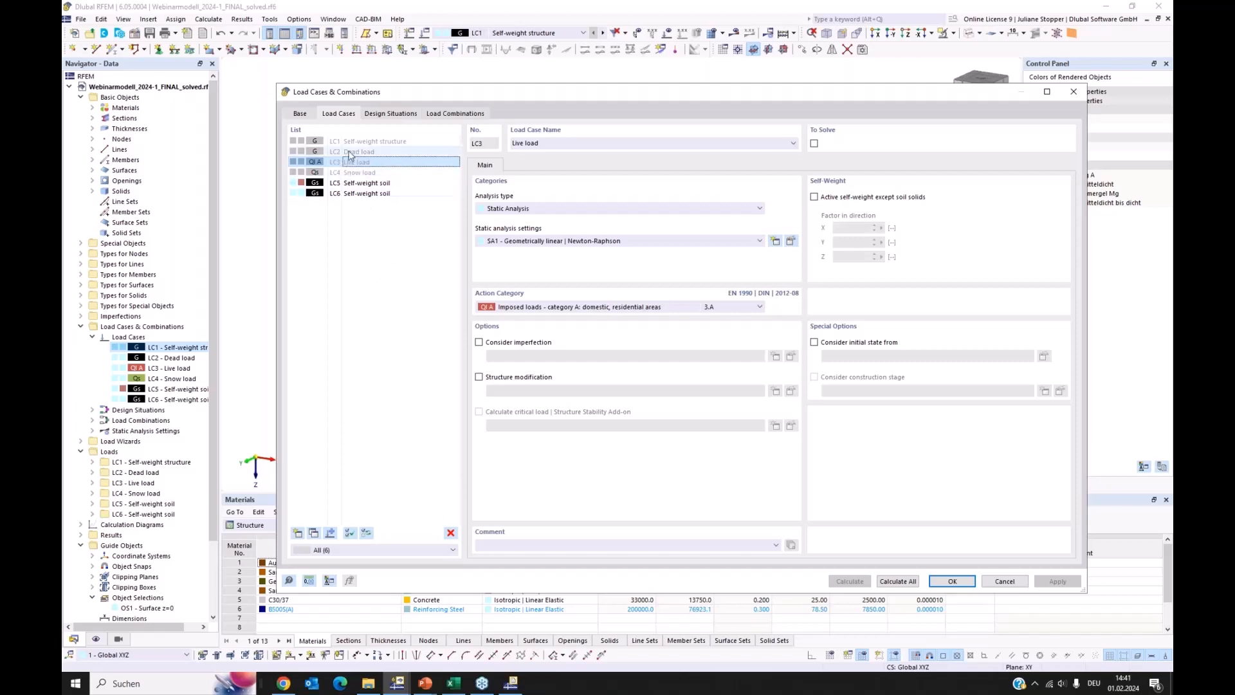
# Examine the settings of load cases LC1 to LC4 and of load combination CO1, and leave the load case settings without changes
pyautogui.click(356, 142)
pyautogui.click(355, 152)
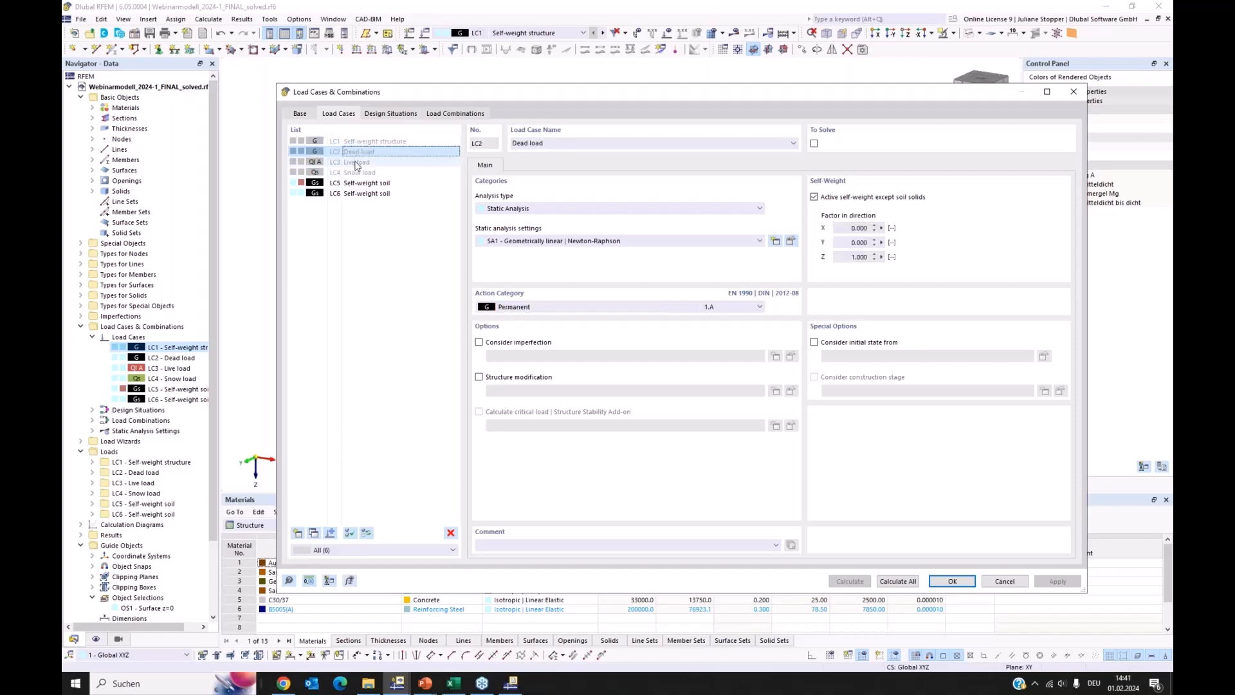
pyautogui.click(354, 162)
pyautogui.click(354, 171)
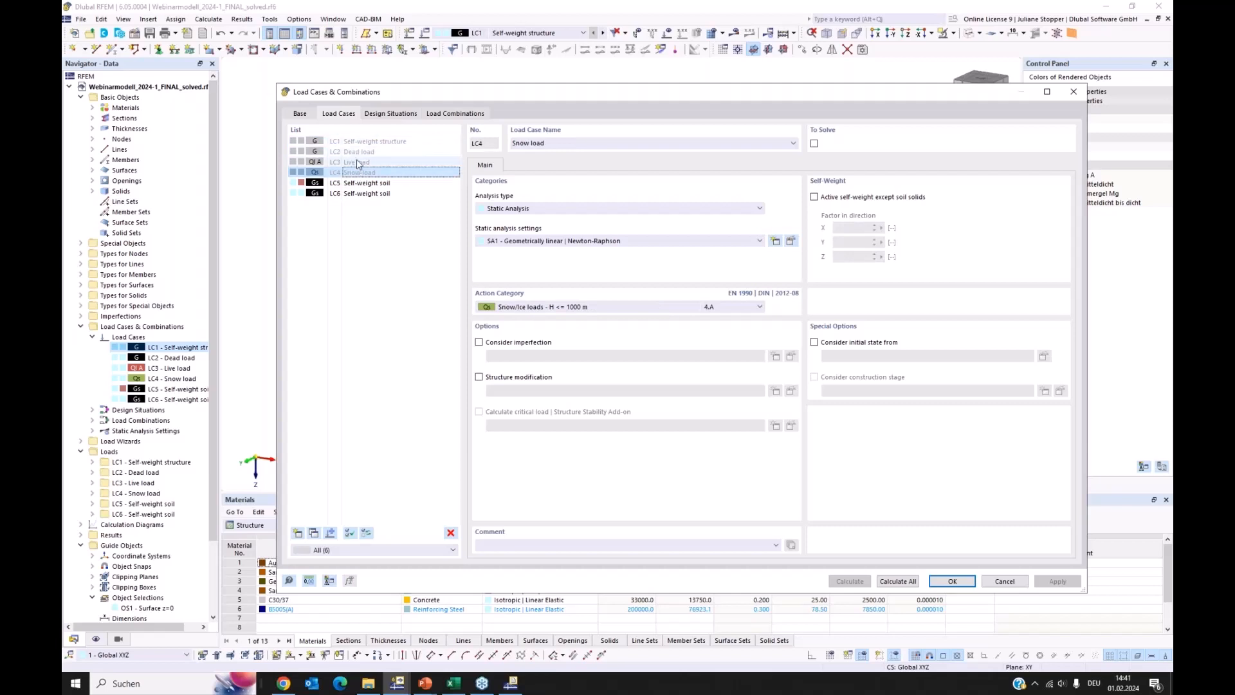
pyautogui.moveTo(451, 91); pyautogui.dragTo(862, 172)
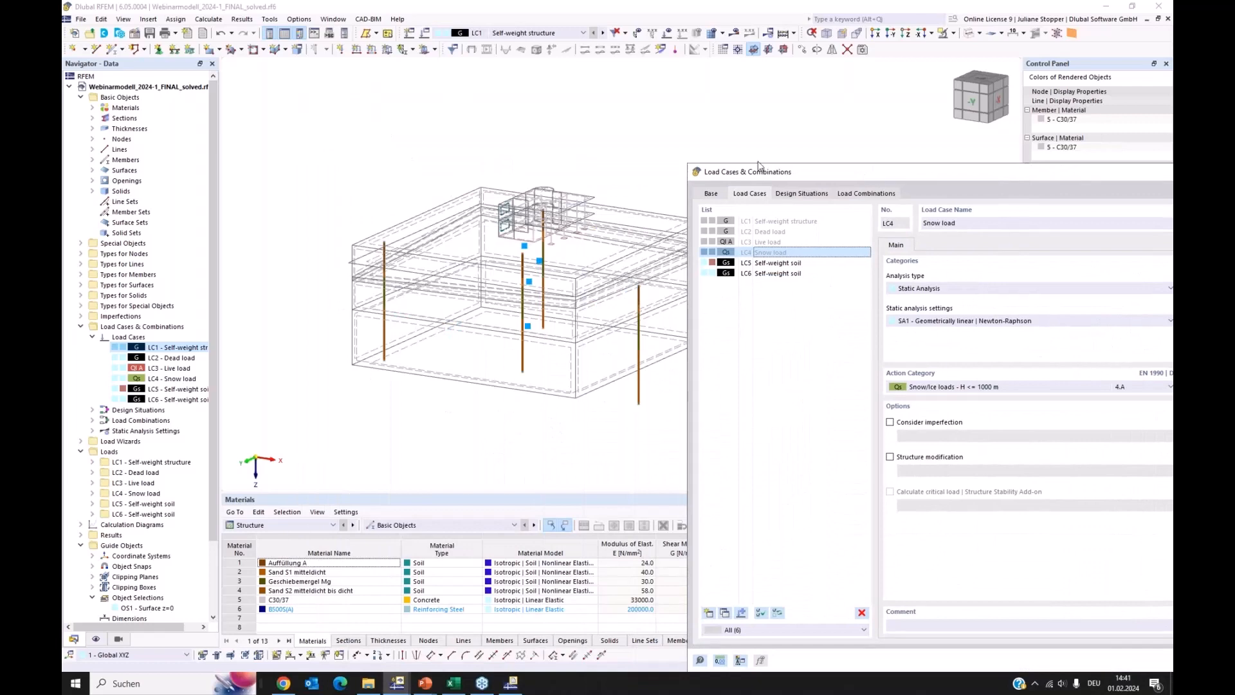
pyautogui.moveTo(839, 173); pyautogui.dragTo(397, 79)
pyautogui.click(328, 127)
pyautogui.click(323, 137)
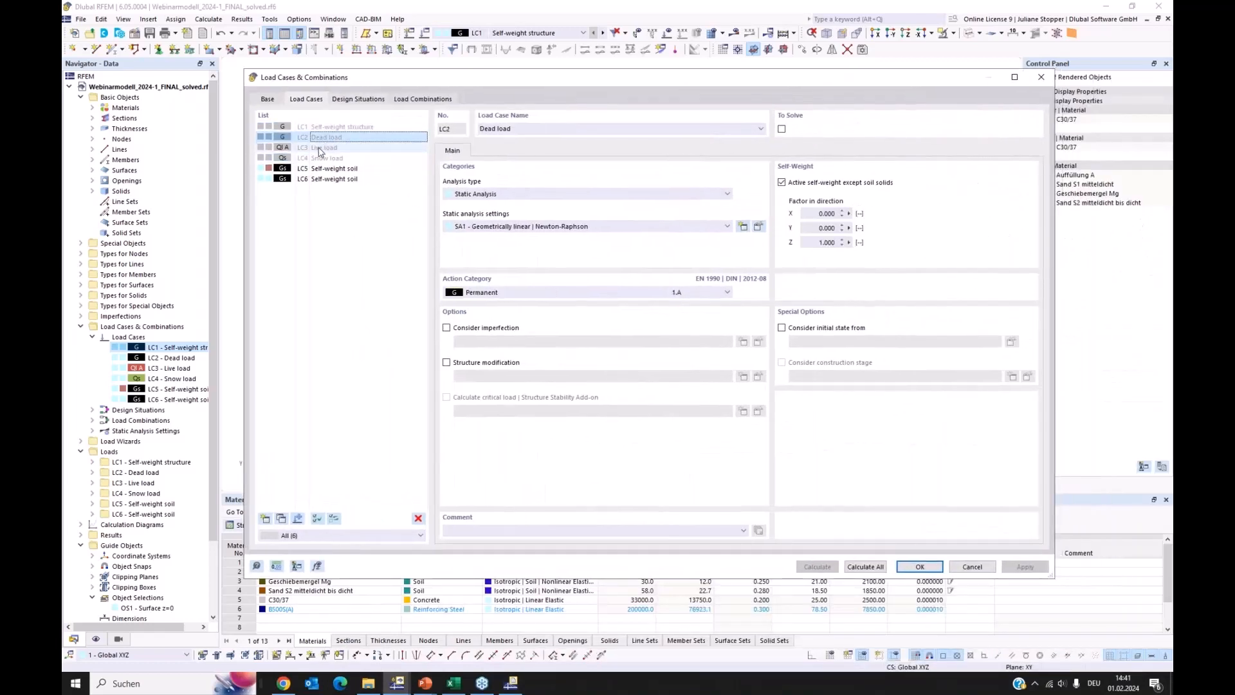
pyautogui.click(324, 148)
pyautogui.click(323, 158)
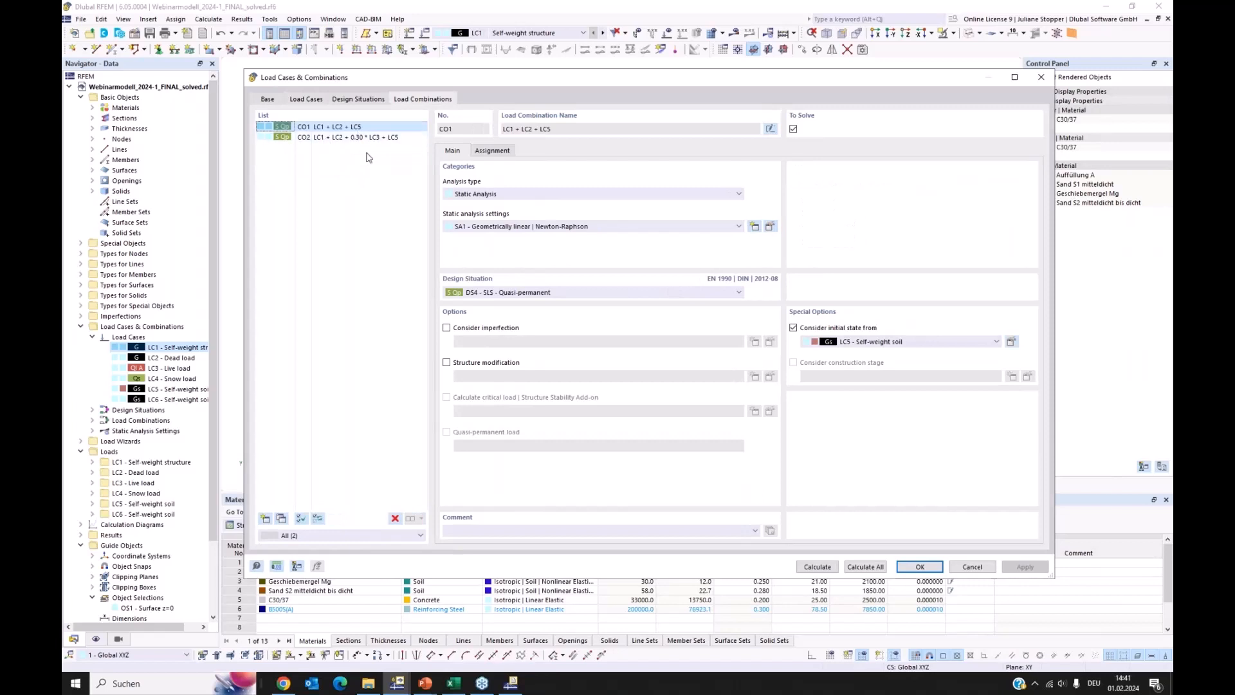
pyautogui.click(971, 568)
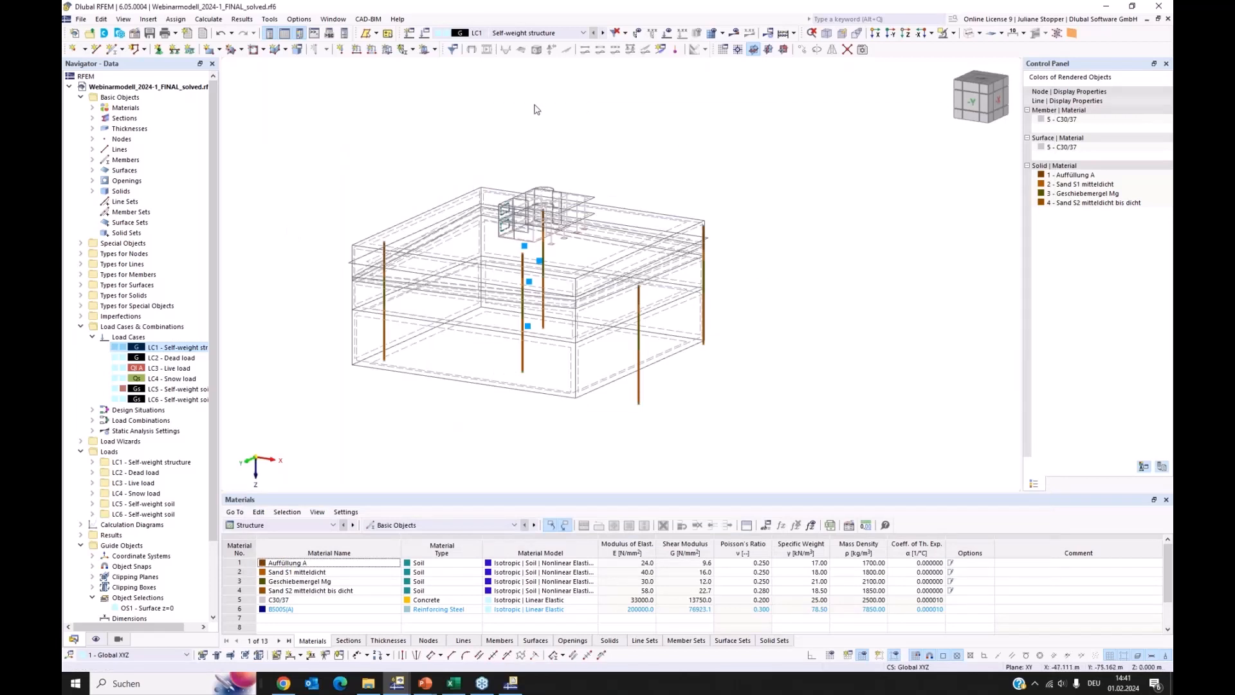
# Display the results of load case LC6 Self-weight soil on the soil massif and look at them enlarged
pyautogui.click(566, 33)
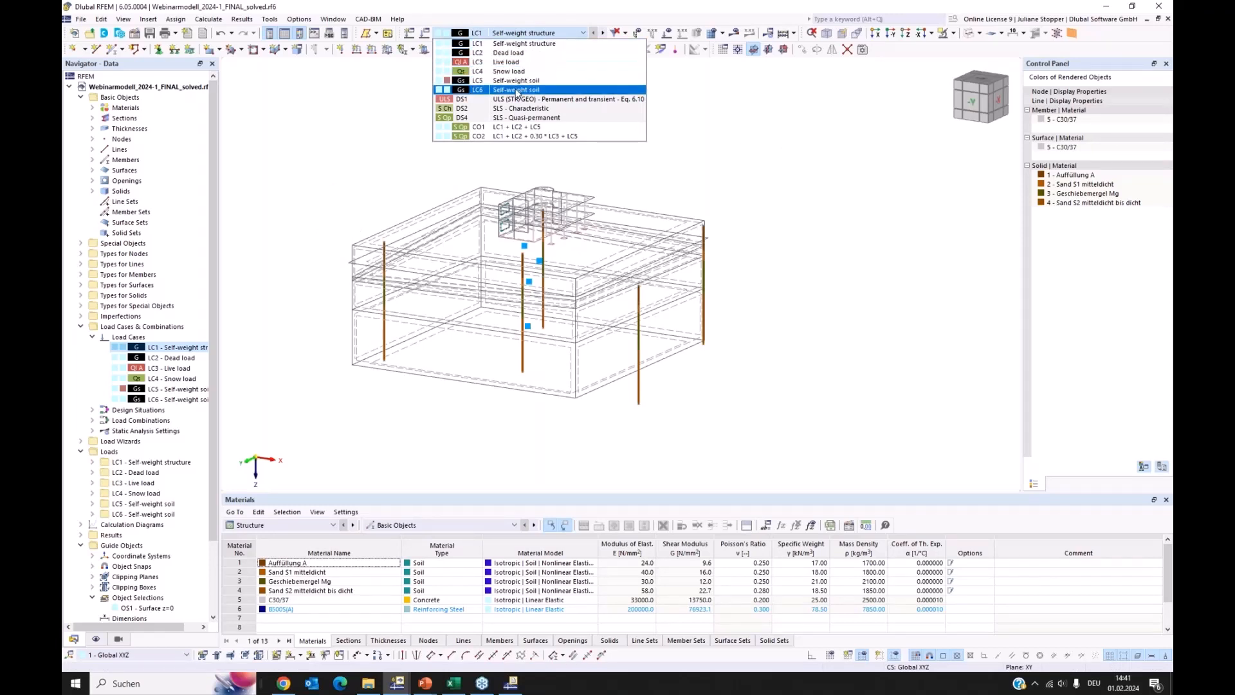
pyautogui.click(662, 108)
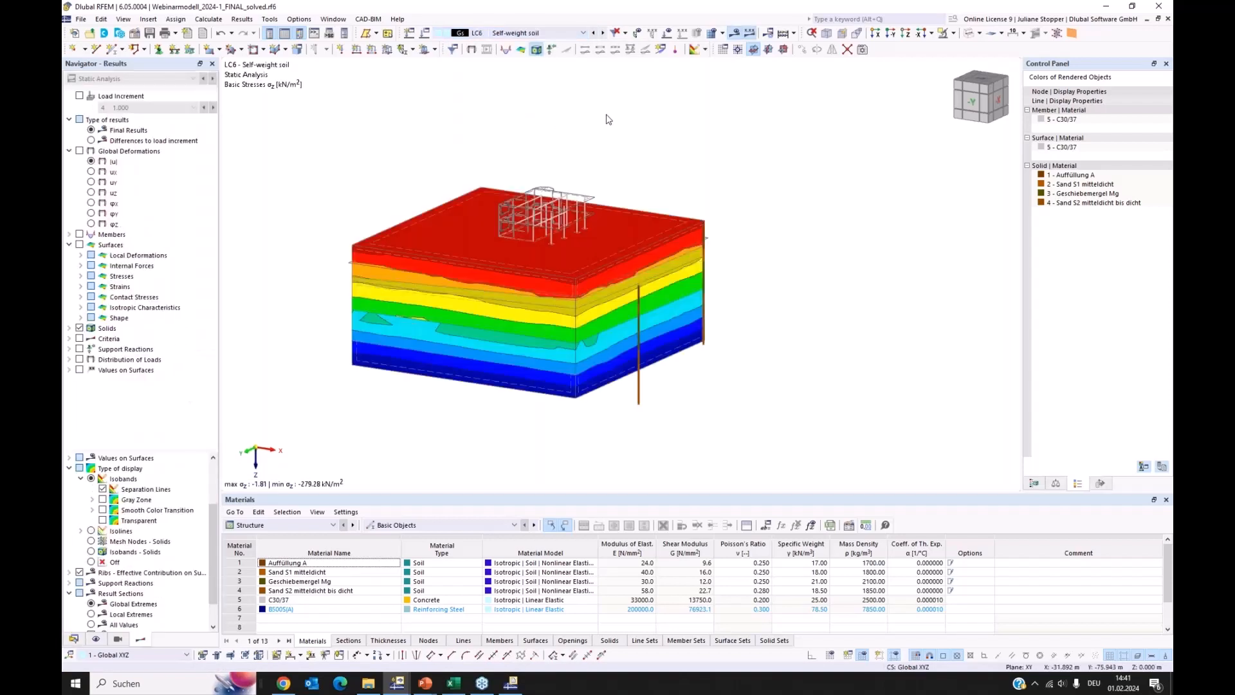
pyautogui.scroll(1, 608, 119)
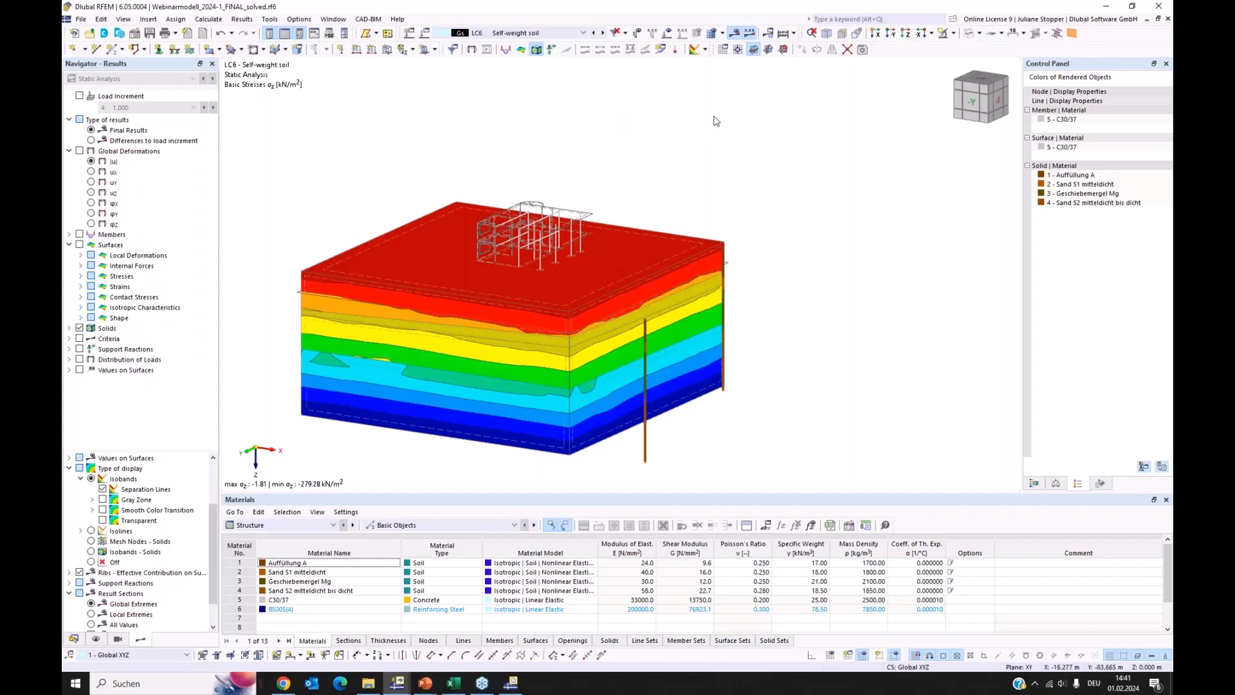
pyautogui.scroll(1, 729, 125)
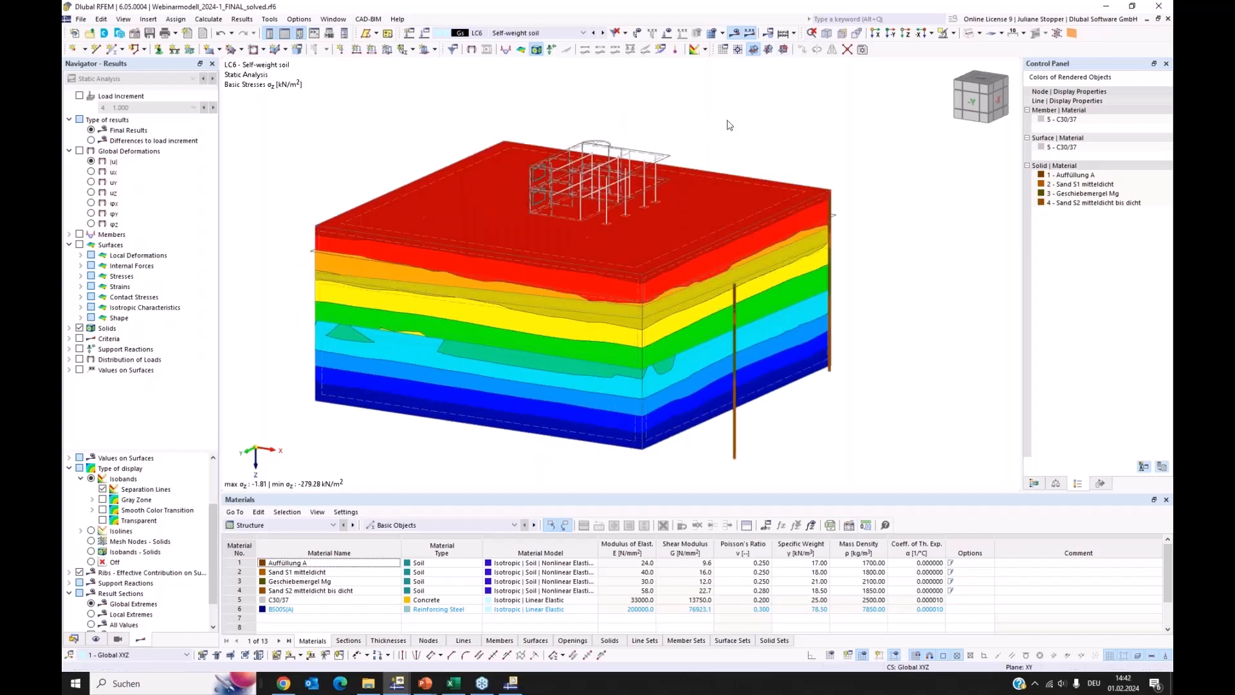
pyautogui.scroll(1, 372, 366)
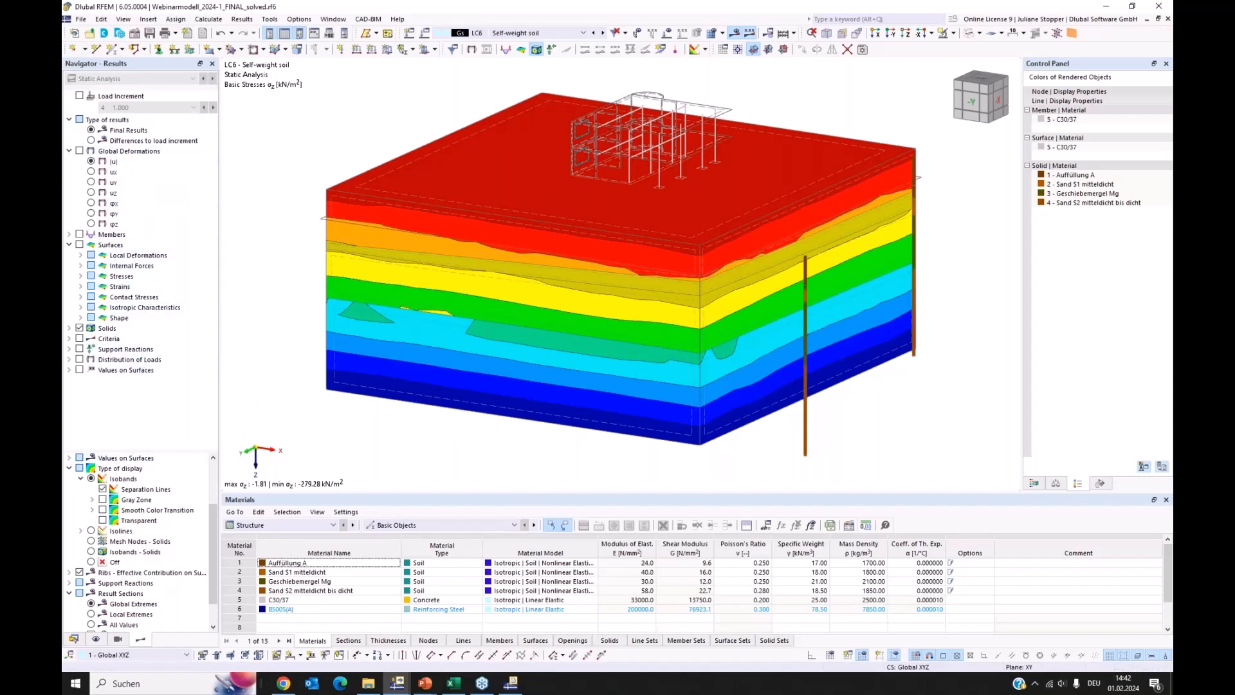
# Turn off the separation lines of the isobands in the results display
pyautogui.scroll(-1, 159, 524)
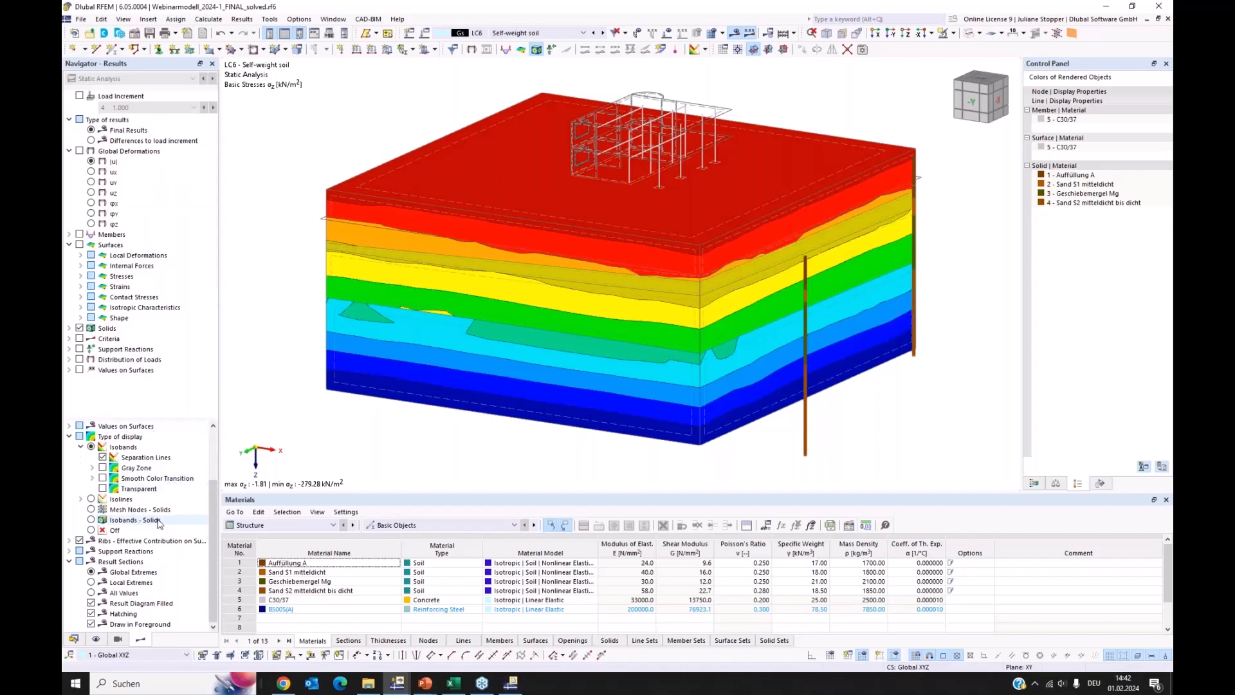
pyautogui.moveTo(213, 504); pyautogui.dragTo(220, 468)
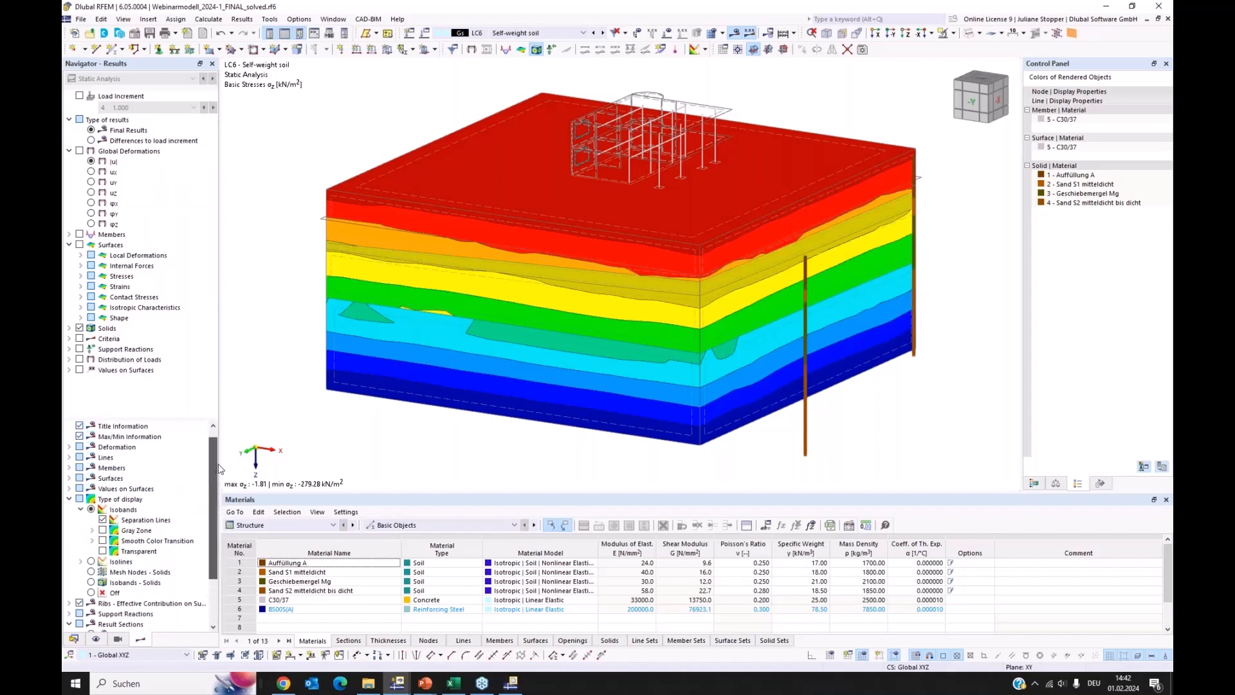
pyautogui.click(143, 520)
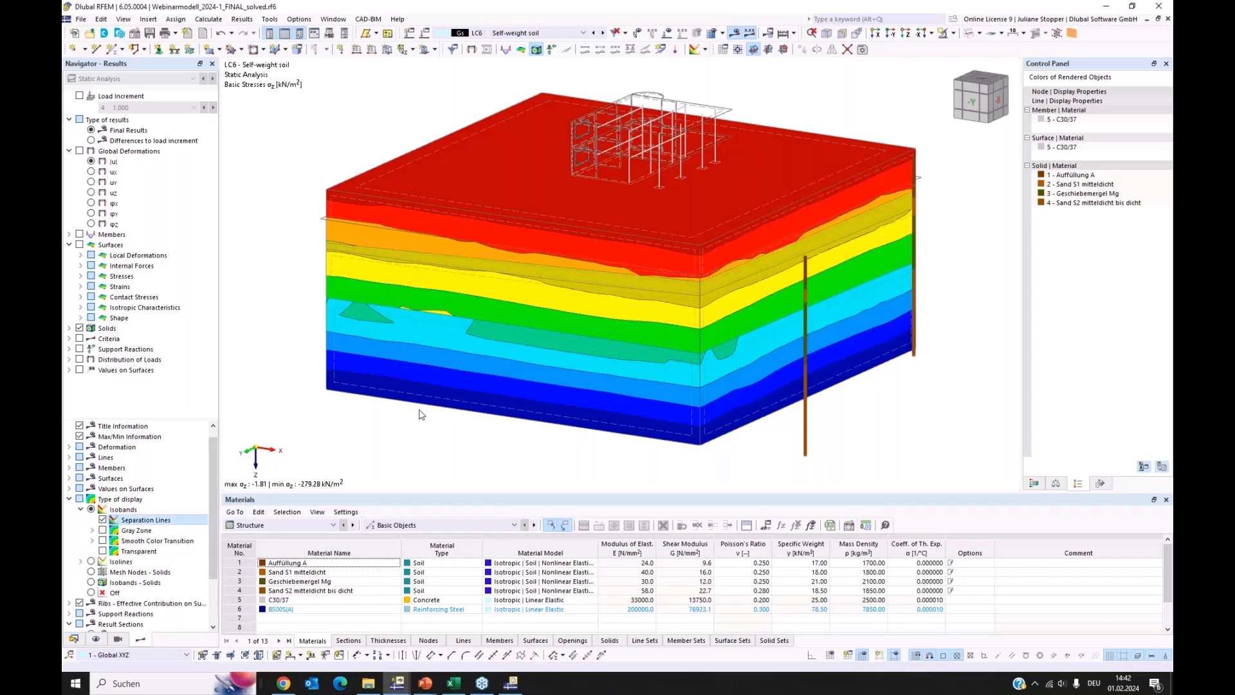
pyautogui.press('space')
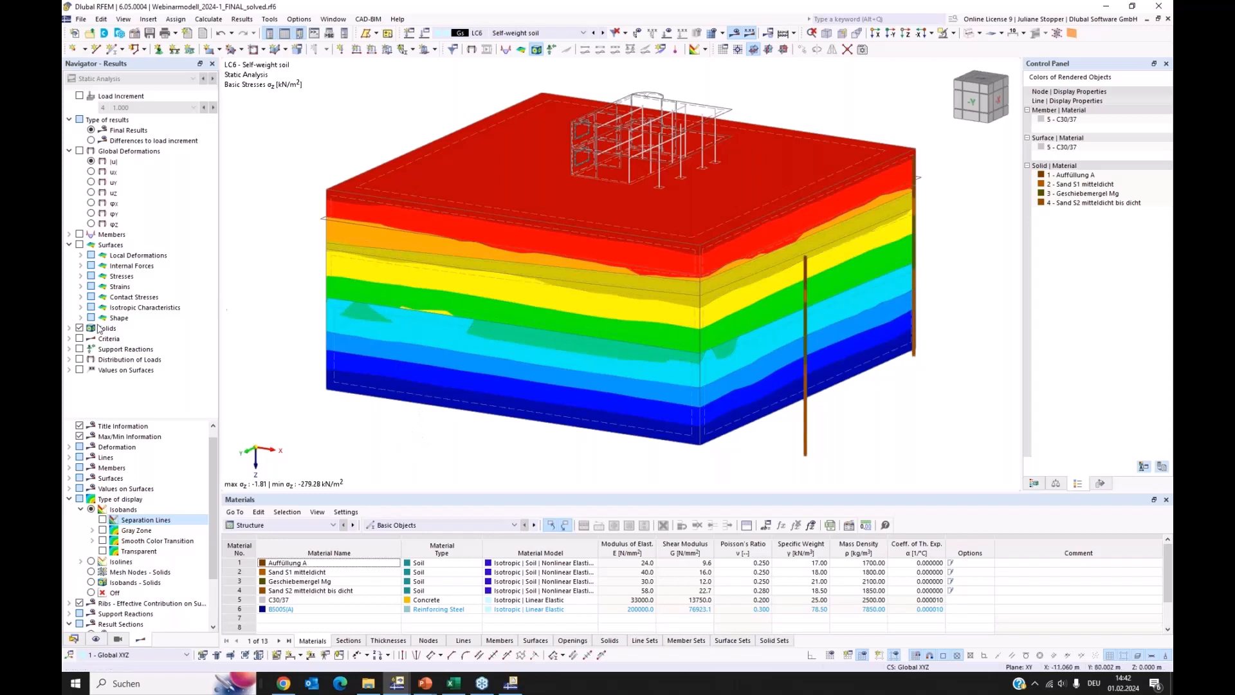
# Expand the stress results of the solids and show the color scale for the basic stresses σz
pyautogui.click(69, 328)
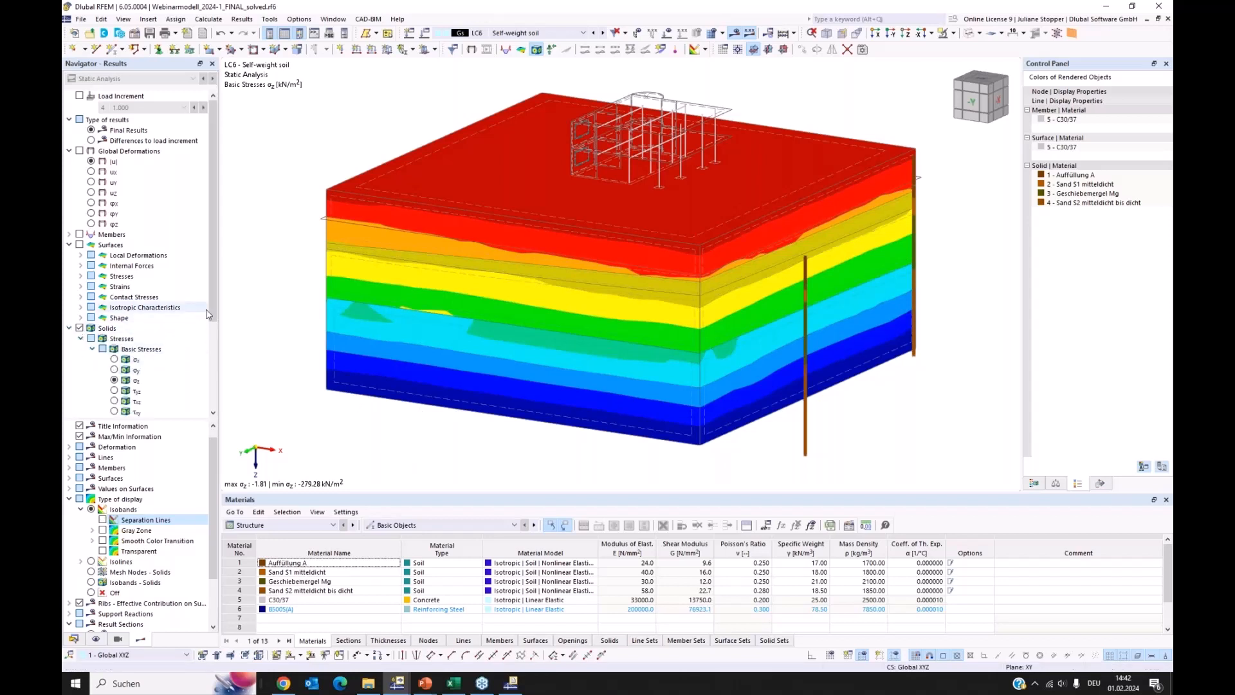
pyautogui.scroll(-2, 211, 315)
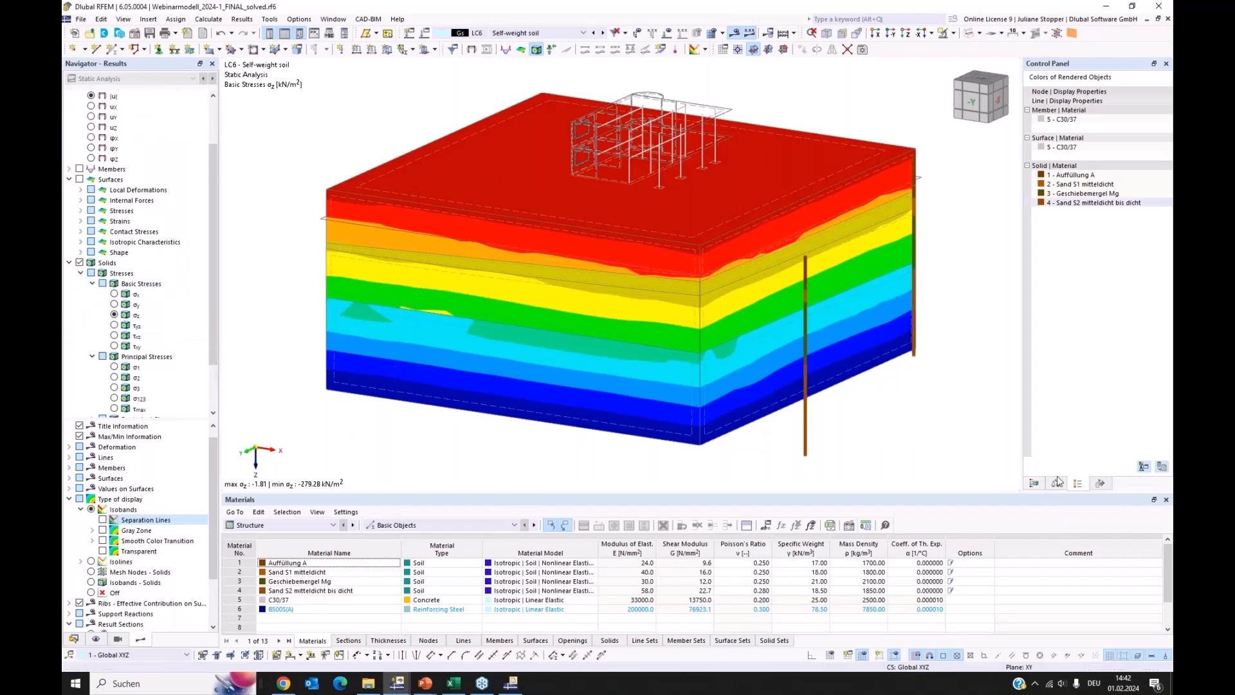
pyautogui.click(1034, 483)
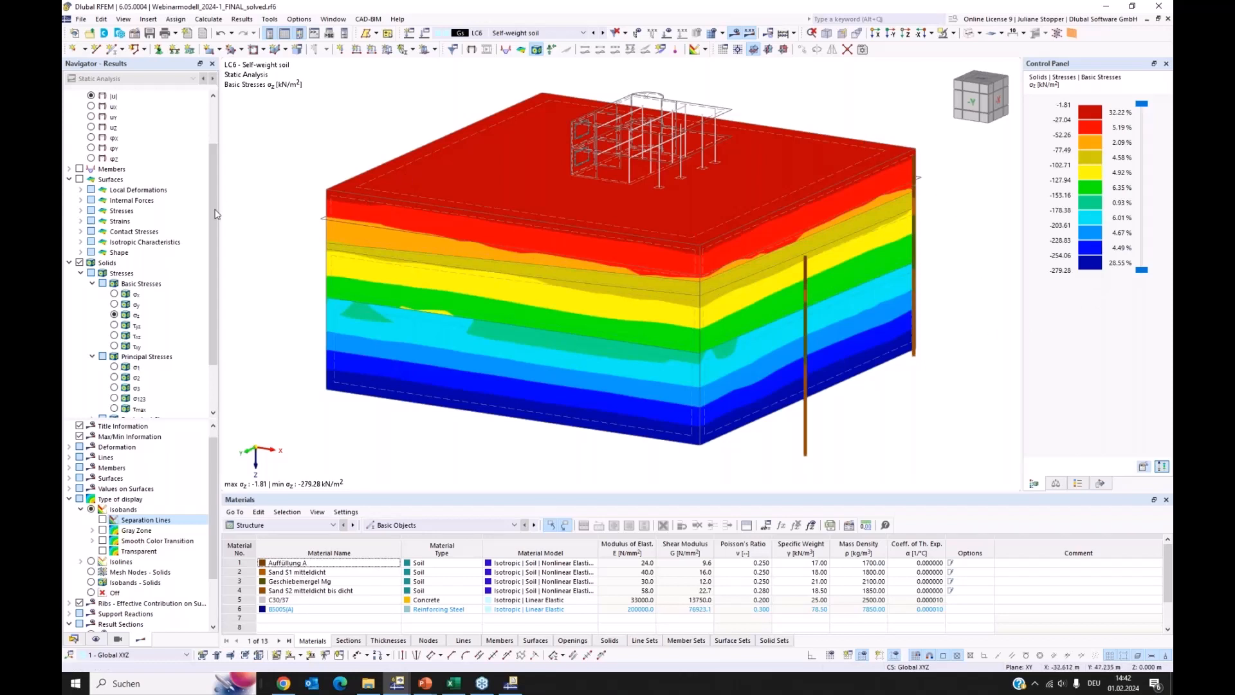
# Compare the solid stresses σz of load case LC5 Self-weight soil with those of LC6
pyautogui.click(551, 33)
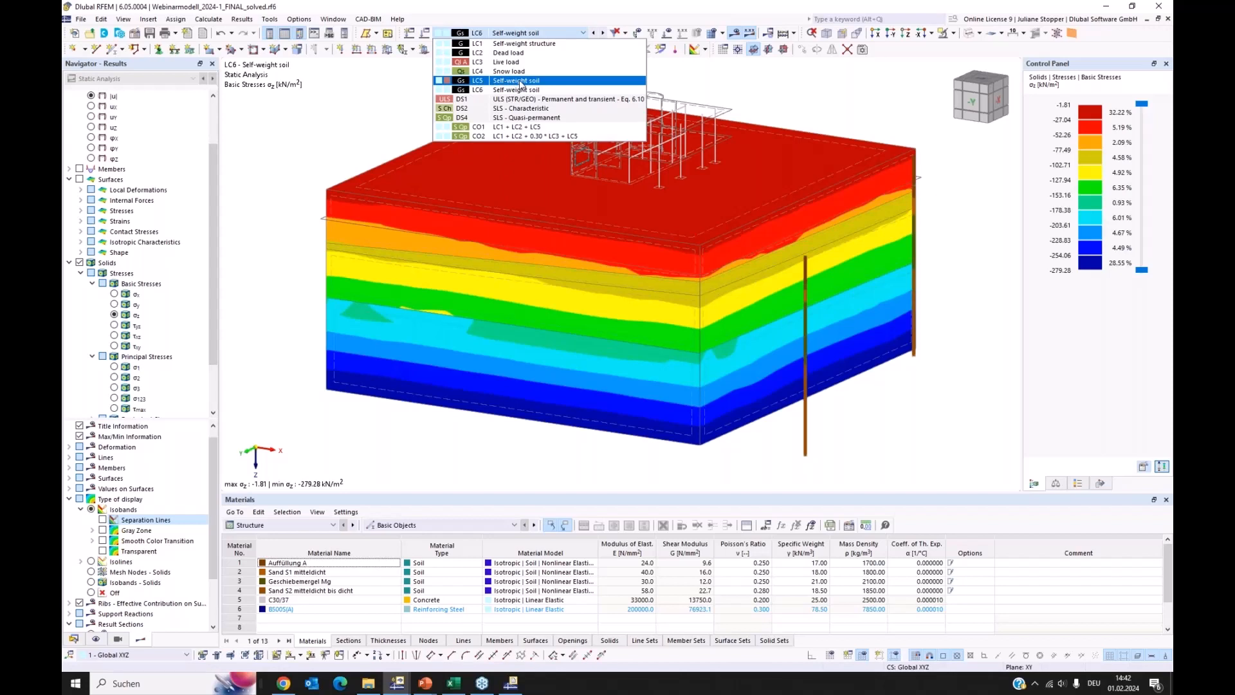
pyautogui.click(365, 141)
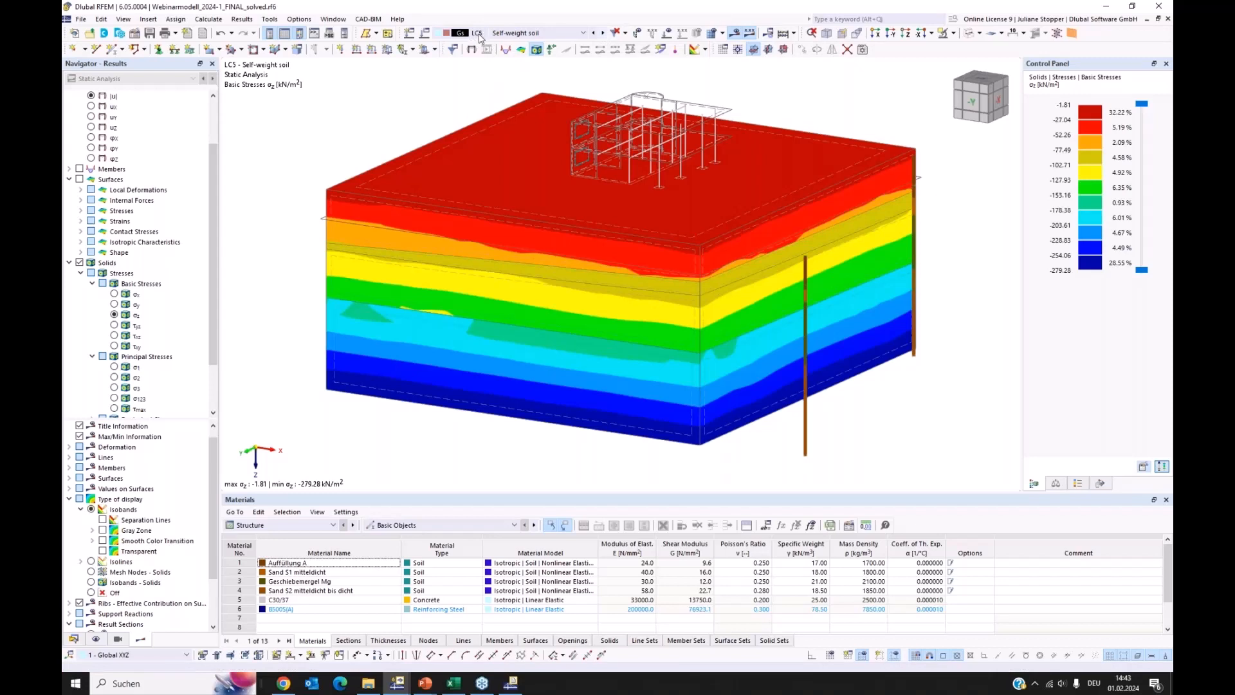
pyautogui.scroll(-1, 480, 37)
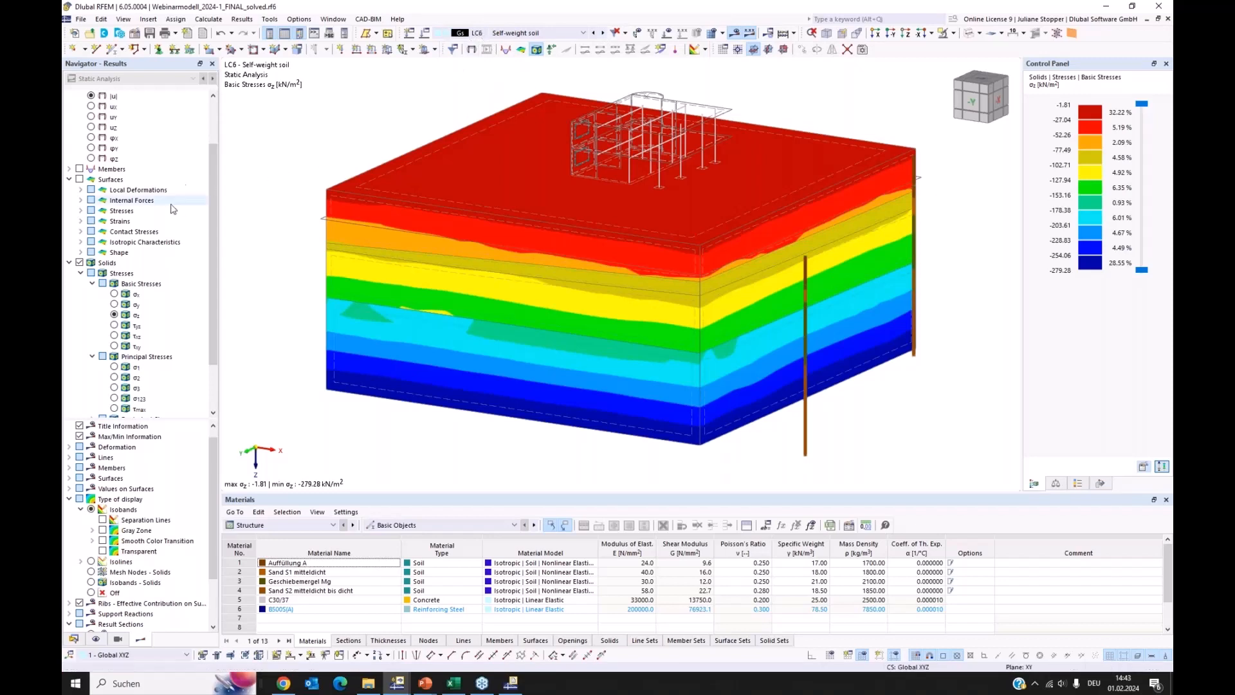
# Check the global deformations |u| for load case LC5 and return to the basic stresses σz of the solids
pyautogui.scroll(2, 172, 209)
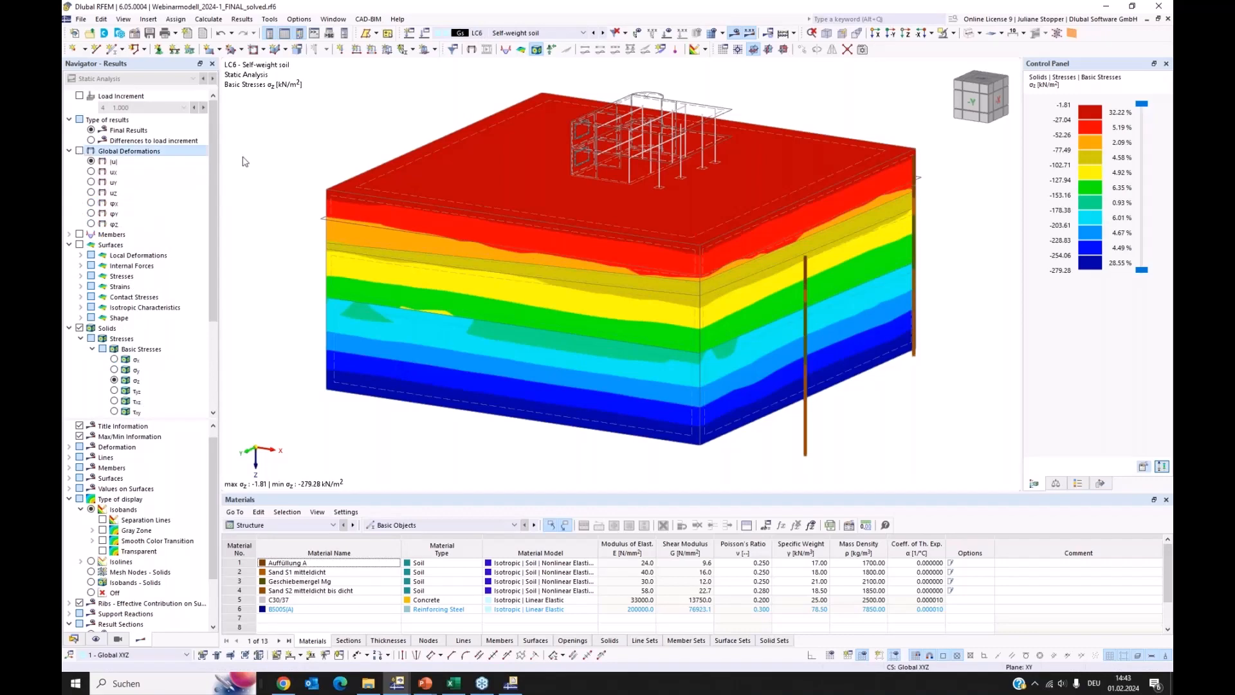
pyautogui.click(79, 150)
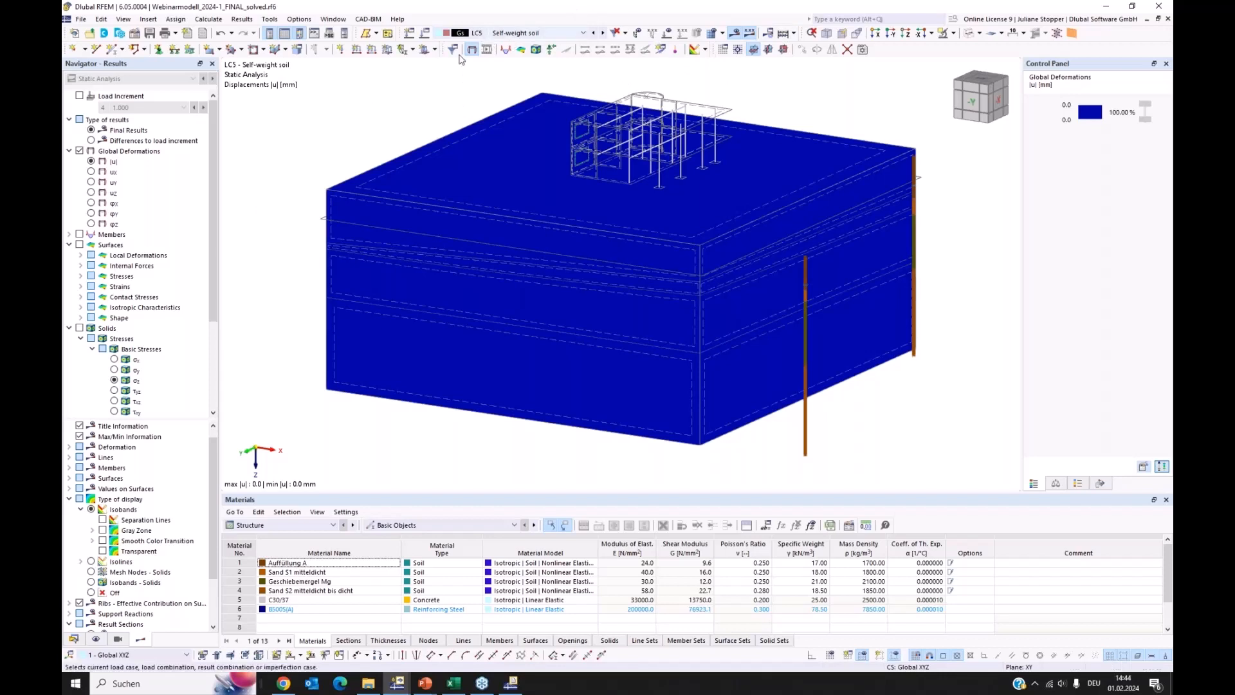
pyautogui.click(78, 328)
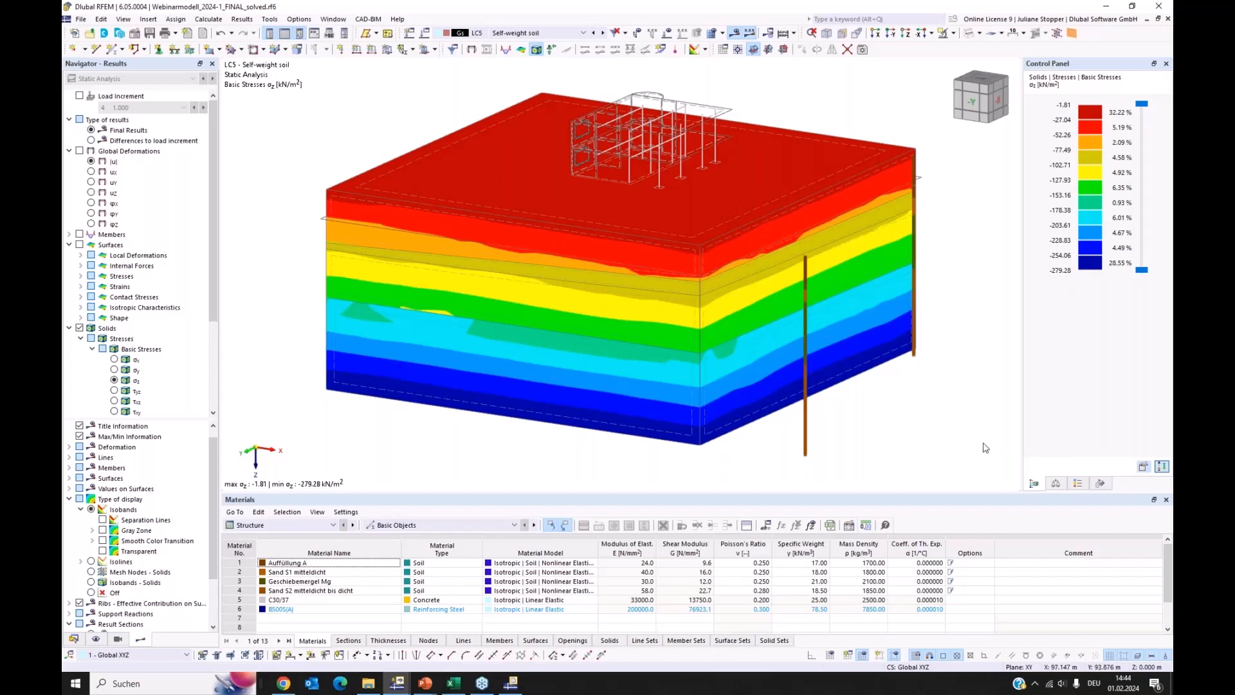
# Display the solid stresses σz for load combination CO2 and inspect the soil massif and foundation area from several angles
pyautogui.click(553, 32)
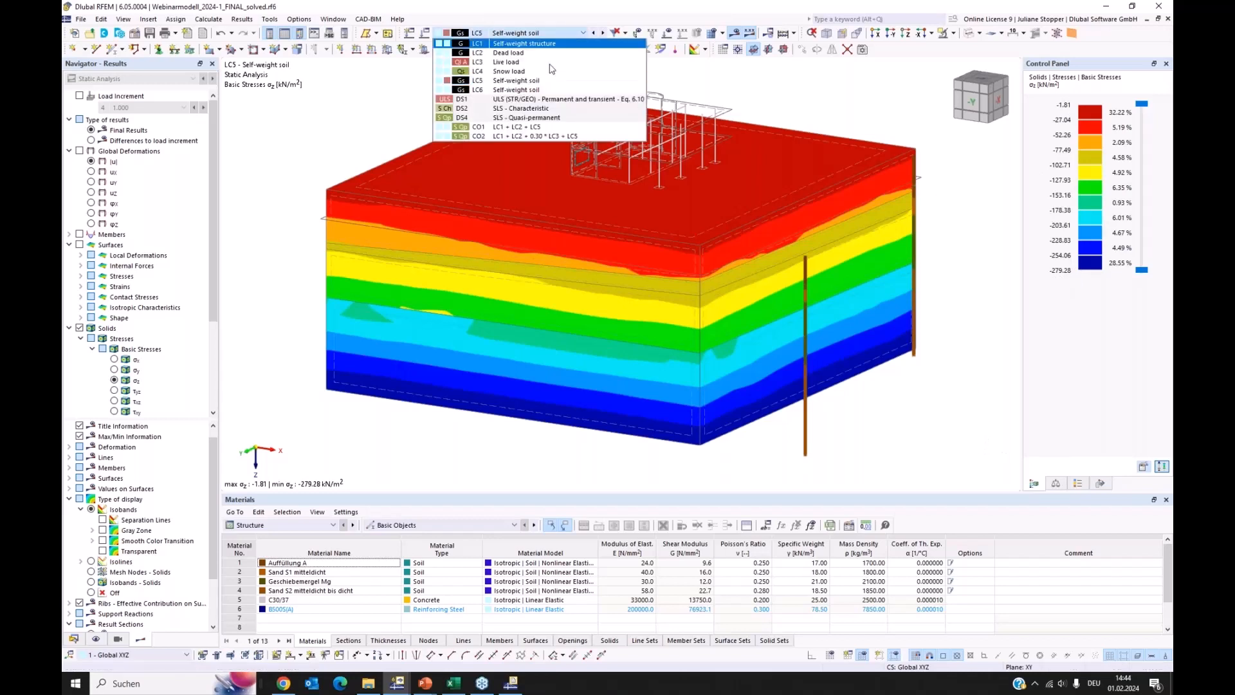
pyautogui.click(515, 137)
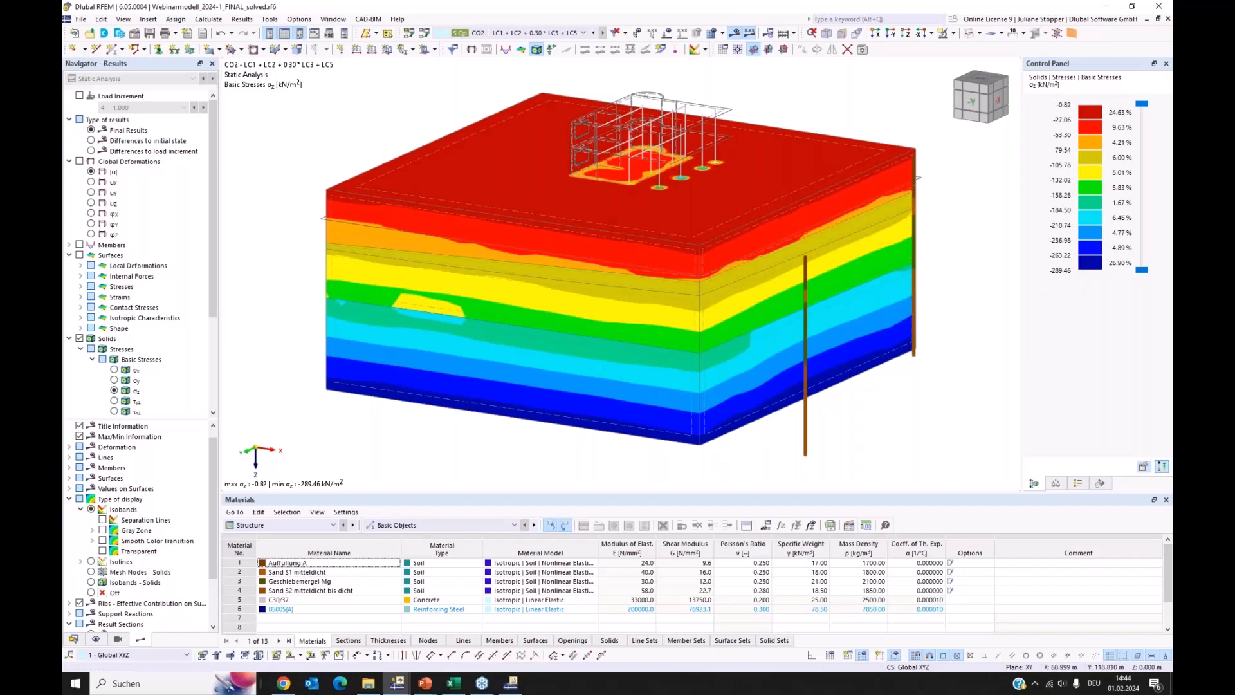
pyautogui.keyDown('ctrl'); pyautogui.moveTo(660, 452); pyautogui.dragTo(728, 206, button='middle'); pyautogui.keyUp('ctrl')
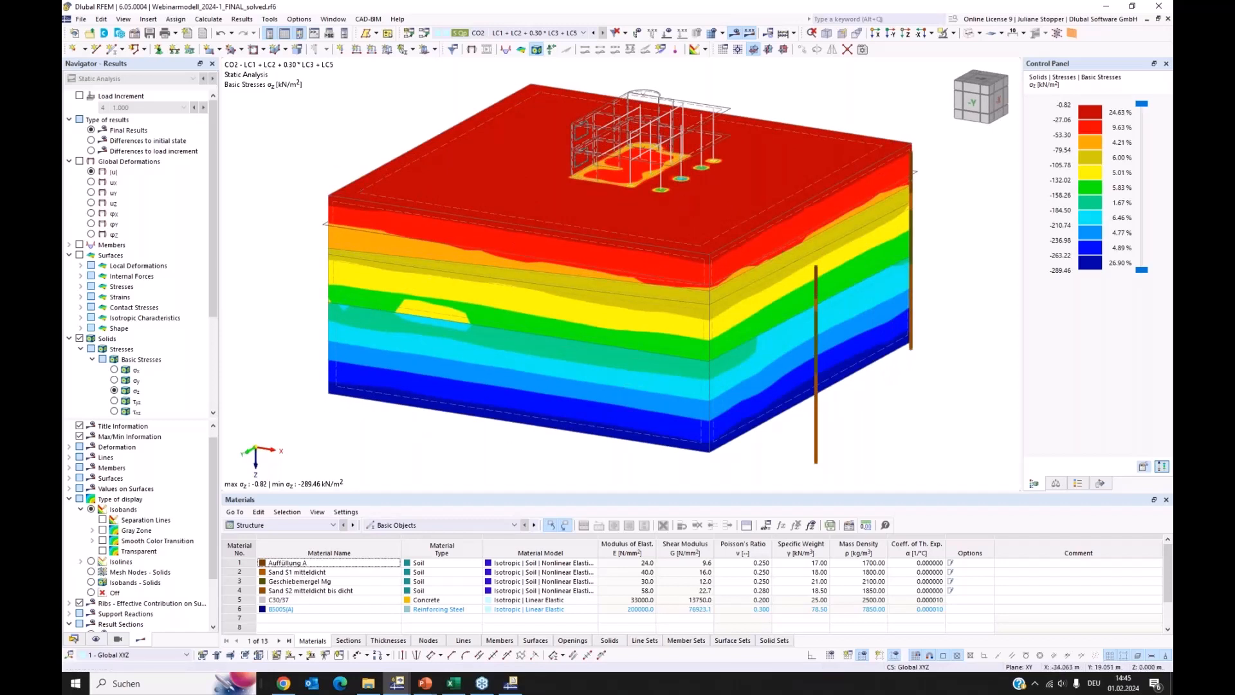
pyautogui.keyDown('ctrl'); pyautogui.moveTo(329, 162); pyautogui.dragTo(402, 182, button='middle'); pyautogui.keyUp('ctrl')
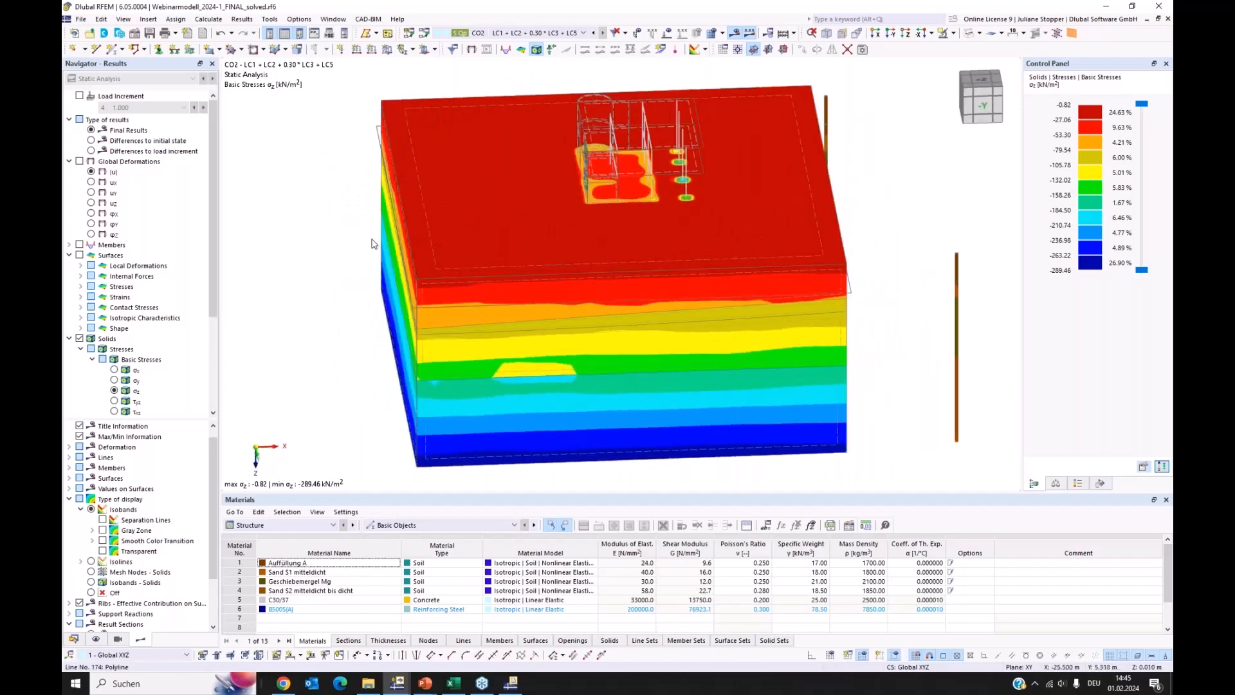
pyautogui.keyDown('ctrl'); pyautogui.moveTo(985, 343); pyautogui.dragTo(740, 260, button='middle'); pyautogui.keyUp('ctrl')
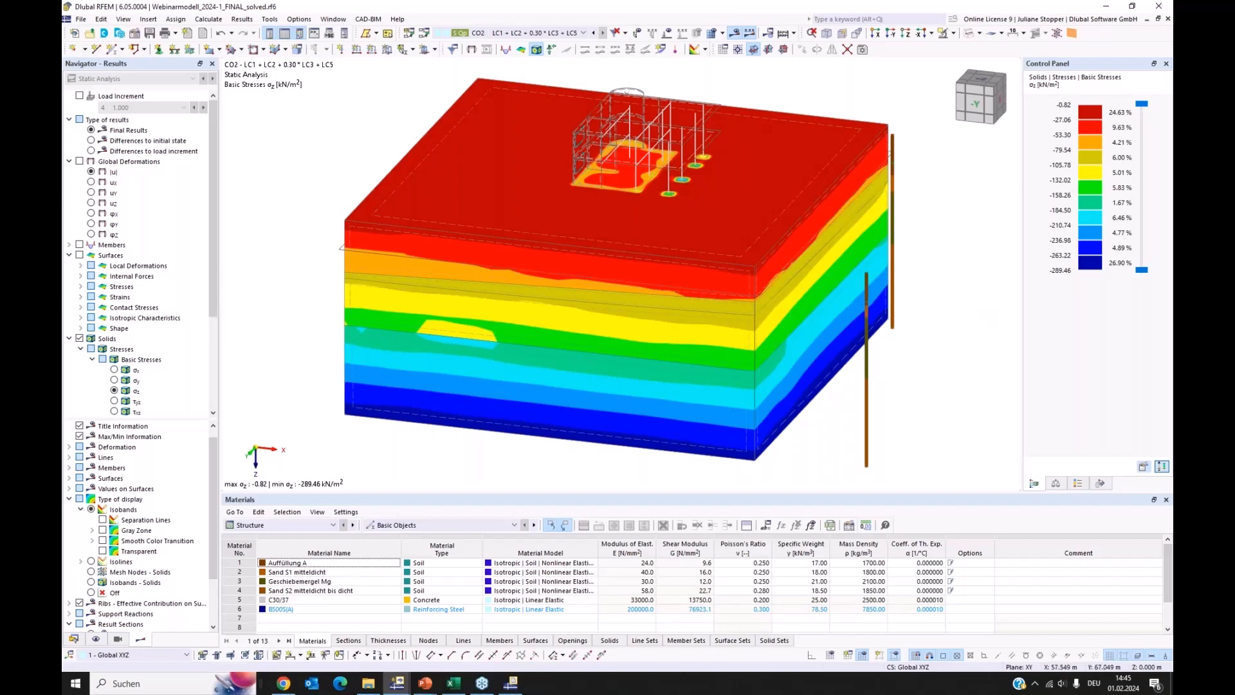
pyautogui.keyDown('ctrl'); pyautogui.moveTo(902, 392); pyautogui.dragTo(907, 346, button='middle'); pyautogui.keyUp('ctrl')
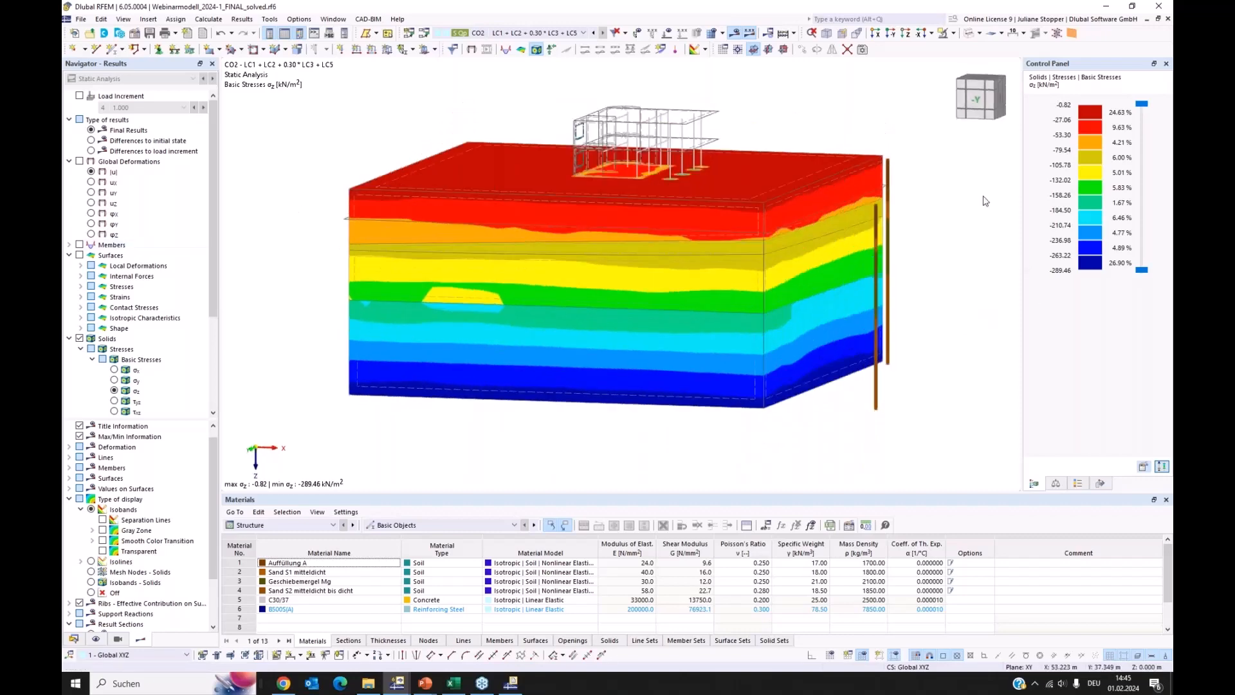
pyautogui.keyDown('ctrl'); pyautogui.moveTo(967, 222); pyautogui.dragTo(980, 270, button='middle'); pyautogui.keyUp('ctrl')
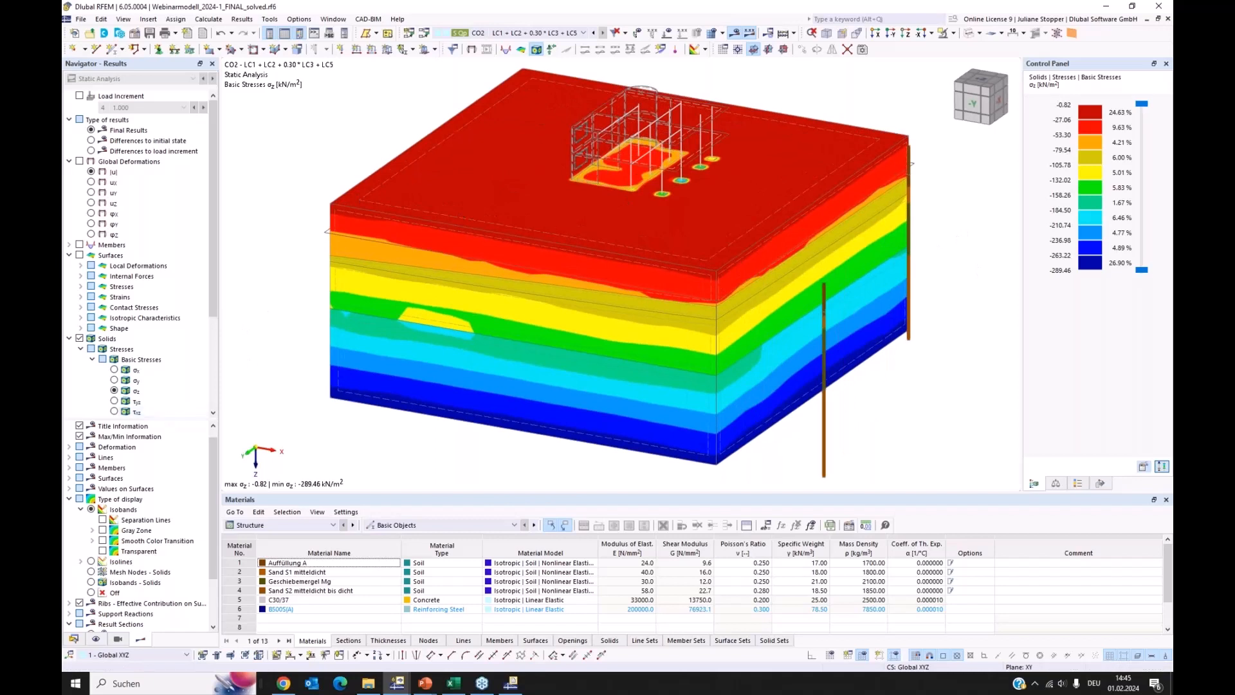
# Show the principal stresses σ3 of the solids for CO2 and set the display type to Isobands - Solids
pyautogui.moveTo(169, 420); pyautogui.dragTo(164, 476)
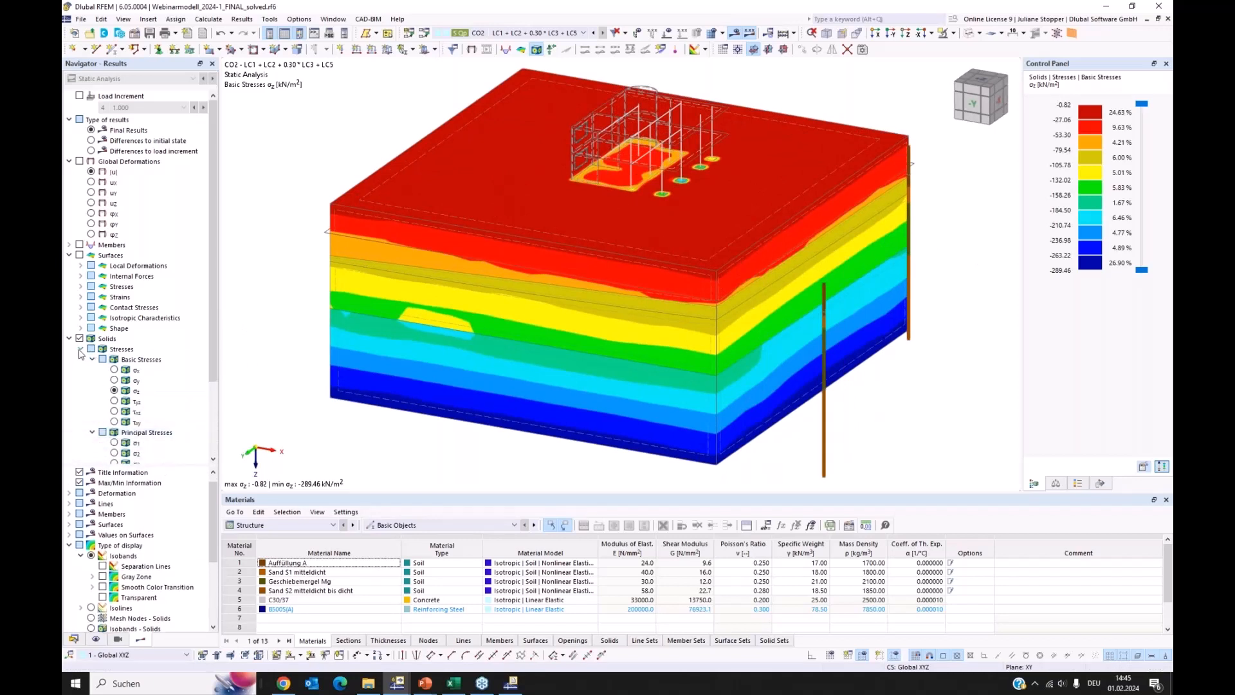
pyautogui.click(81, 349)
pyautogui.click(80, 349)
pyautogui.click(93, 360)
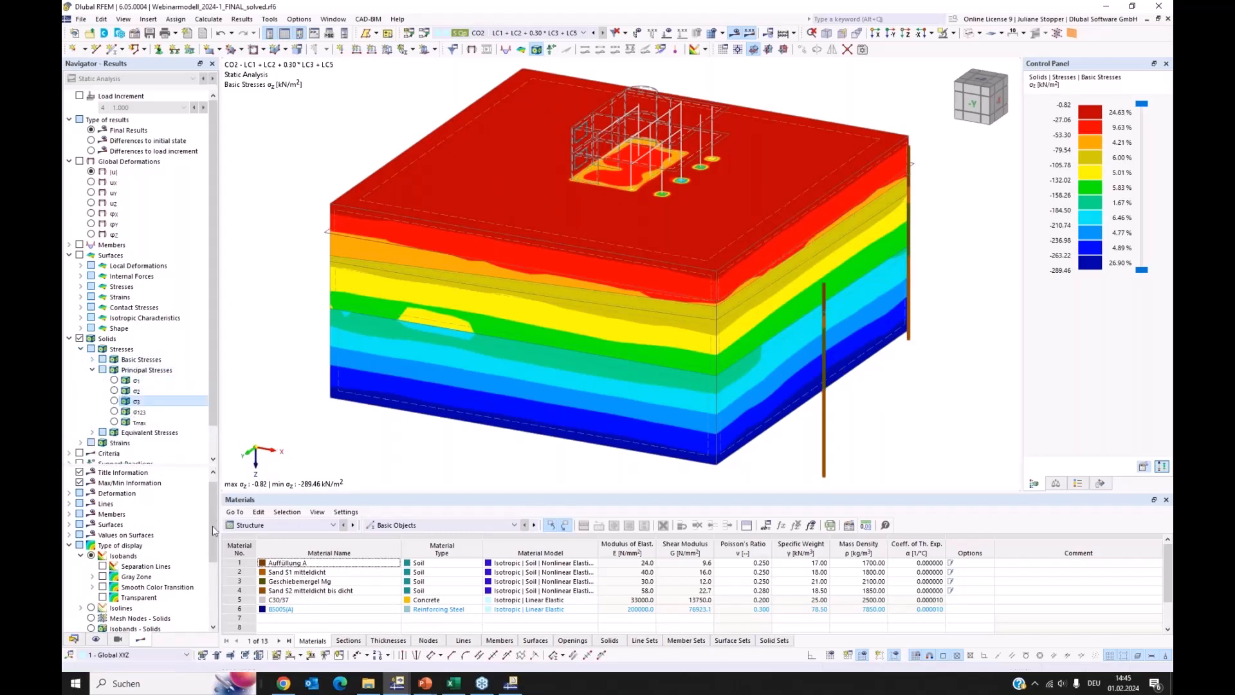
pyautogui.moveTo(213, 526); pyautogui.dragTo(214, 582)
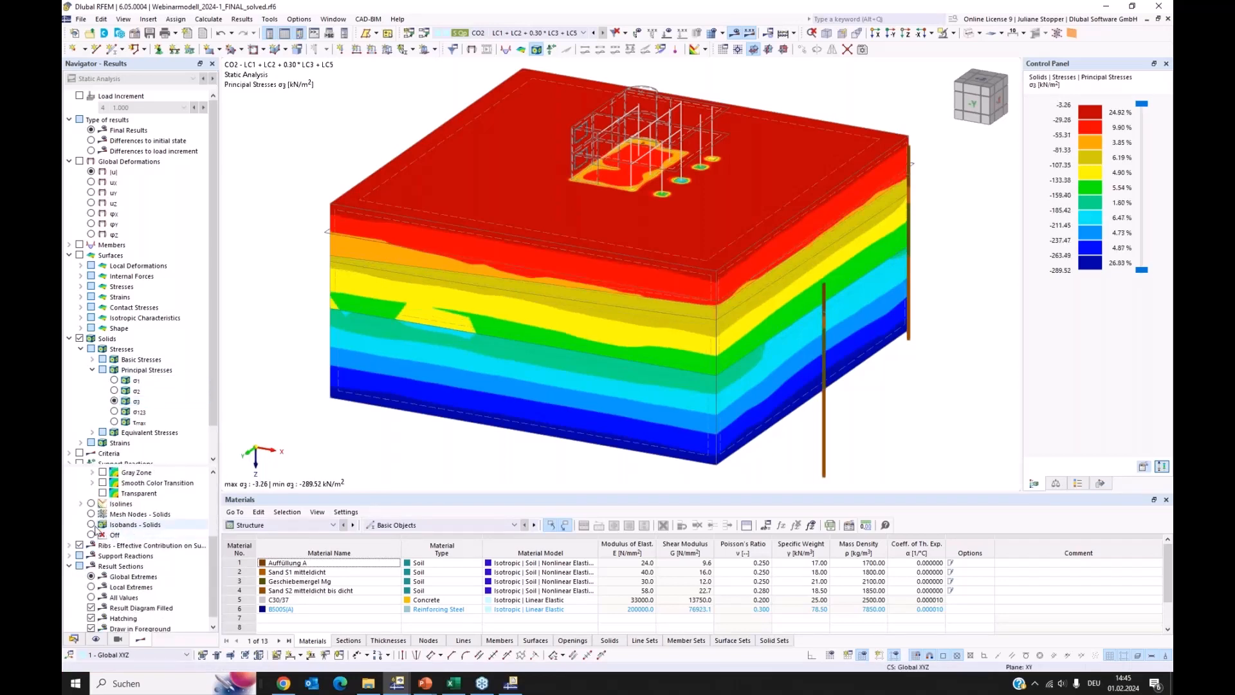
pyautogui.click(91, 525)
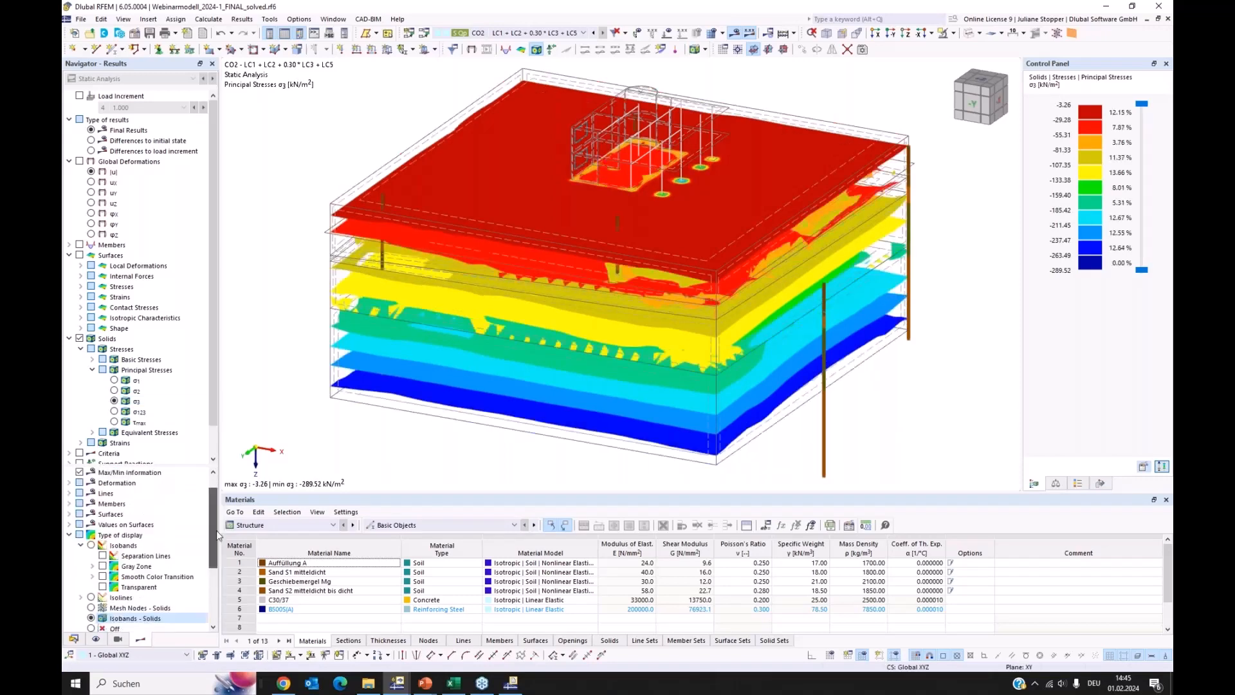
# Show the principal stresses σ3 of CO2 as differences to the initial state and inspect the stress zone beneath the foundation
pyautogui.scroll(4, 200, 514)
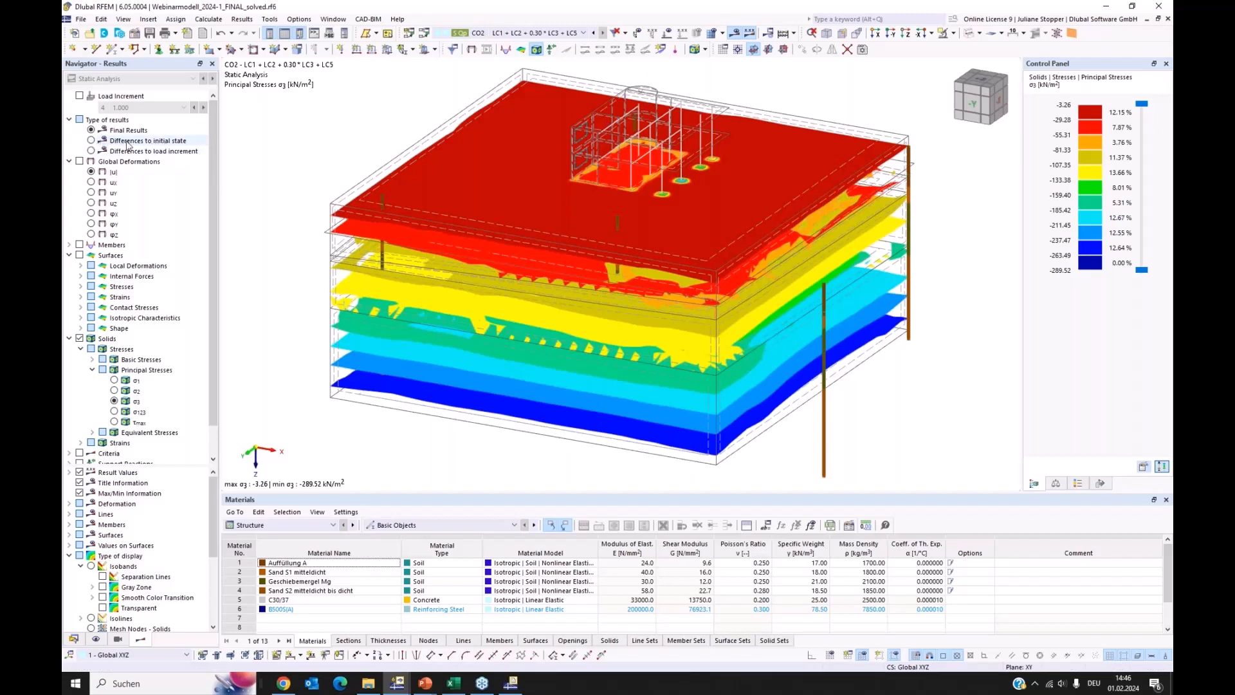
pyautogui.click(90, 142)
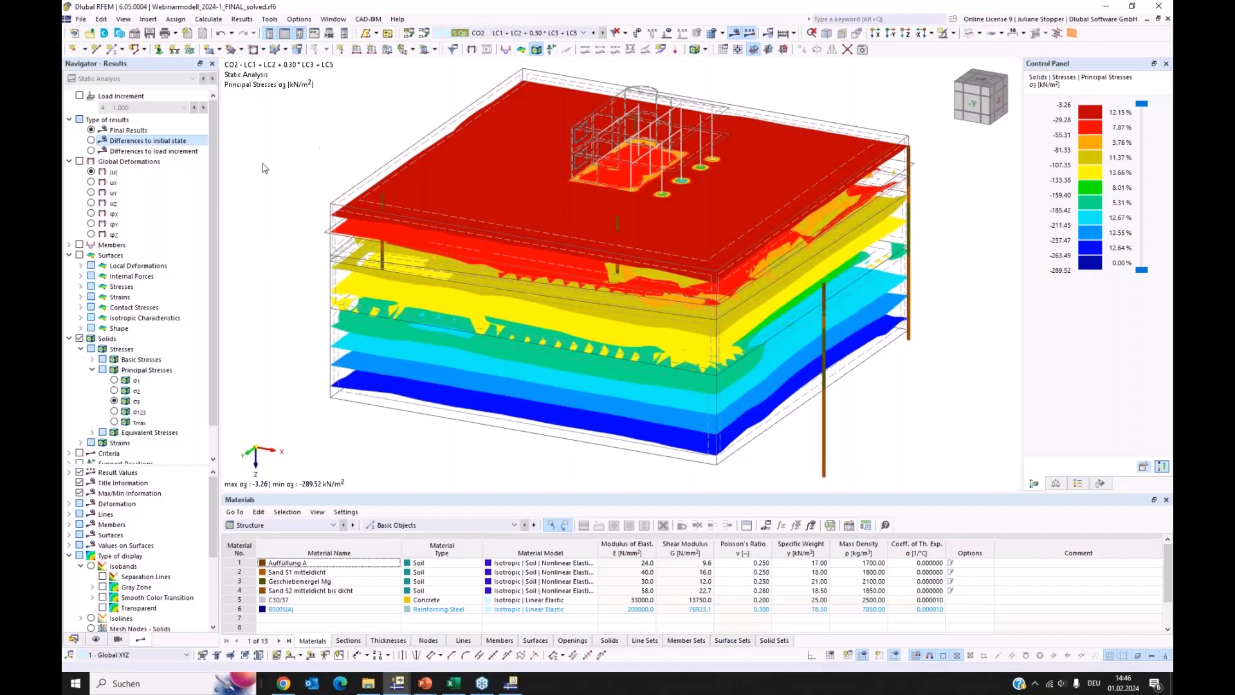
pyautogui.click(147, 141)
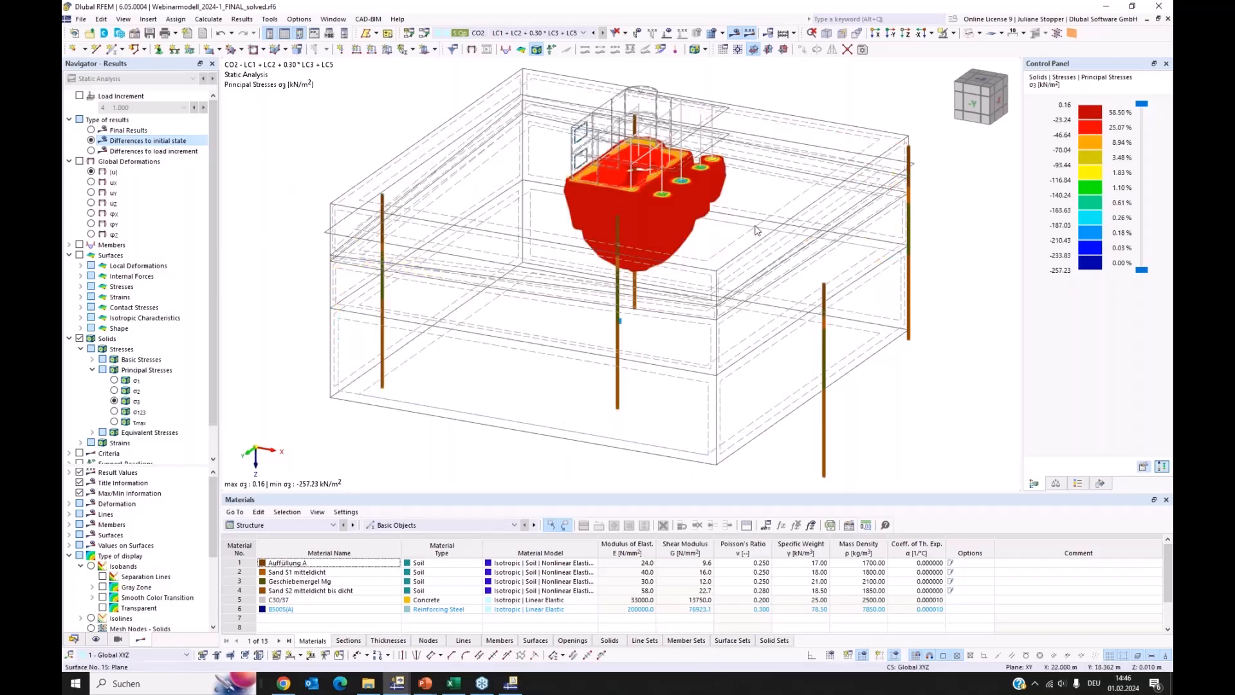
pyautogui.keyDown('ctrl'); pyautogui.moveTo(953, 317); pyautogui.dragTo(790, 185, button='middle'); pyautogui.keyUp('ctrl')
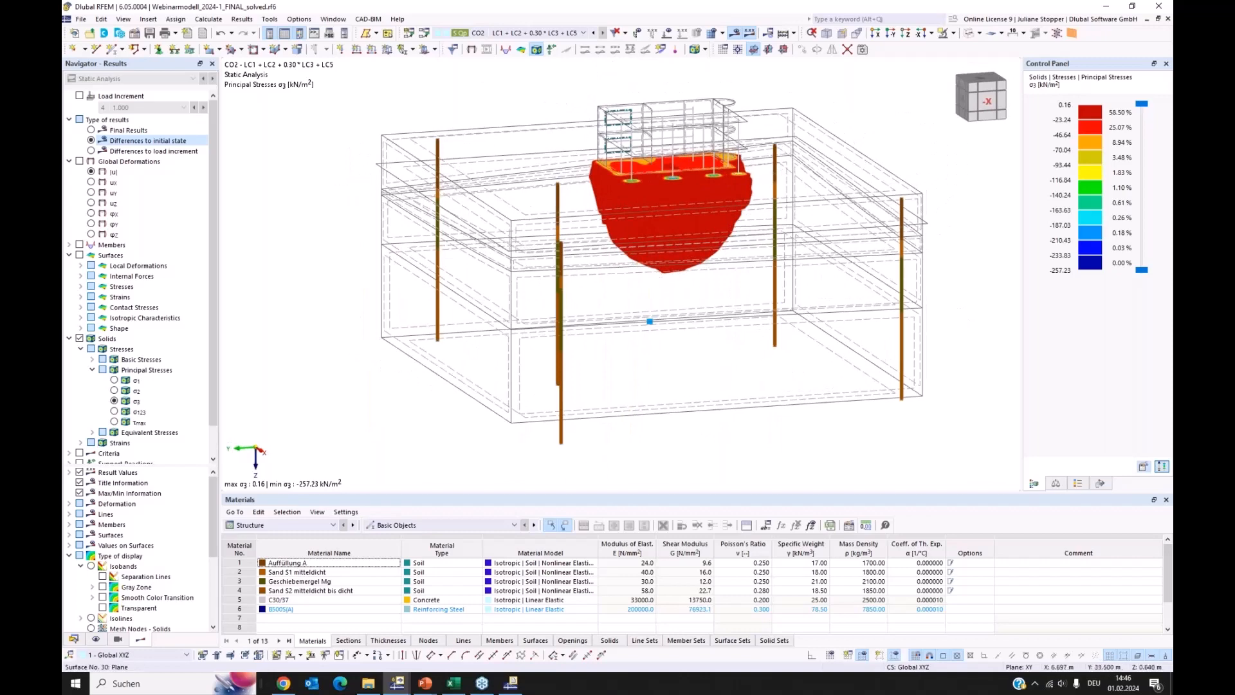
pyautogui.keyDown('ctrl'); pyautogui.moveTo(579, 231); pyautogui.dragTo(424, 207, button='middle'); pyautogui.keyUp('ctrl')
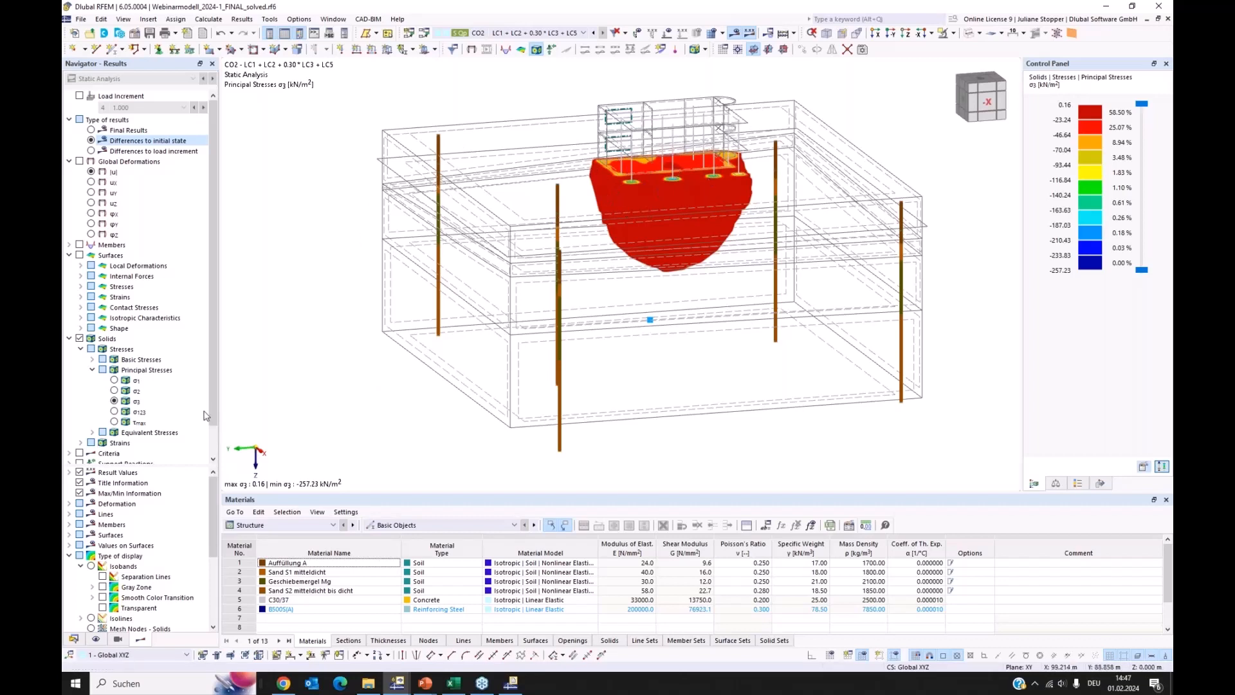
# Switch the solid results from principal stresses to basic stresses σz, displayed as isobands
pyautogui.scroll(-2, 210, 449)
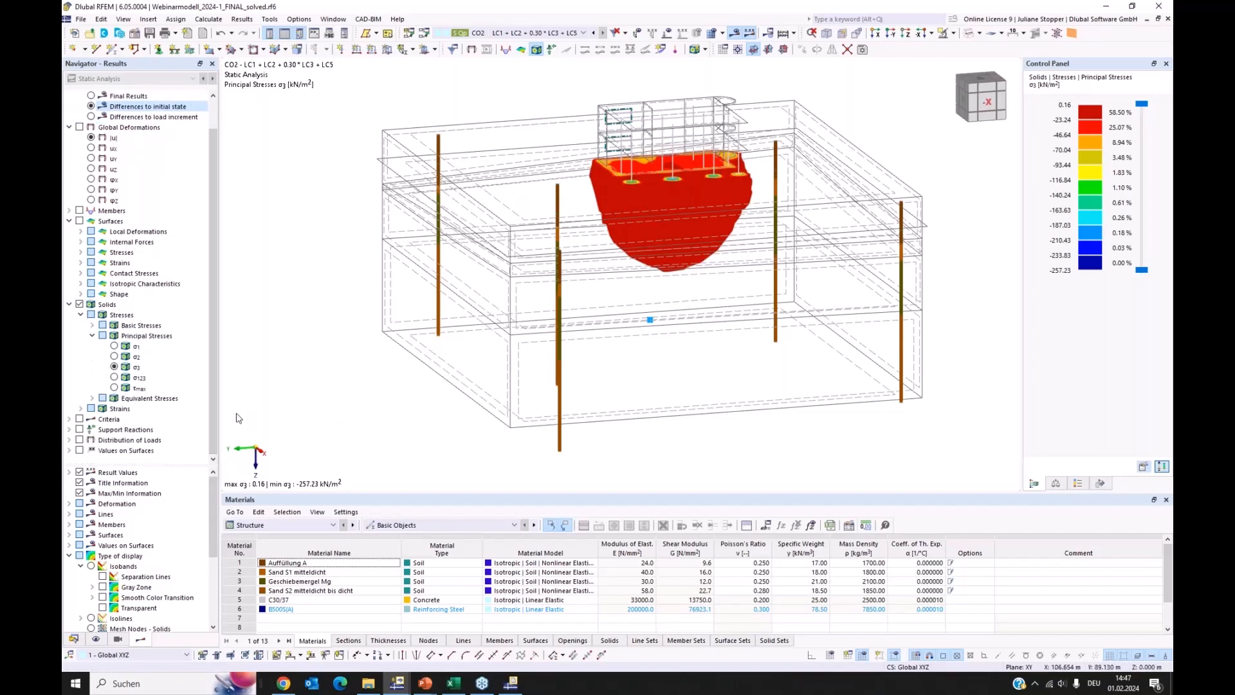
pyautogui.click(93, 337)
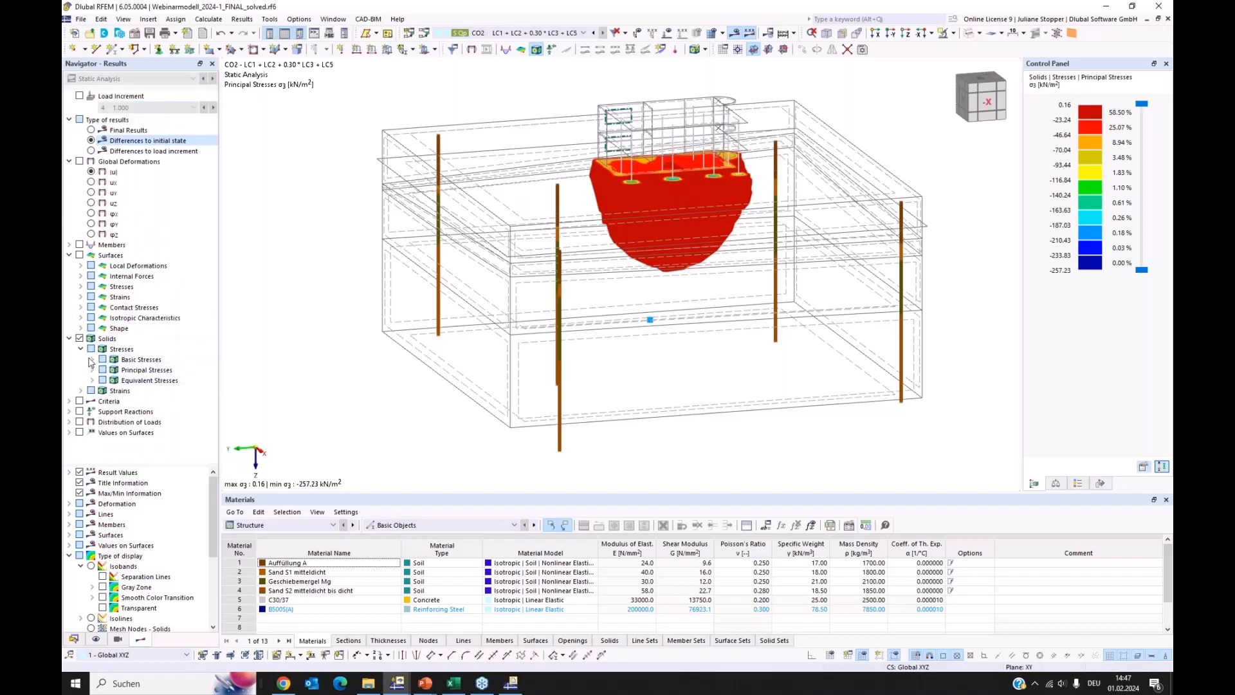
pyautogui.click(92, 360)
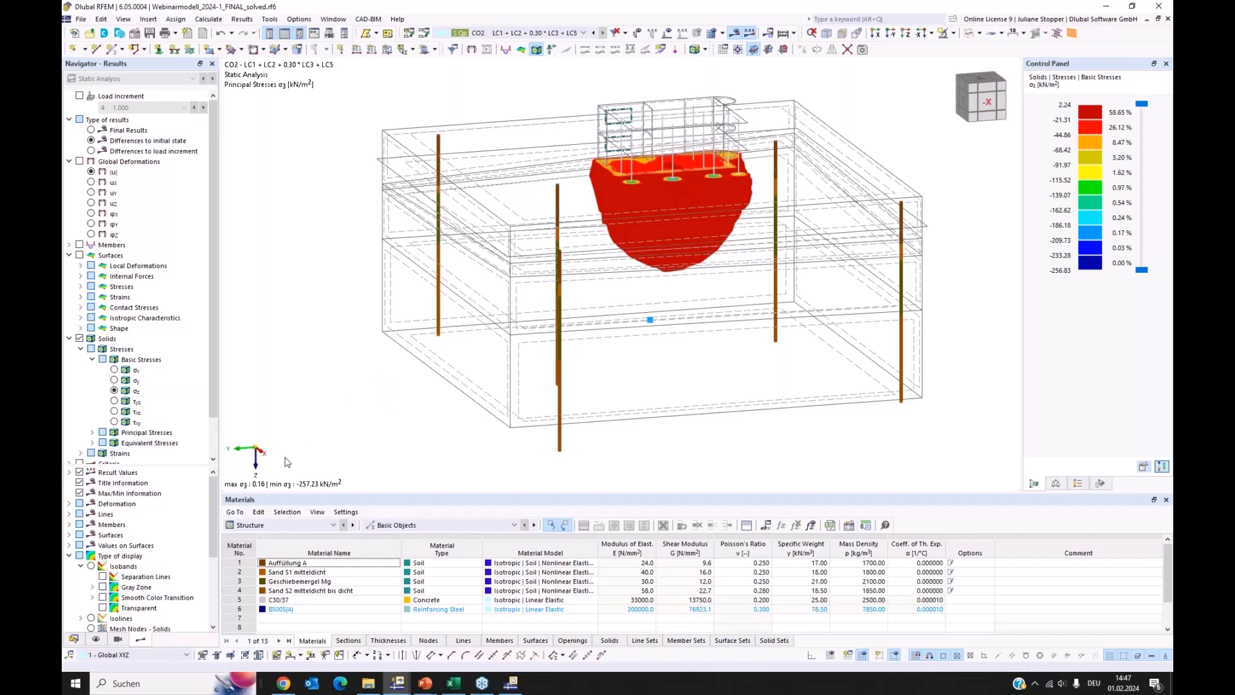
# Examine the σz distribution under the slab and single footings in plan view, temporarily showing the isobands' separation lines
pyautogui.click(906, 34)
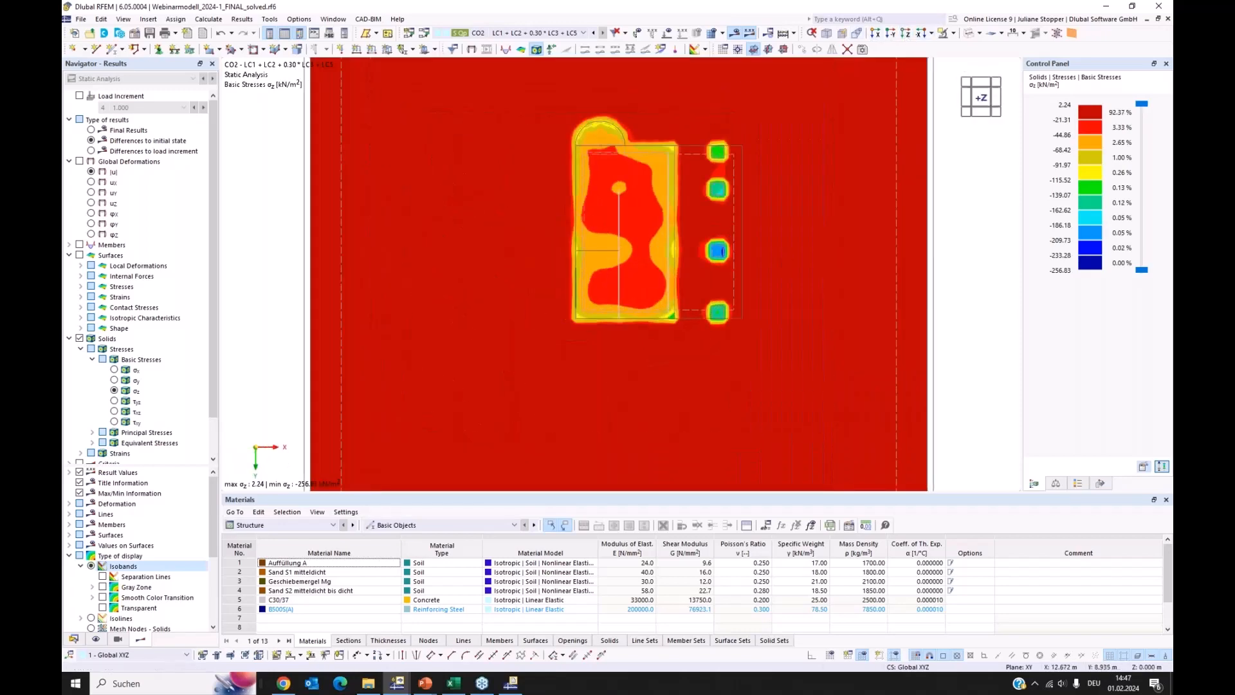
pyautogui.moveTo(722, 315); pyautogui.dragTo(696, 301, button='middle')
pyautogui.scroll(2, 697, 301)
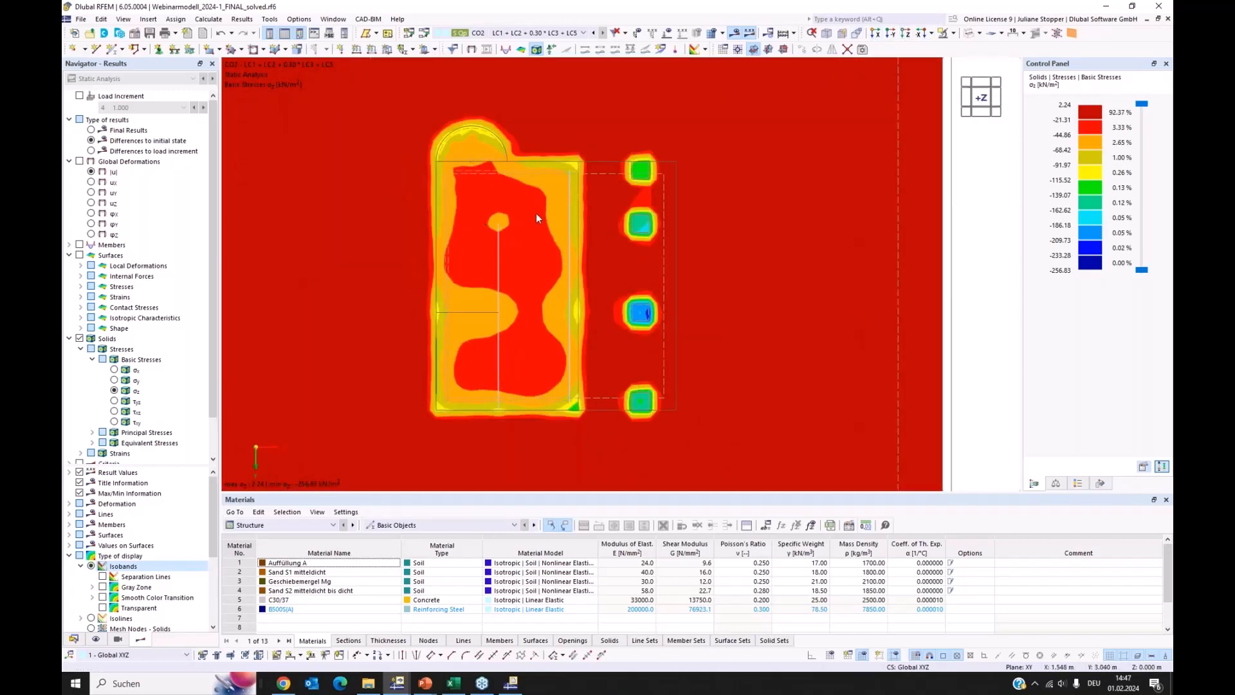
pyautogui.scroll(1, 538, 218)
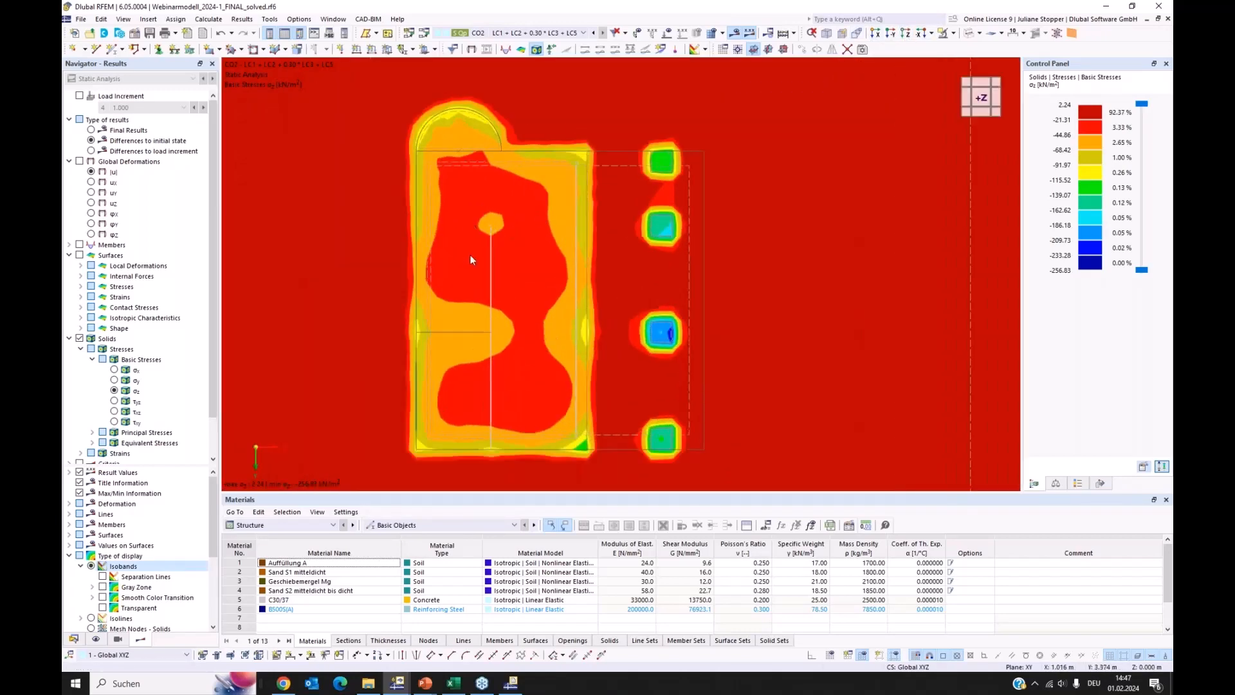
pyautogui.click(101, 578)
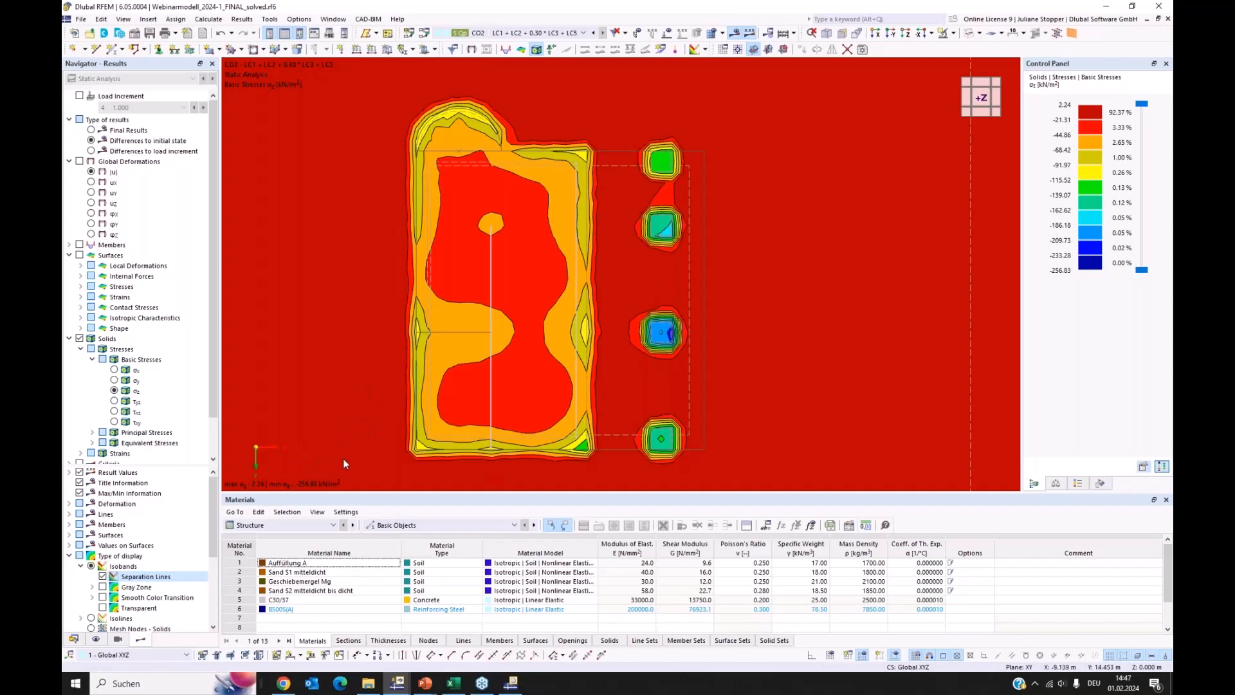
pyautogui.click(103, 577)
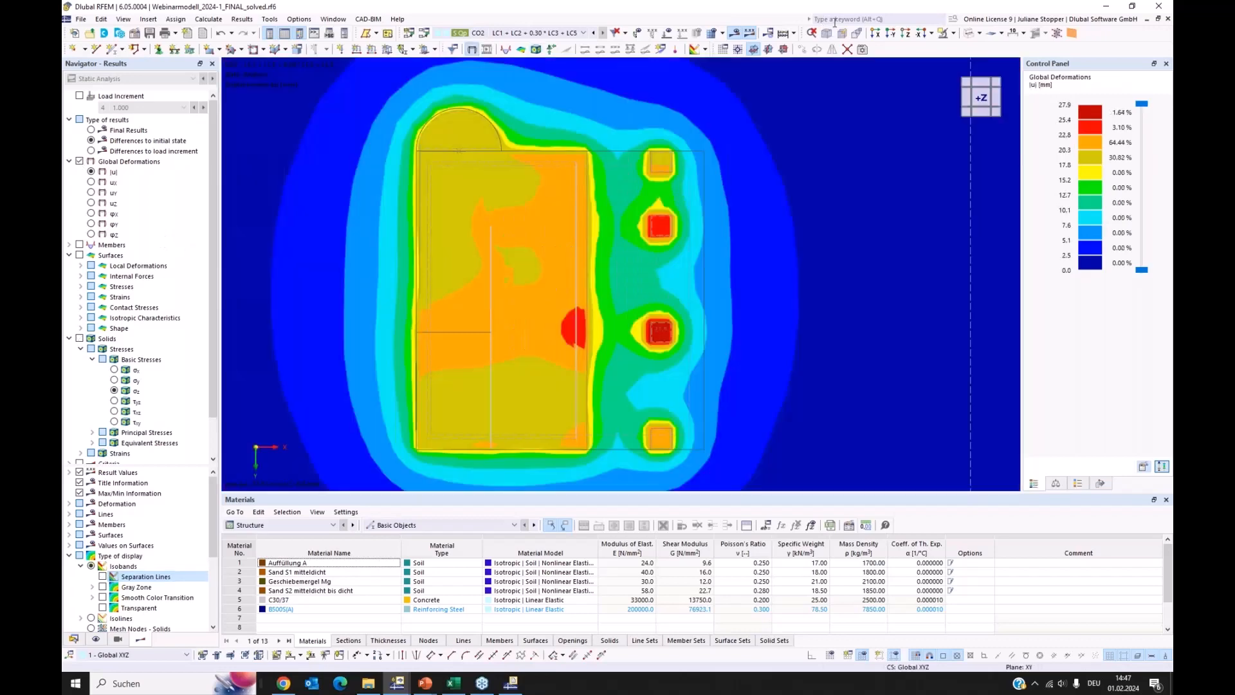
# Display the global deformations |u| in an isometric view with results shown on all surfaces and all members
pyautogui.click(827, 33)
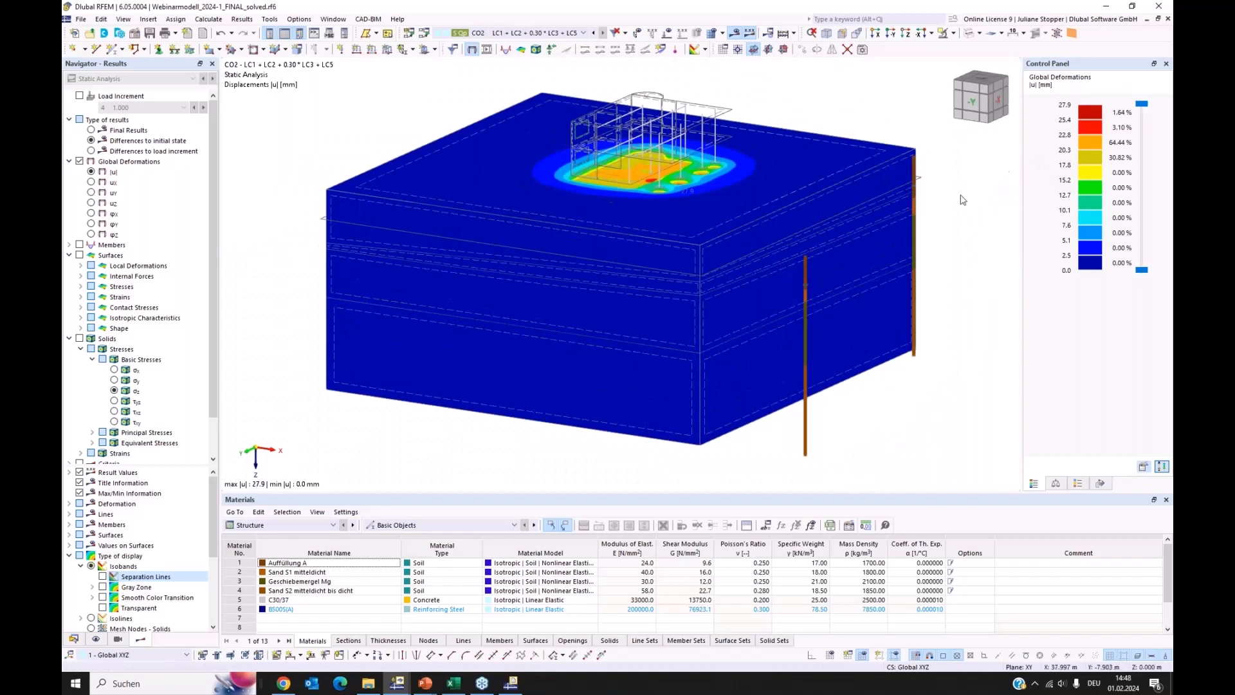
pyautogui.click(1101, 483)
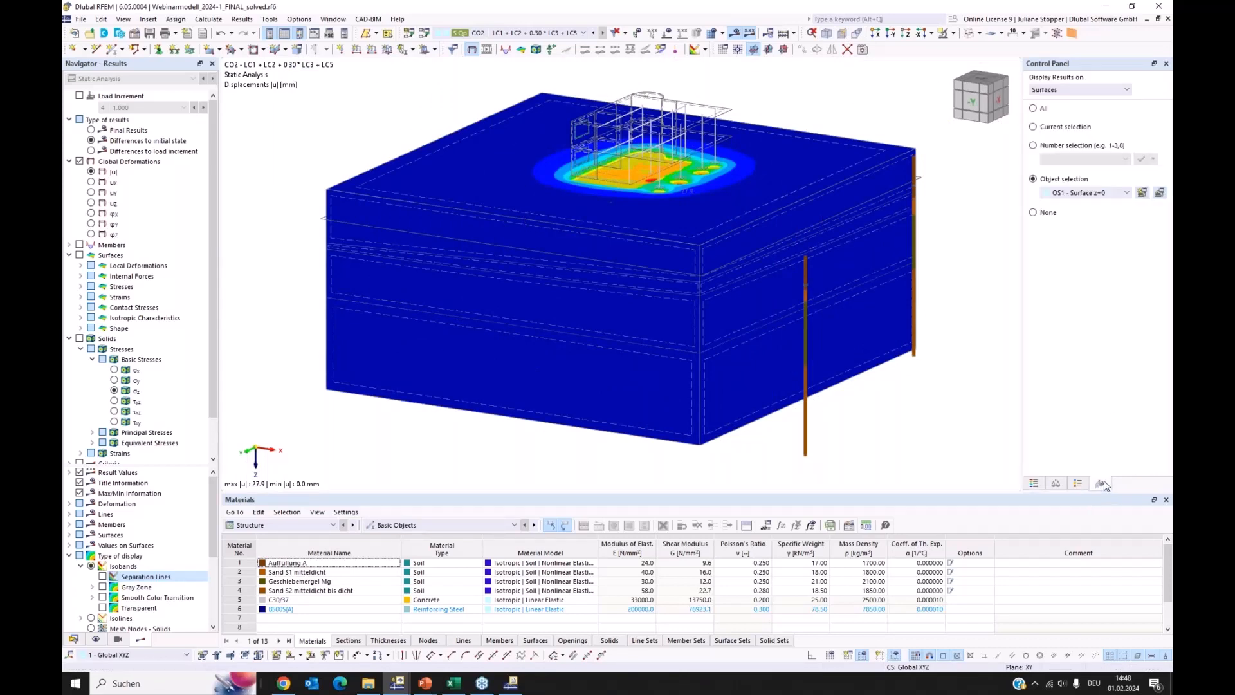
pyautogui.click(1034, 109)
pyautogui.click(1072, 90)
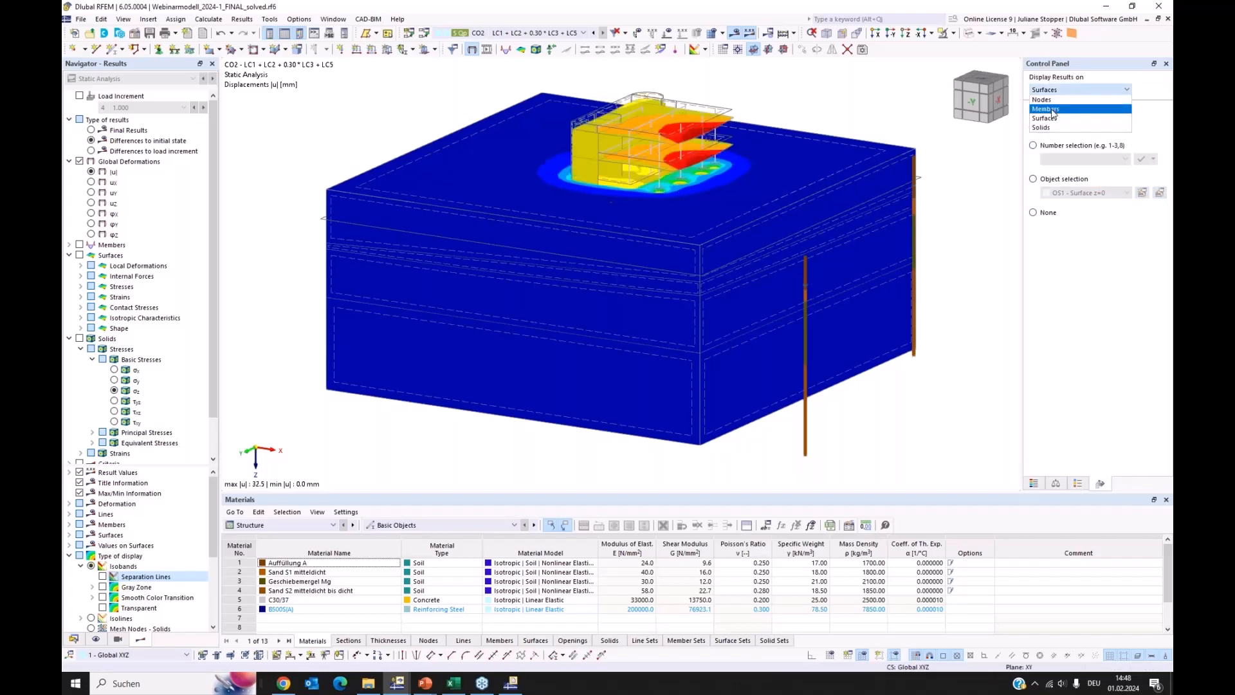
pyautogui.click(1053, 109)
pyautogui.click(1033, 109)
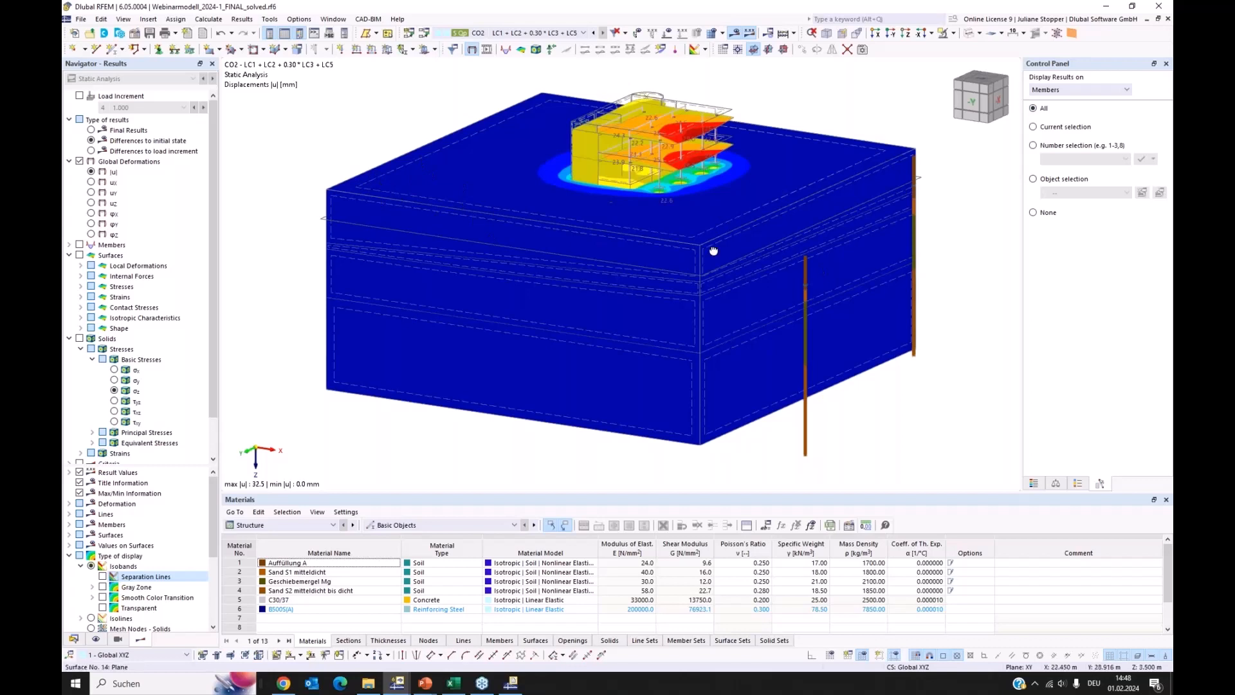
# Set the type of results back to Final Results and inspect the deformations |u| of the building and surrounding soil
pyautogui.keyDown('ctrl'); pyautogui.moveTo(713, 251); pyautogui.dragTo(717, 246, button='middle'); pyautogui.keyUp('ctrl')
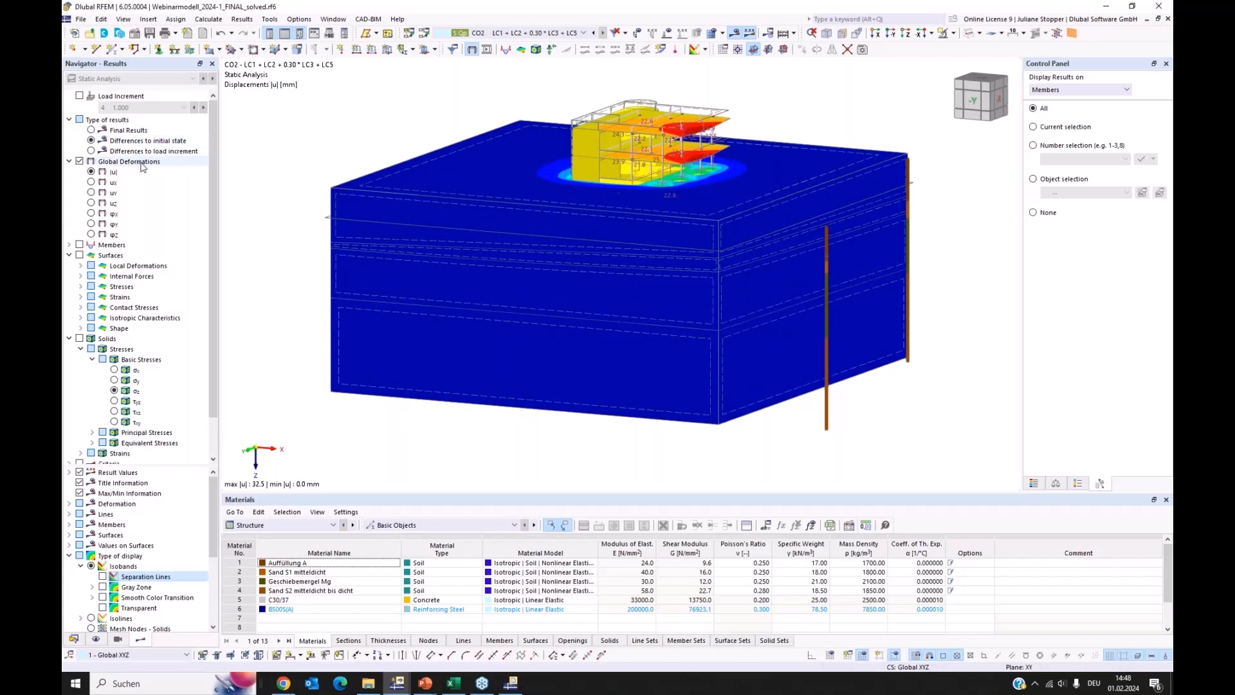
pyautogui.click(92, 131)
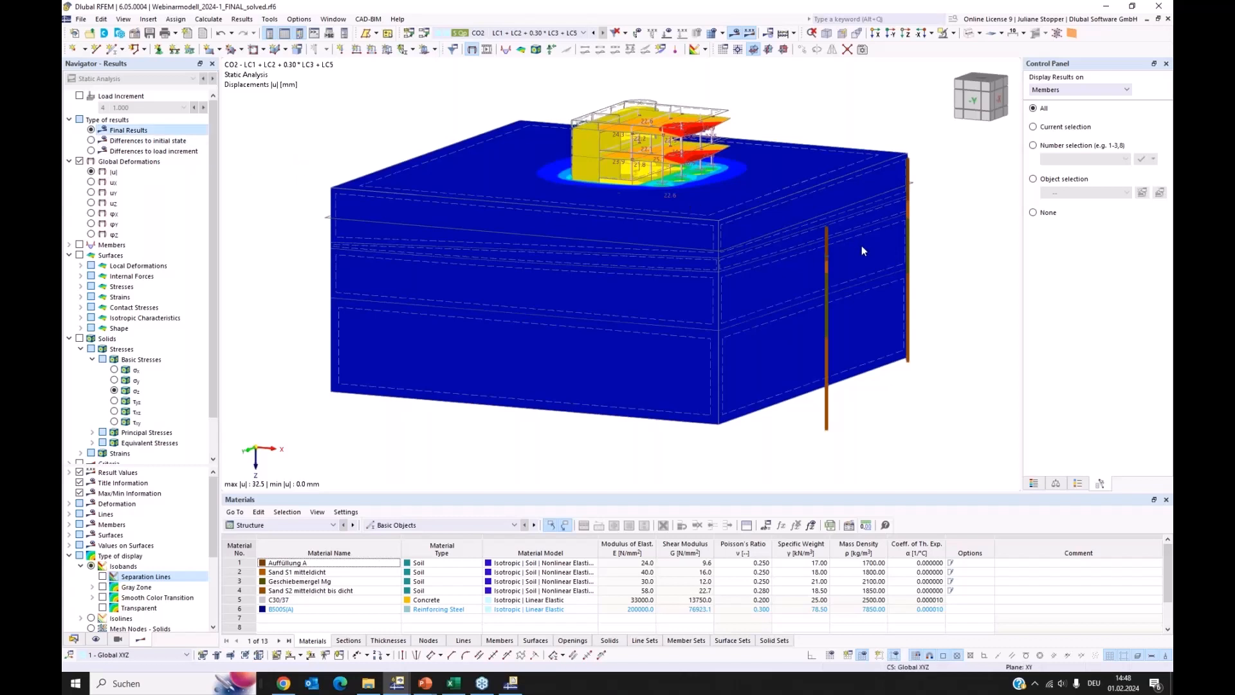
pyautogui.keyDown('ctrl'); pyautogui.moveTo(862, 250); pyautogui.dragTo(736, 298, button='middle'); pyautogui.keyUp('ctrl')
pyautogui.scroll(3, 523, 226)
pyautogui.keyDown('ctrl'); pyautogui.moveTo(522, 225); pyautogui.dragTo(601, 233, button='middle'); pyautogui.keyUp('ctrl')
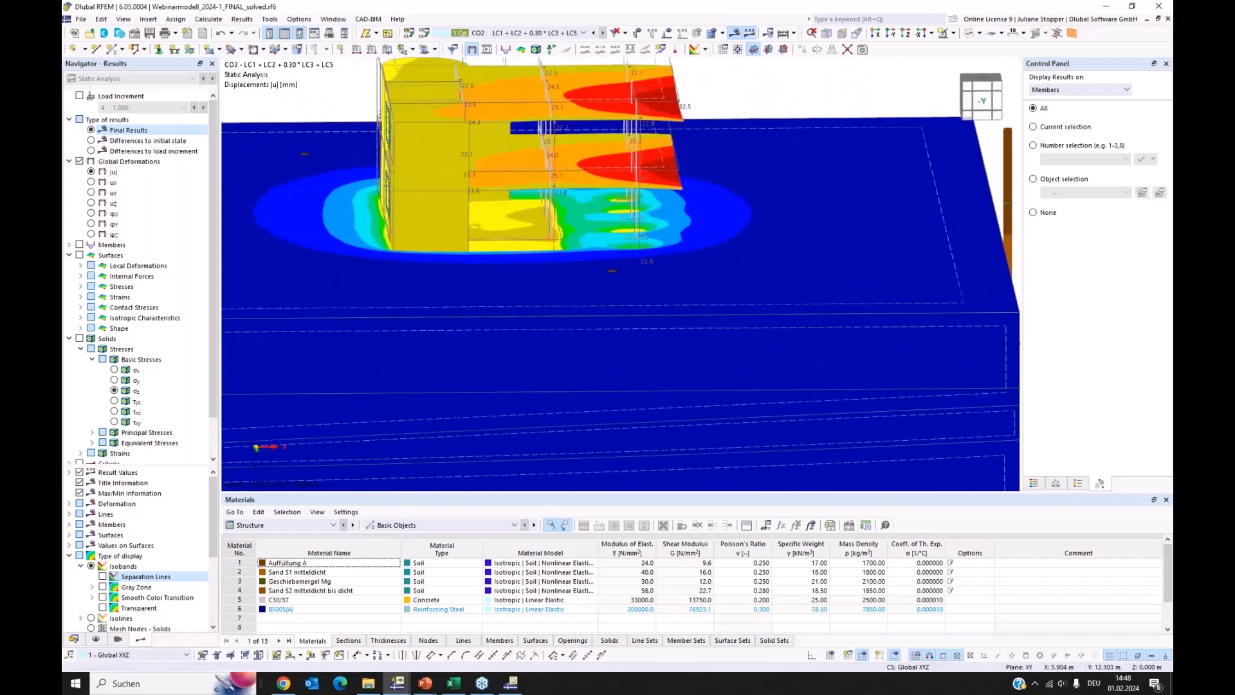
pyautogui.scroll(5, 455, 243)
pyautogui.scroll(-6, 499, 255)
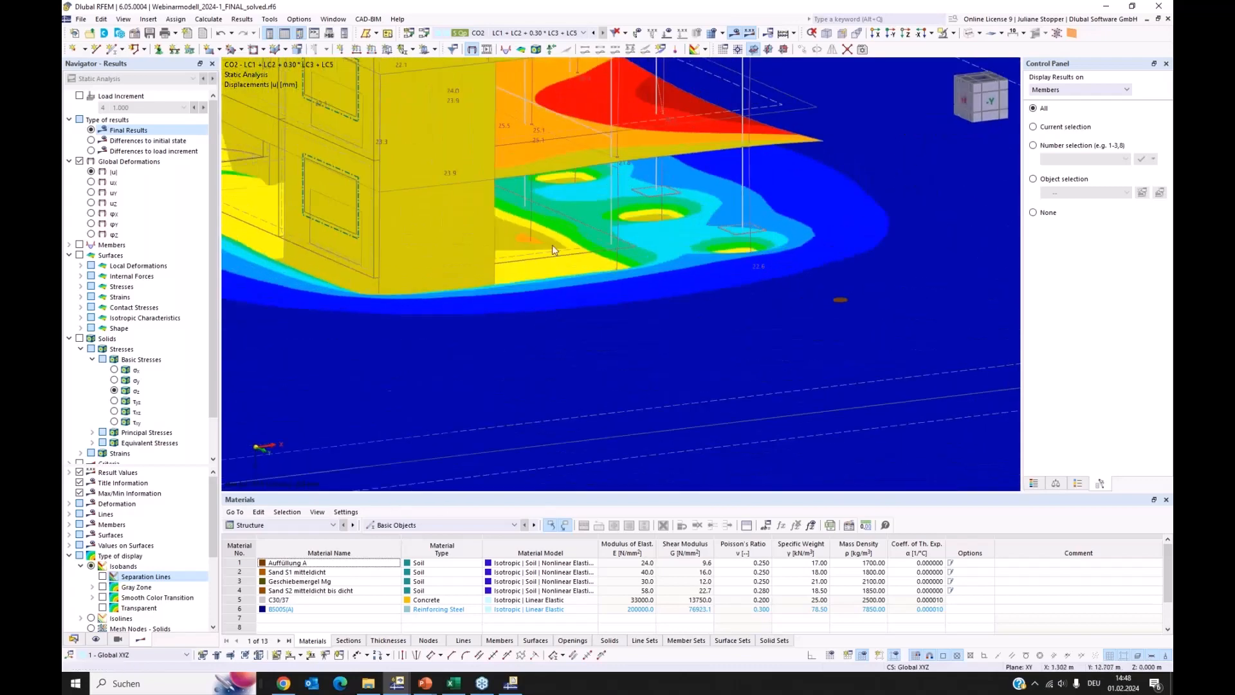
pyautogui.scroll(-1, 689, 251)
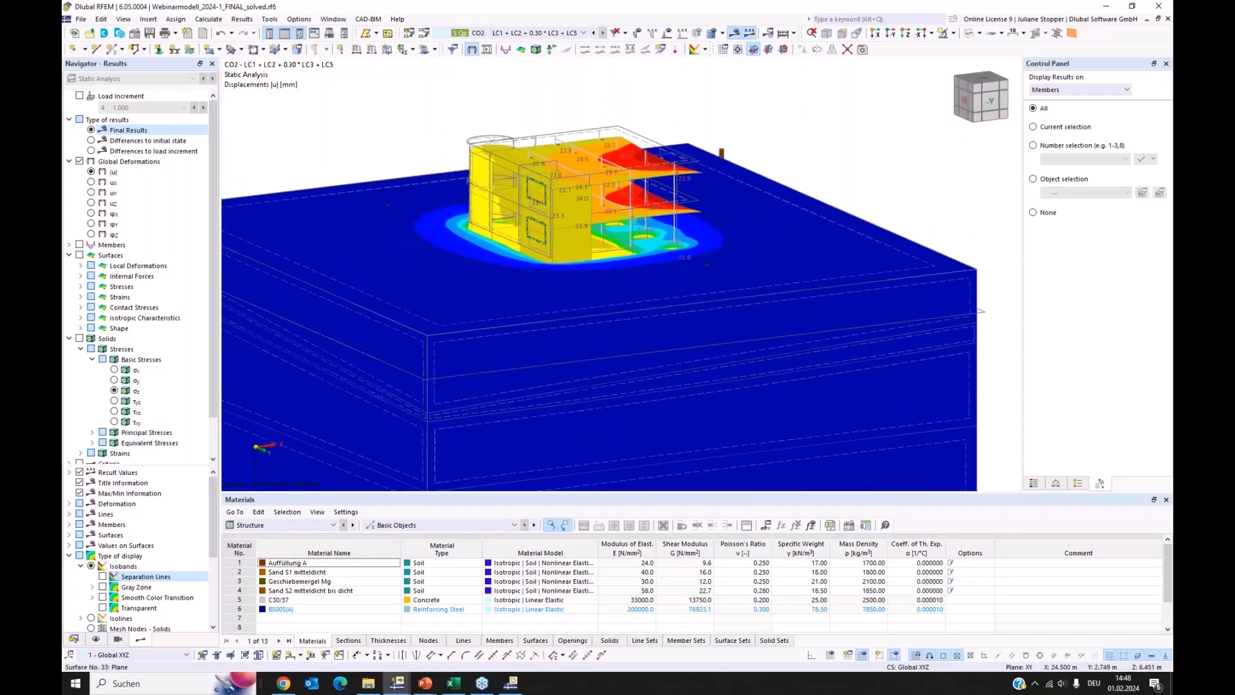
pyautogui.keyDown('ctrl'); pyautogui.moveTo(758, 278); pyautogui.dragTo(643, 248, button='middle'); pyautogui.keyUp('ctrl')
pyautogui.scroll(-3, 671, 277)
pyautogui.keyDown('ctrl'); pyautogui.moveTo(667, 311); pyautogui.dragTo(576, 358, button='middle'); pyautogui.keyUp('ctrl')
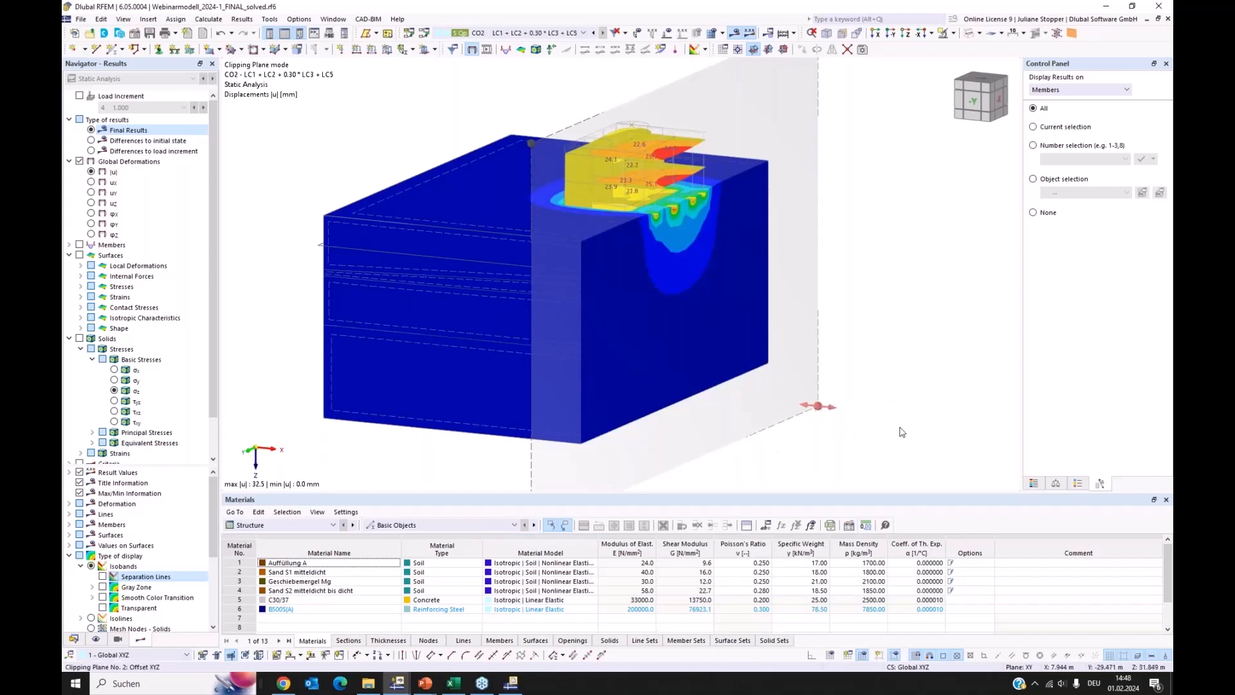
# Cut the model with the YZ clipping plane, position it at X = 8.081 m along the footings and check its parameters
pyautogui.moveTo(830, 420); pyautogui.dragTo(849, 425)
pyautogui.keyDown('ctrl'); pyautogui.moveTo(849, 425); pyautogui.dragTo(849, 419, button='middle'); pyautogui.keyUp('ctrl')
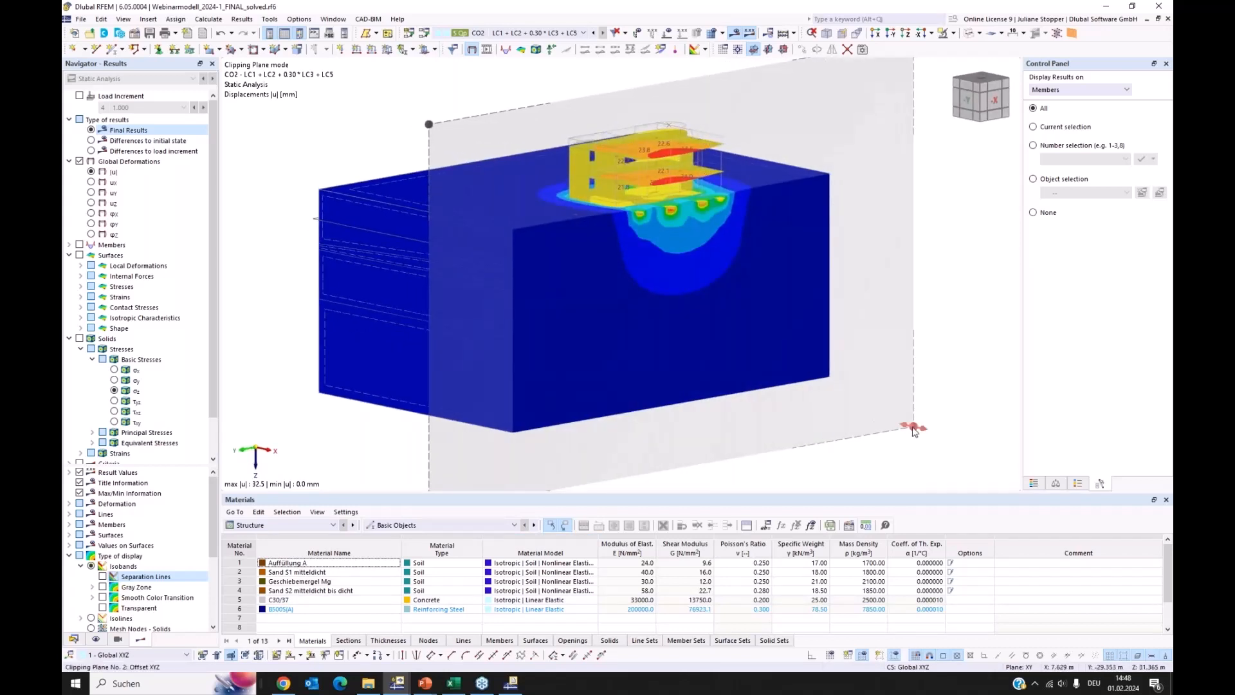
pyautogui.moveTo(900, 428)
pyautogui.mouseDown()
pyautogui.moveTo(887, 419)
pyautogui.moveTo(932, 441)
pyautogui.moveTo(888, 436)
pyautogui.moveTo(905, 436)
pyautogui.mouseUp()
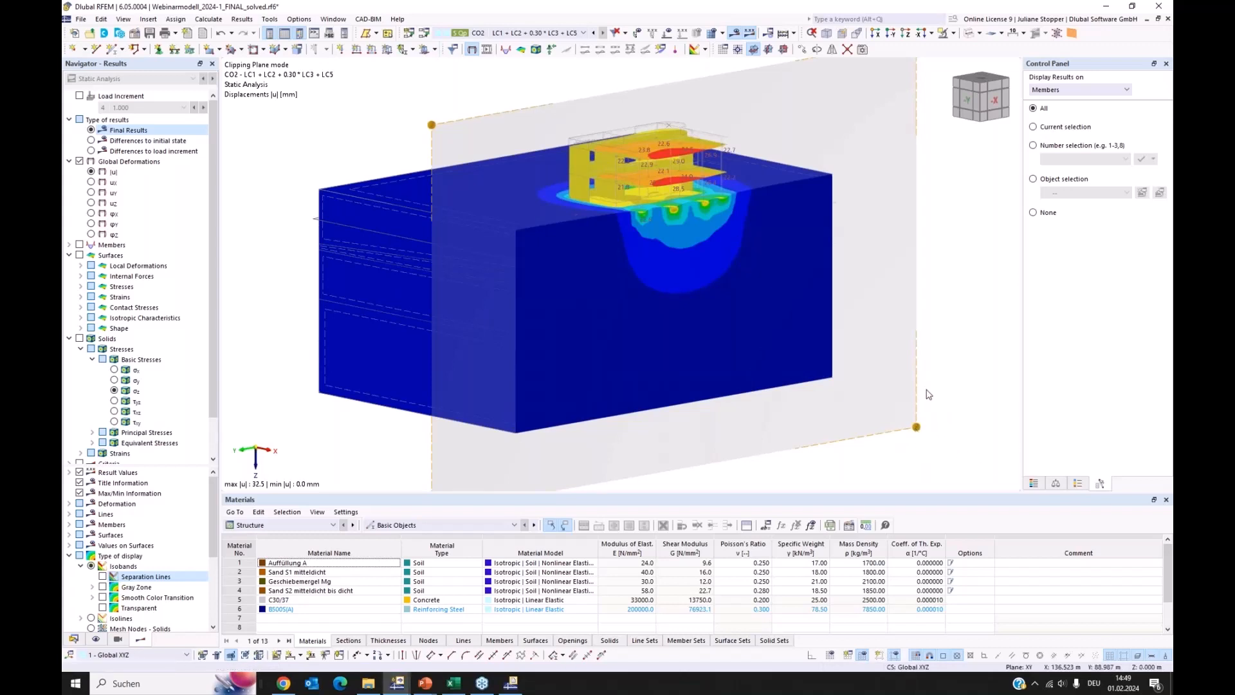
pyautogui.doubleClick(927, 411)
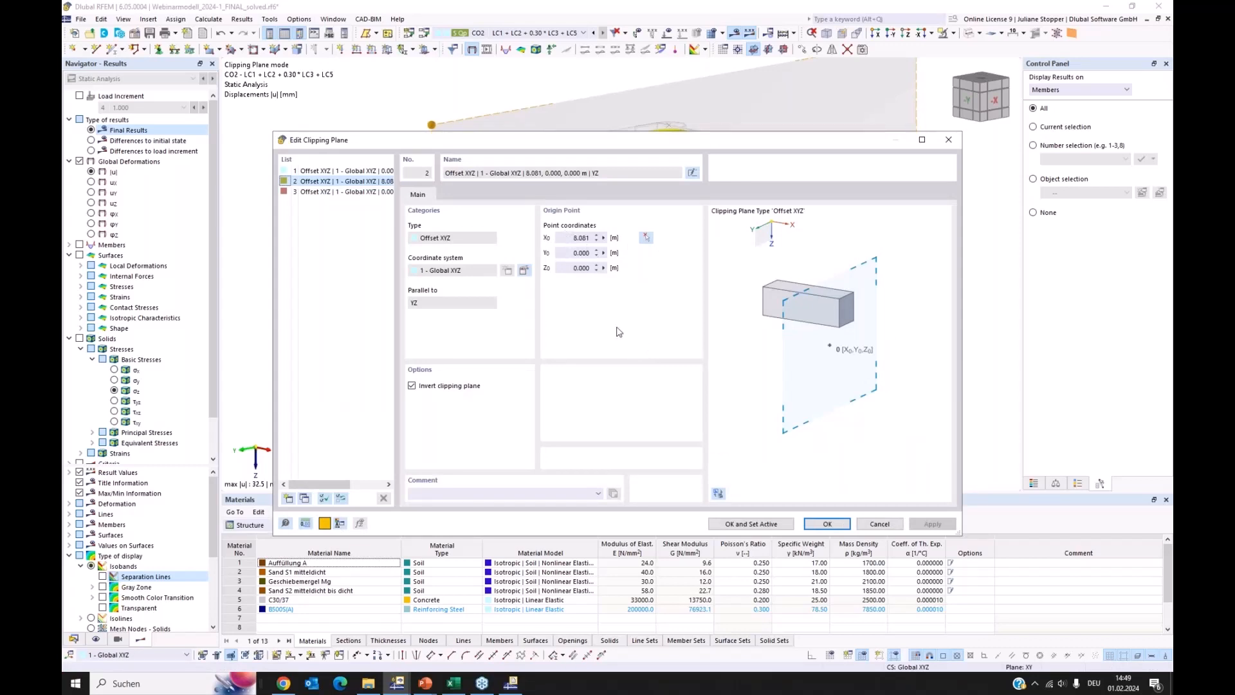
pyautogui.click(879, 524)
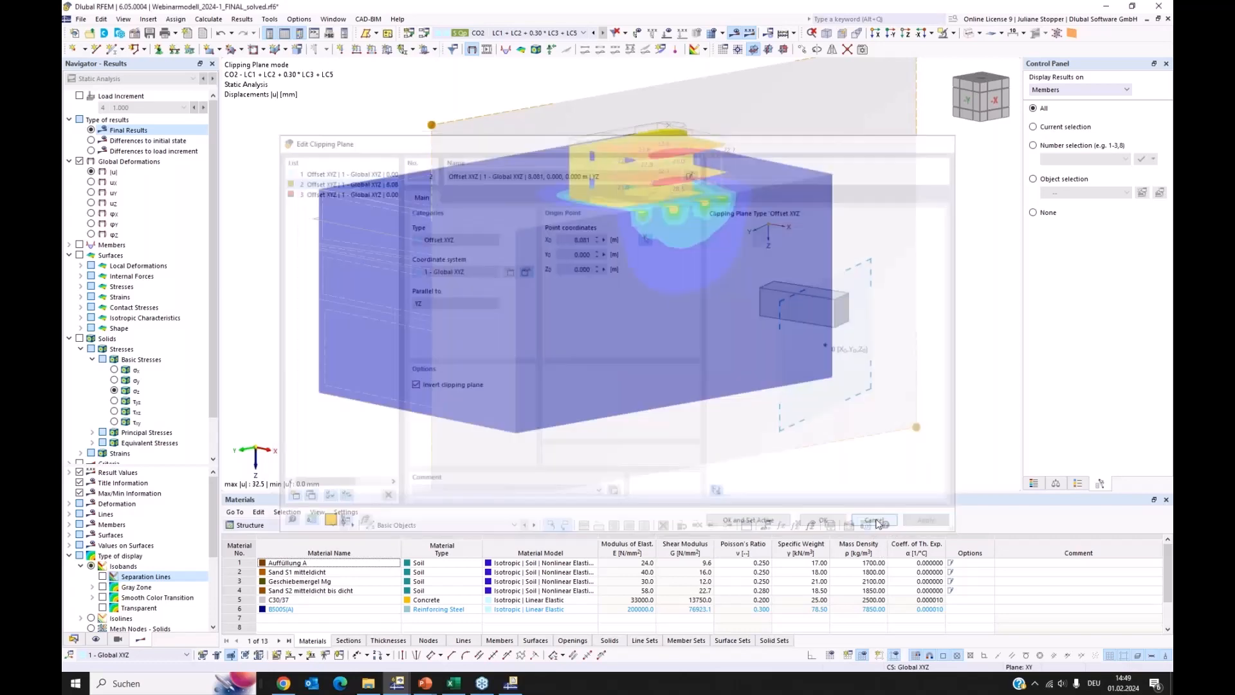
# Examine the deformations |u| of the building, footings and sectioned soil at the clipping plane from several angles
pyautogui.scroll(3, 588, 209)
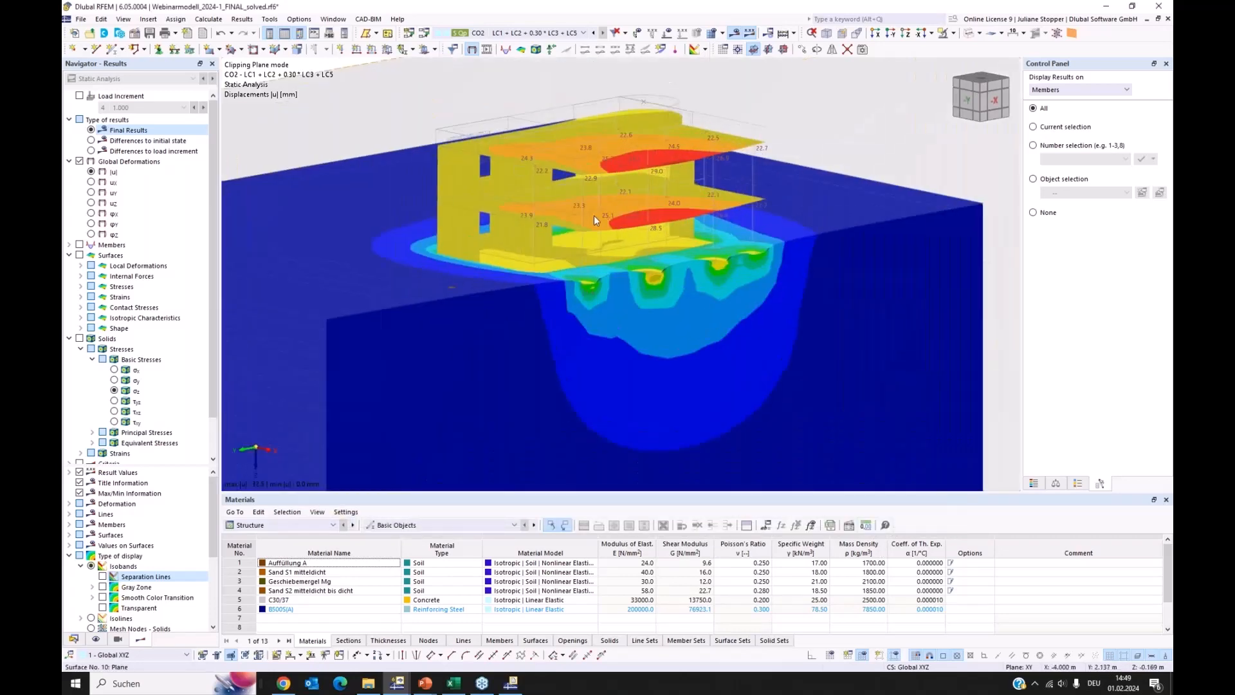
pyautogui.scroll(2, 593, 214)
pyautogui.scroll(-3, 530, 210)
pyautogui.keyDown('ctrl'); pyautogui.moveTo(342, 181); pyautogui.dragTo(520, 278, button='middle'); pyautogui.keyUp('ctrl')
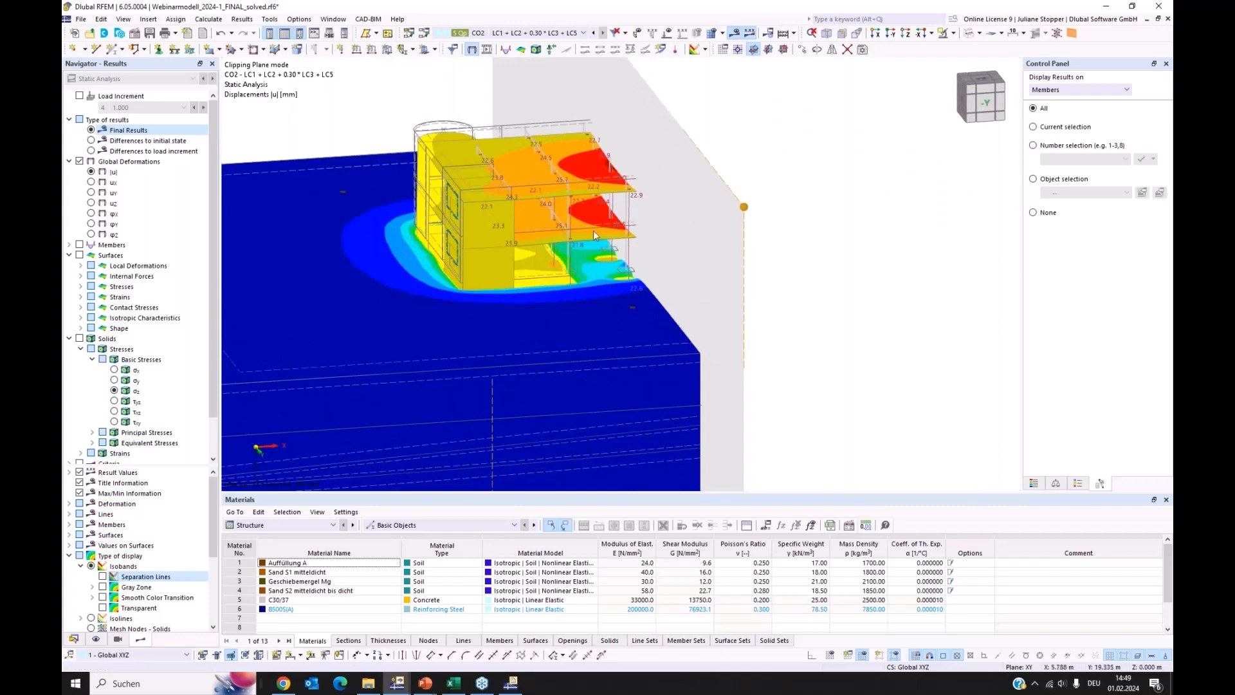
pyautogui.scroll(5, 581, 245)
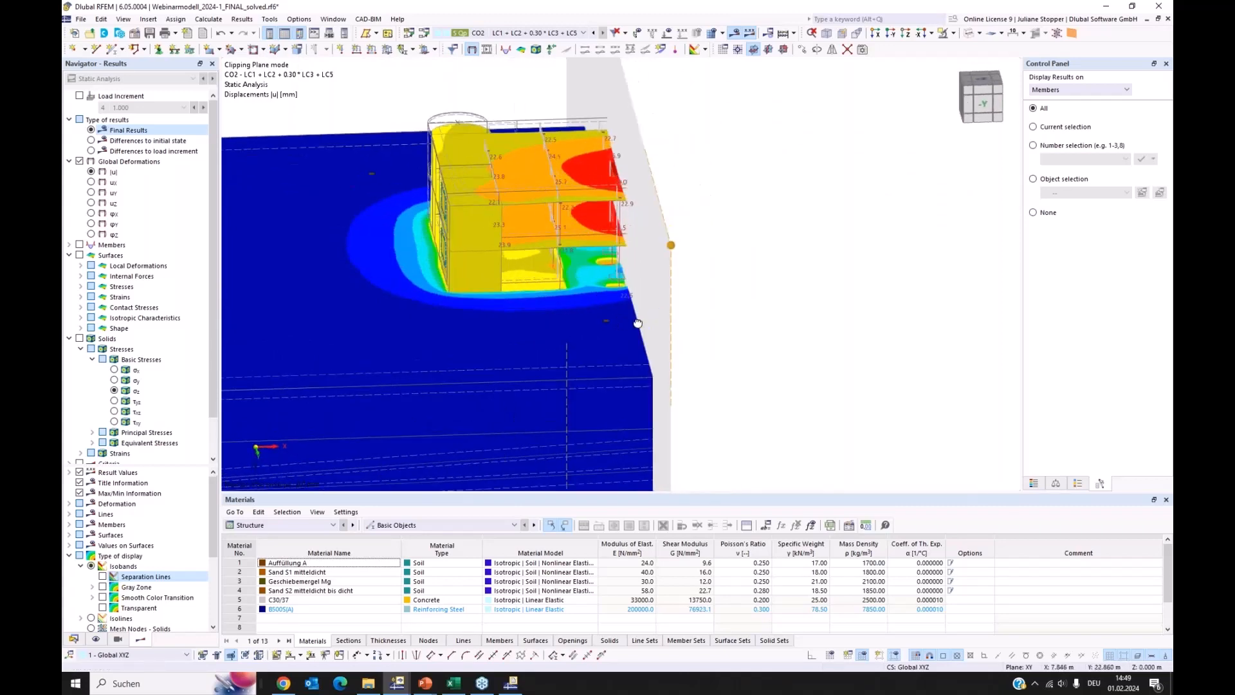
pyautogui.scroll(1, 592, 259)
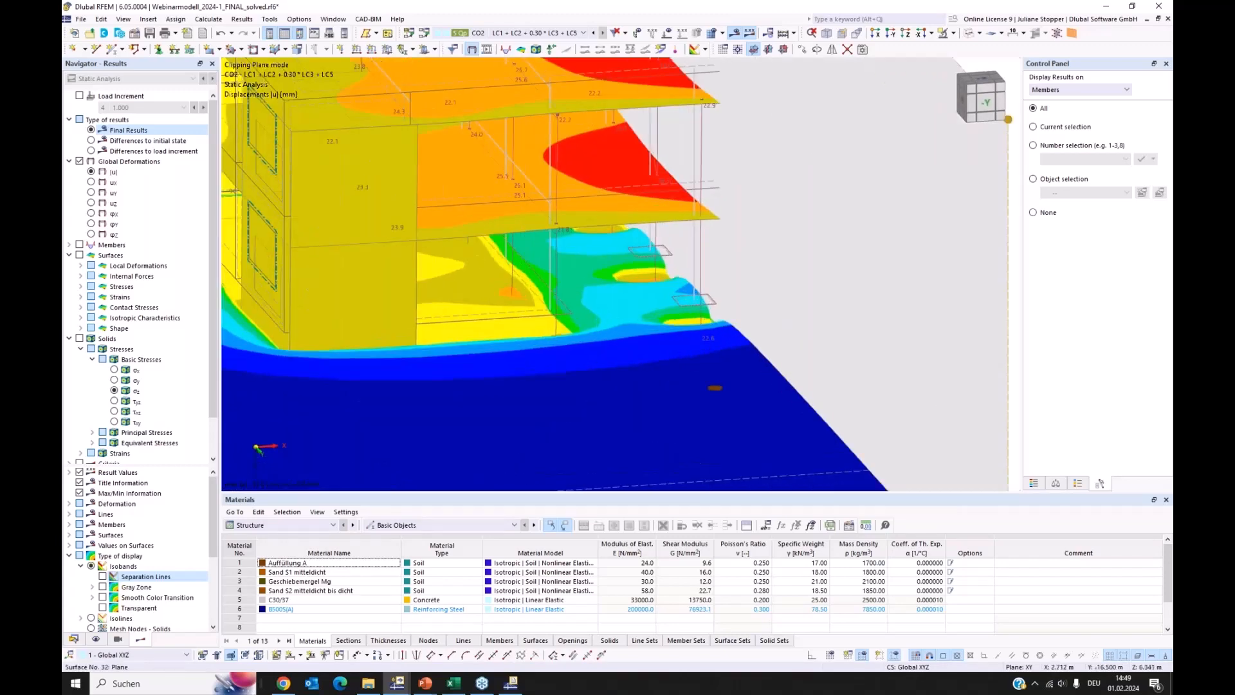
pyautogui.moveTo(445, 213); pyautogui.dragTo(706, 285, button='middle')
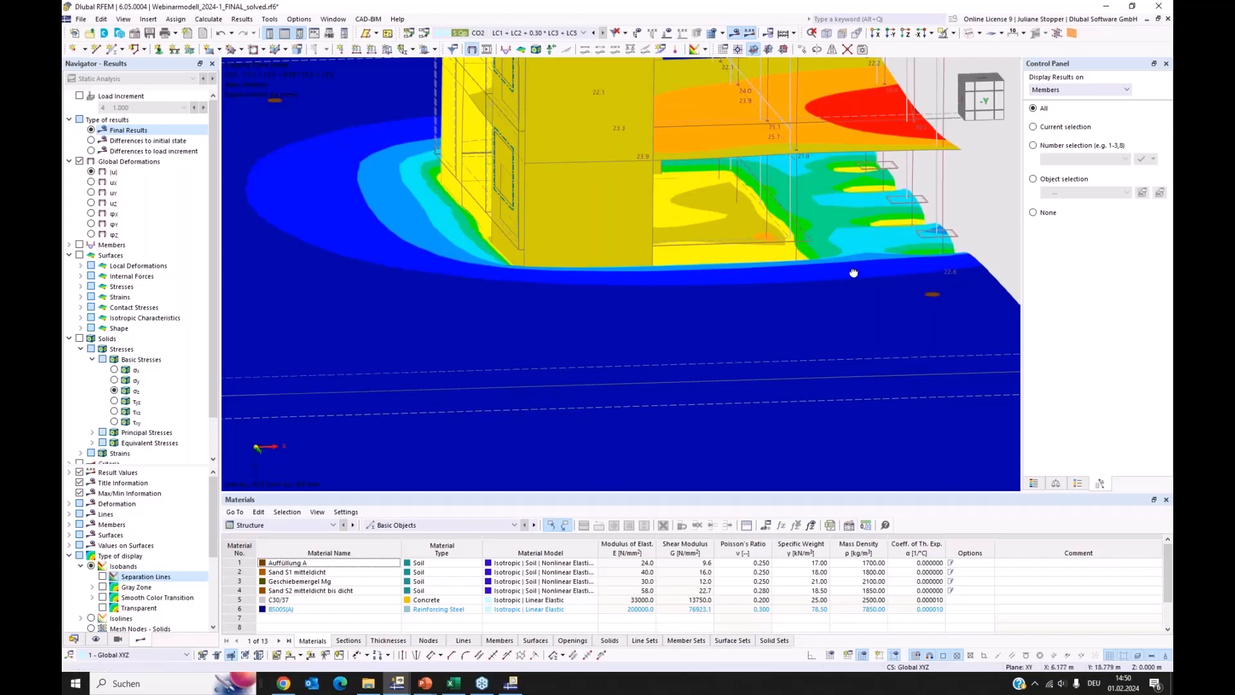
pyautogui.keyDown('ctrl'); pyautogui.moveTo(852, 273); pyautogui.dragTo(769, 306, button='middle'); pyautogui.keyUp('ctrl')
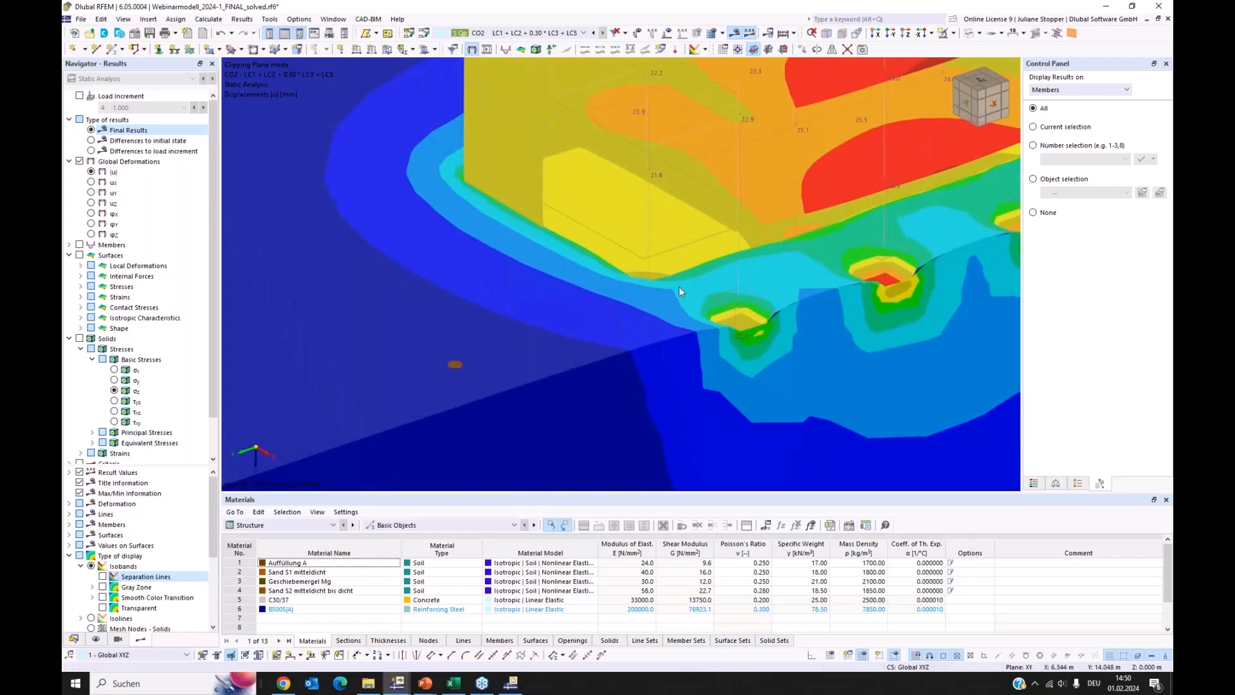
pyautogui.scroll(-5, 679, 277)
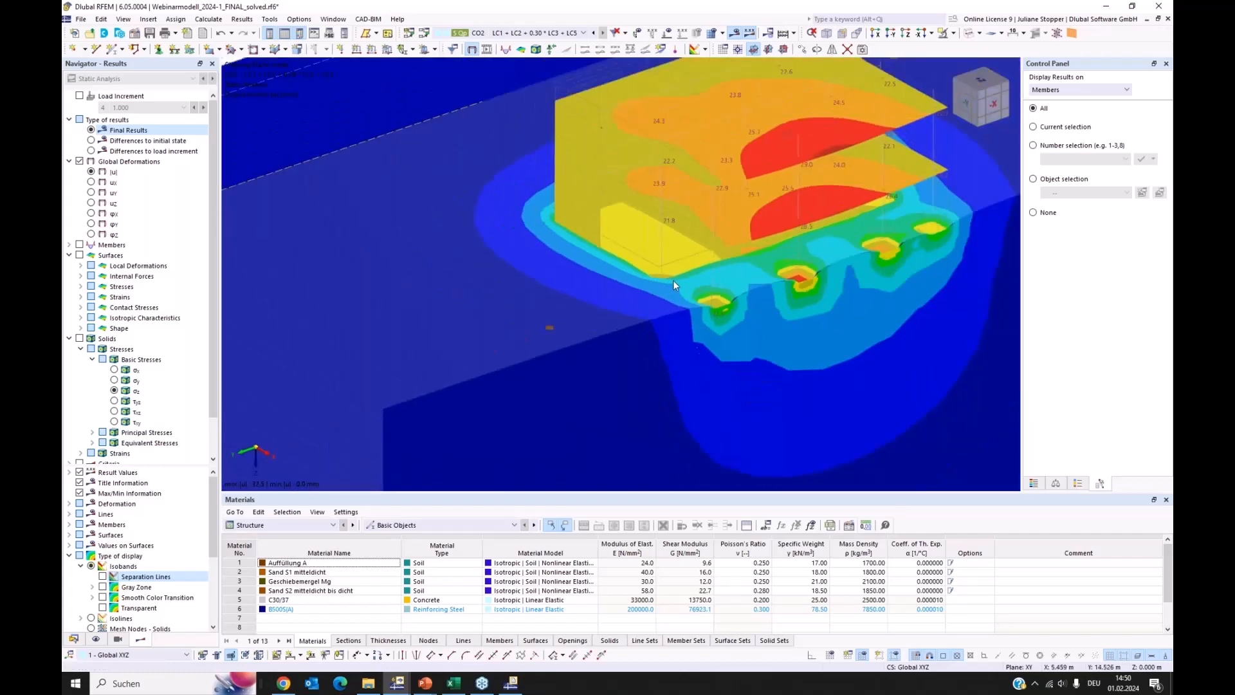
pyautogui.scroll(1, 580, 281)
pyautogui.keyDown('ctrl'); pyautogui.moveTo(580, 281); pyautogui.dragTo(703, 272, button='middle'); pyautogui.keyUp('ctrl')
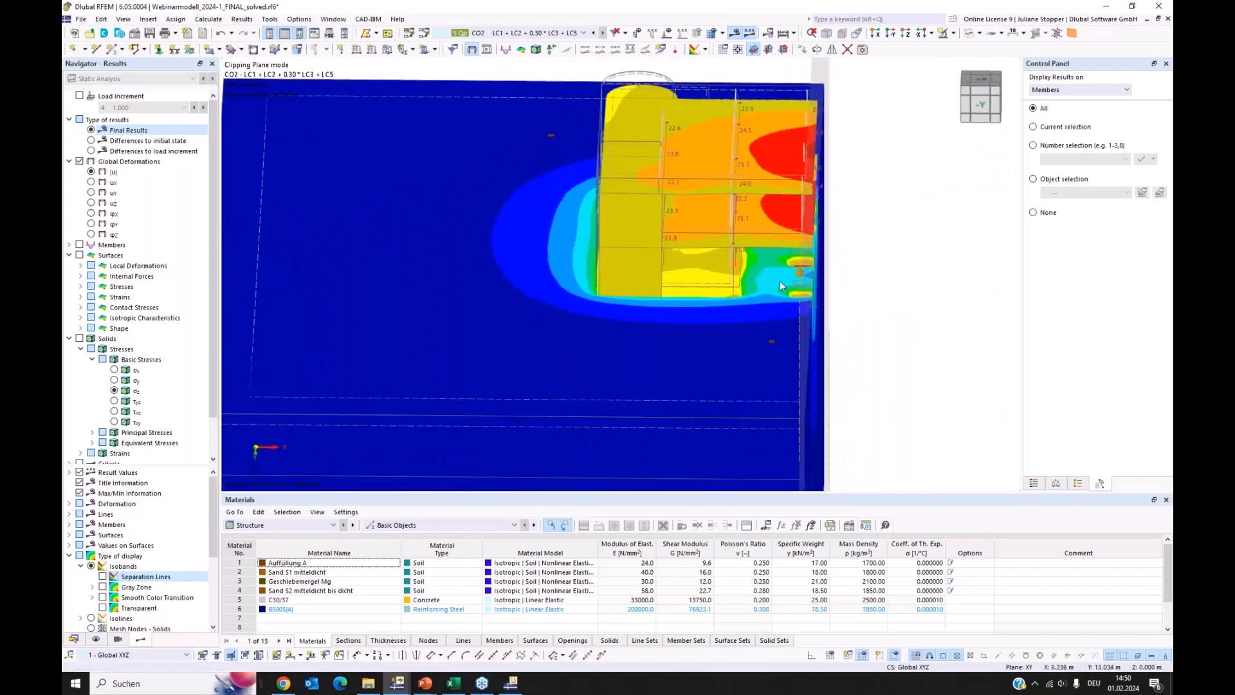
# Inspect how far the deformations |u| spread into the ground around the building and below the footings at the cut
pyautogui.scroll(3, 780, 280)
pyautogui.scroll(-2, 801, 296)
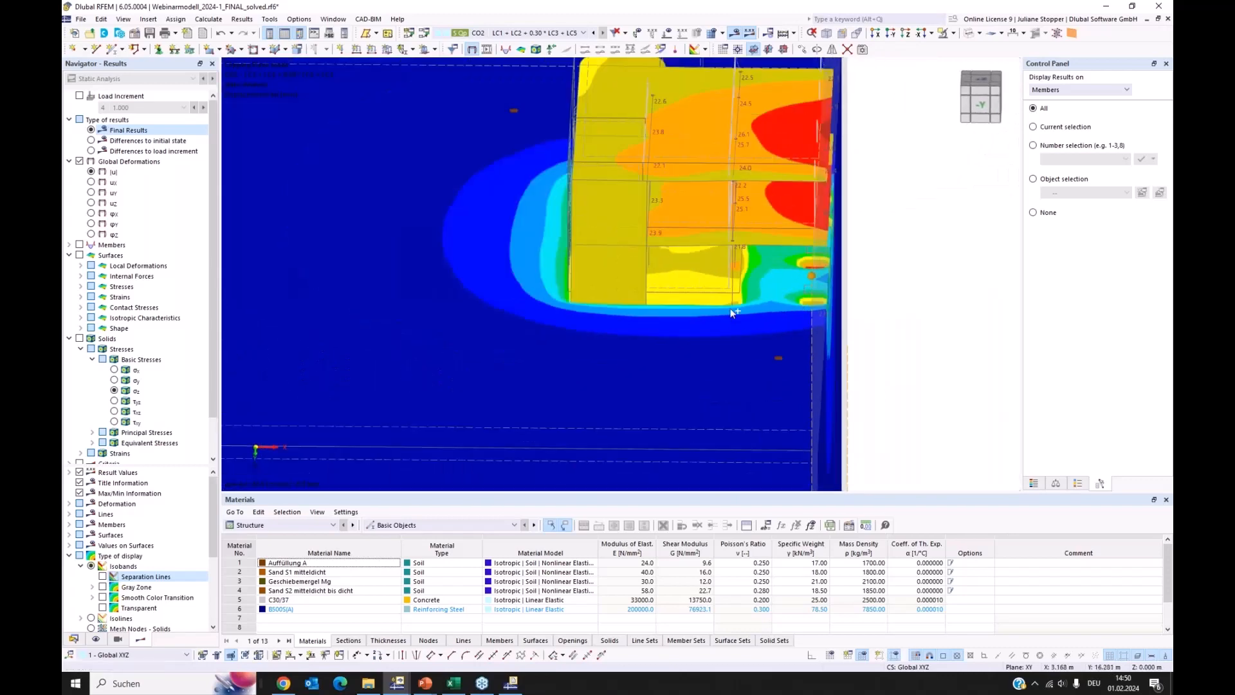
pyautogui.scroll(-2, 643, 295)
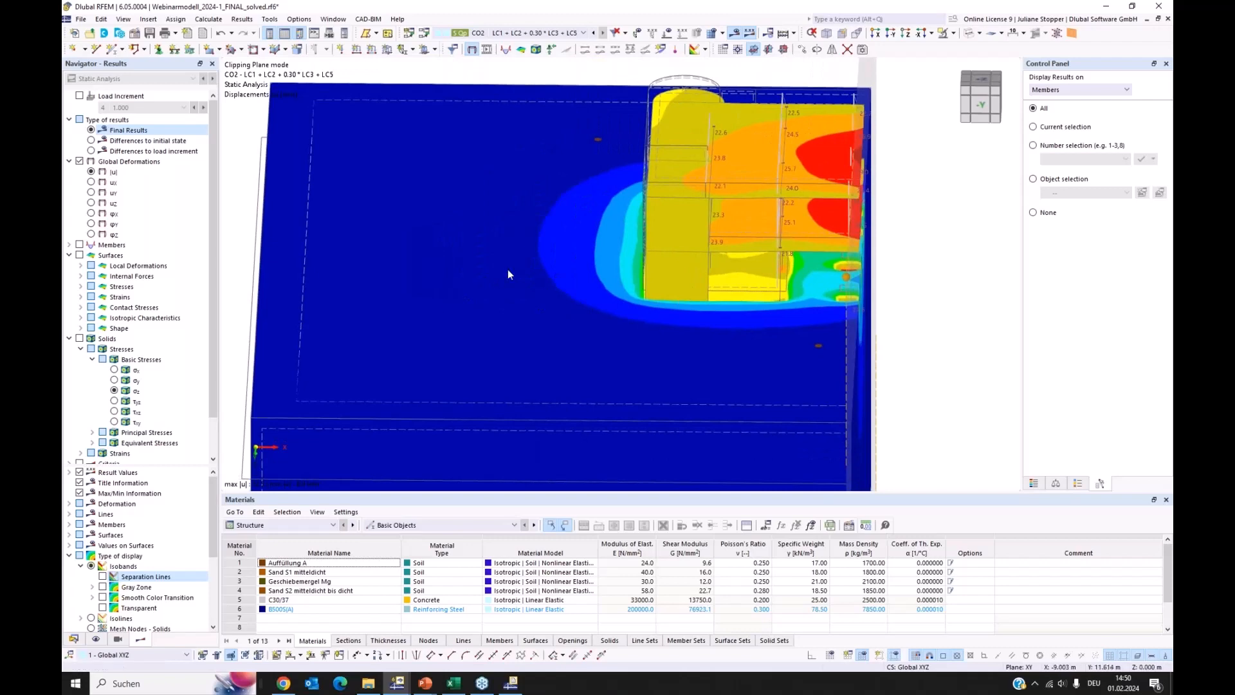
pyautogui.keyDown('ctrl'); pyautogui.moveTo(491, 265); pyautogui.dragTo(466, 266, button='middle'); pyautogui.keyUp('ctrl')
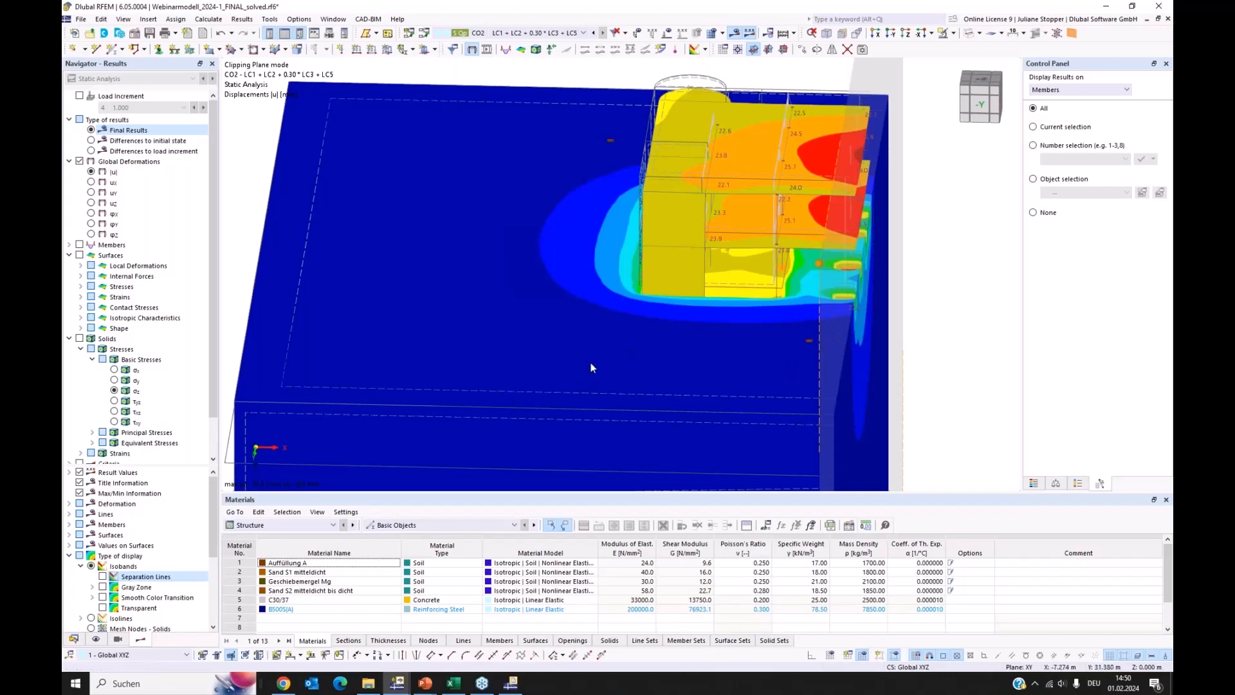
pyautogui.keyDown('ctrl'); pyautogui.moveTo(522, 330); pyautogui.dragTo(598, 336, button='middle'); pyautogui.keyUp('ctrl')
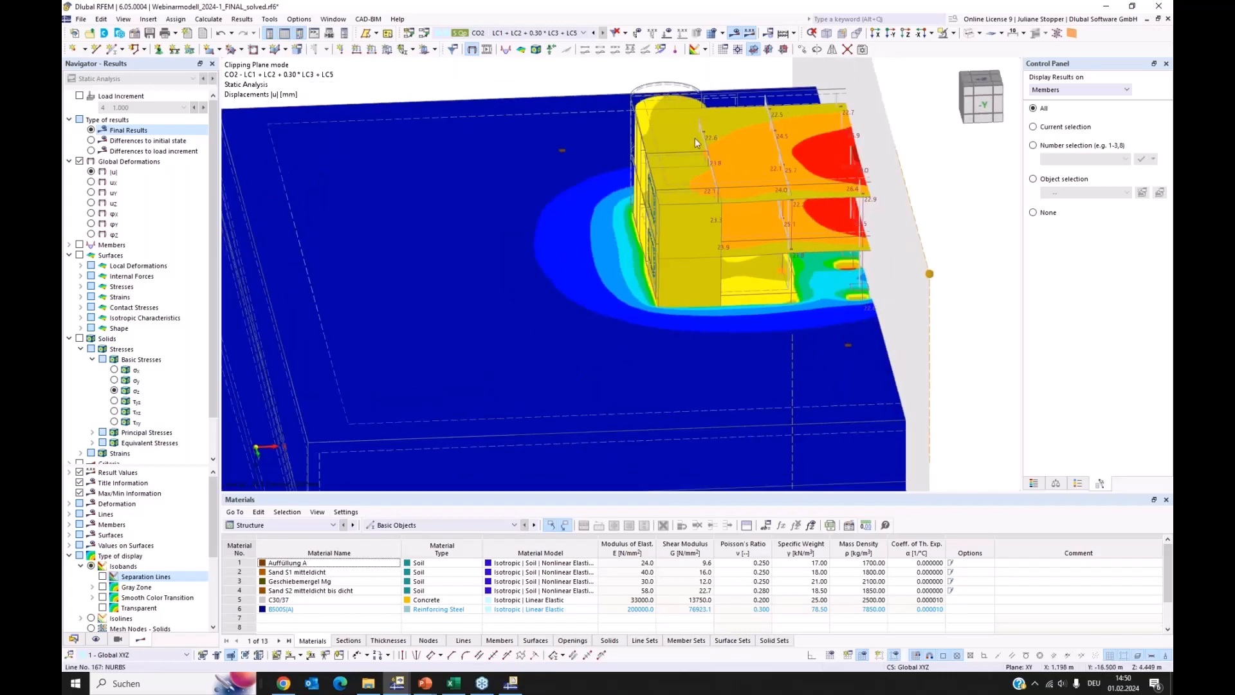
pyautogui.keyDown('ctrl'); pyautogui.moveTo(780, 299); pyautogui.dragTo(508, 110, button='middle'); pyautogui.keyUp('ctrl')
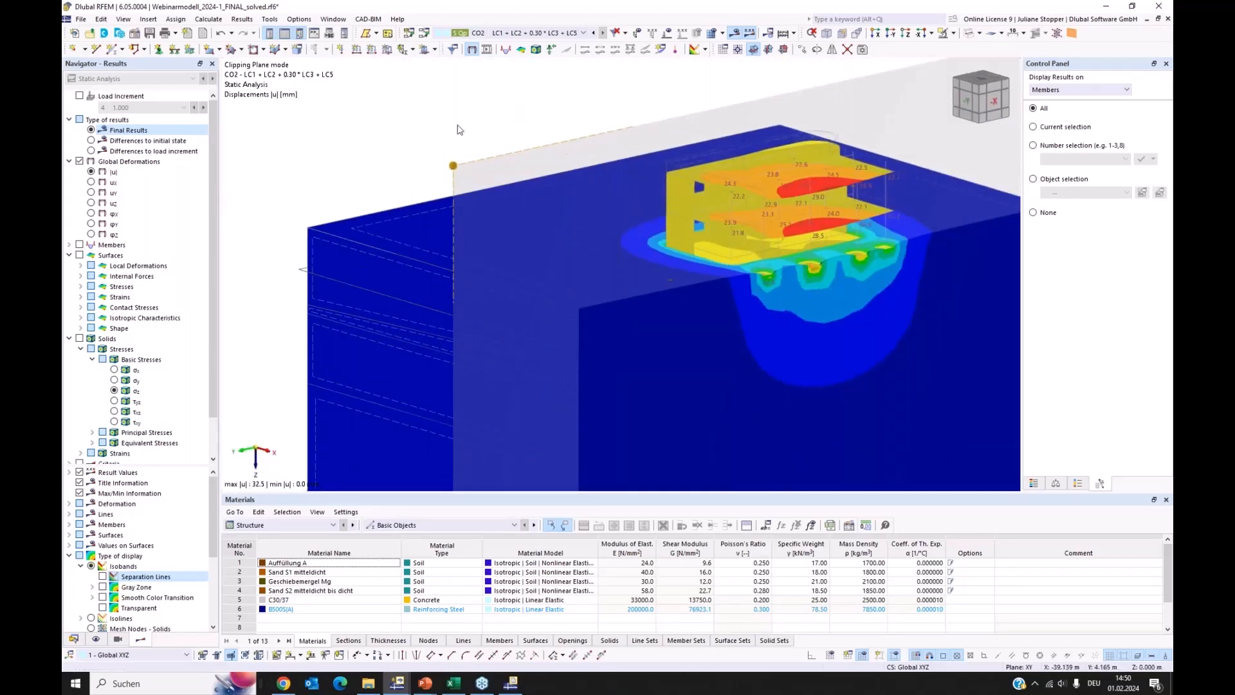
pyautogui.scroll(-3, 415, 131)
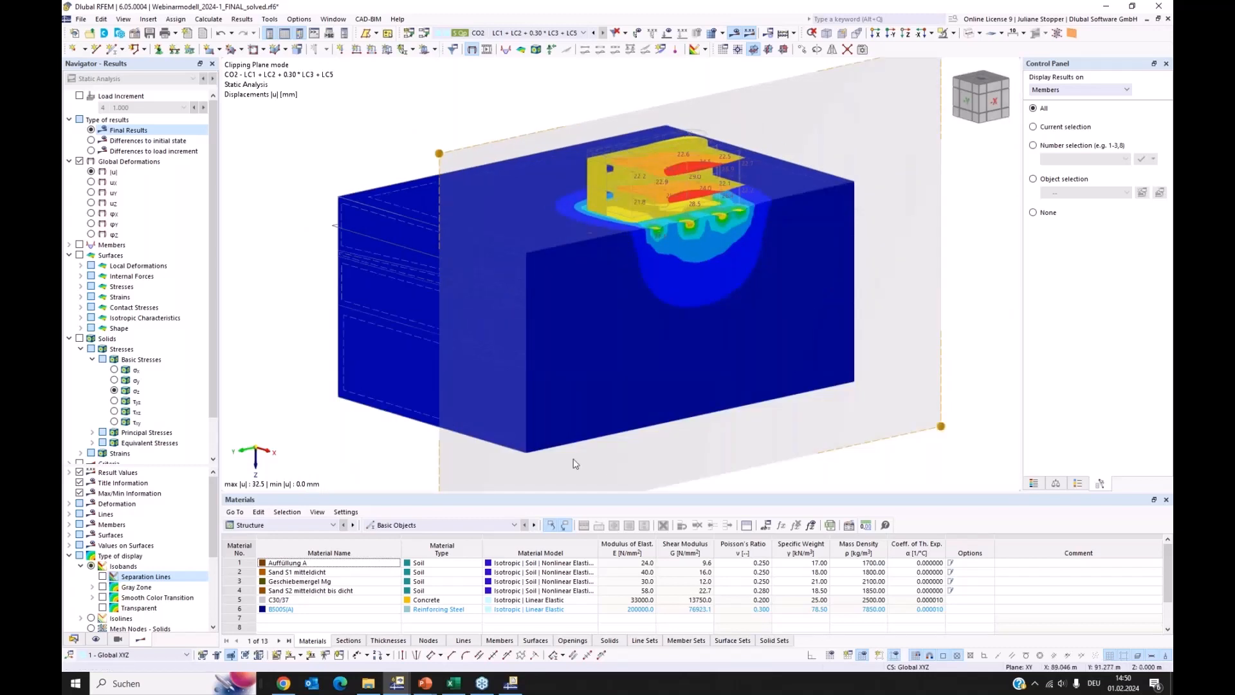
# Turn off the clipping plane and hide the results on all members and all surfaces
pyautogui.click(231, 656)
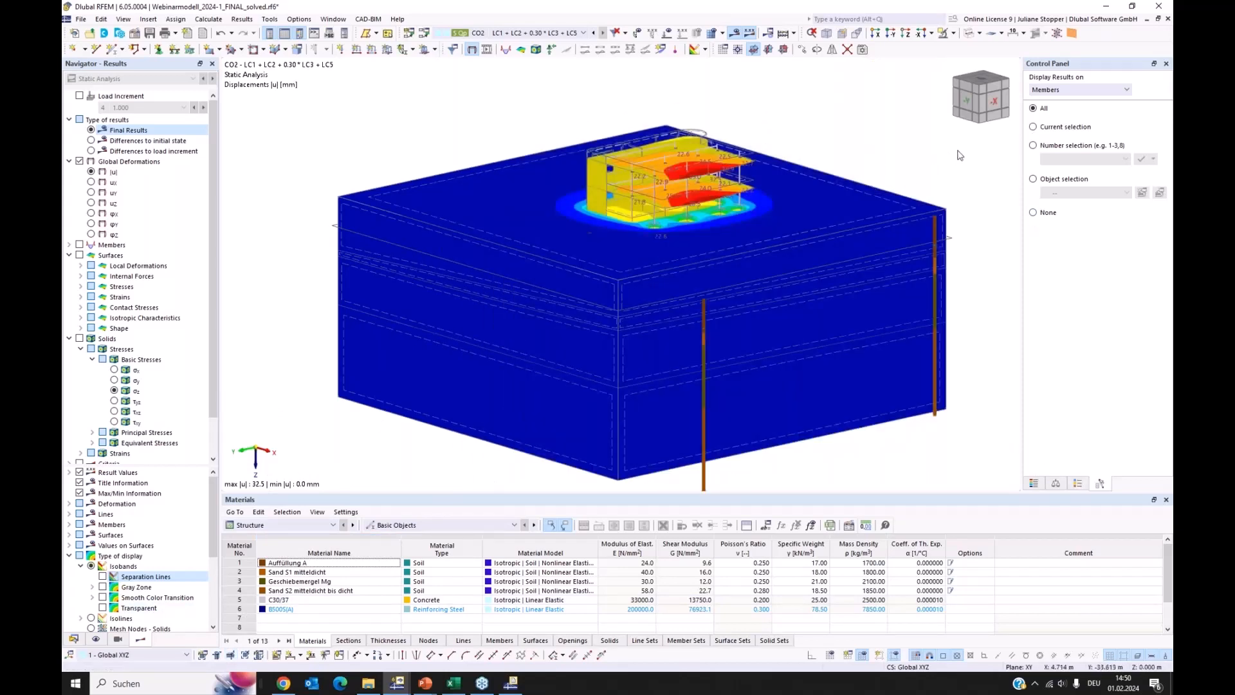
pyautogui.click(1034, 213)
pyautogui.click(1079, 90)
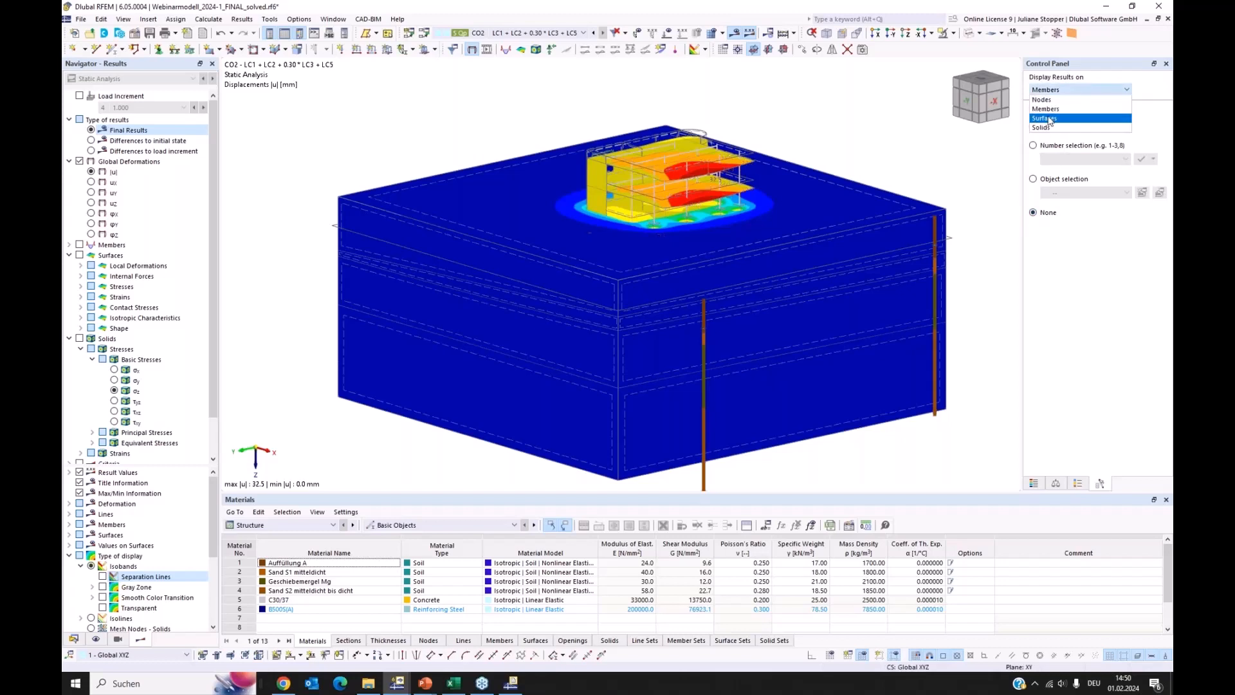
pyautogui.click(1052, 118)
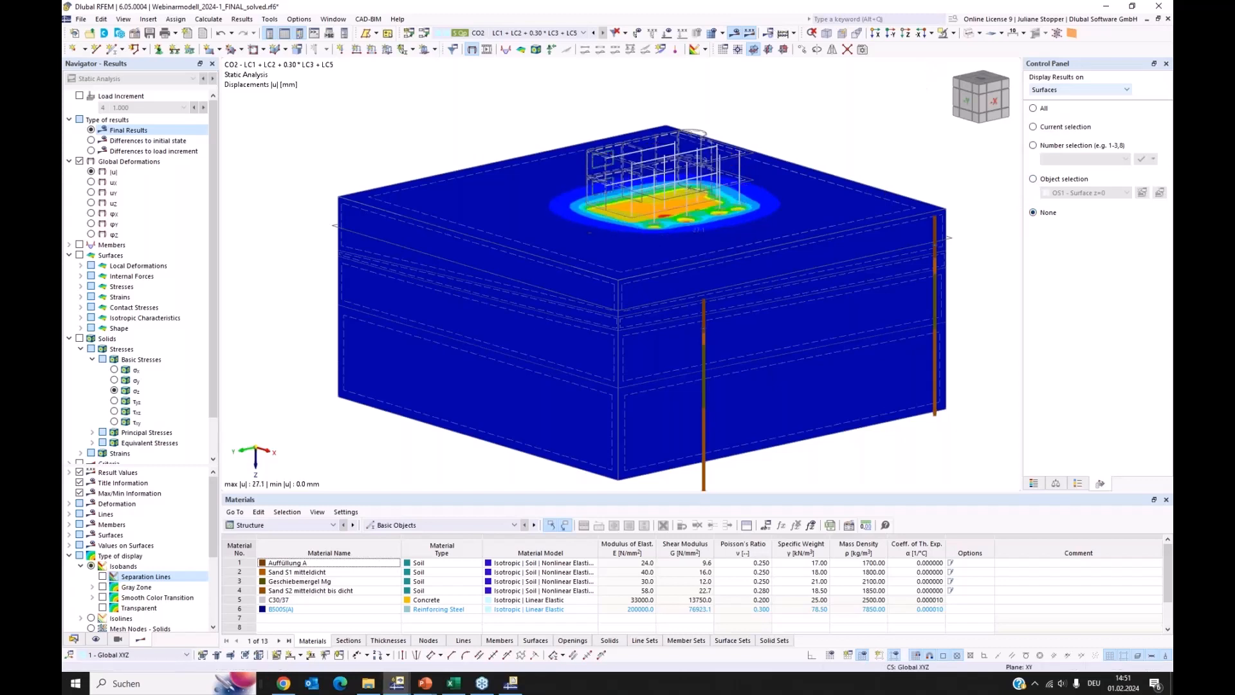
# Examine the deformations |u| of the soil beneath the floor slab and the four single footings in a plan view along Z
pyautogui.click(906, 33)
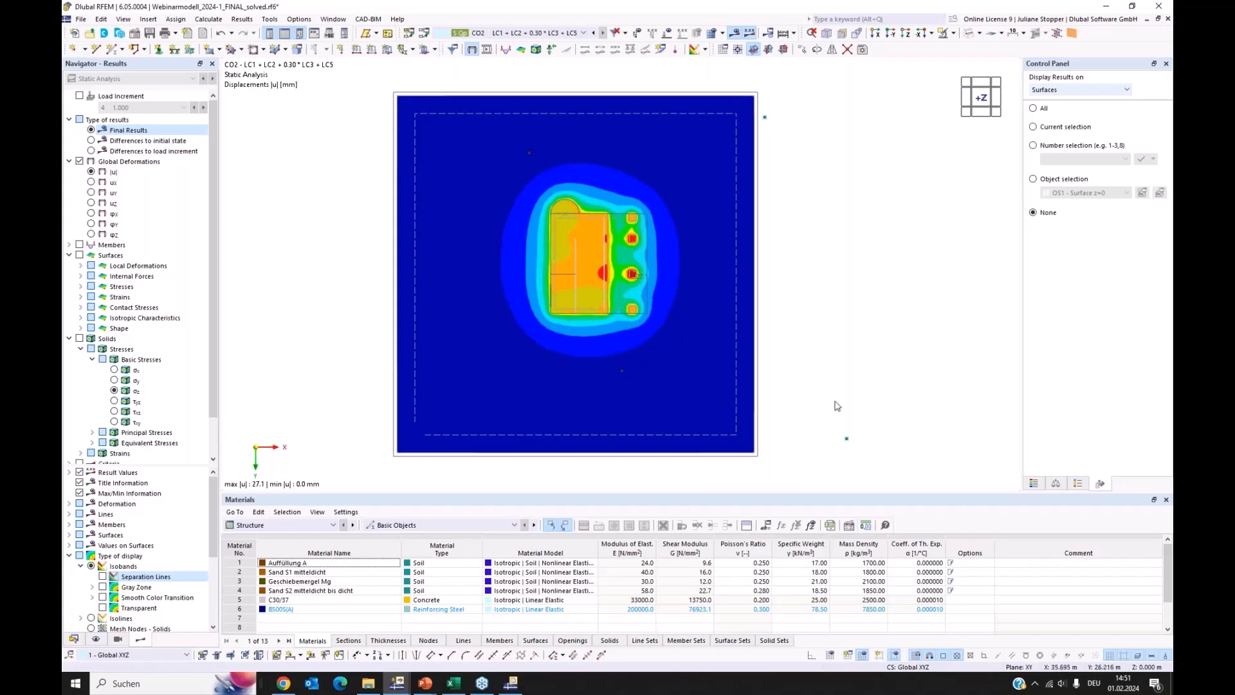
pyautogui.scroll(4, 523, 262)
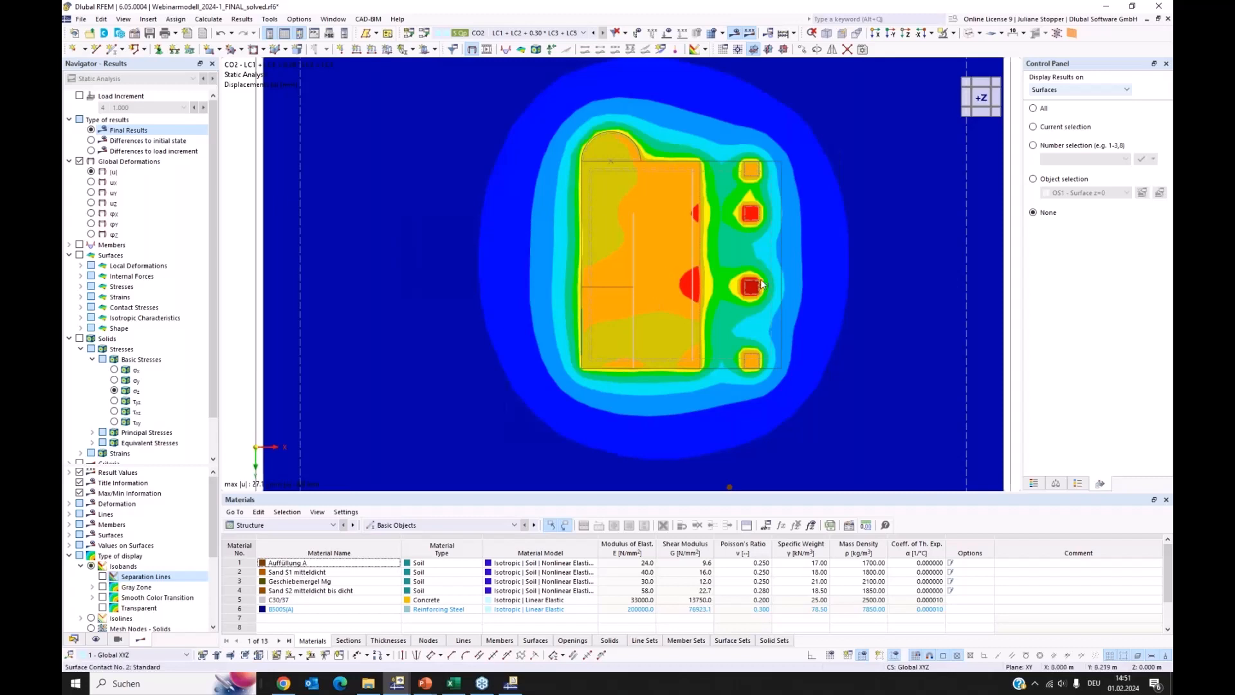
pyautogui.scroll(1, 759, 277)
pyautogui.scroll(1, 755, 271)
pyautogui.moveTo(755, 271); pyautogui.dragTo(742, 283, button='middle')
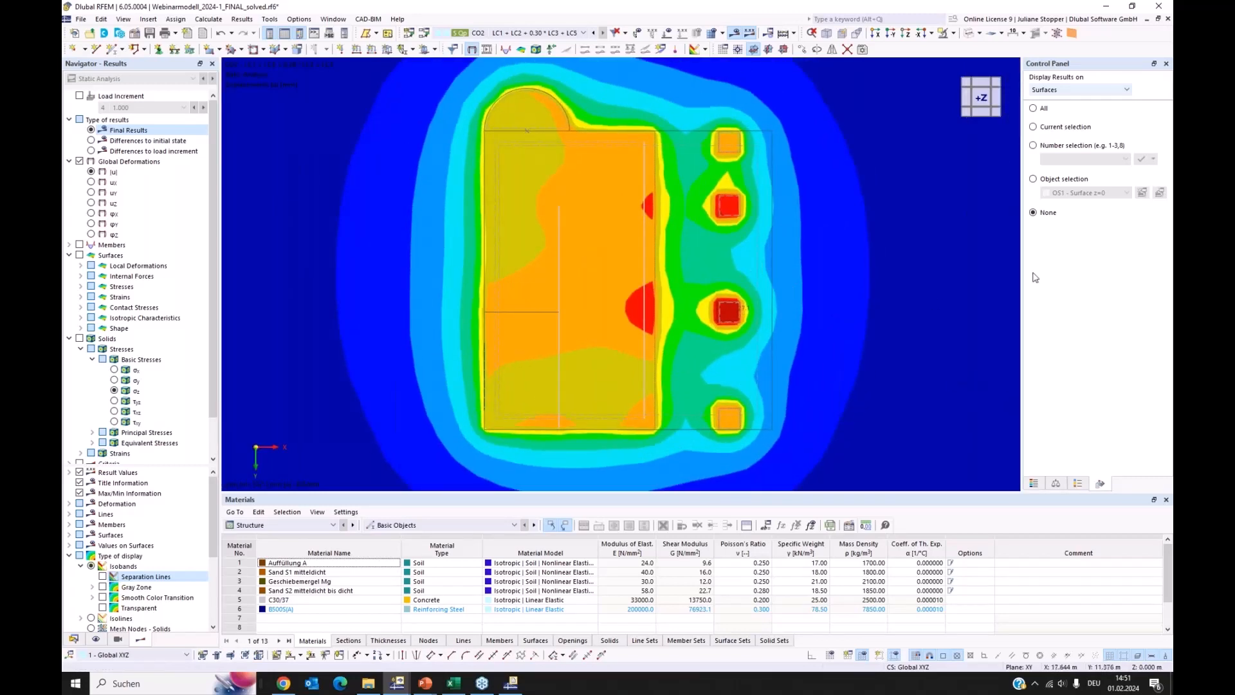
# Hide the results on all solids and show surface results only for the object selection OS1 - Surface z=0
pyautogui.click(1062, 92)
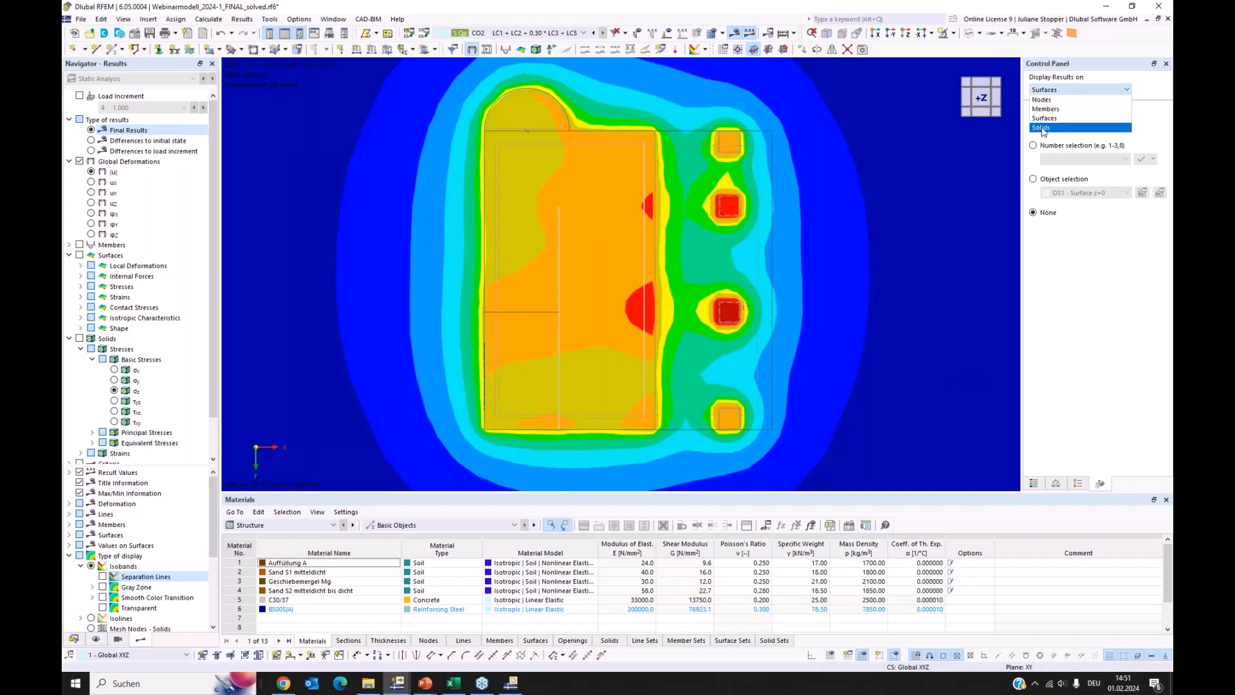
pyautogui.click(1043, 128)
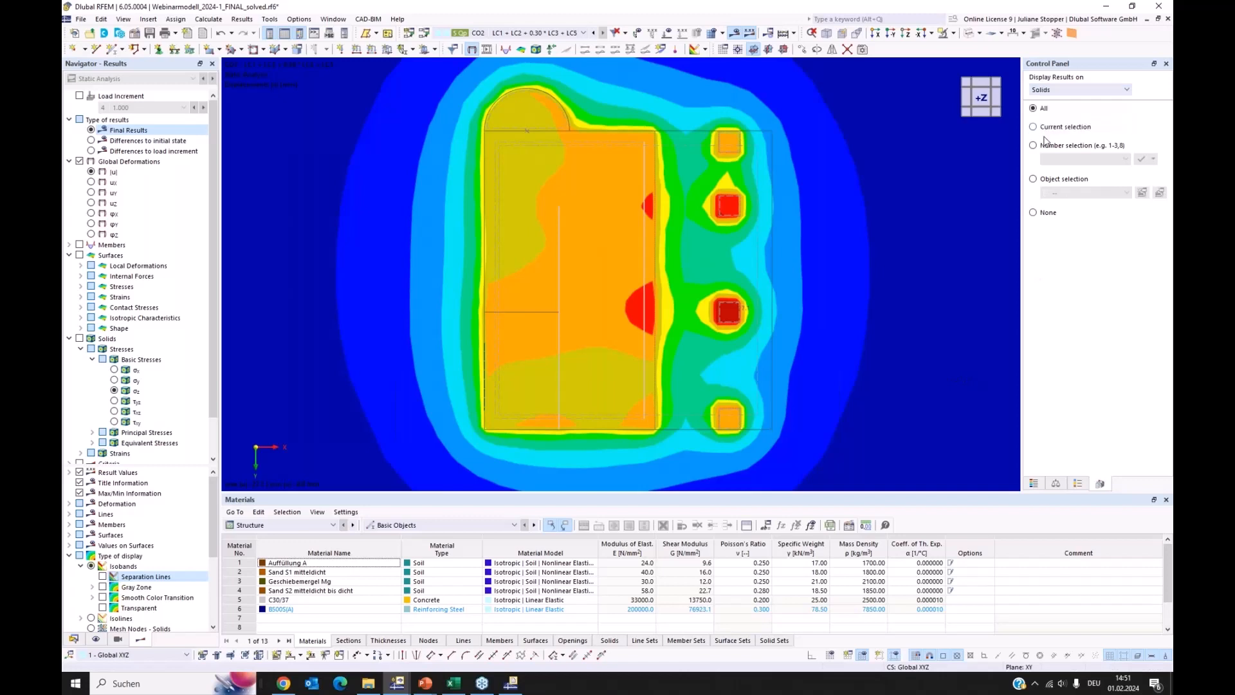
pyautogui.click(1034, 213)
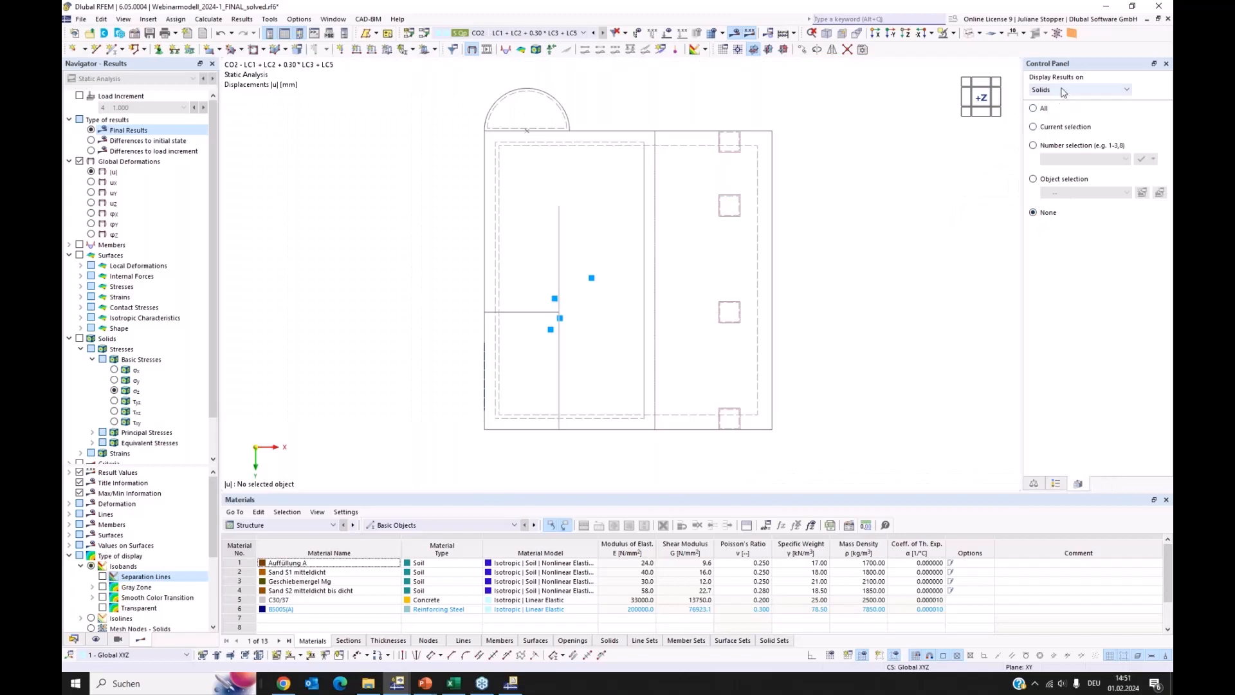
pyautogui.click(1081, 90)
pyautogui.click(1057, 119)
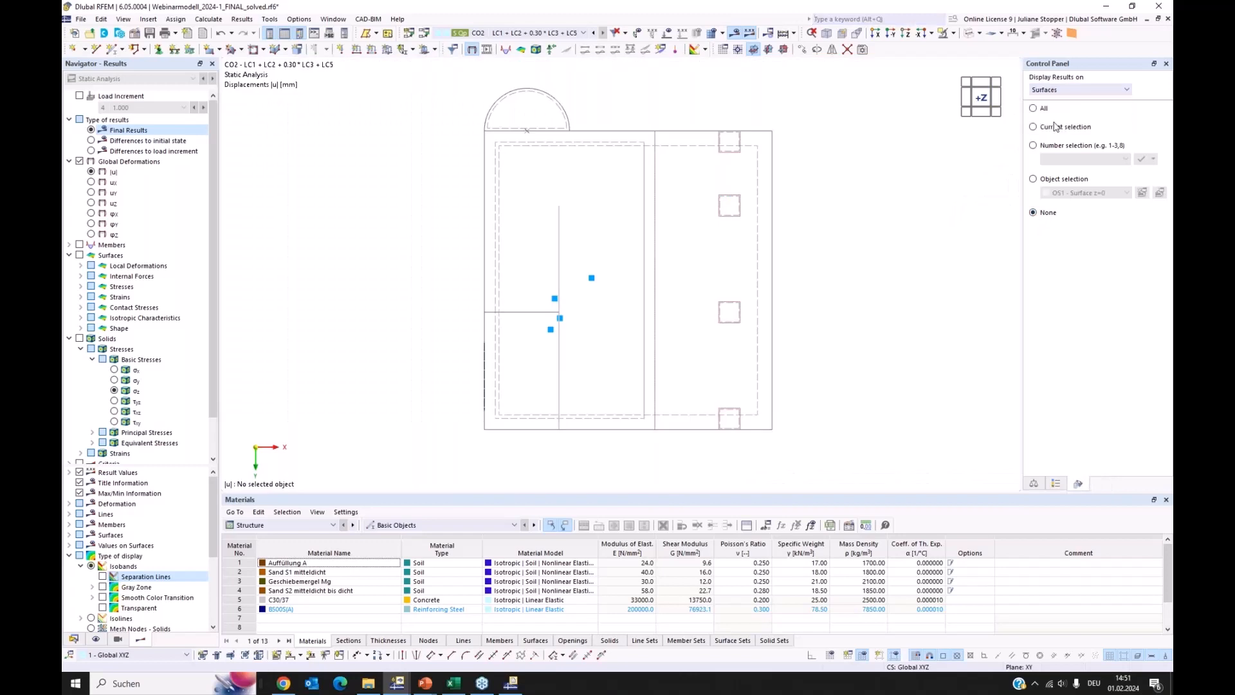
pyautogui.click(1034, 179)
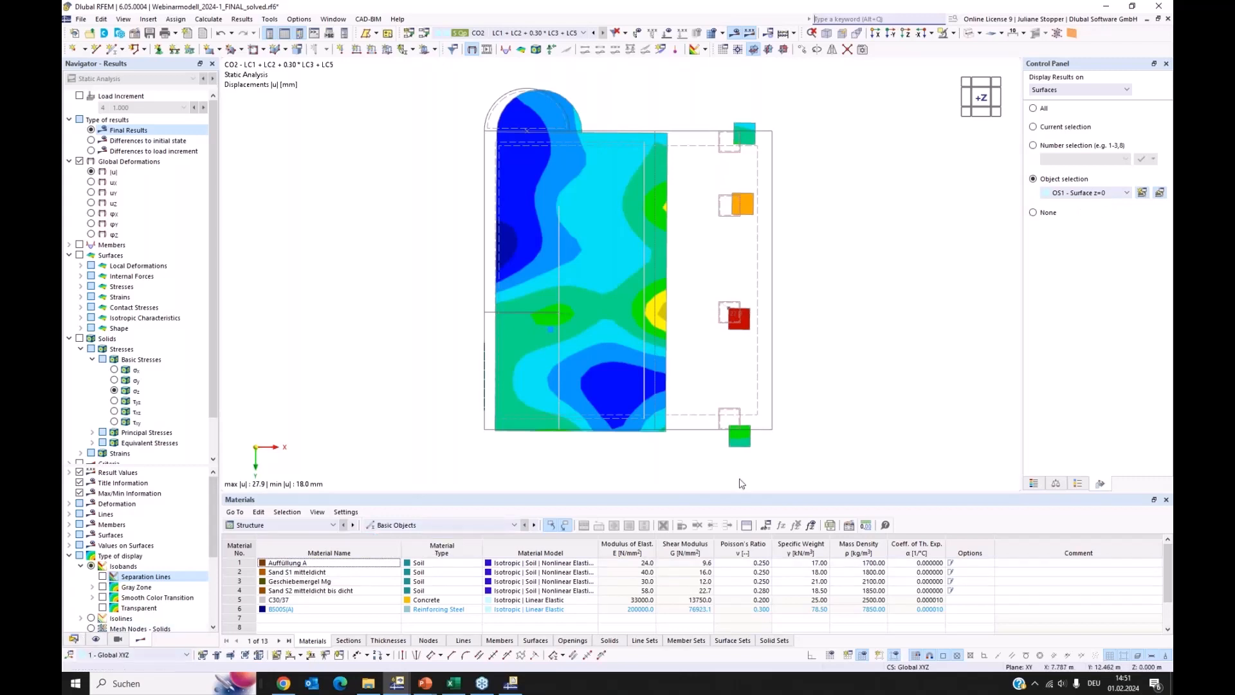
# Check the object selection OS1 - Surface z=0 among the guide objects in the model data and return to the results
pyautogui.click(75, 638)
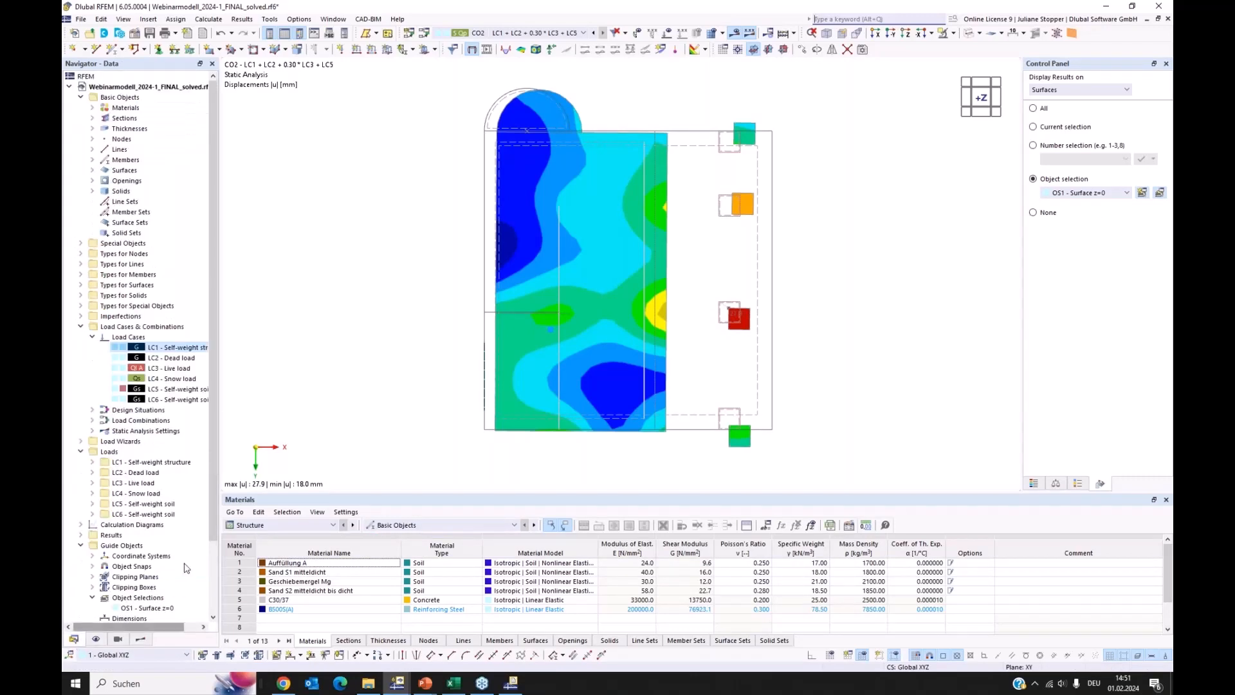
pyautogui.scroll(-3, 166, 477)
pyautogui.scroll(-2, 165, 476)
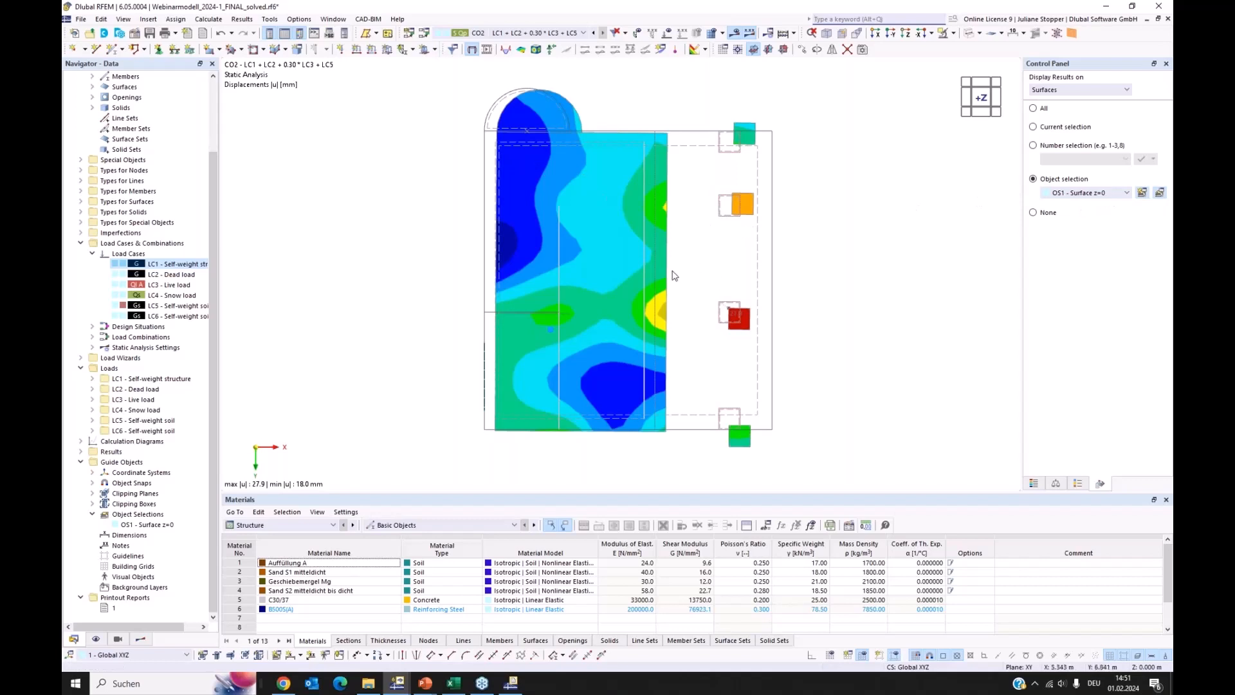
pyautogui.click(143, 640)
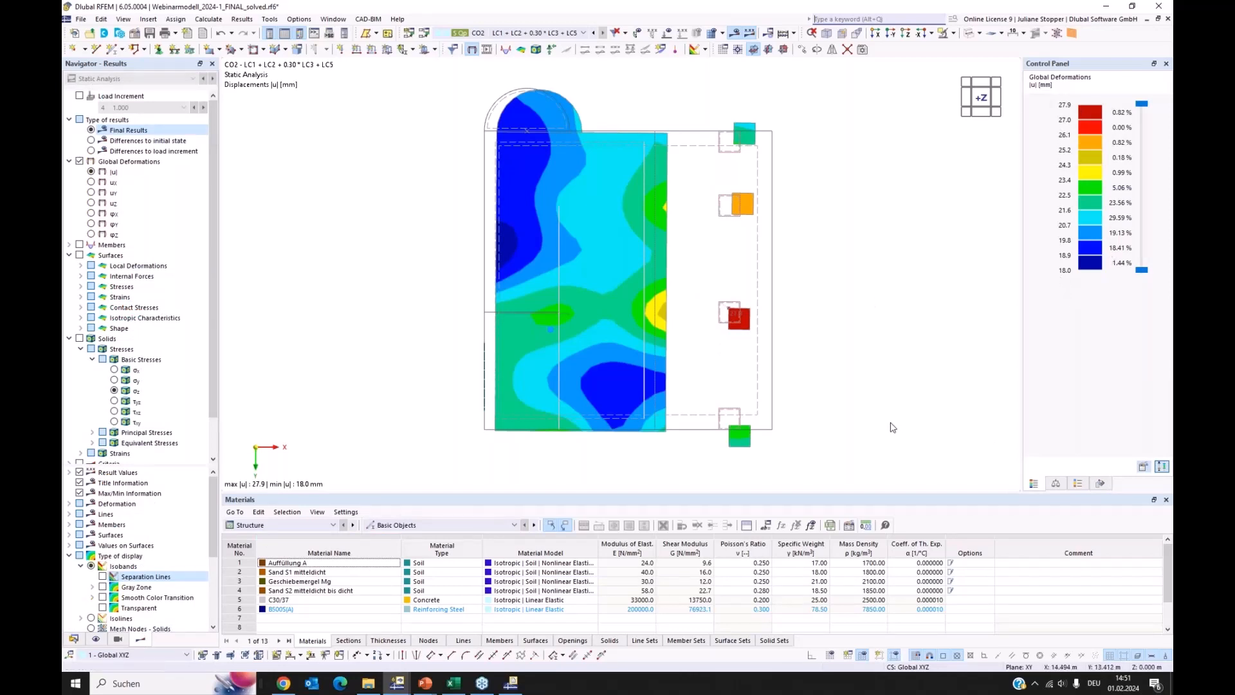
# Create a result section across the single footings from point (7.500, 14.000, 0.000) to point (7.500, 0.000, 0.000) m, projected in global Z
pyautogui.keyDown('ctrl'); pyautogui.moveTo(874, 427); pyautogui.dragTo(798, 348, button='middle'); pyautogui.keyUp('ctrl')
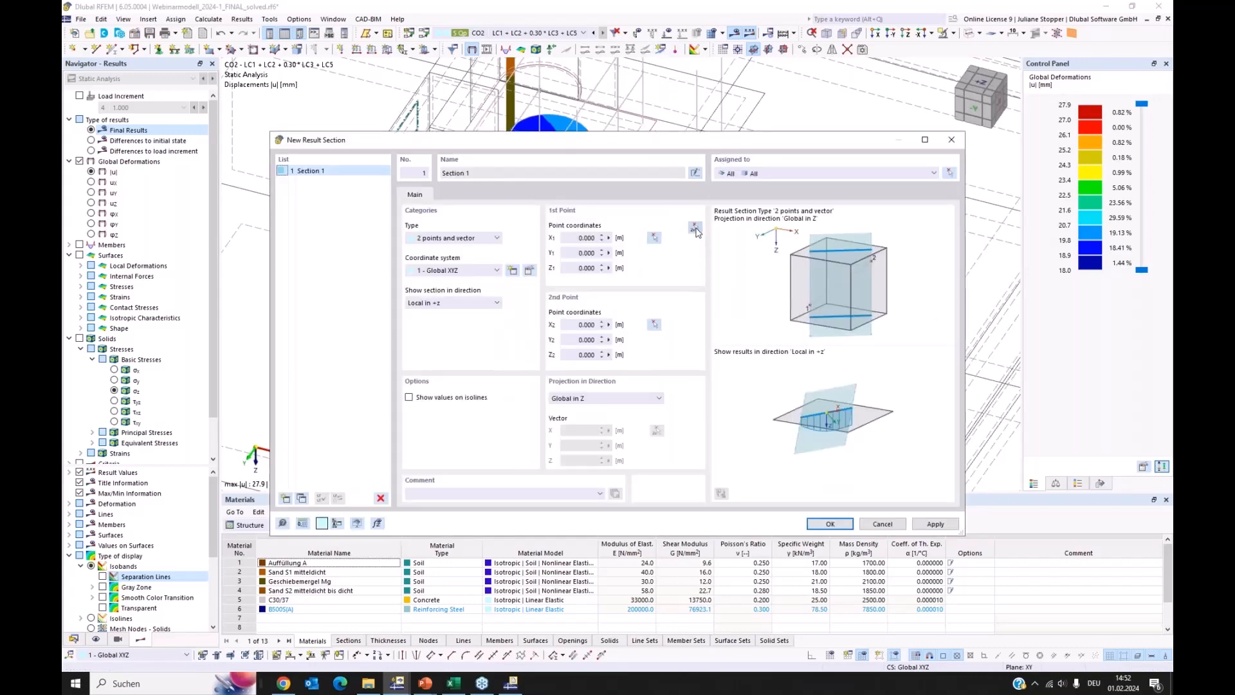
pyautogui.click(694, 229)
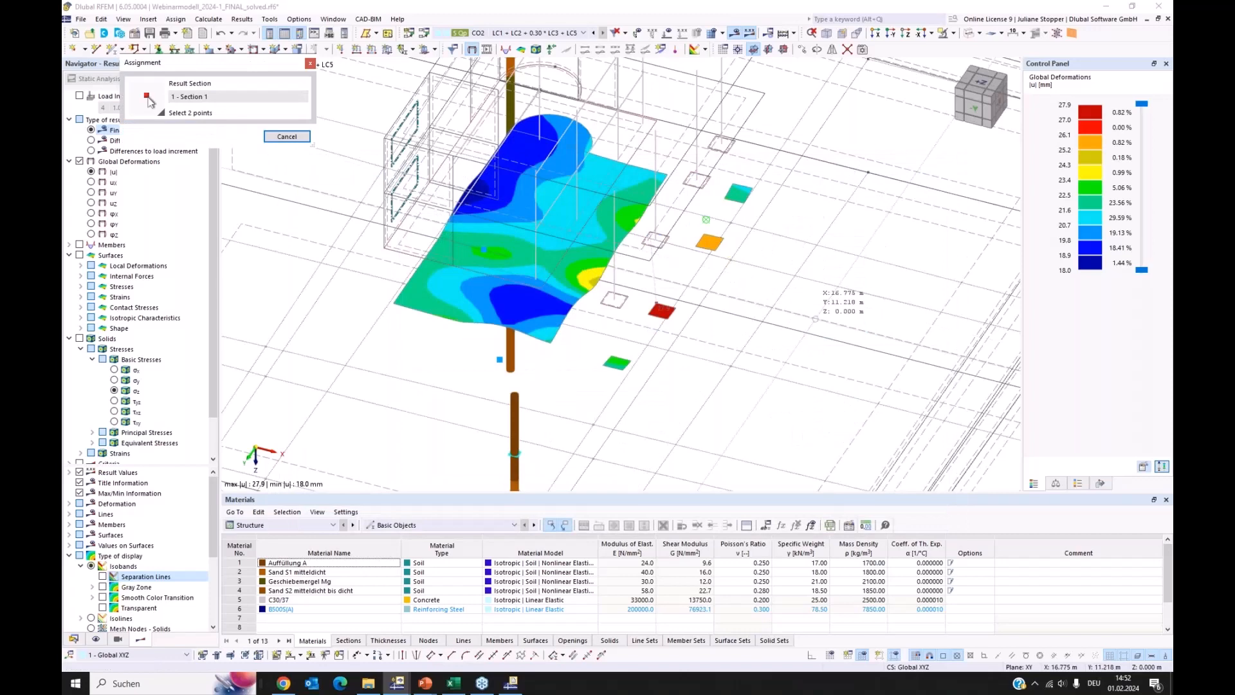
pyautogui.keyDown('ctrl'); pyautogui.moveTo(710, 327); pyautogui.dragTo(752, 328, button='middle'); pyautogui.keyUp('ctrl')
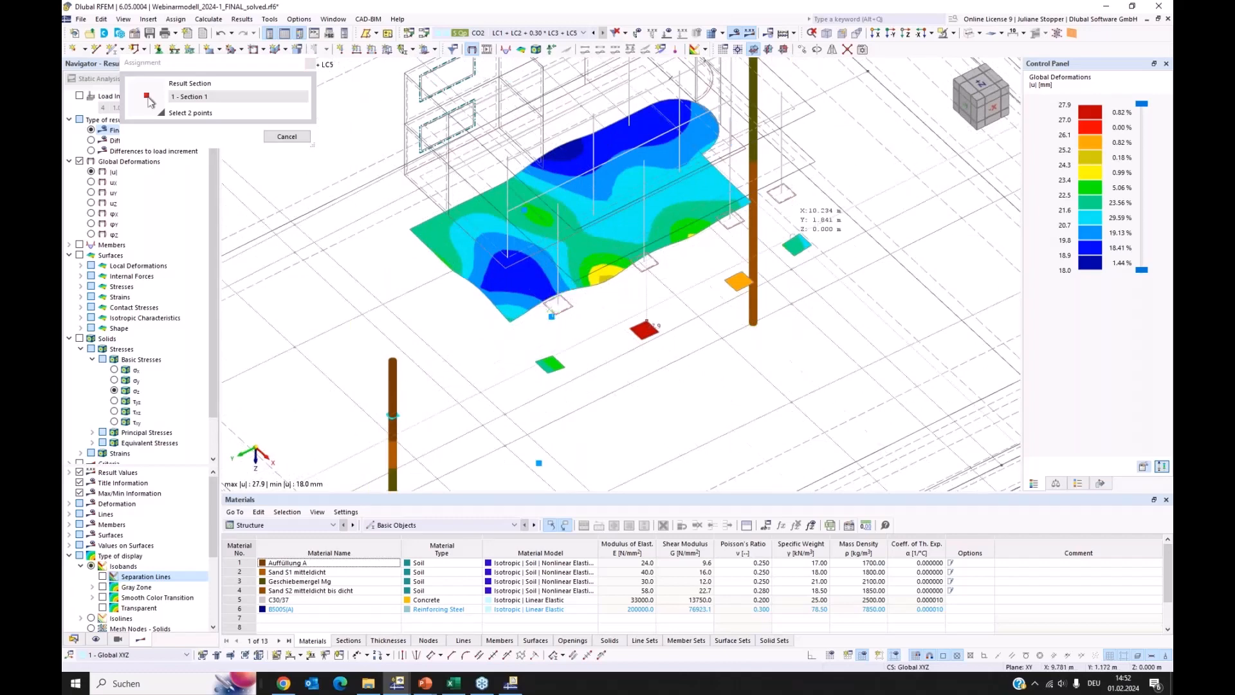
pyautogui.click(800, 182)
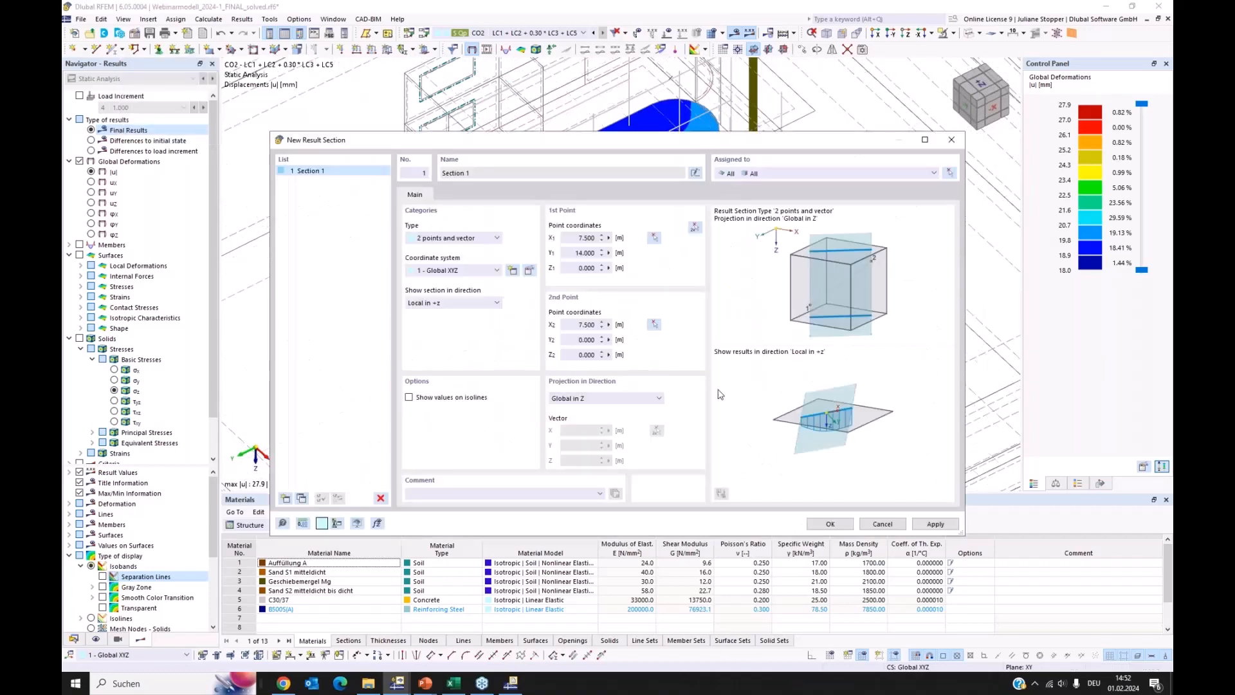
# Assign the result section only to surfaces 1,19,23-26 of object selection OS1 - Surface z=0, with no solids, and save it
pyautogui.click(948, 173)
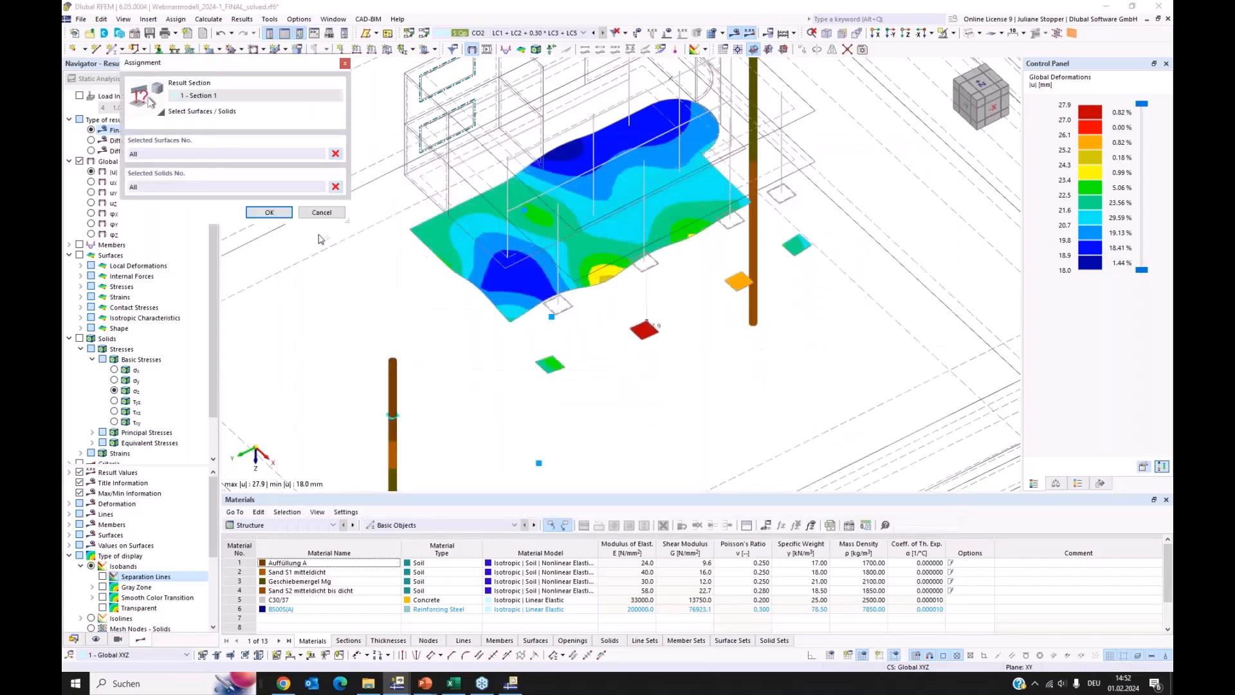
pyautogui.click(335, 186)
pyautogui.click(155, 155)
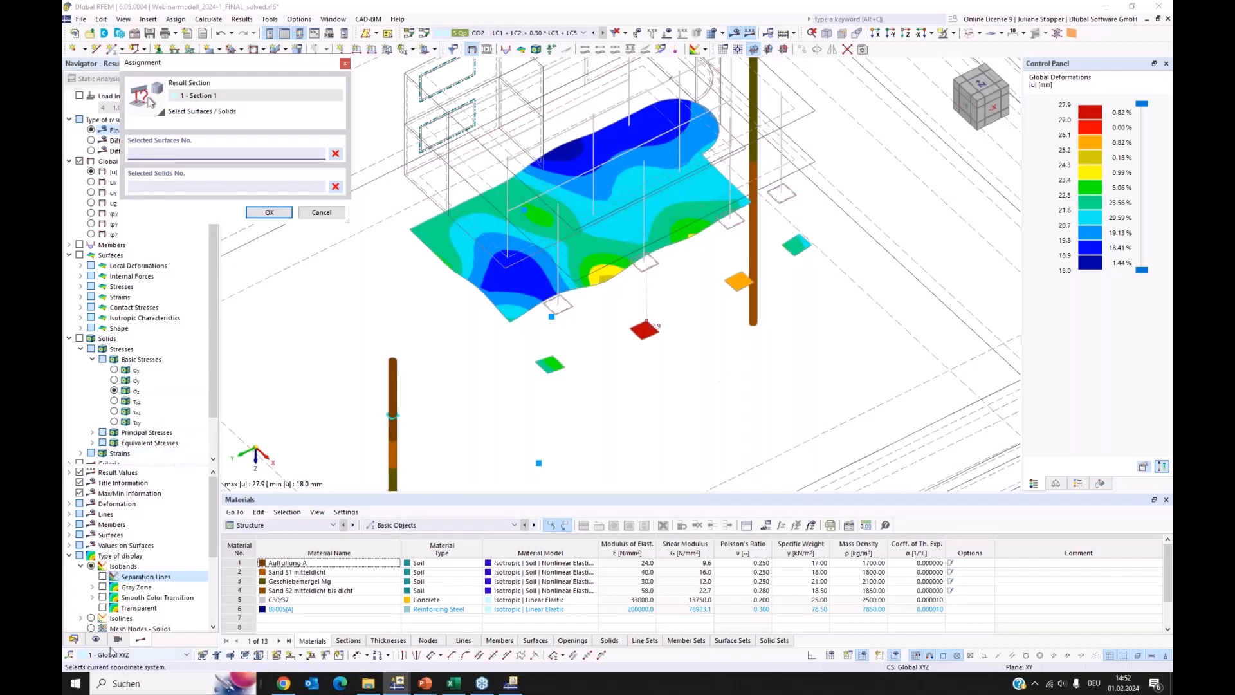
pyautogui.click(73, 639)
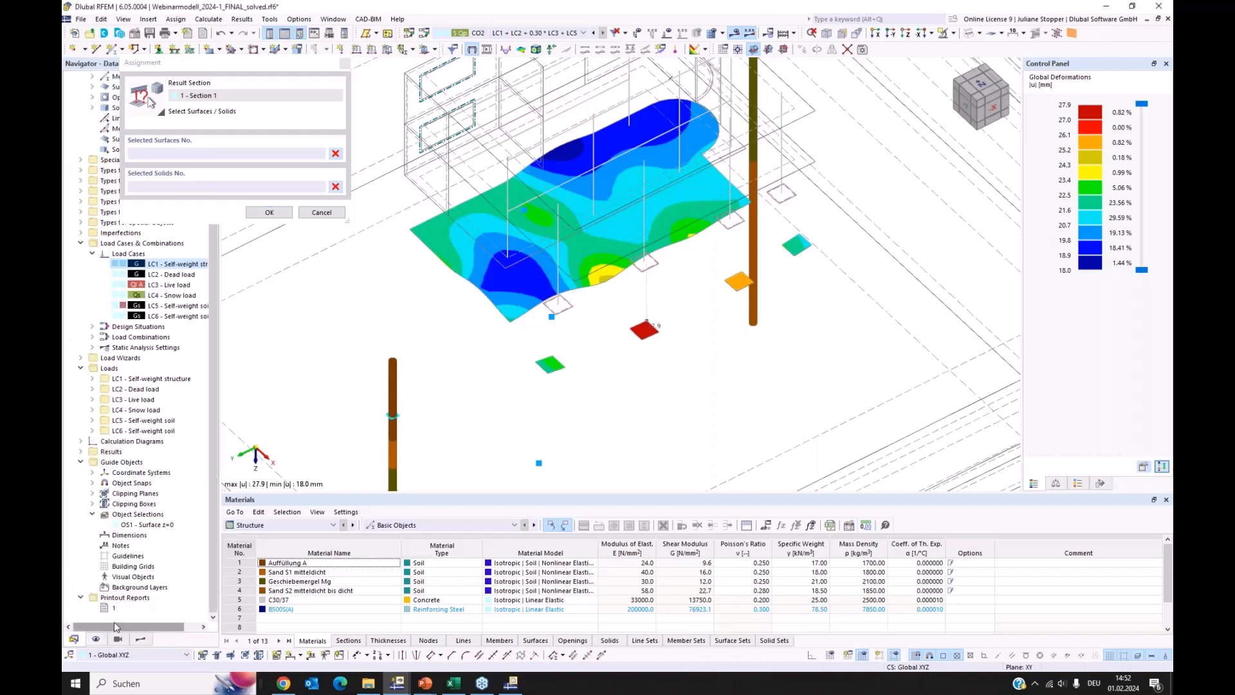
pyautogui.click(120, 525)
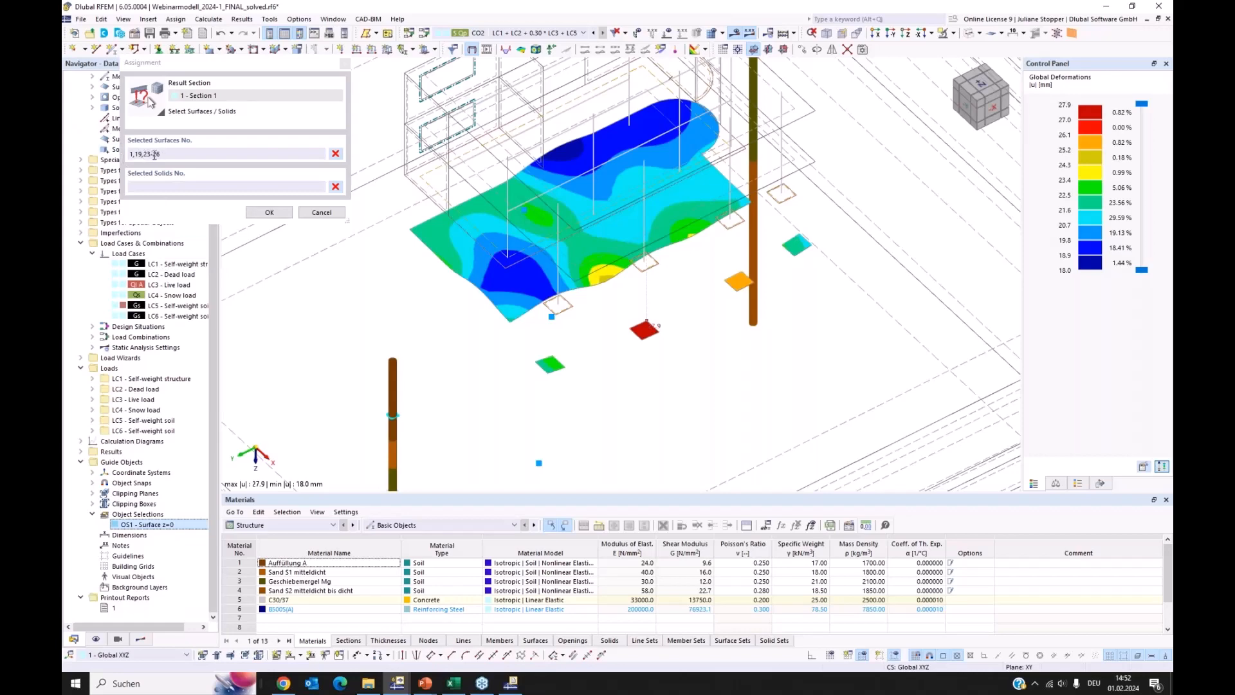
pyautogui.click(273, 216)
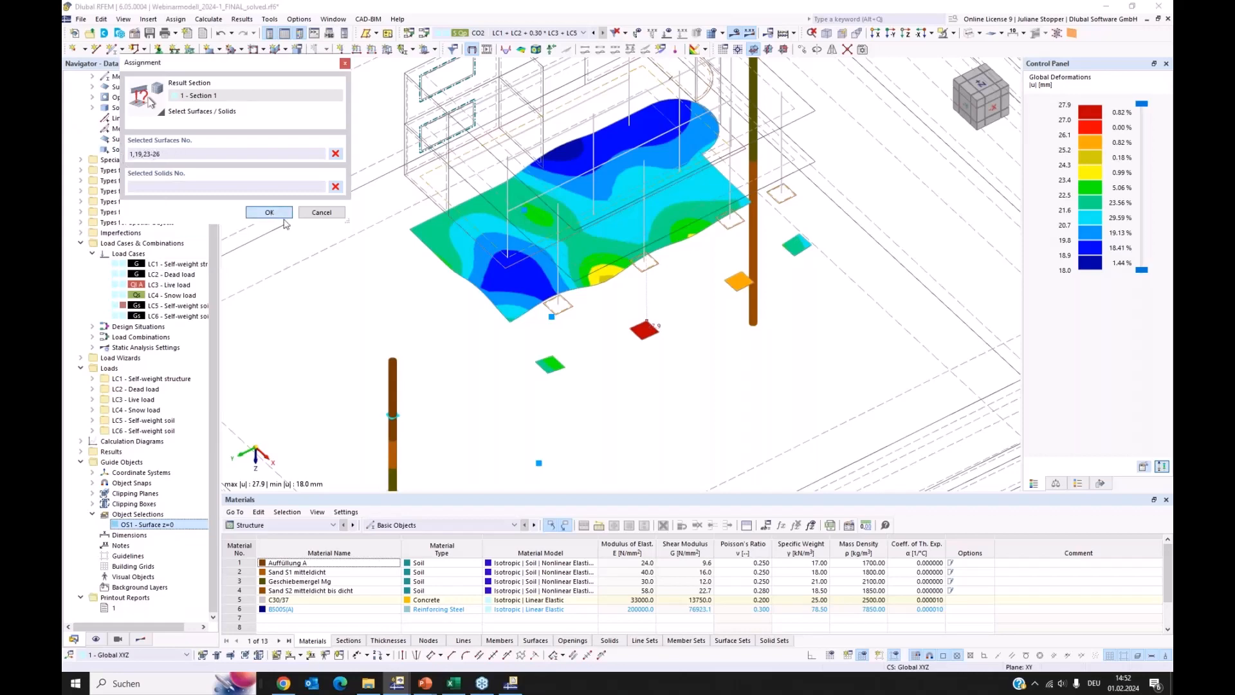
pyautogui.click(271, 213)
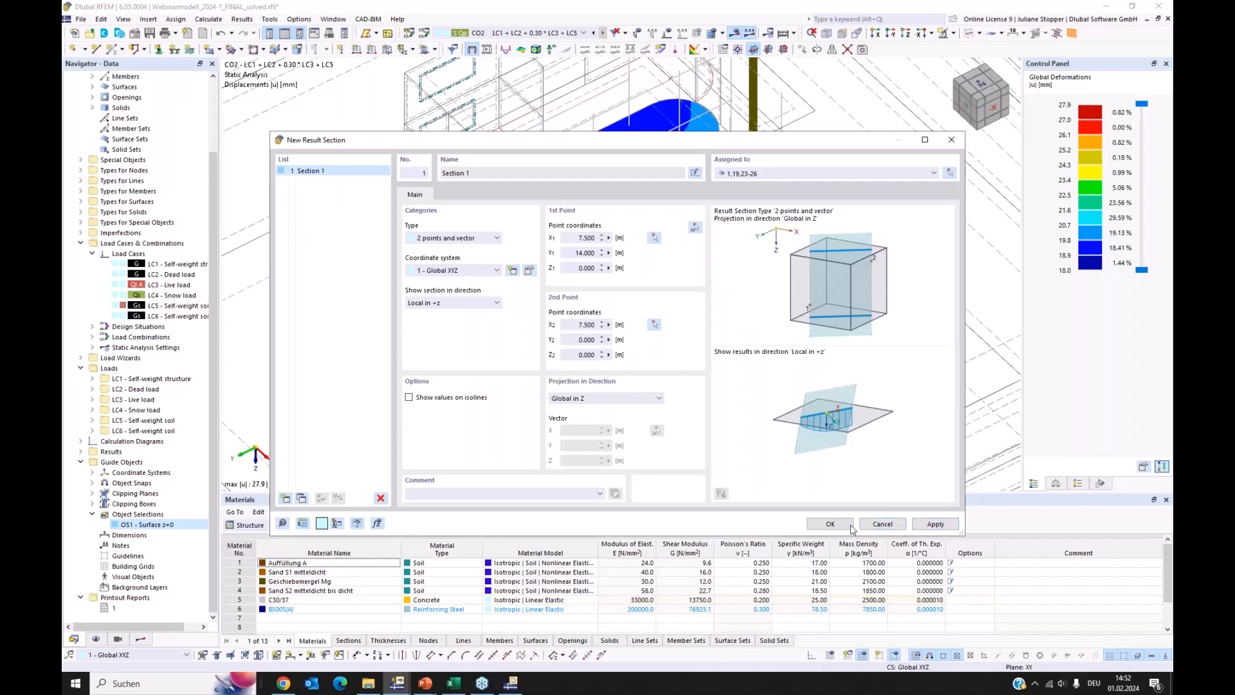
pyautogui.press('Return')
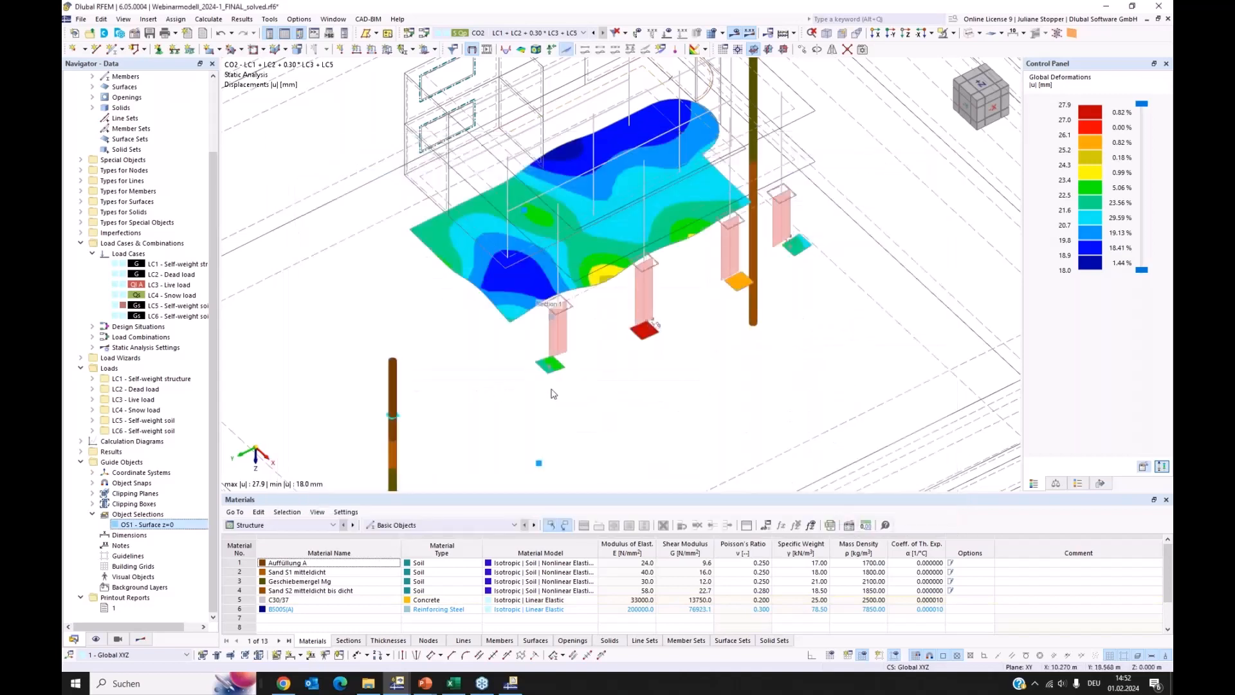
# Set the general display factor for deformations to 32.00 while viewing the result section from the side
pyautogui.keyDown('ctrl'); pyautogui.moveTo(502, 380); pyautogui.dragTo(588, 348, button='middle'); pyautogui.keyUp('ctrl')
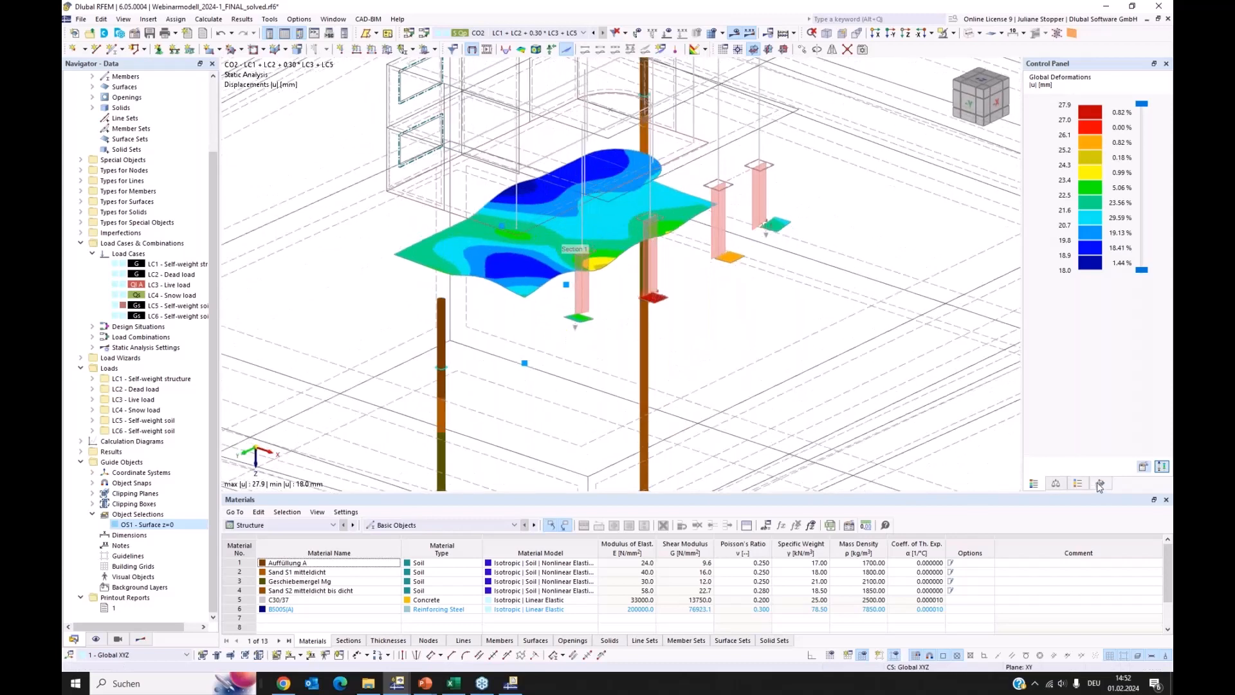
pyautogui.click(1101, 485)
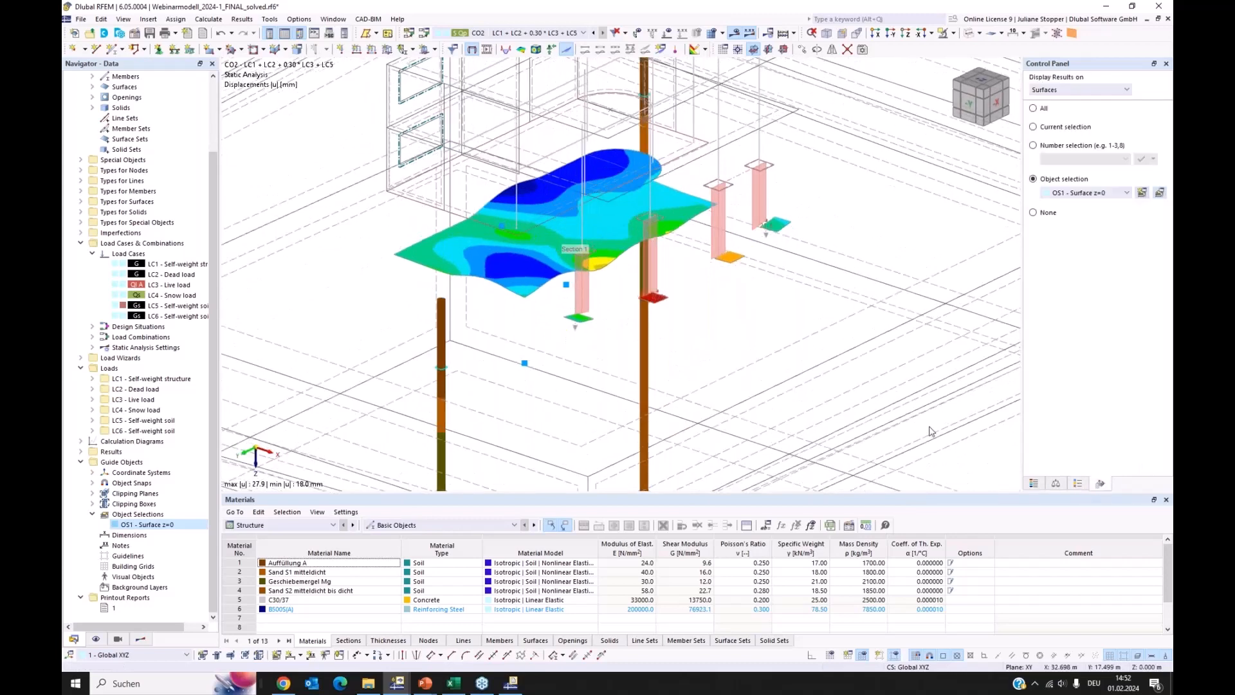
pyautogui.click(1056, 483)
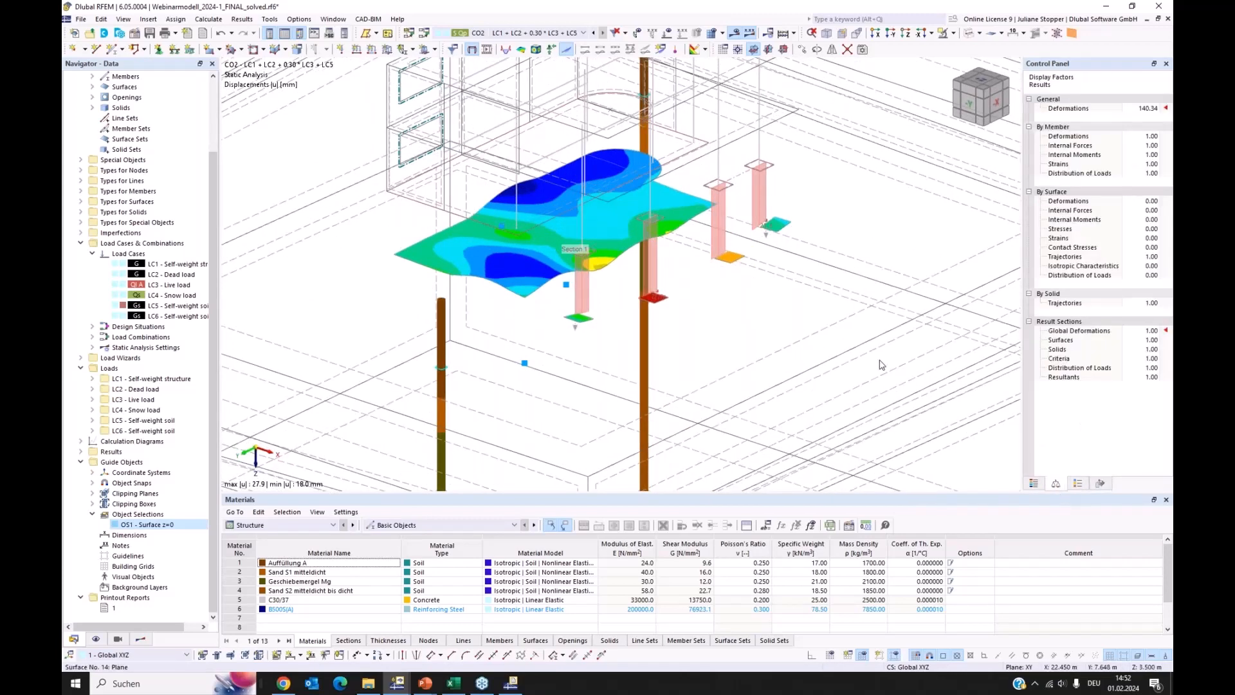
pyautogui.keyDown('ctrl'); pyautogui.moveTo(876, 356); pyautogui.dragTo(810, 356, button='middle'); pyautogui.keyUp('ctrl')
pyautogui.click(1150, 110)
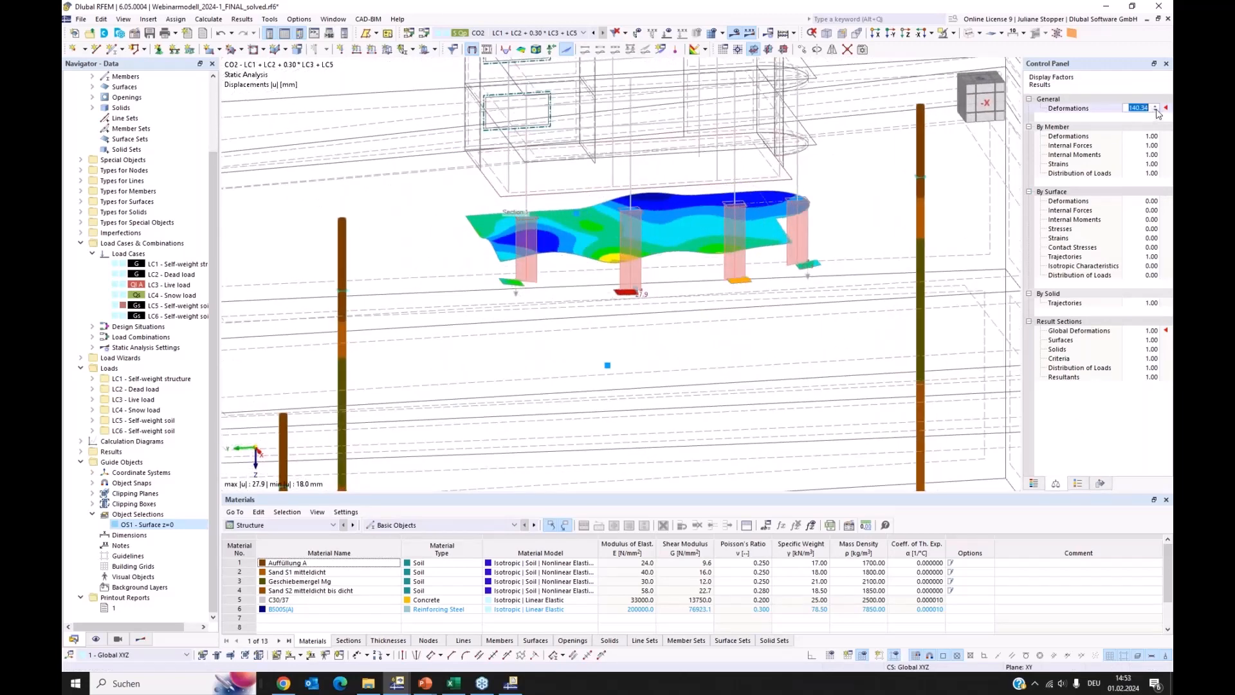
pyautogui.write('32')
pyautogui.press('Return')
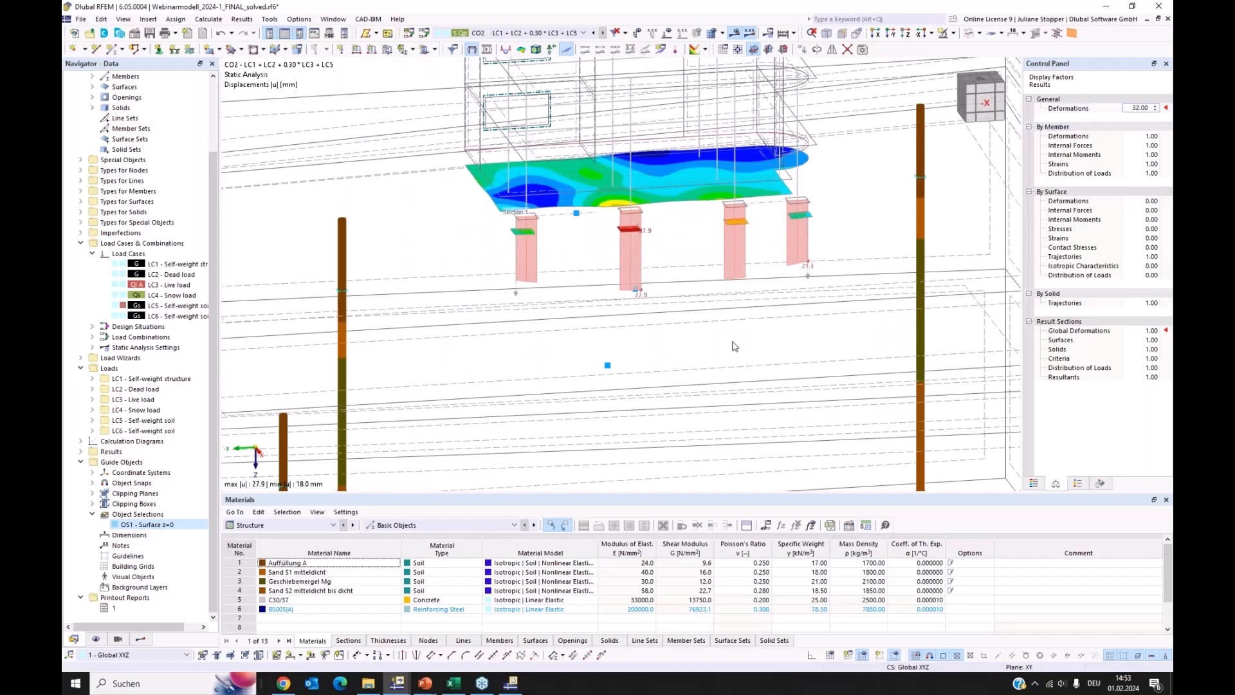
# Display all values on the result section diagrams and view the footings' deformations from the side
pyautogui.keyDown('ctrl'); pyautogui.moveTo(713, 342); pyautogui.dragTo(695, 329, button='middle'); pyautogui.keyUp('ctrl')
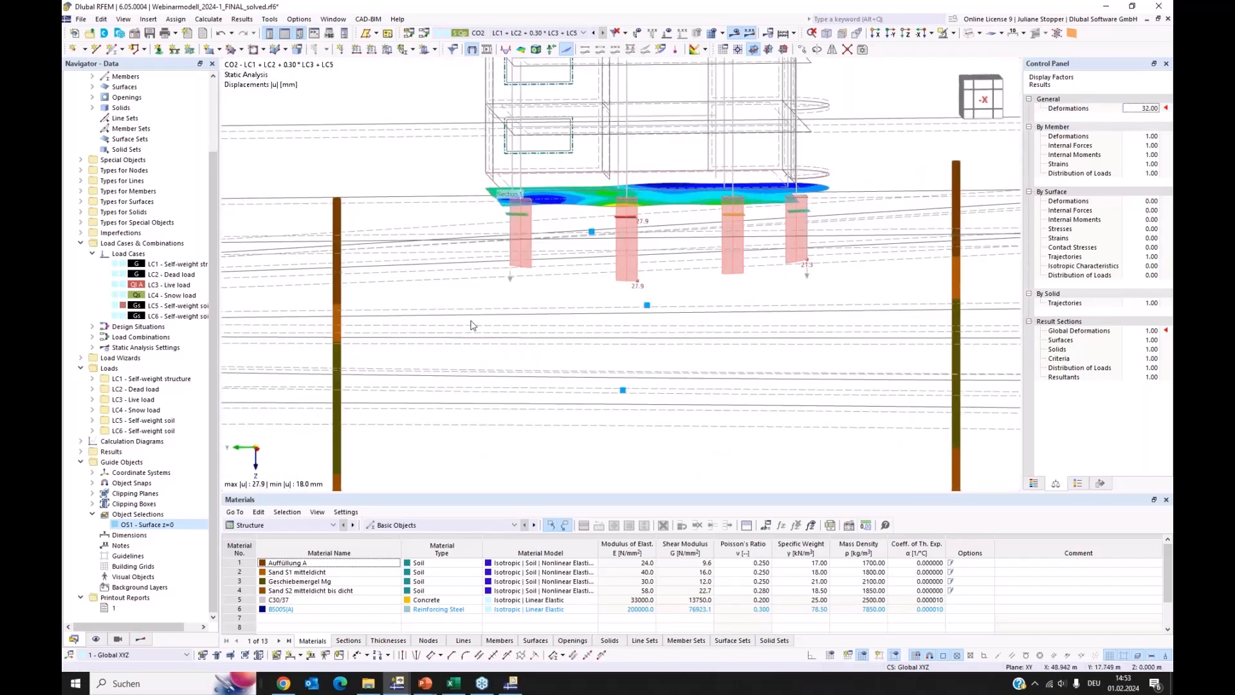
pyautogui.click(141, 639)
pyautogui.scroll(-5, 119, 579)
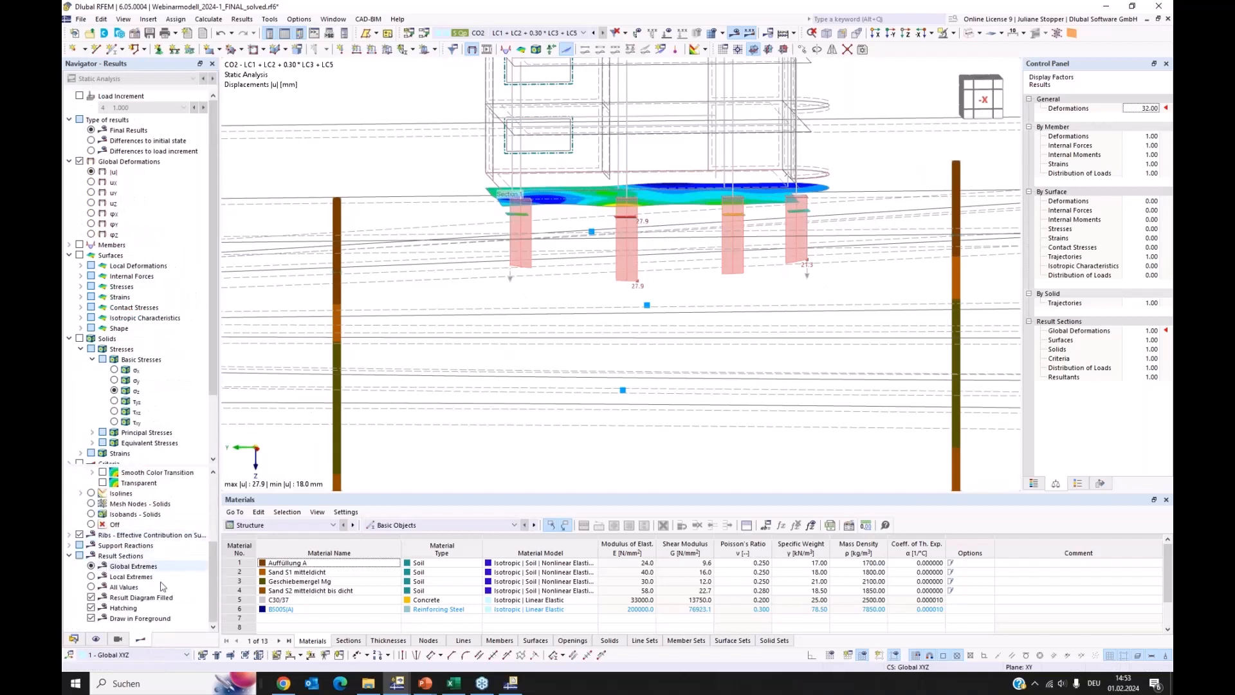
pyautogui.click(92, 587)
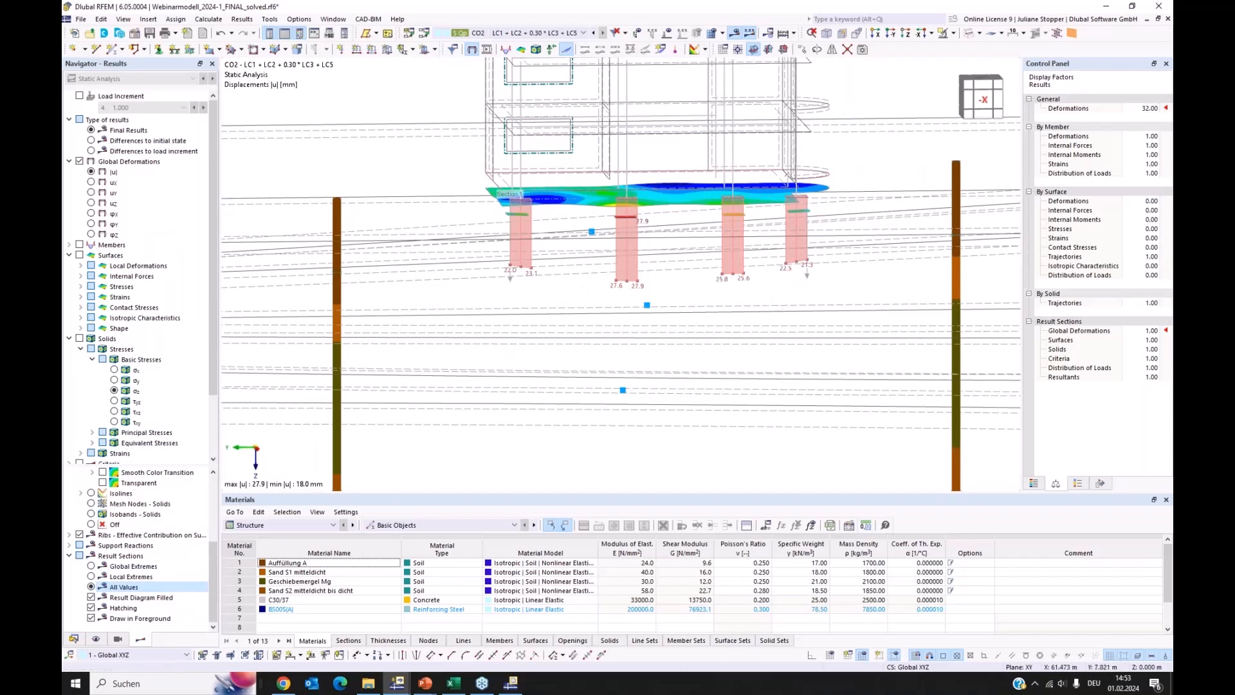
pyautogui.moveTo(733, 357)
pyautogui.mouseDown(button='middle')
pyautogui.moveTo(736, 384)
pyautogui.moveTo(740, 374)
pyautogui.mouseUp(button='middle')
pyautogui.scroll(3, 518, 345)
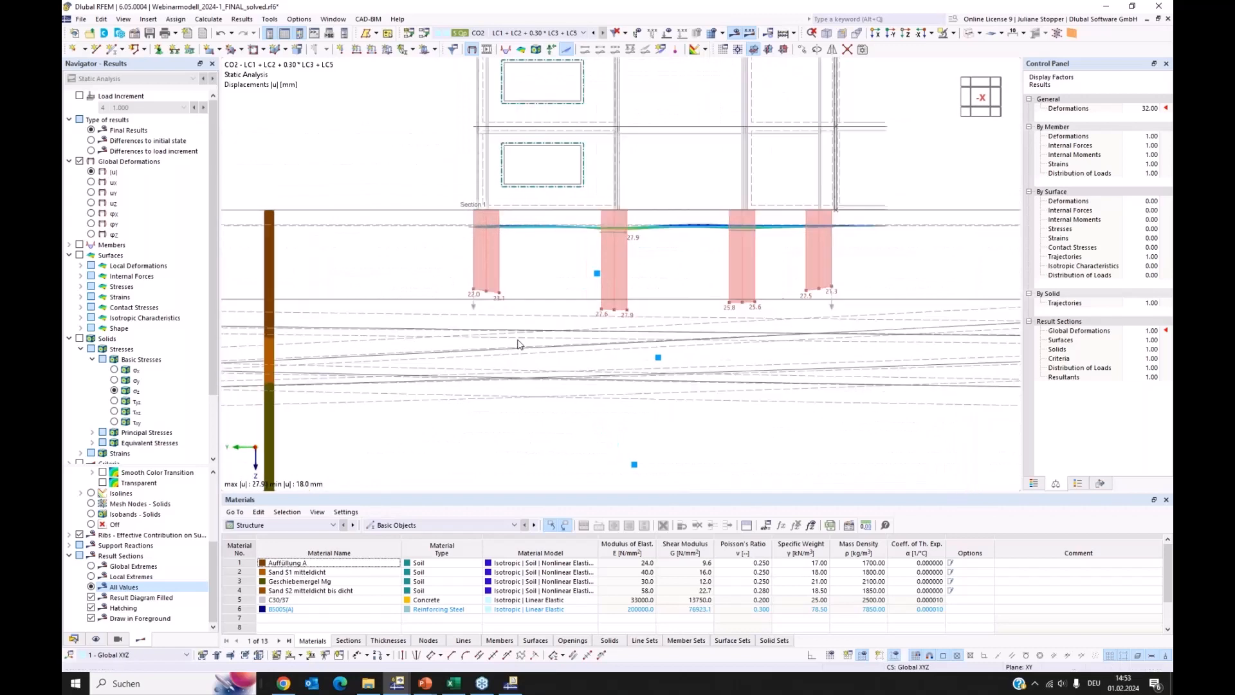
# Create a second result section from point (-4.000, 8.500, 0.000) to point (8.000, 8.500, 0.000) m, projected in global Z
pyautogui.keyDown('ctrl'); pyautogui.moveTo(529, 346); pyautogui.dragTo(576, 339, button='middle'); pyautogui.keyUp('ctrl')
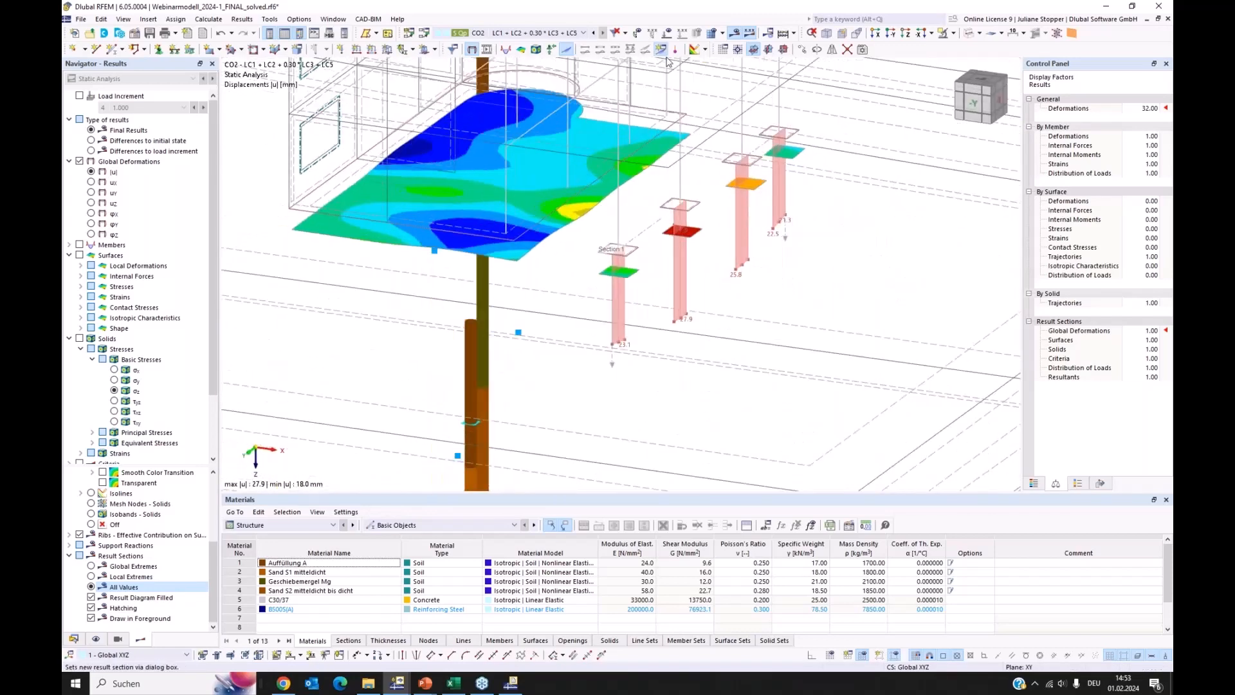
pyautogui.click(661, 50)
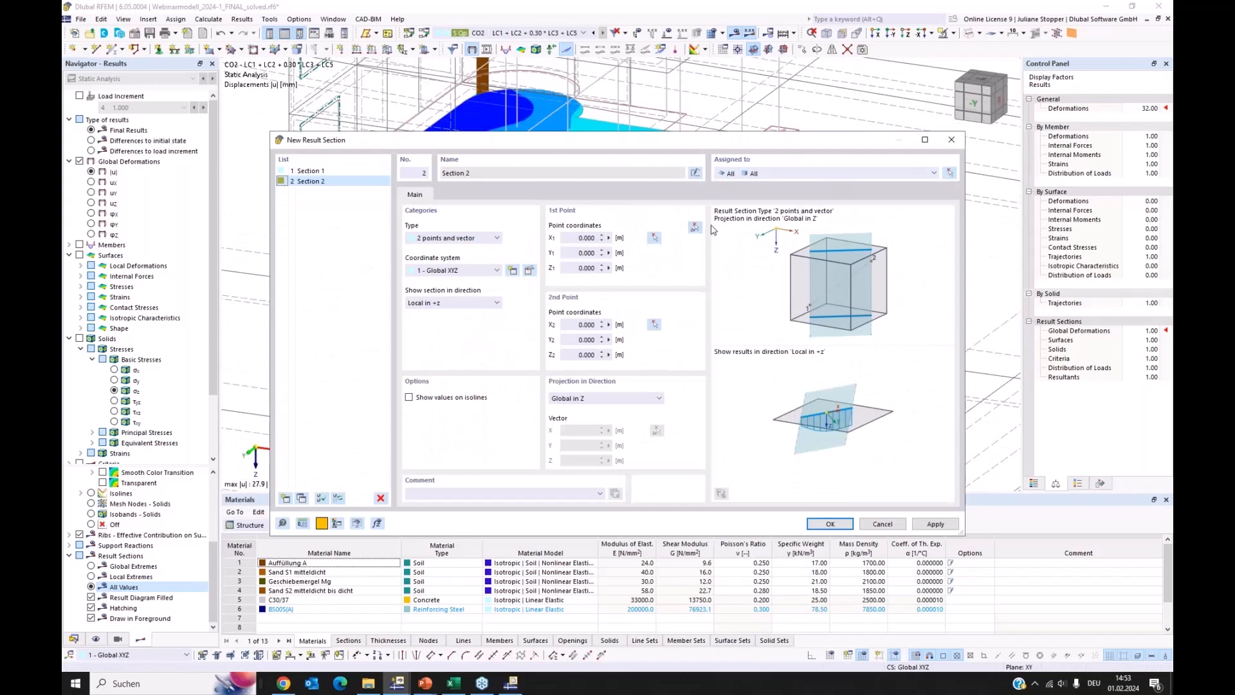
pyautogui.click(695, 227)
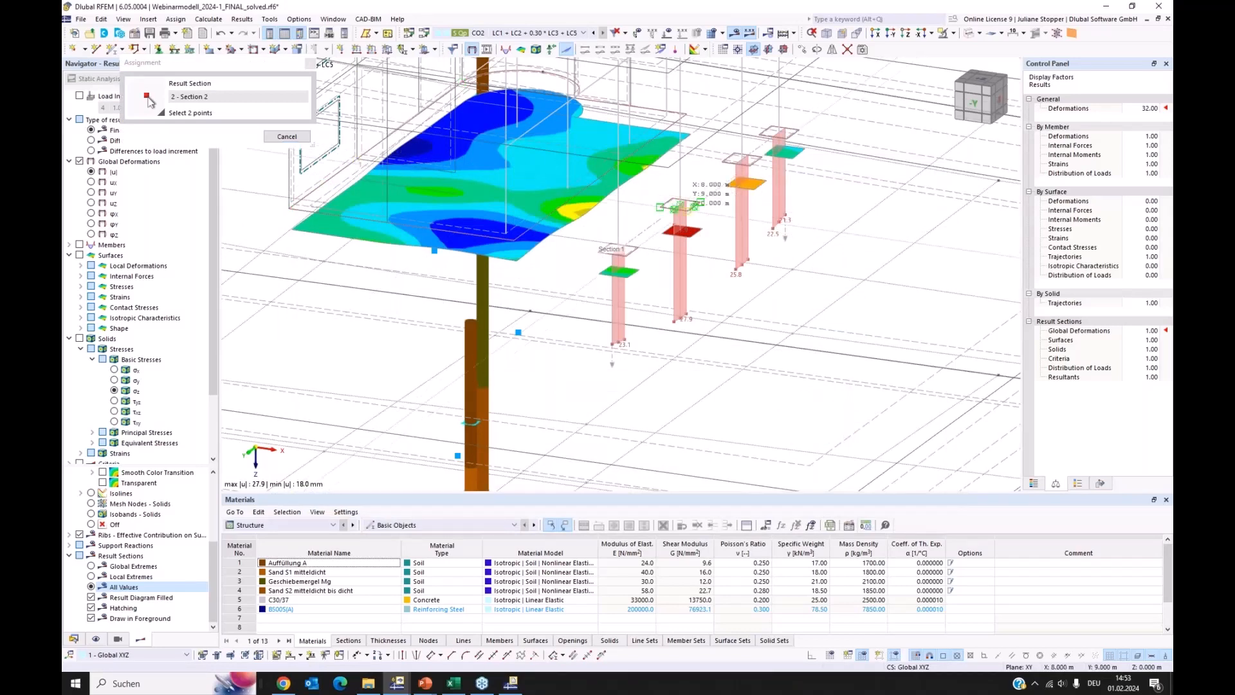
pyautogui.scroll(3, 701, 202)
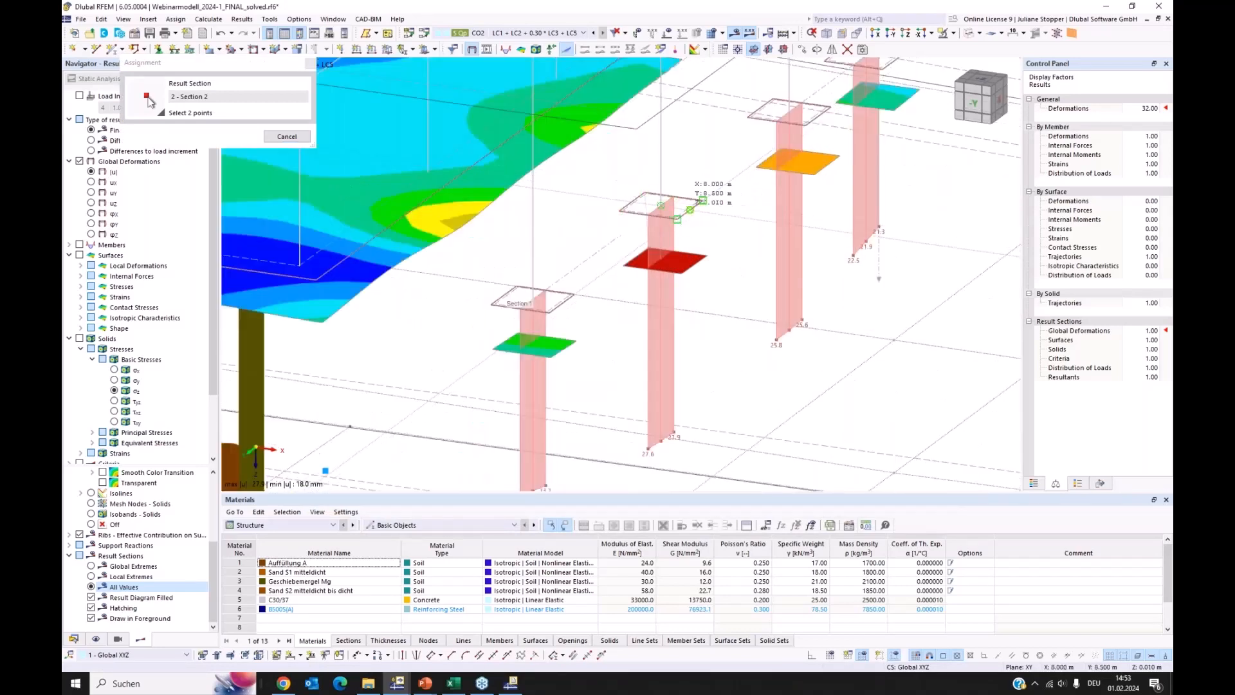
pyautogui.press('Escape')
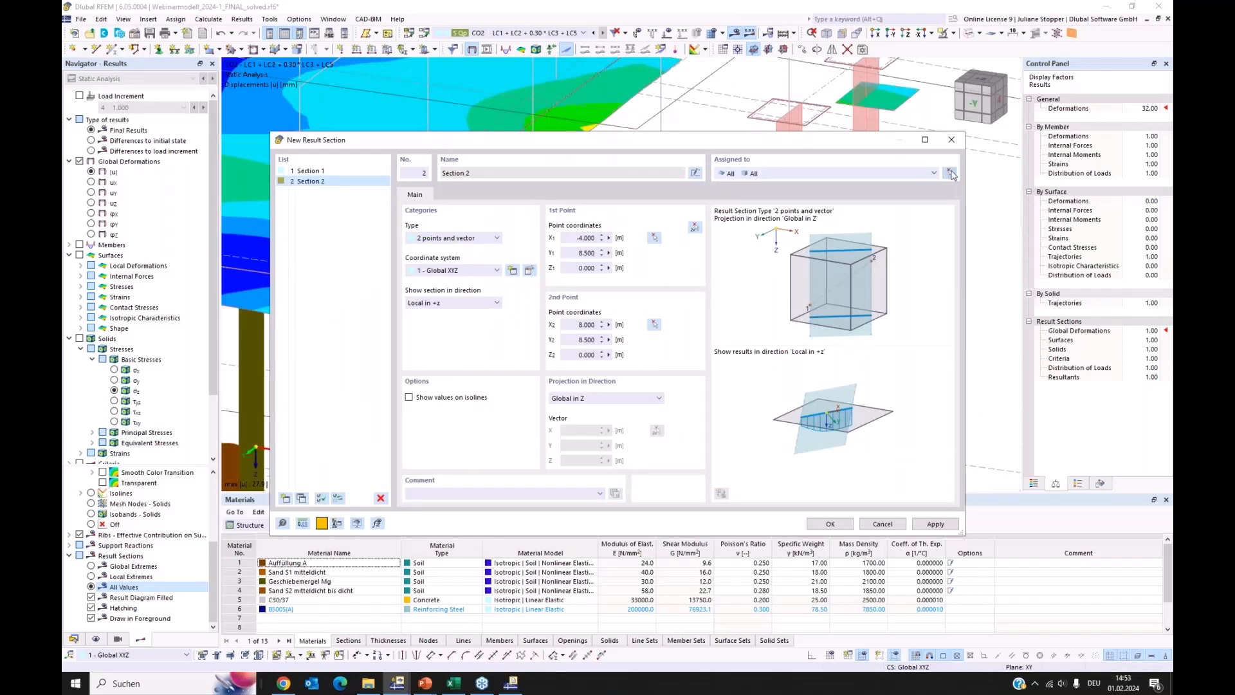
# Assign result section 2 only to surfaces 1,19,23-26 of object selection OS1 - Surface z=0, without solids, and save it
pyautogui.click(950, 172)
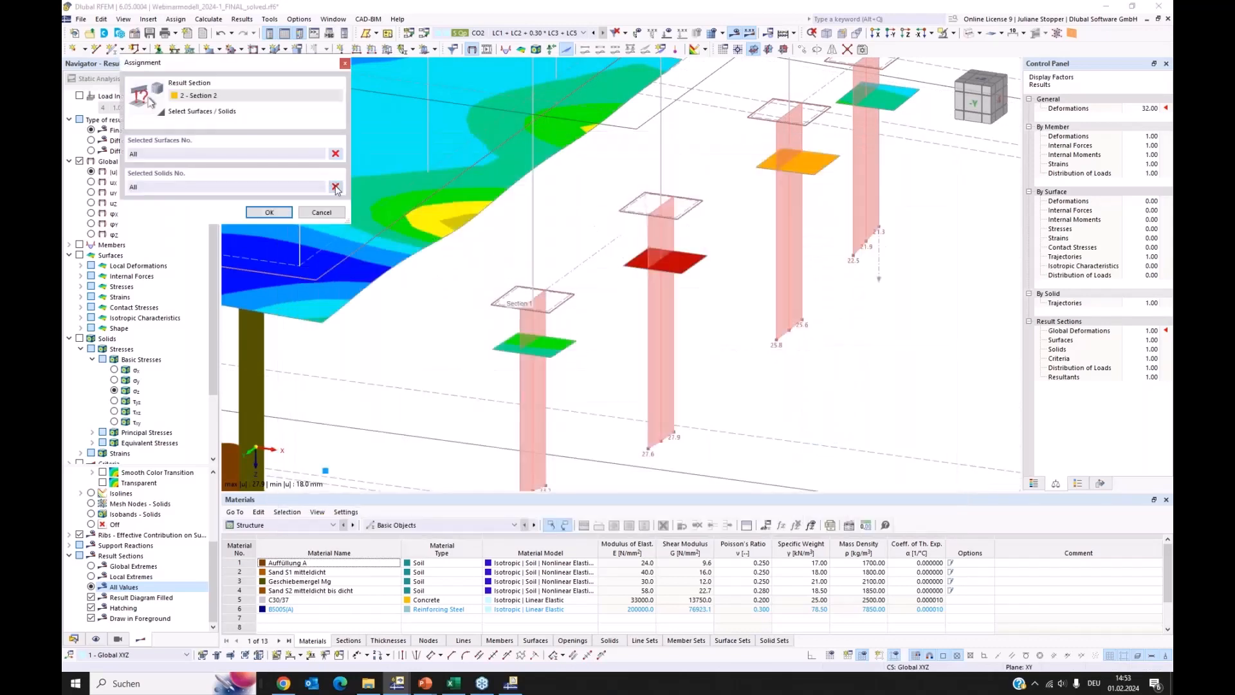
pyautogui.click(335, 187)
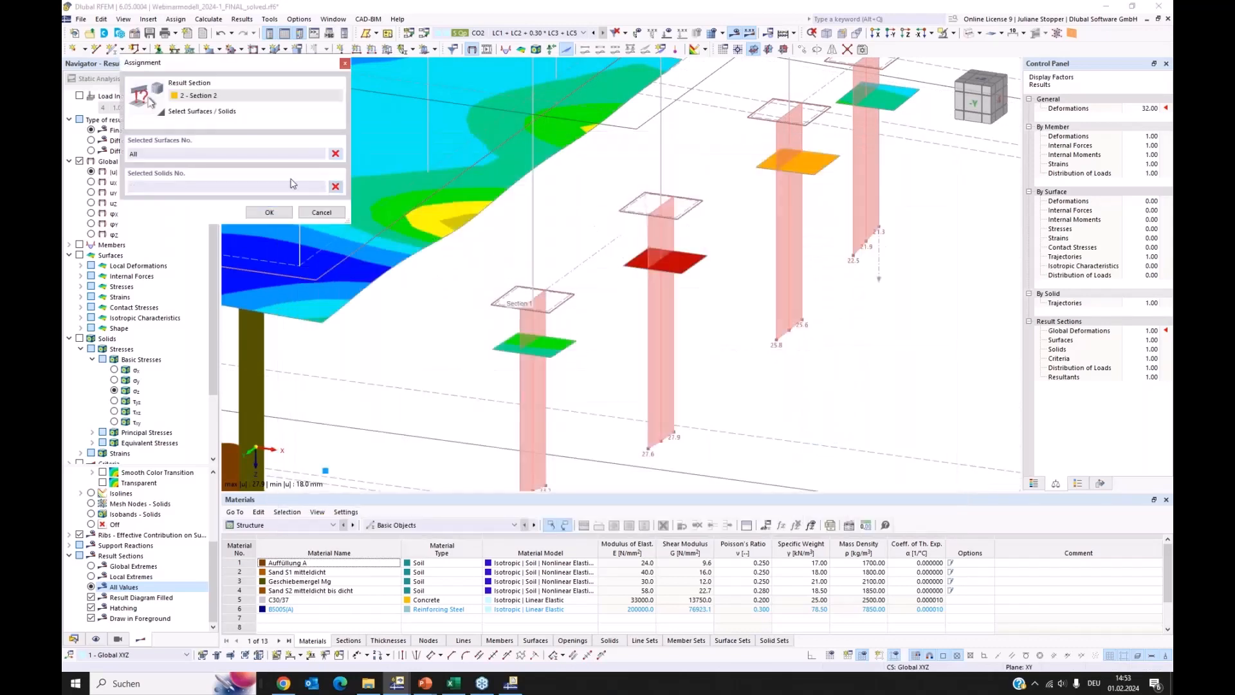
pyautogui.click(335, 154)
pyautogui.click(73, 639)
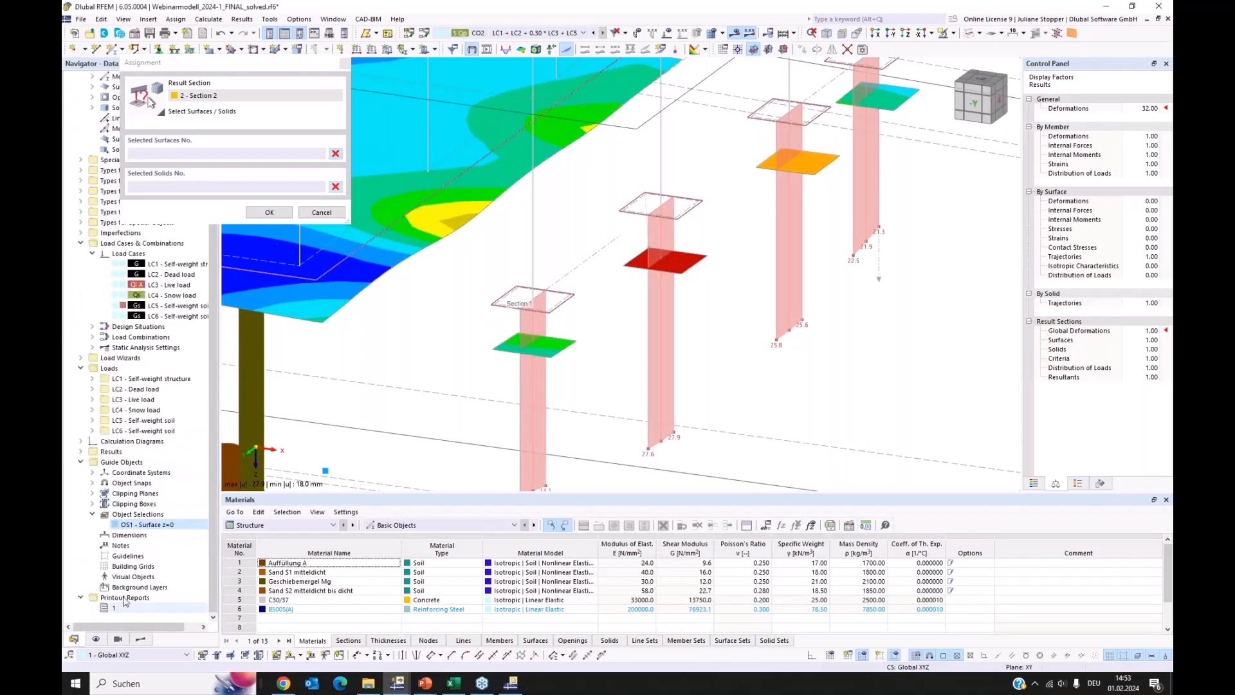
pyautogui.click(124, 525)
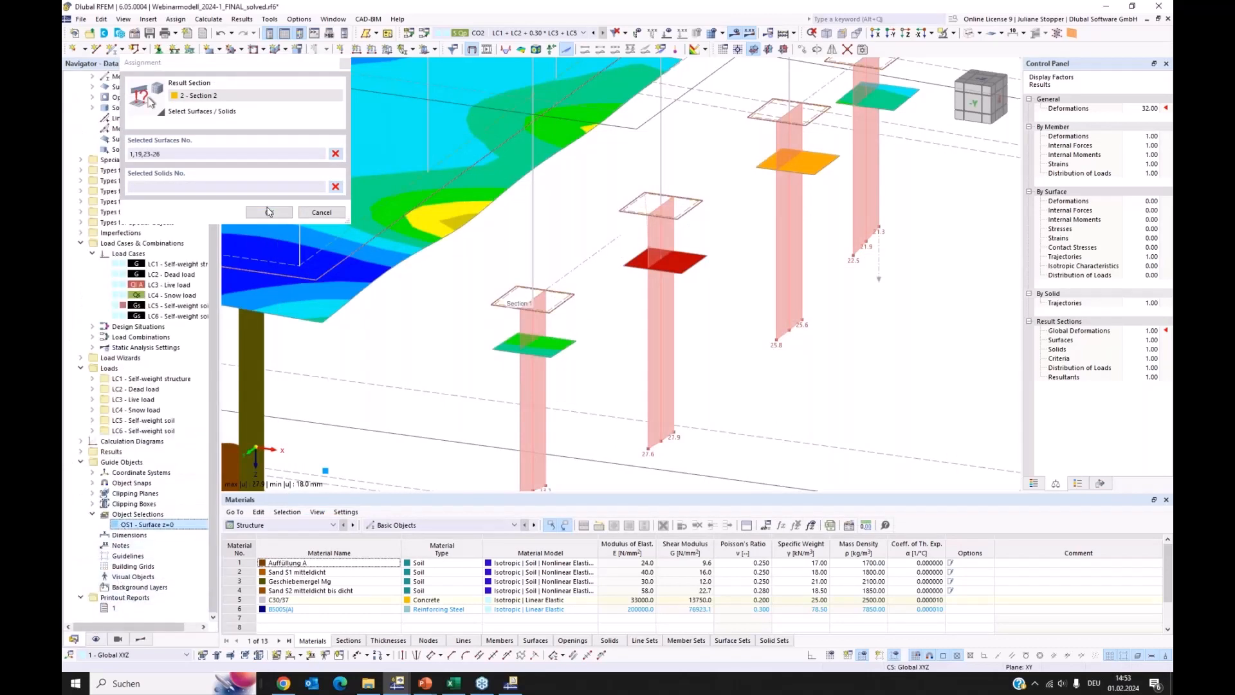
pyautogui.click(269, 213)
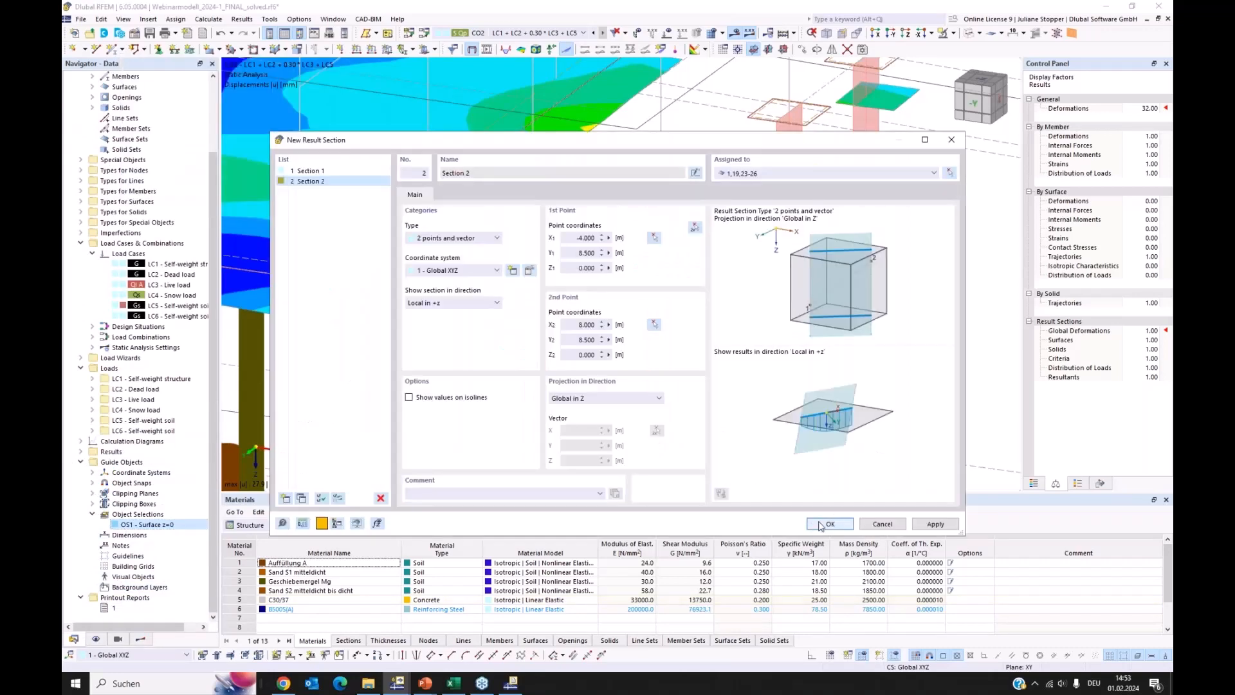
pyautogui.press('Return')
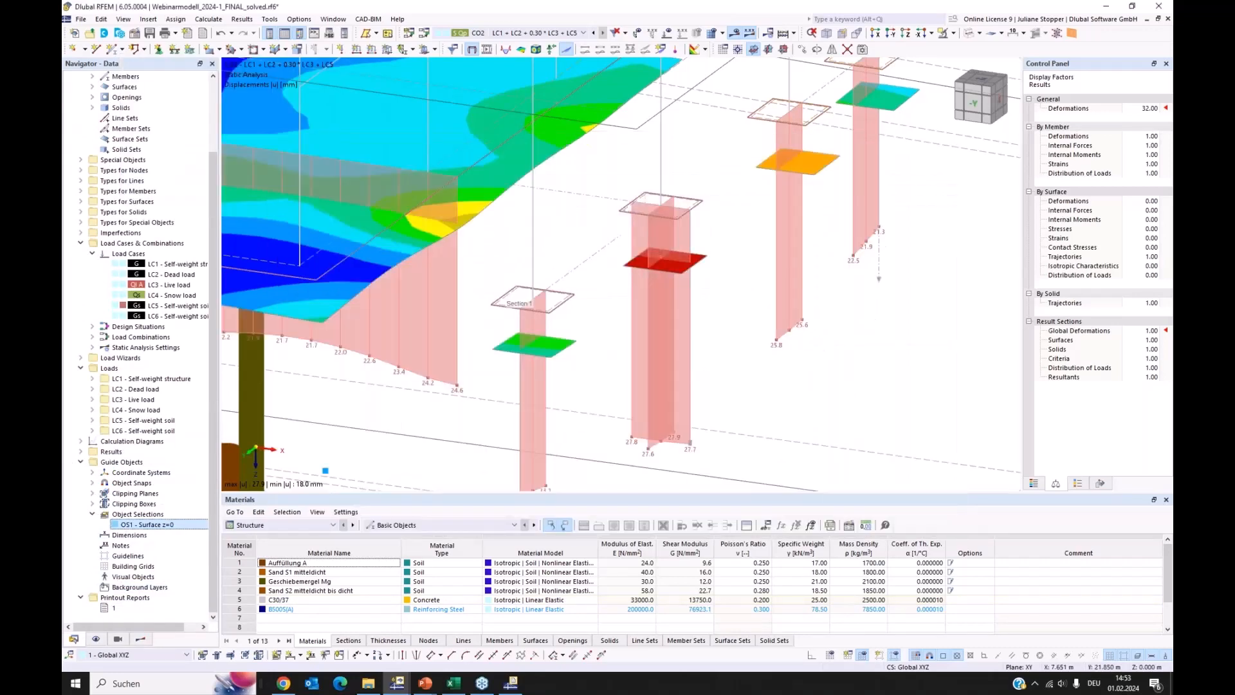
# Open the result diagrams of result section 2 and hide local deformation uz and load distribution pz, keeping only global deformation |u|
pyautogui.moveTo(325, 469)
pyautogui.keyDown('ctrl'); pyautogui.mouseDown(button='middle')
pyautogui.moveTo(376, 431)
pyautogui.moveTo(637, 411)
pyautogui.moveTo(727, 309)
pyautogui.moveTo(654, 344)
pyautogui.moveTo(659, 335)
pyautogui.mouseUp(button='middle'); pyautogui.keyUp('ctrl')
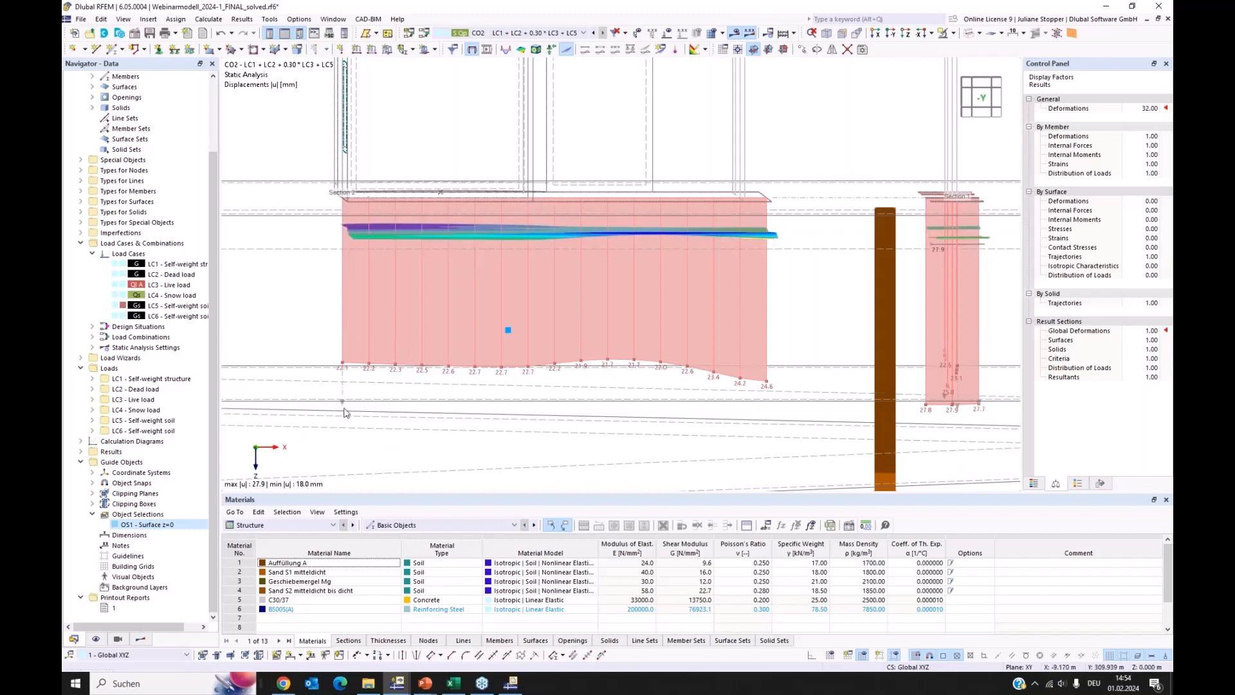
pyautogui.scroll(2, 349, 416)
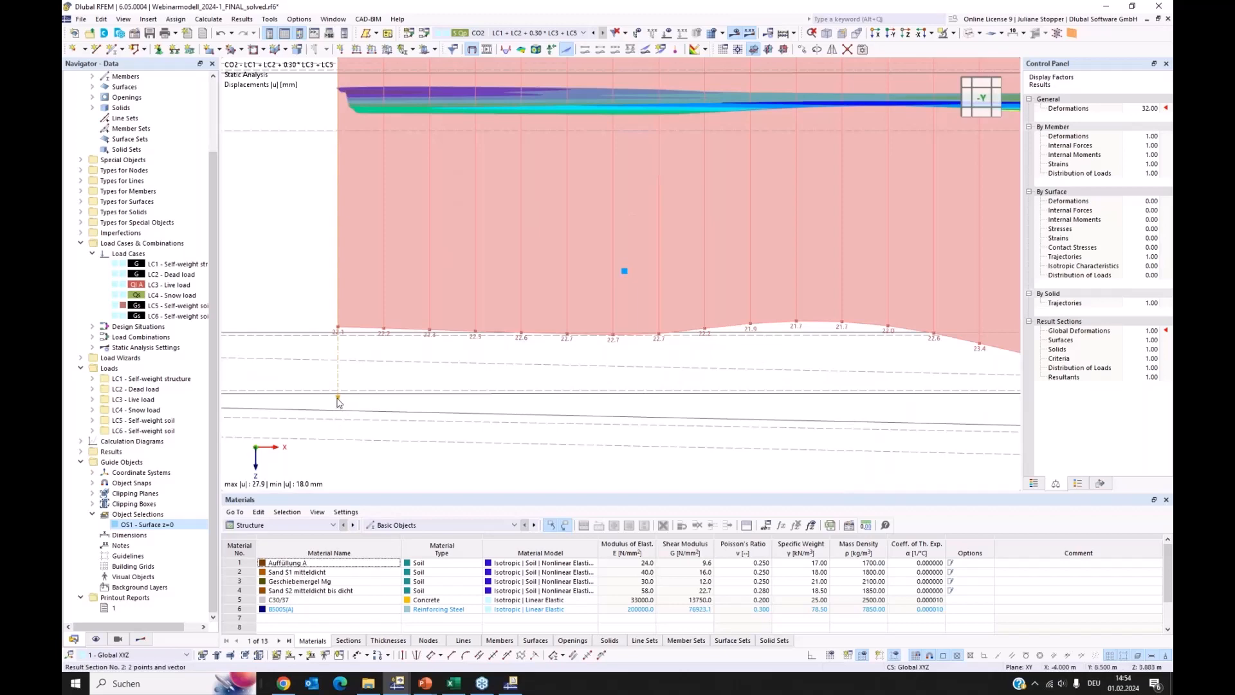
pyautogui.rightClick(339, 402)
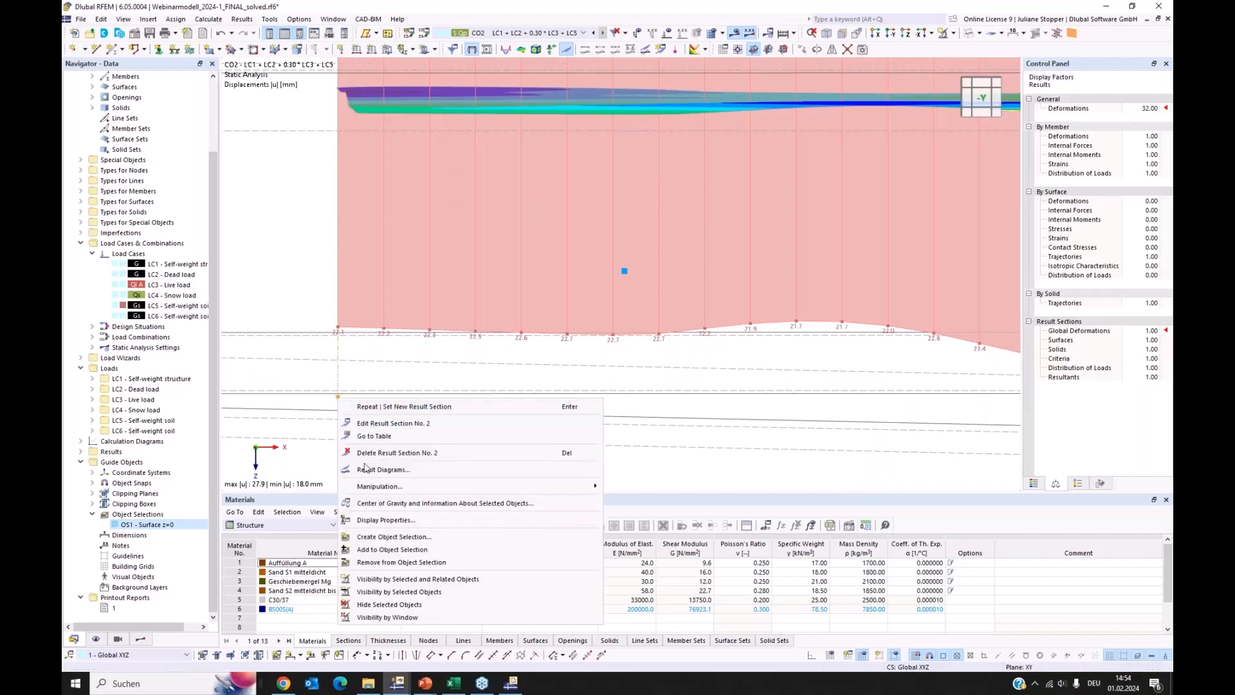
pyautogui.click(384, 469)
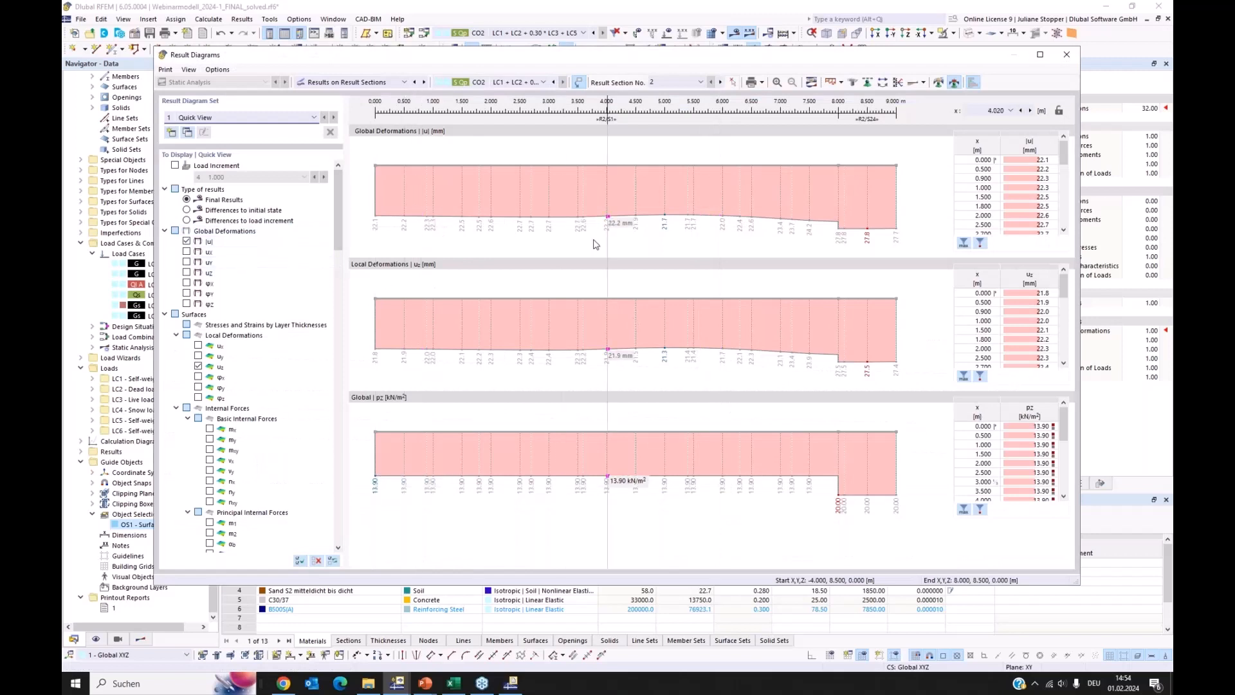
pyautogui.click(198, 366)
pyautogui.click(198, 367)
pyautogui.click(164, 314)
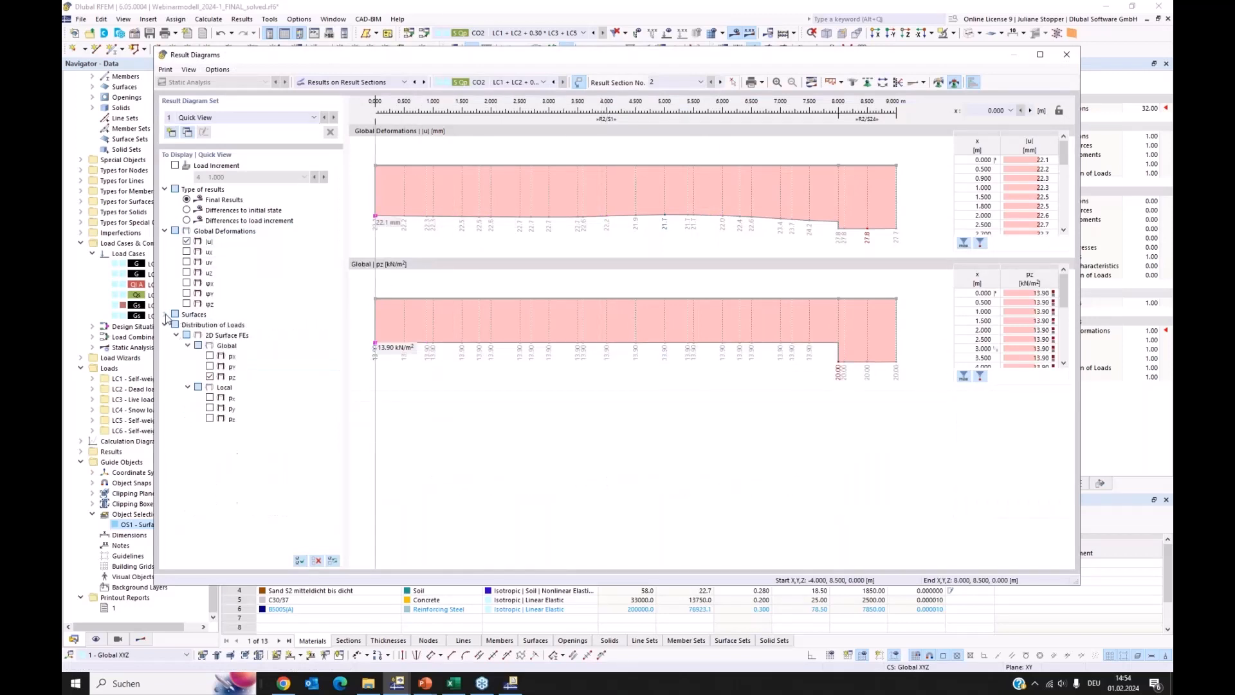
pyautogui.click(209, 377)
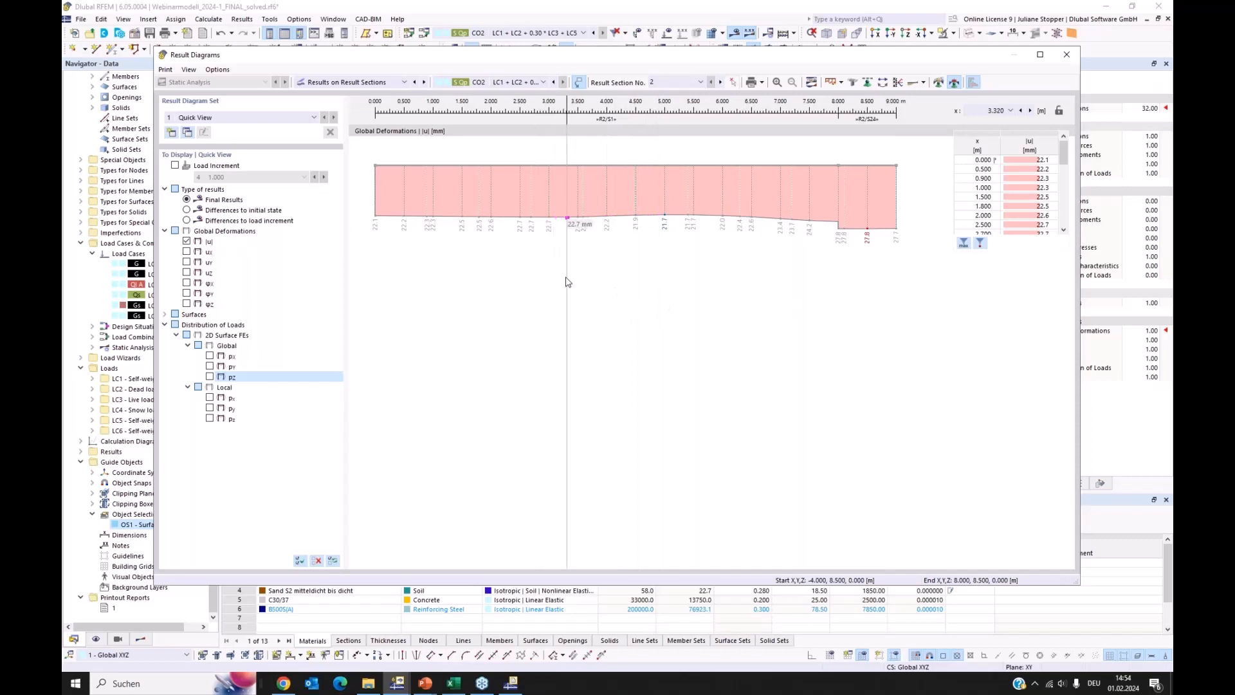
# Send the global deformation diagram of result section 2 to printout report 1 with the default graphic settings
pyautogui.click(165, 70)
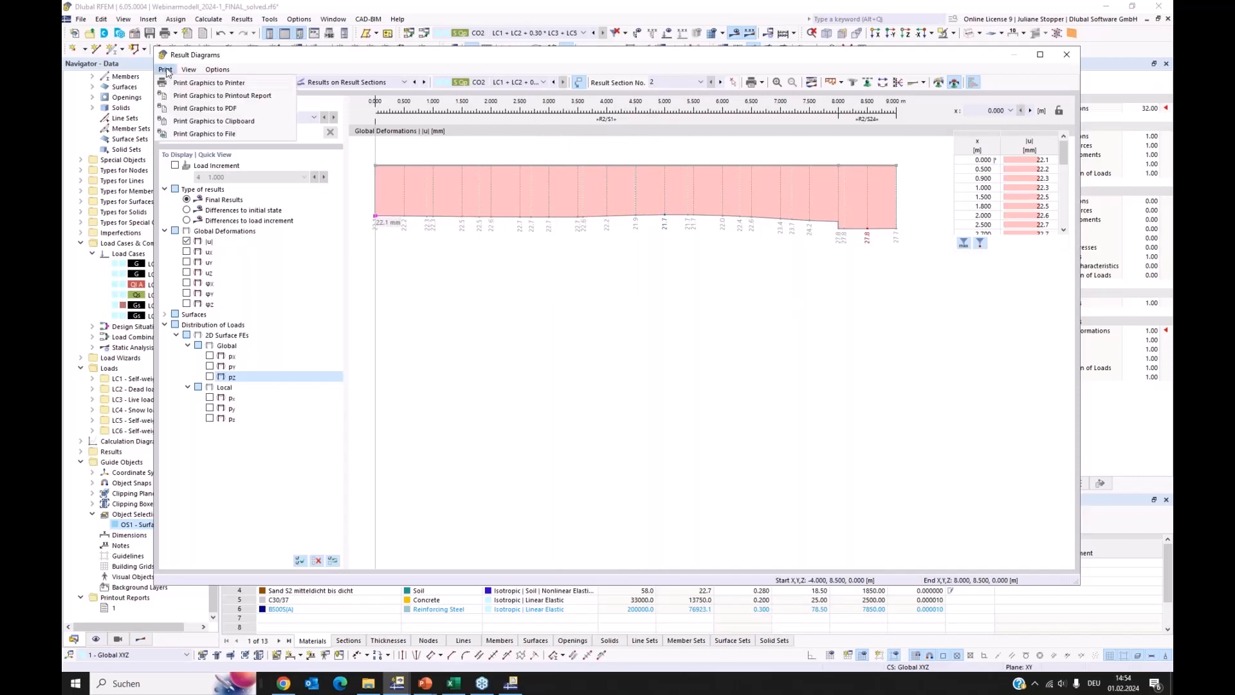
pyautogui.click(217, 98)
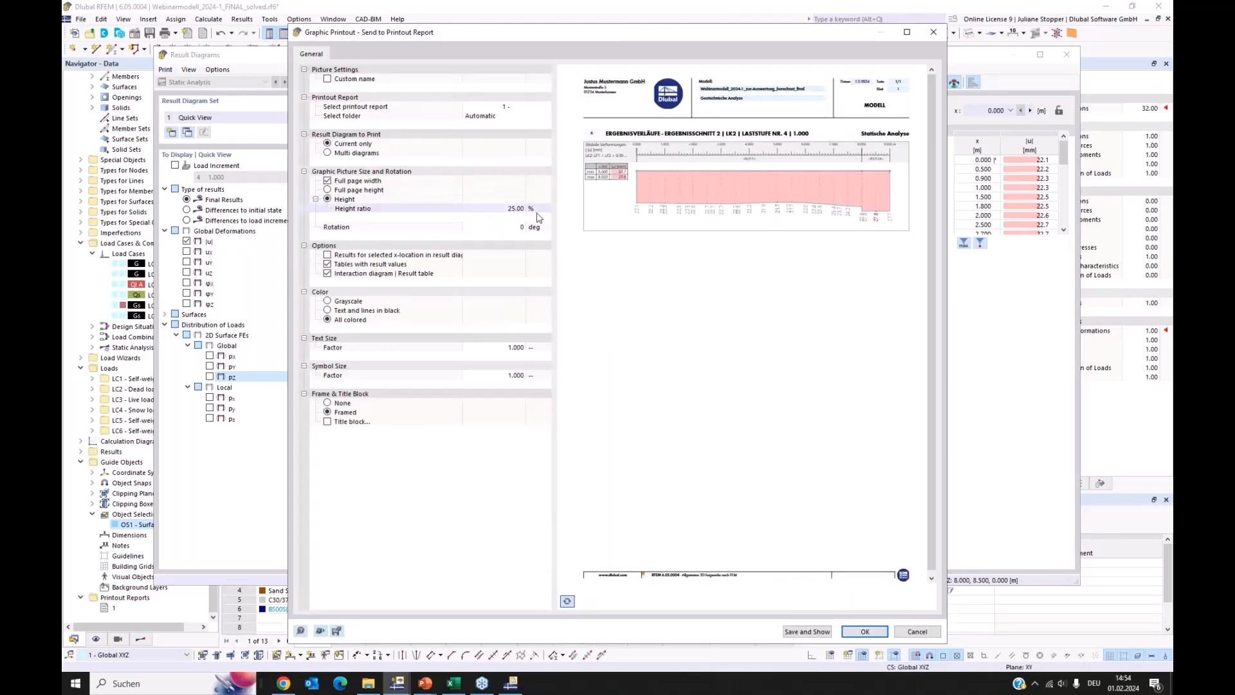
pyautogui.click(866, 632)
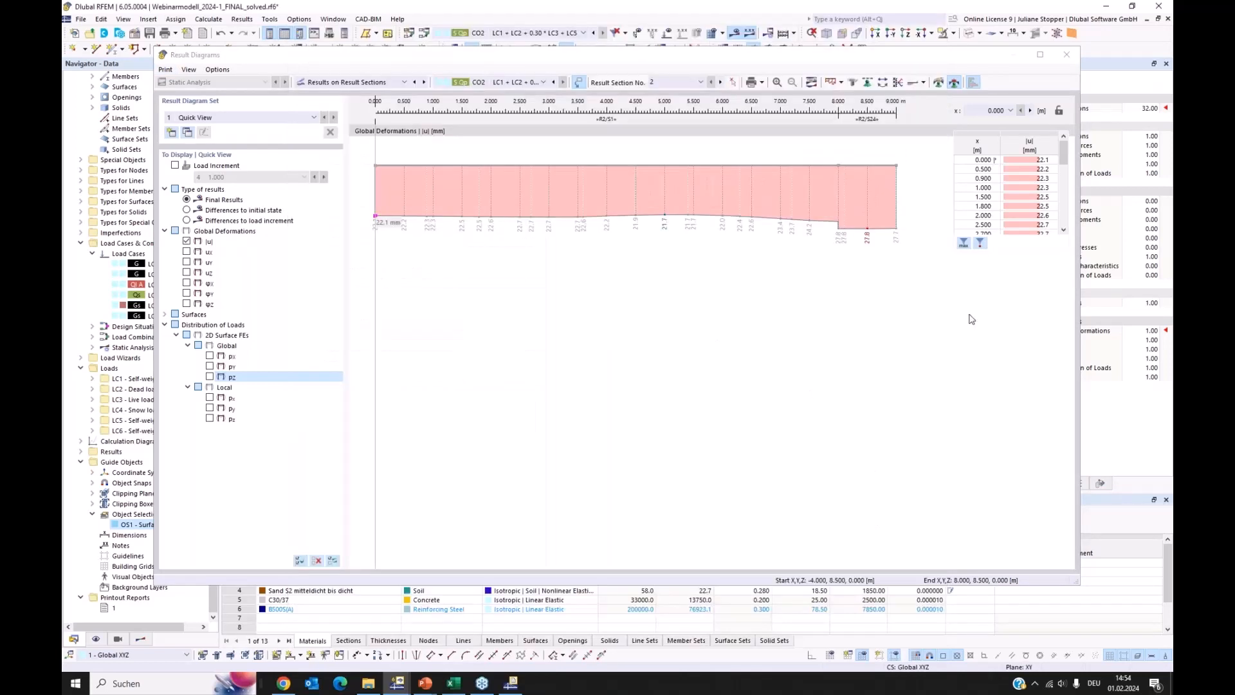
# Switch the result diagrams to result section 1 and send its global deformation diagram to printout report 1
pyautogui.click(687, 82)
pyautogui.click(701, 83)
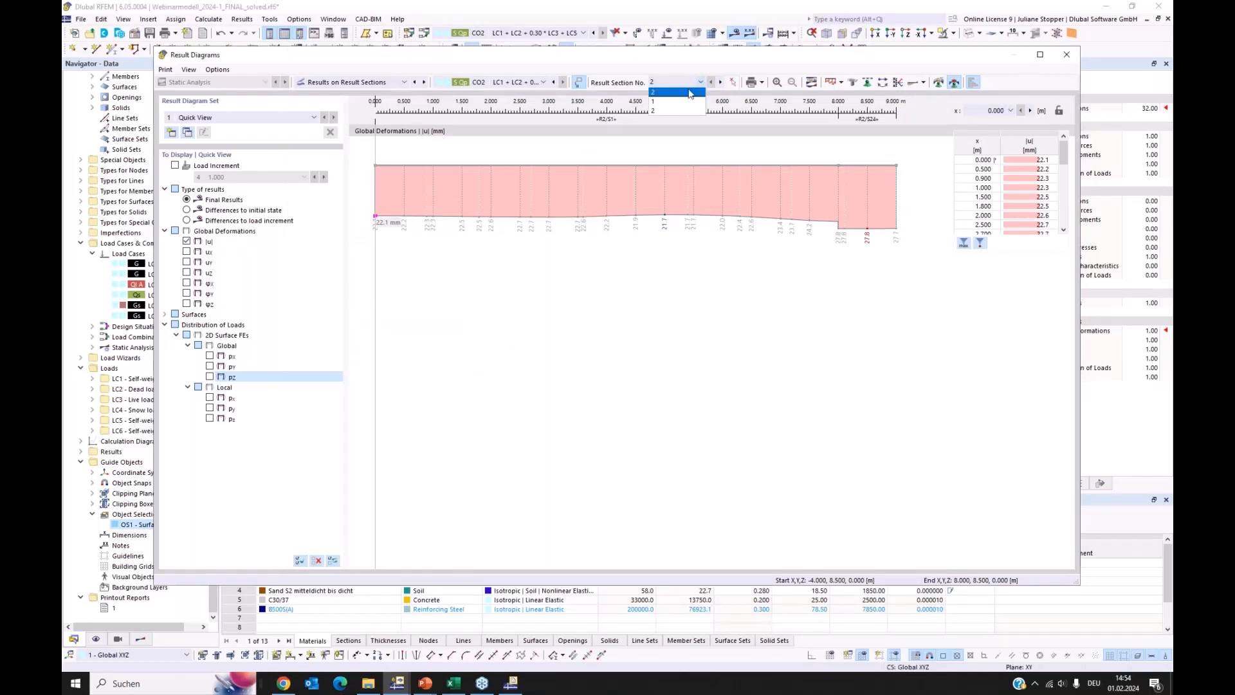
pyautogui.click(679, 92)
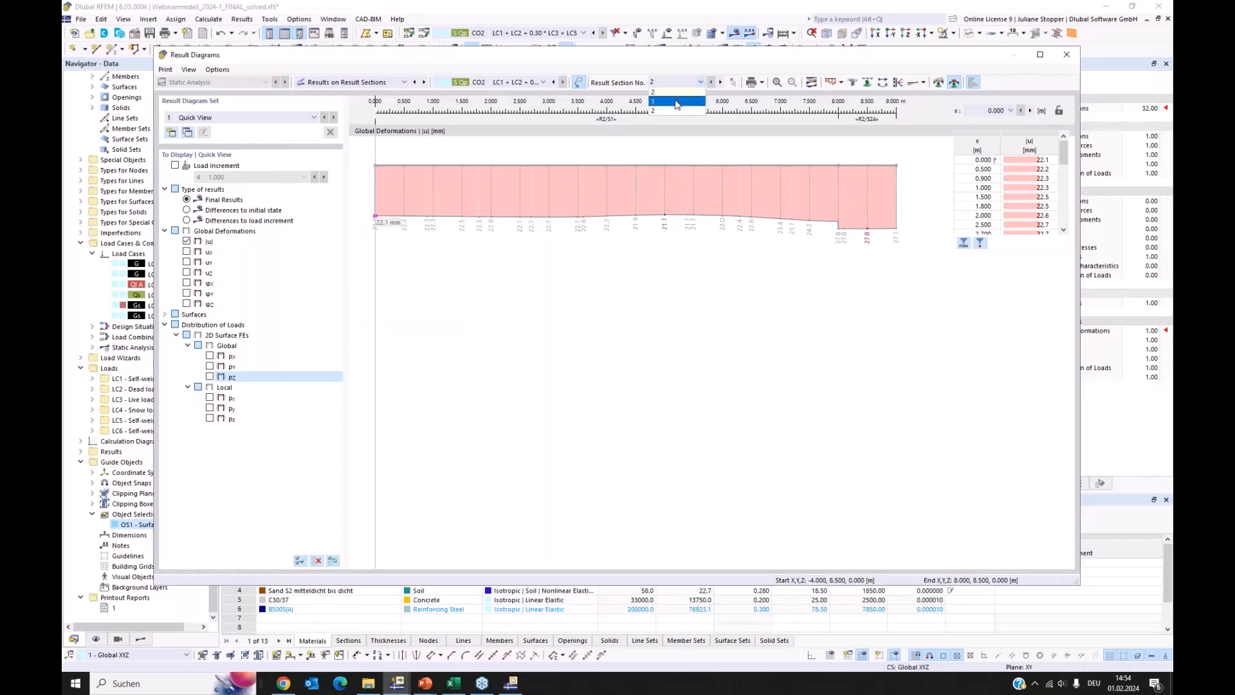
pyautogui.click(165, 69)
pyautogui.click(206, 96)
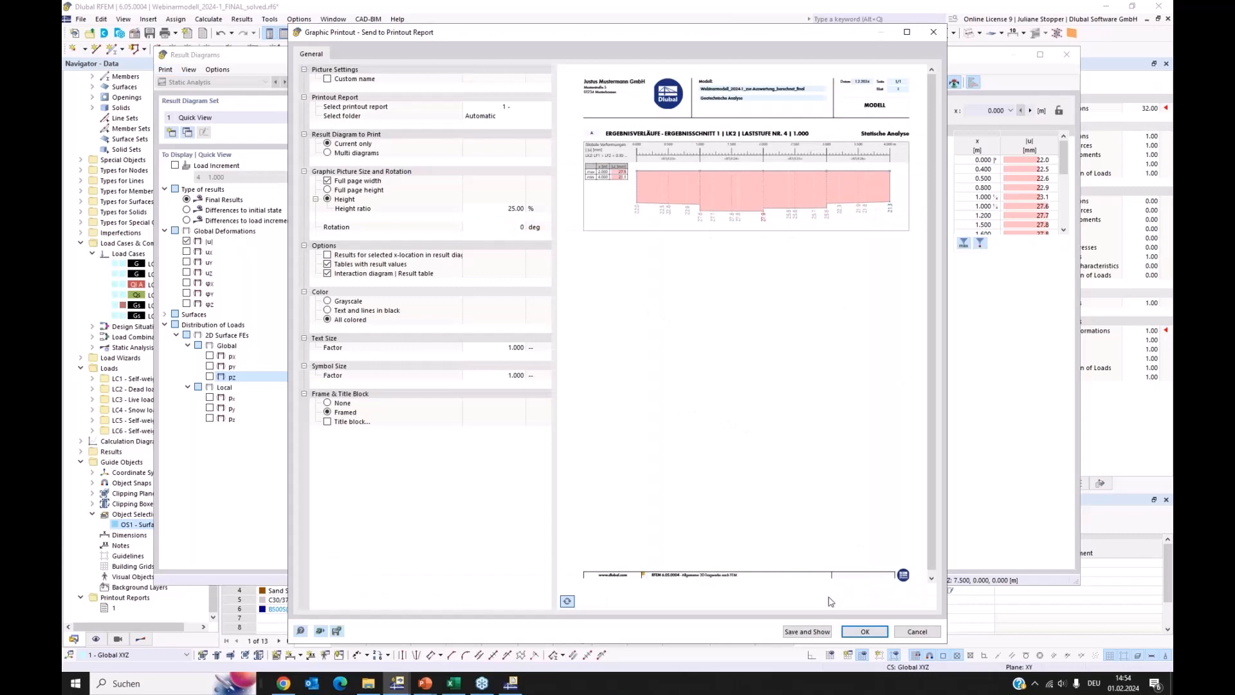
pyautogui.click(865, 632)
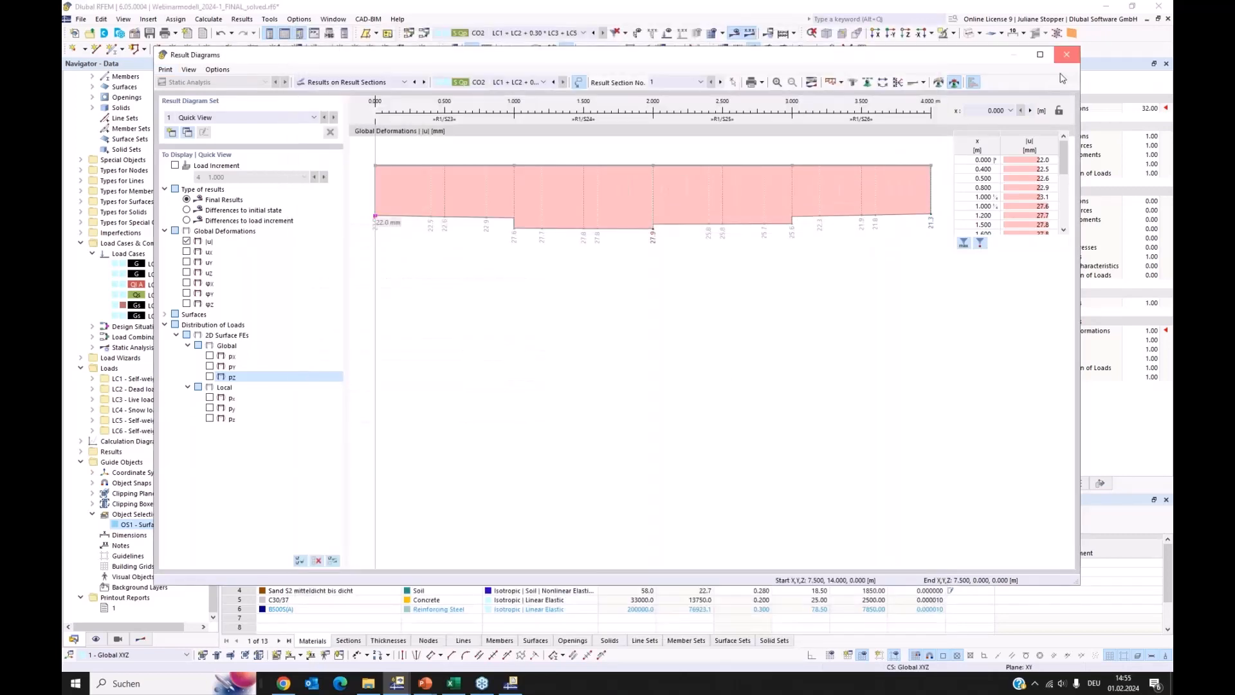
# Close the result diagrams, send the axonometric view of the CO2 deformations with both result sections to printout report 1, and show the report
pyautogui.click(1068, 58)
pyautogui.click(828, 33)
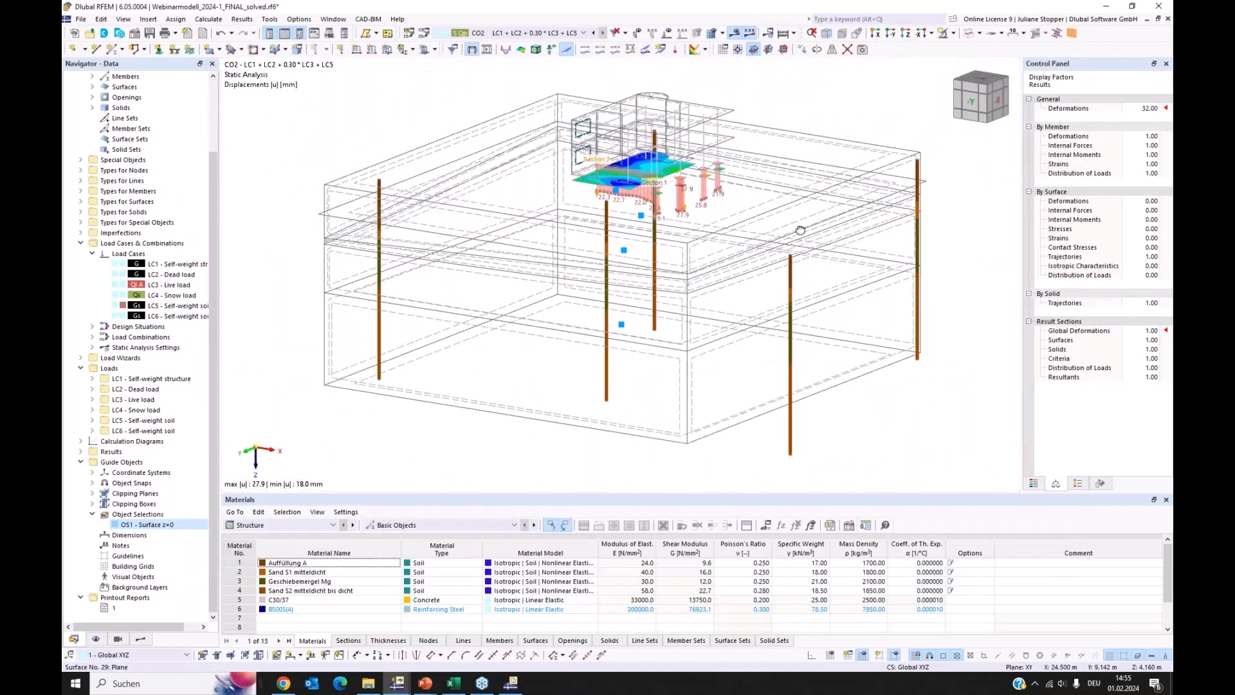
pyautogui.keyDown('ctrl'); pyautogui.moveTo(810, 224); pyautogui.dragTo(820, 223, button='middle'); pyautogui.keyUp('ctrl')
pyautogui.scroll(4, 721, 159)
pyautogui.moveTo(726, 161); pyautogui.dragTo(745, 238, button='middle')
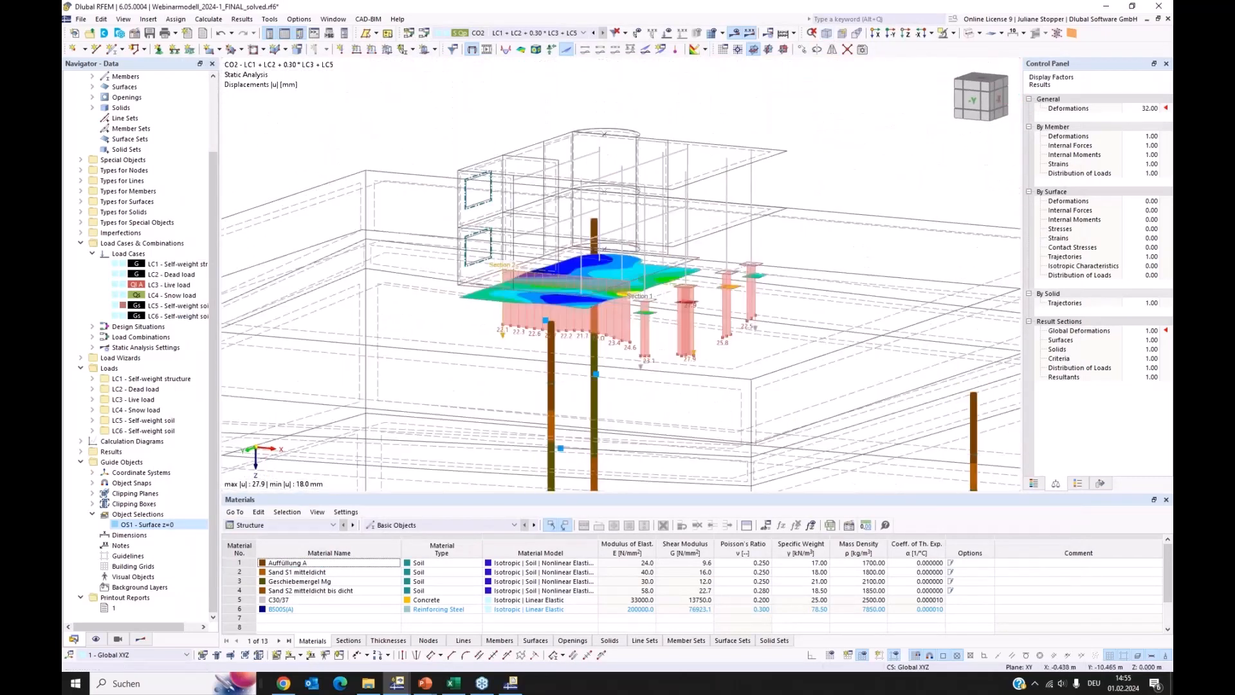
pyautogui.scroll(1, 745, 239)
pyautogui.keyDown('ctrl'); pyautogui.moveTo(612, 250); pyautogui.dragTo(622, 262, button='middle'); pyautogui.keyUp('ctrl')
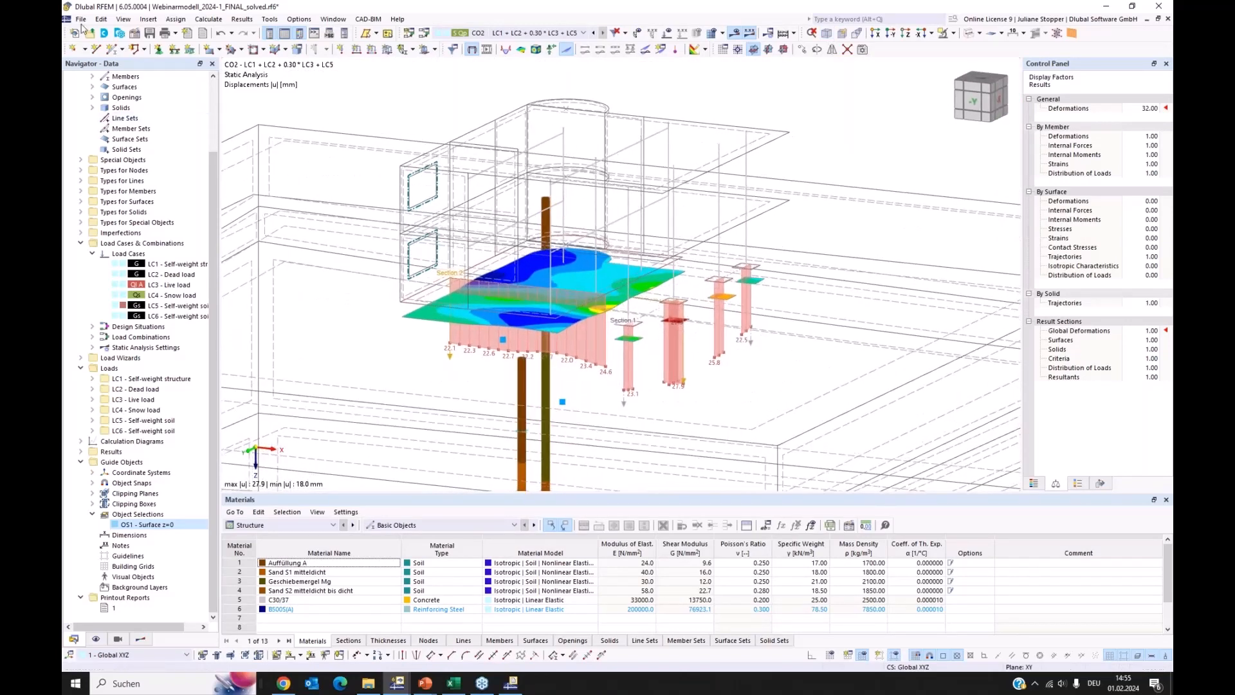
pyautogui.click(82, 19)
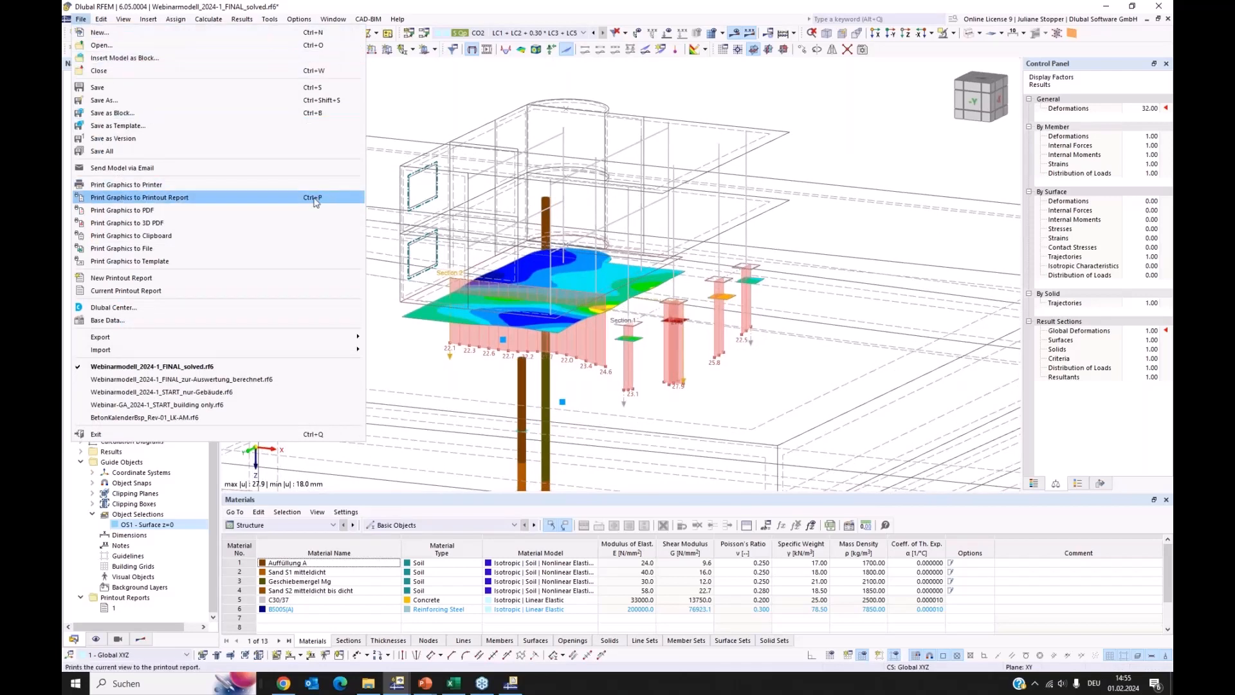
pyautogui.click(154, 198)
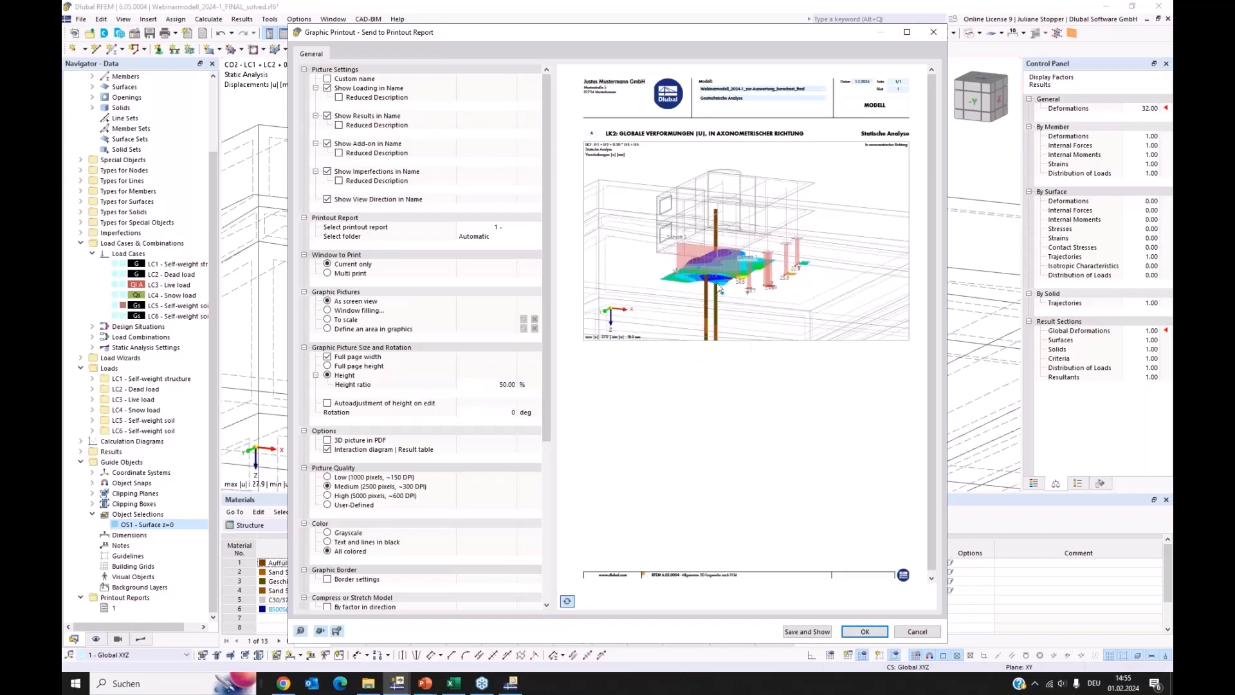
pyautogui.click(796, 634)
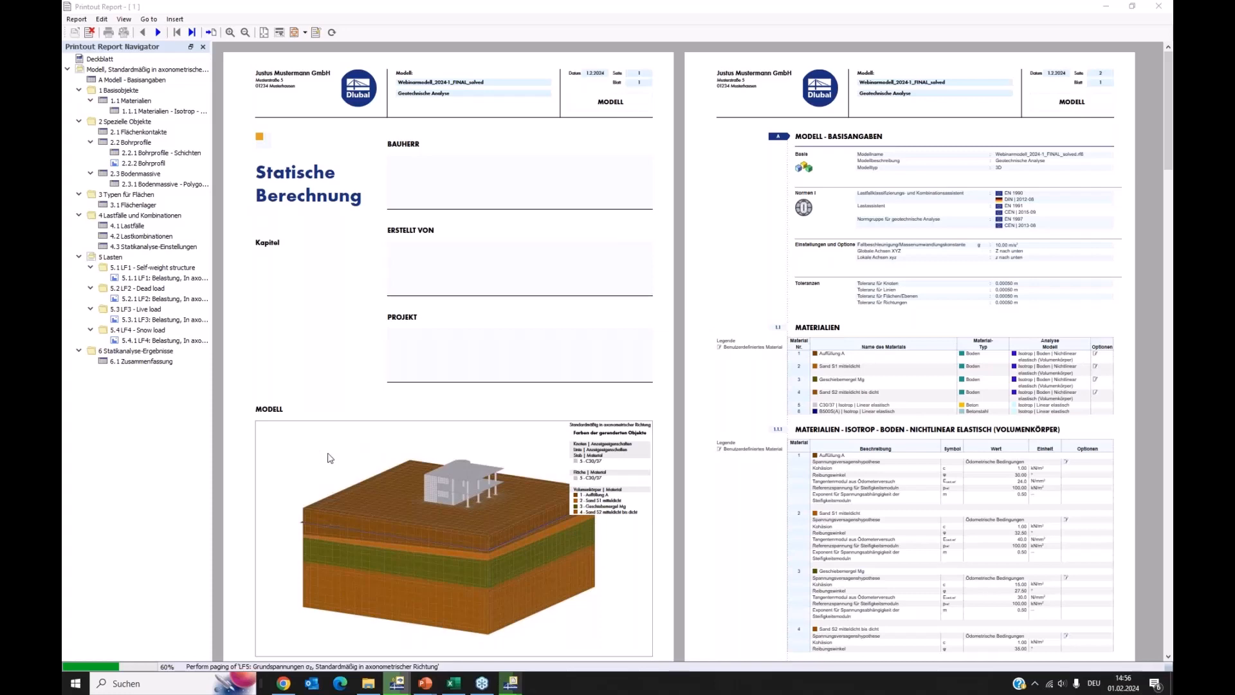
# Look through the first pages of the printout report, including the cover sheet, model basics and material data
pyautogui.scroll(-3, 328, 458)
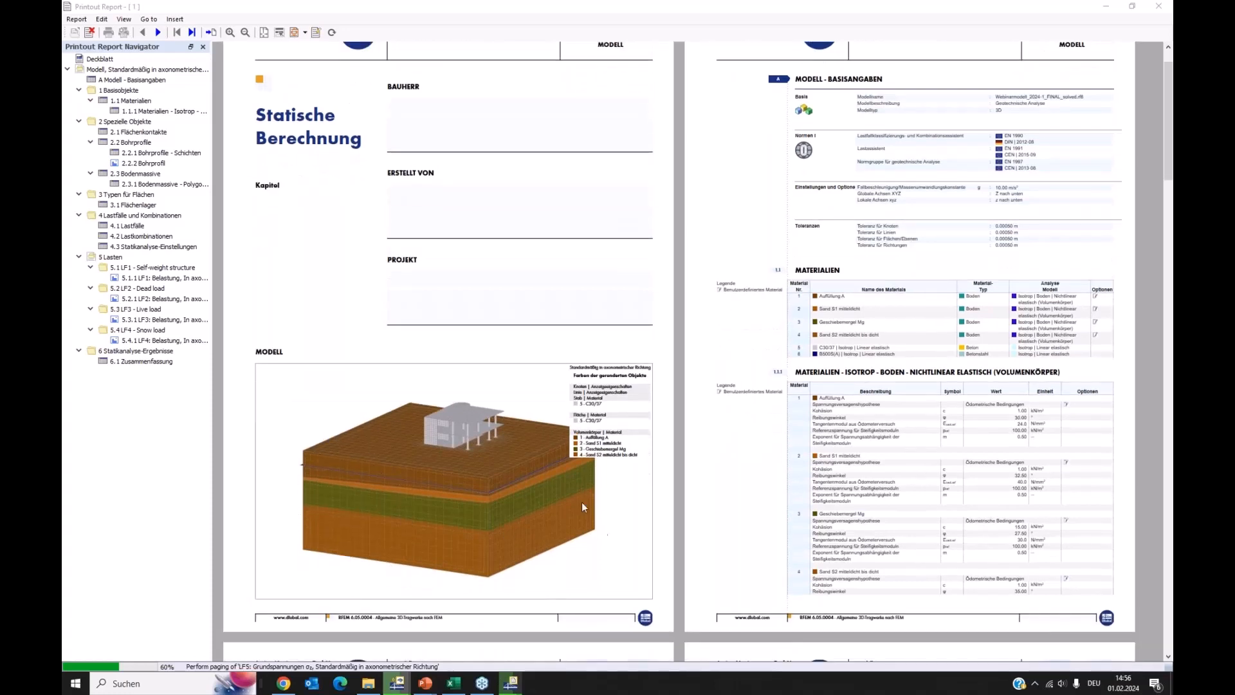
pyautogui.scroll(-3, 578, 501)
pyautogui.scroll(-10, 623, 462)
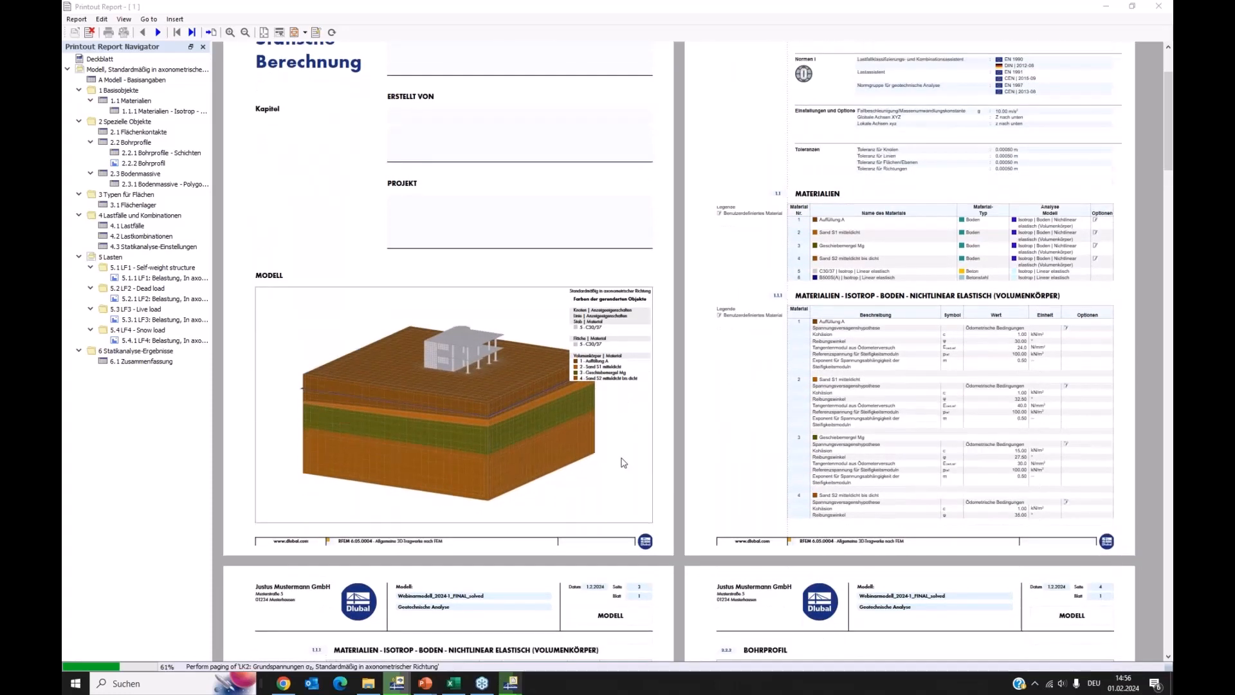
# Look through the printout report's borehole, soil massif, load case and static analysis settings pages, the loading graphics and the results summary
pyautogui.scroll(-12, 806, 464)
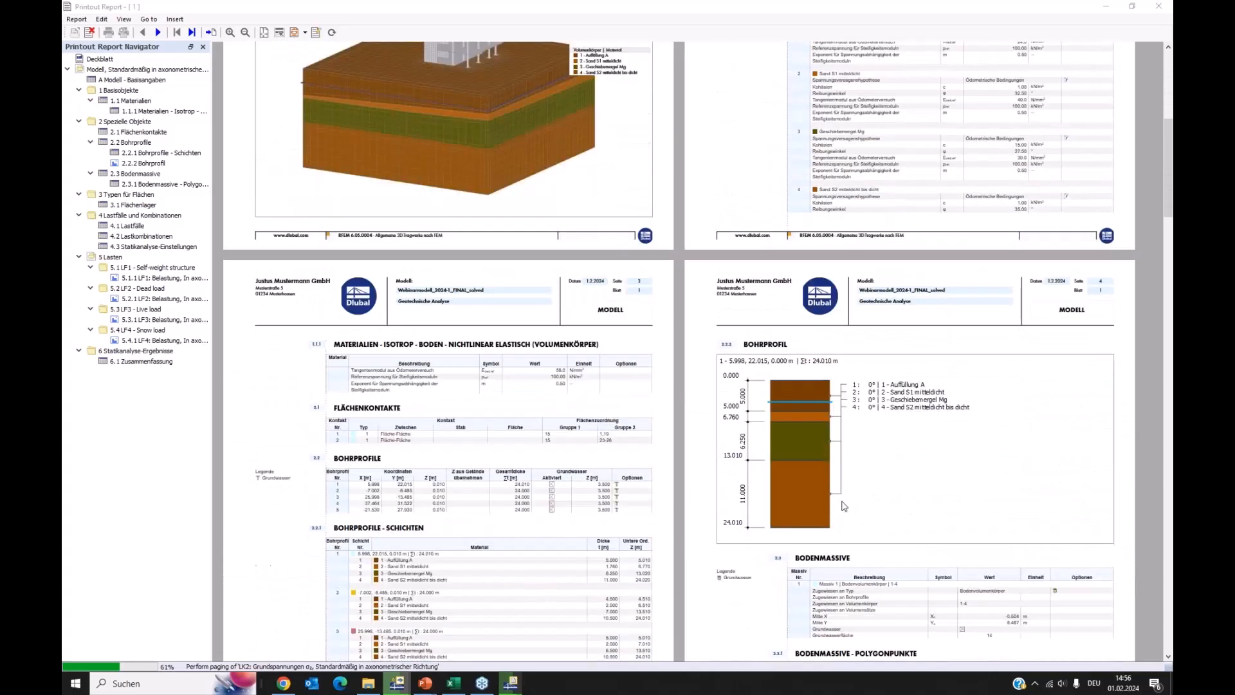
pyautogui.scroll(-6, 724, 465)
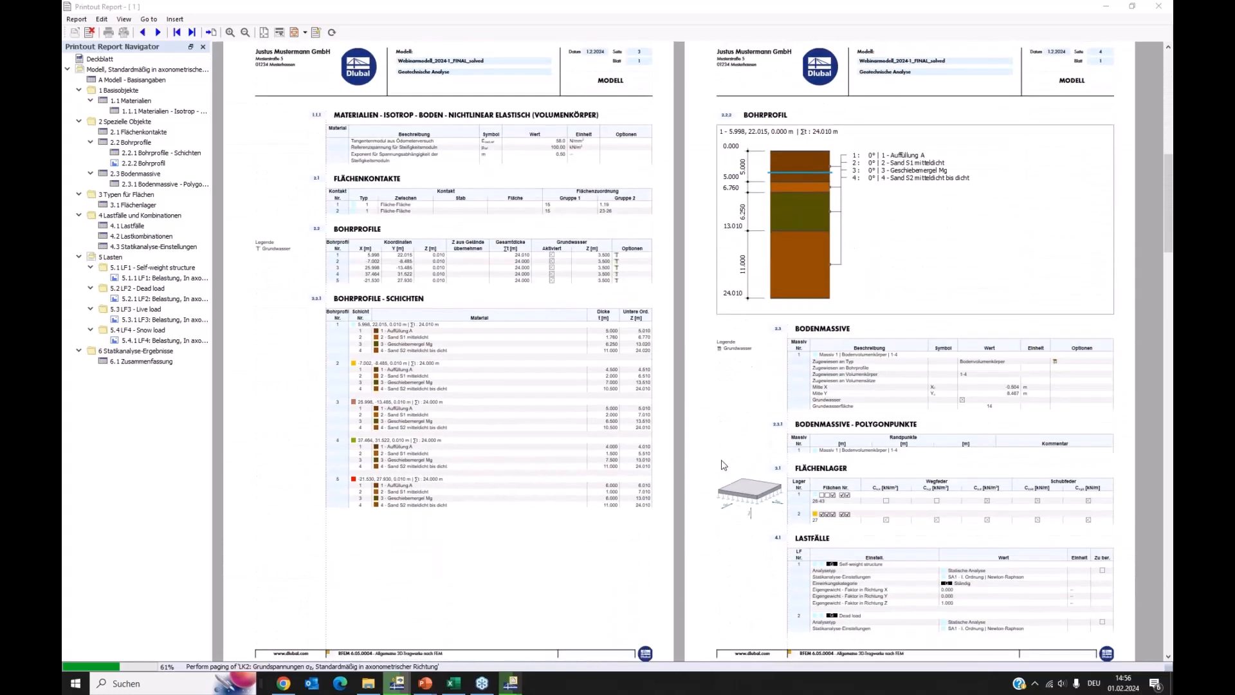
pyautogui.click(508, 684)
pyautogui.moveTo(508, 683)
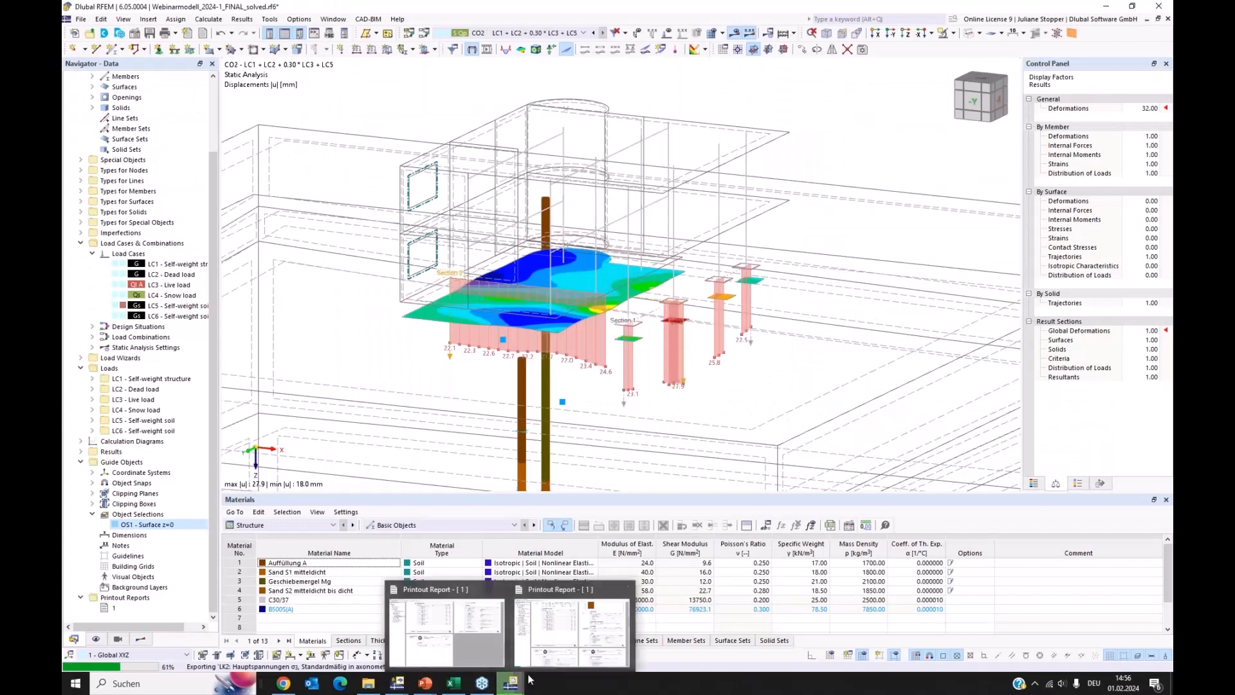
pyautogui.click(581, 634)
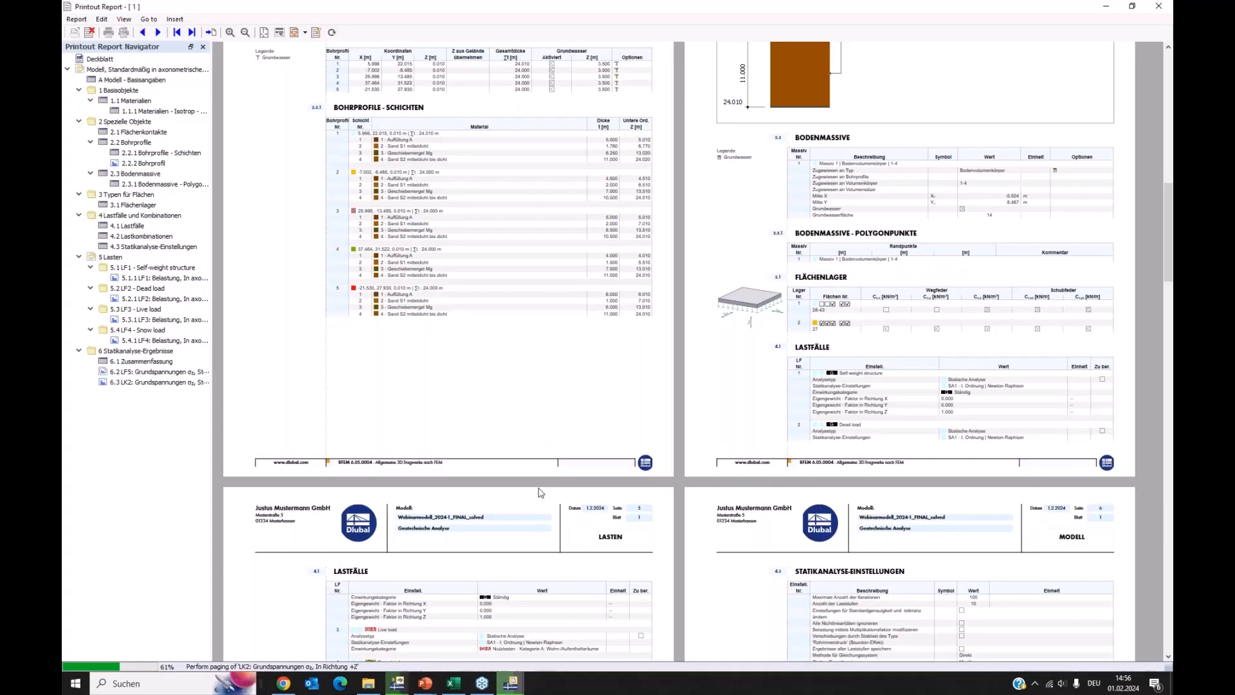
pyautogui.scroll(-4, 562, 547)
pyautogui.scroll(-8, 562, 515)
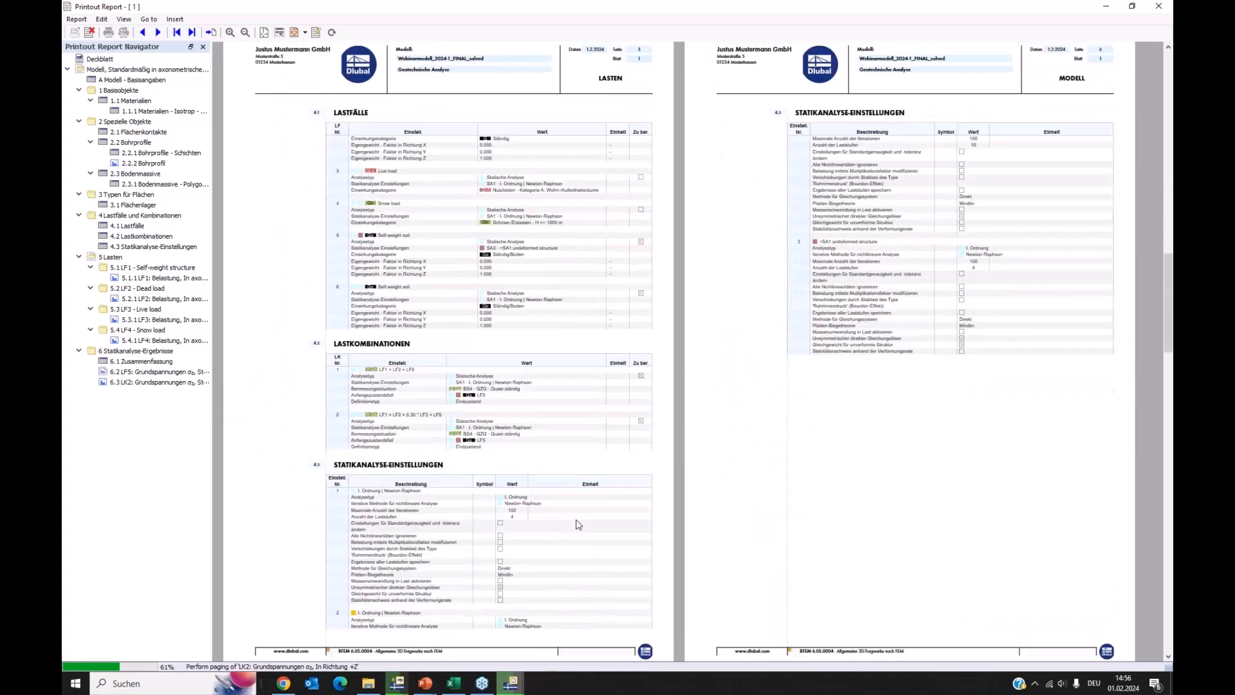
pyautogui.scroll(-7, 598, 525)
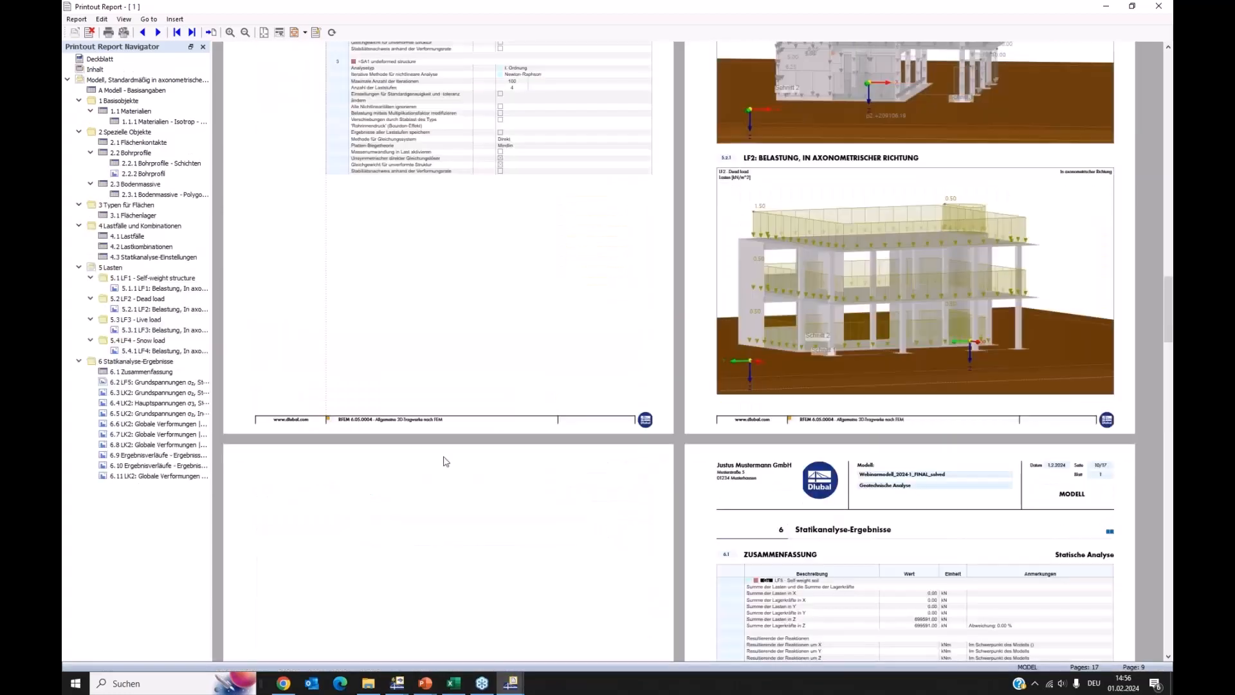
pyautogui.scroll(-8, 554, 371)
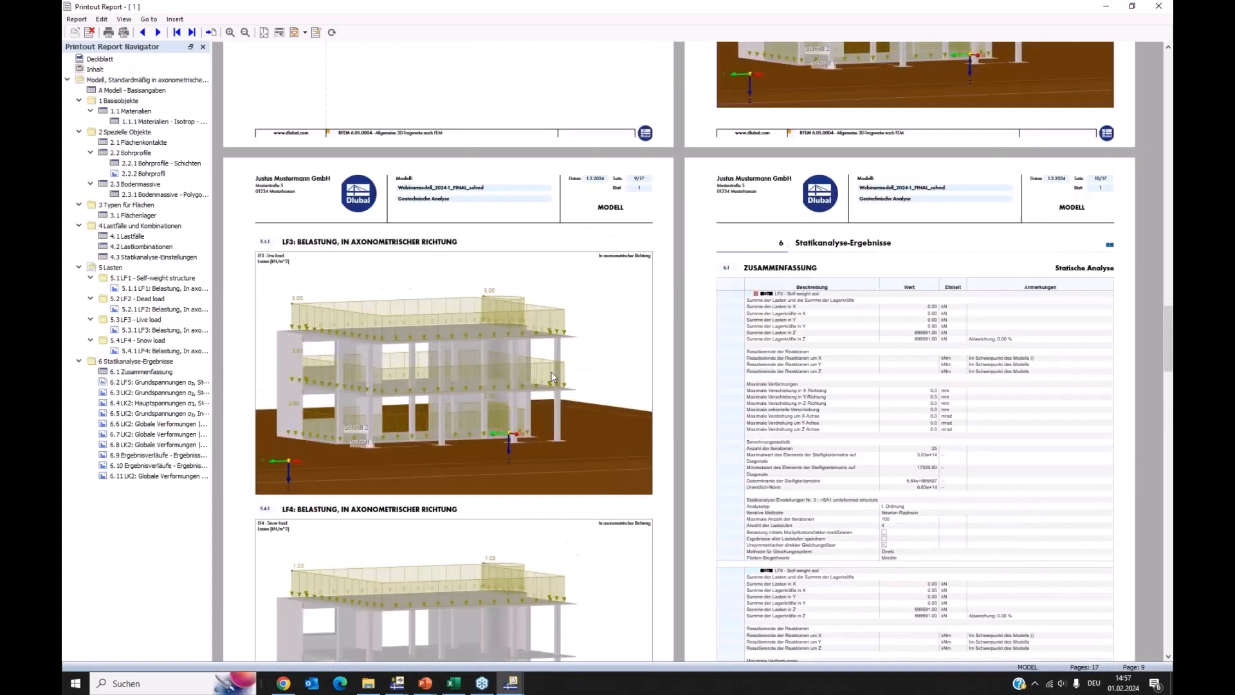
pyautogui.scroll(-15, 593, 403)
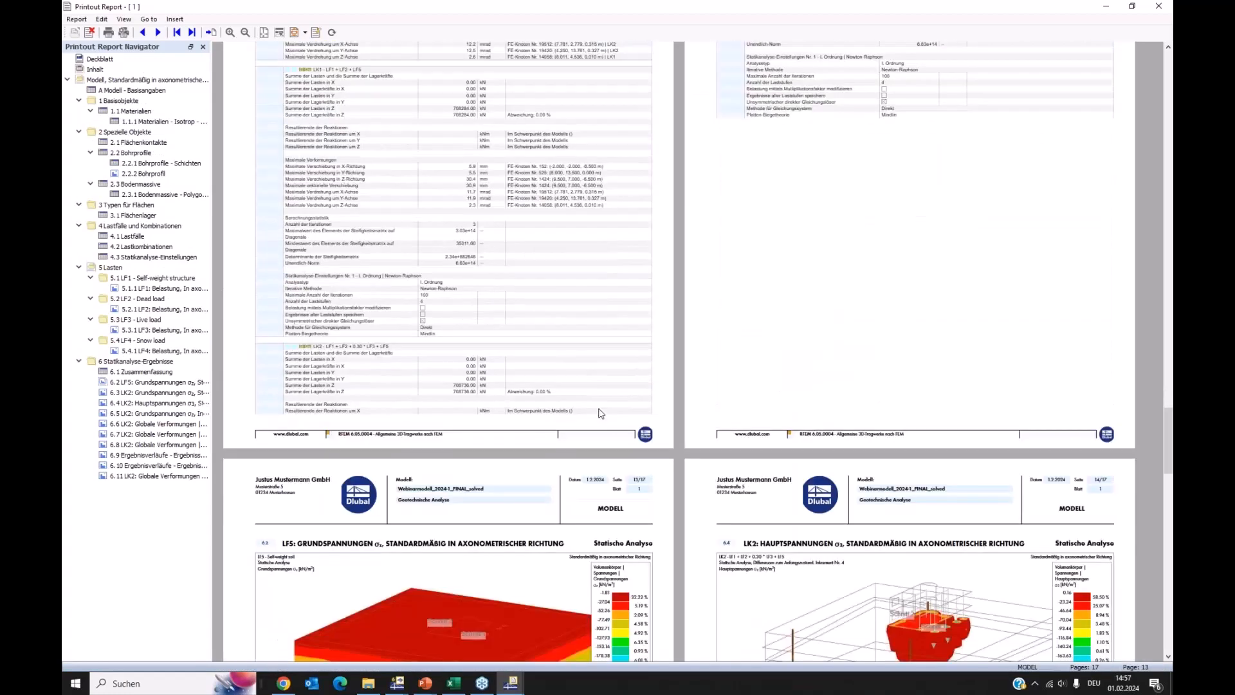
# Examine the report's basic and principal stress graphics, the global deformation graphics and the diagrams of result sections 1 and 2
pyautogui.scroll(-2, 553, 367)
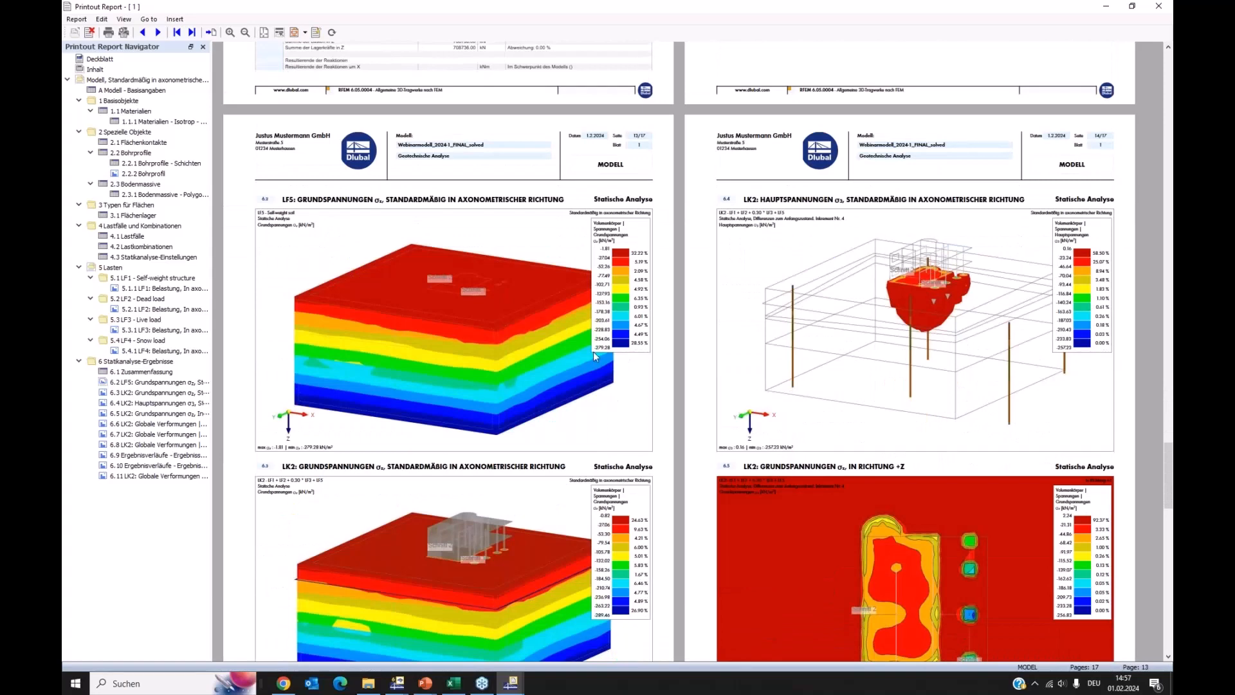
pyautogui.scroll(-1, 594, 351)
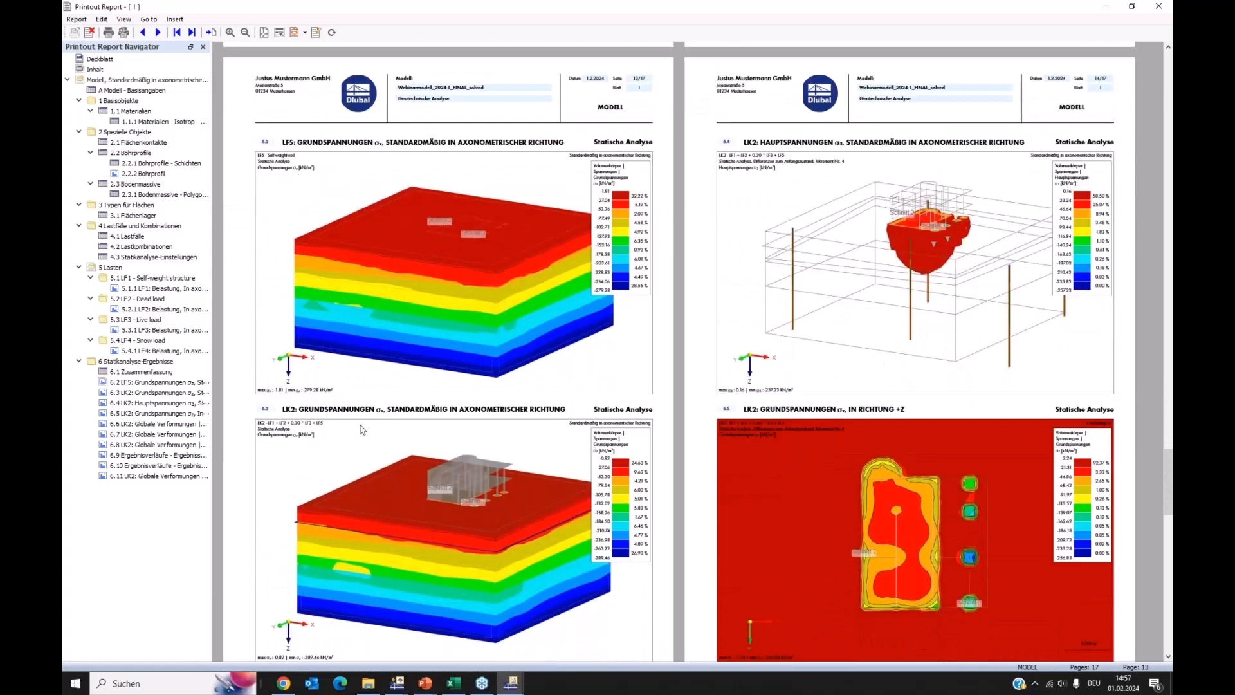
pyautogui.scroll(-1, 467, 436)
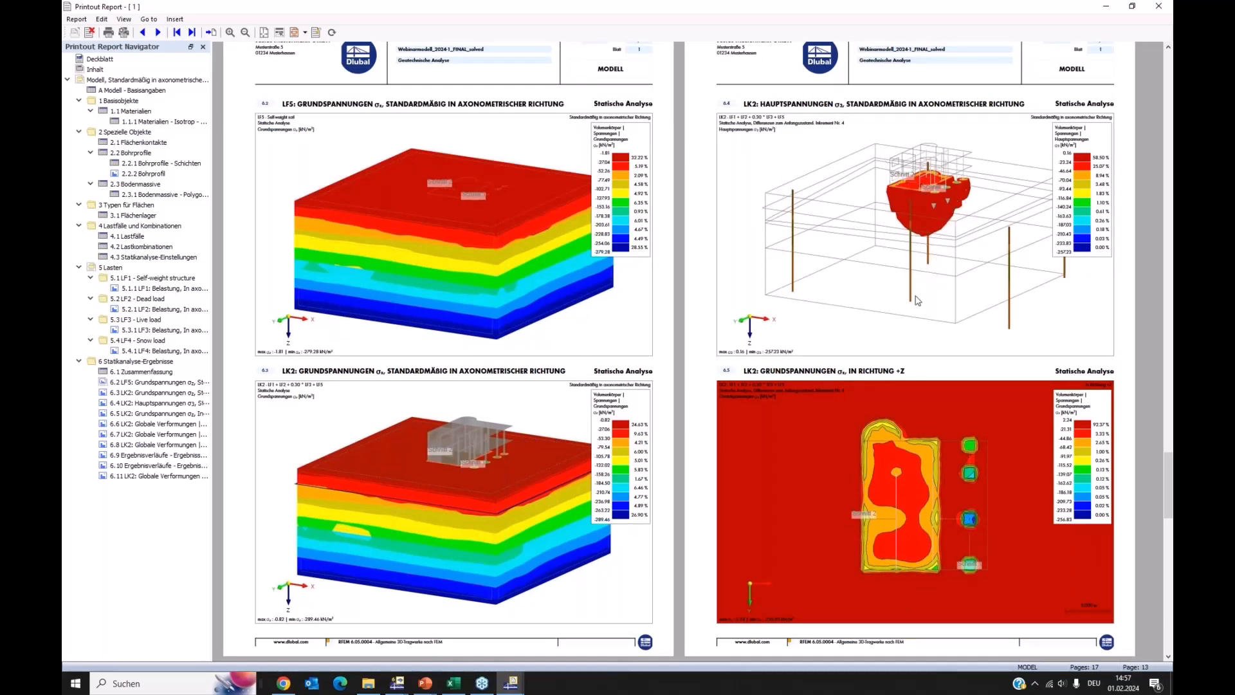
pyautogui.scroll(-1, 888, 373)
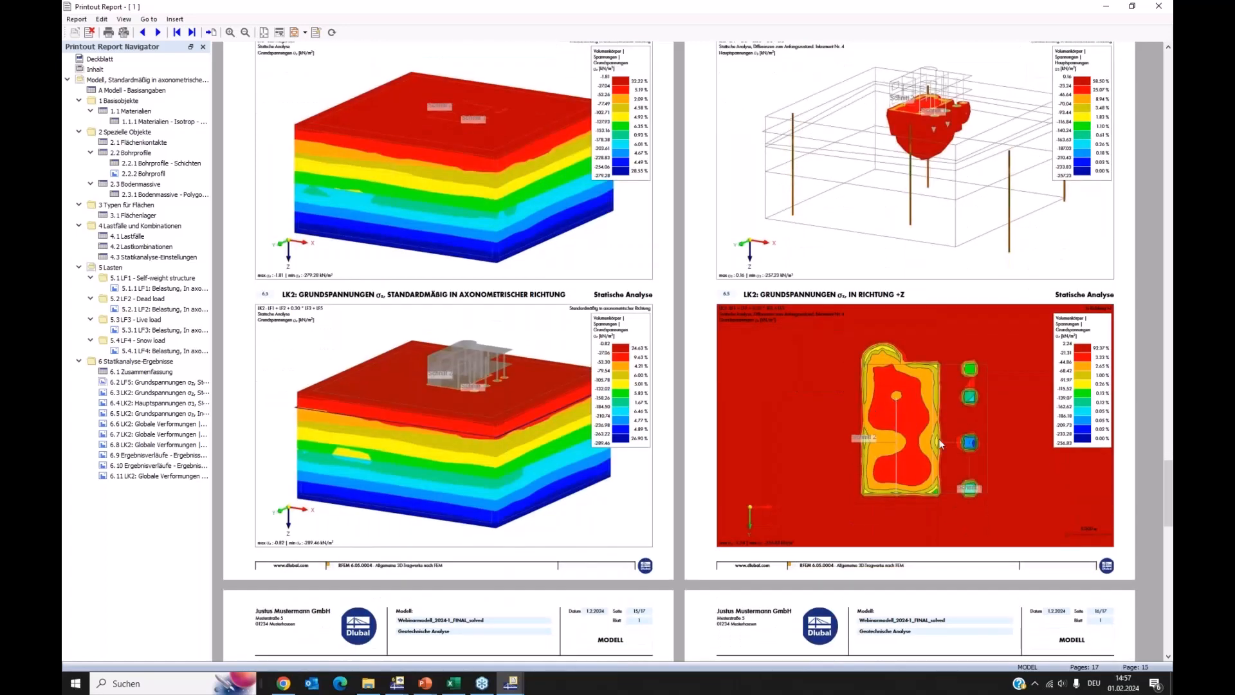
pyautogui.scroll(-2, 928, 465)
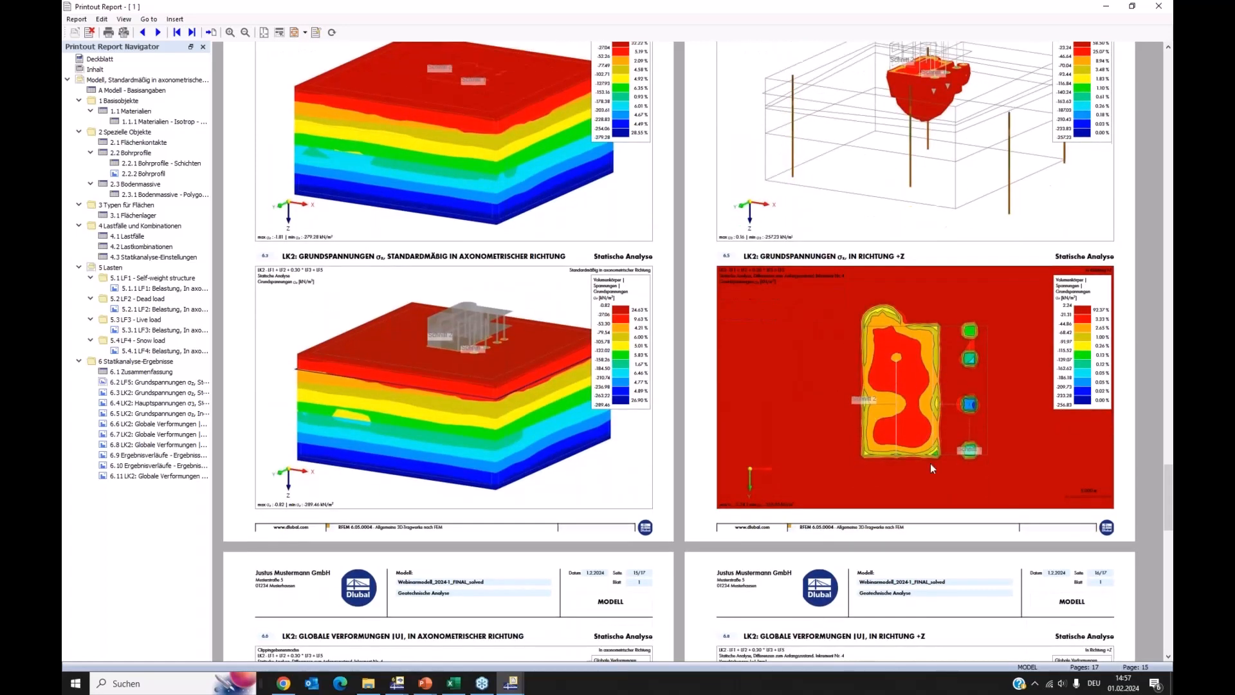
pyautogui.scroll(-2, 808, 456)
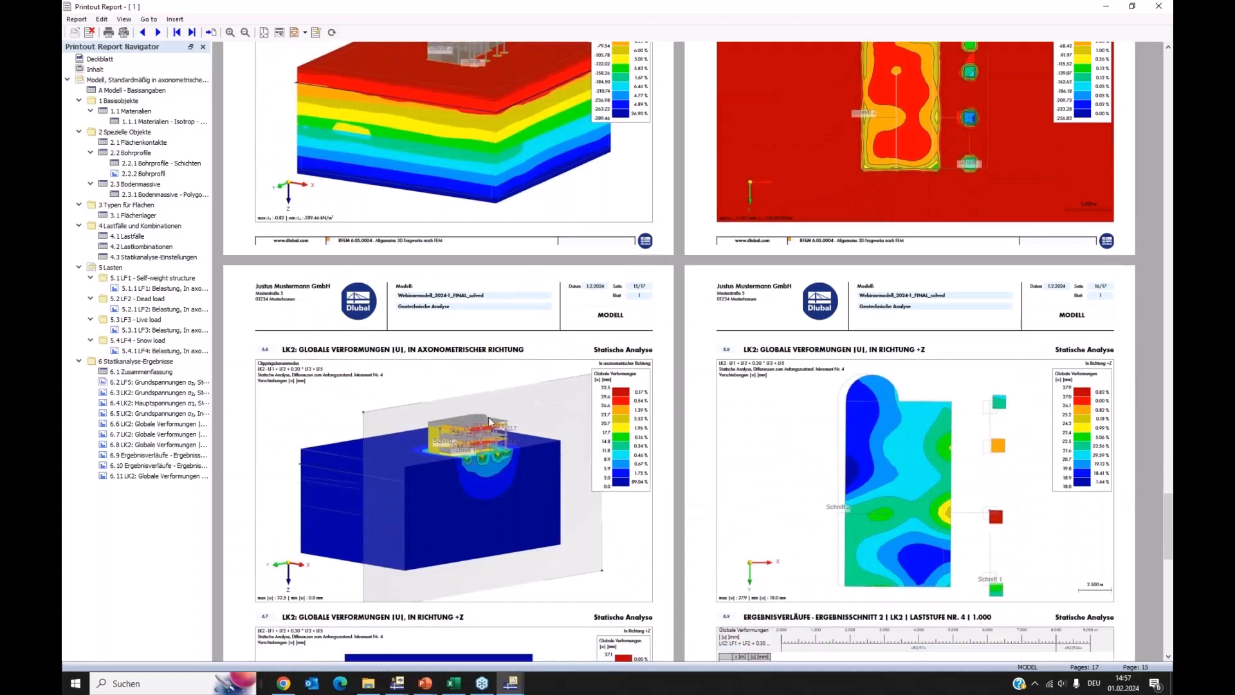
pyautogui.scroll(-2, 566, 395)
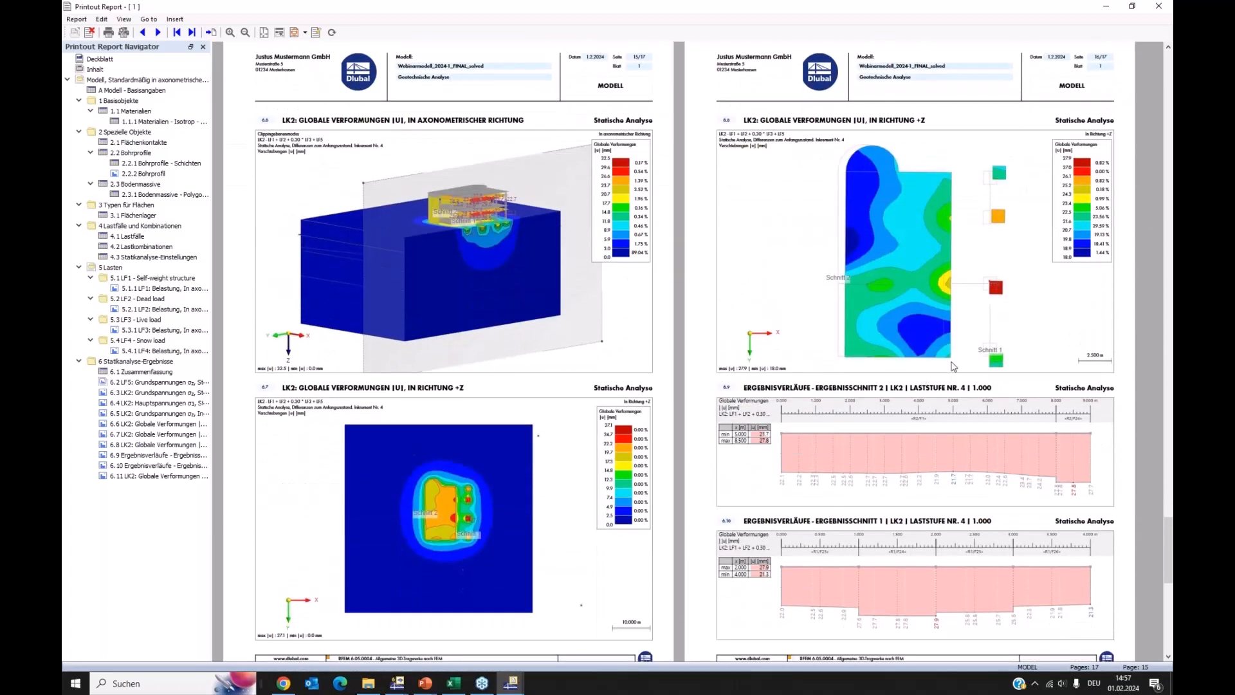
pyautogui.scroll(-3, 955, 368)
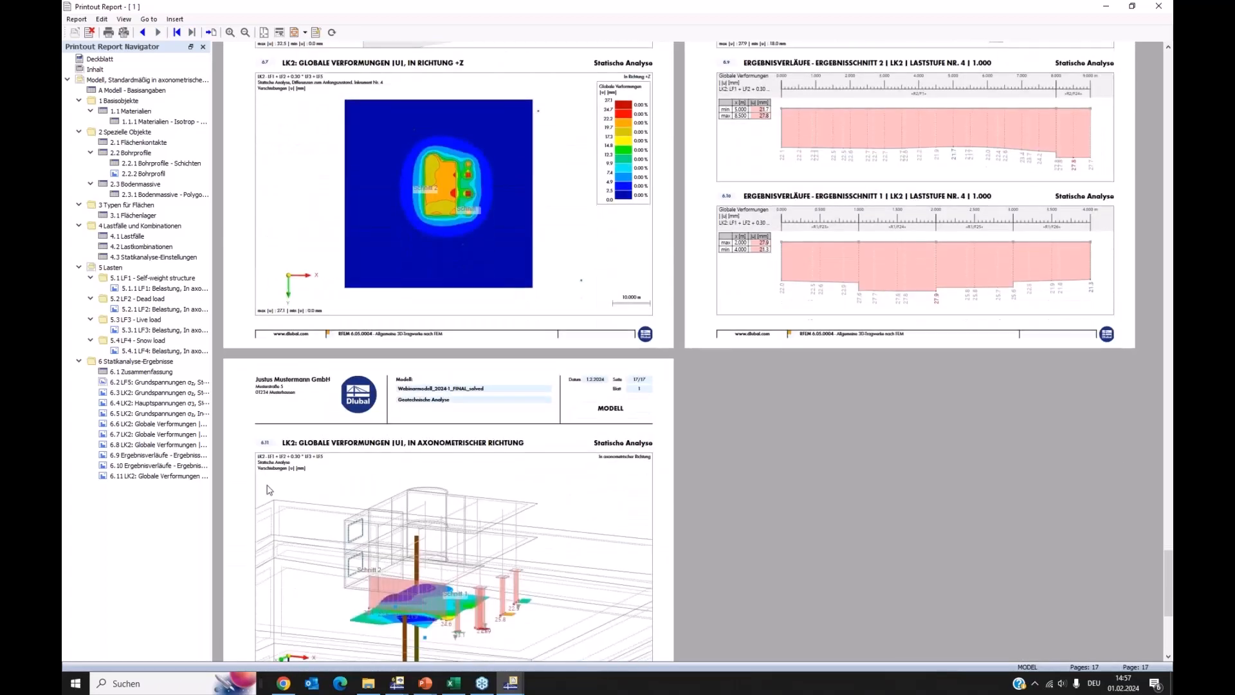
# Move the last axonometric LK2 global deformations graphic ahead of the two result section diagrams in the report structure
pyautogui.moveTo(137, 481); pyautogui.dragTo(137, 455)
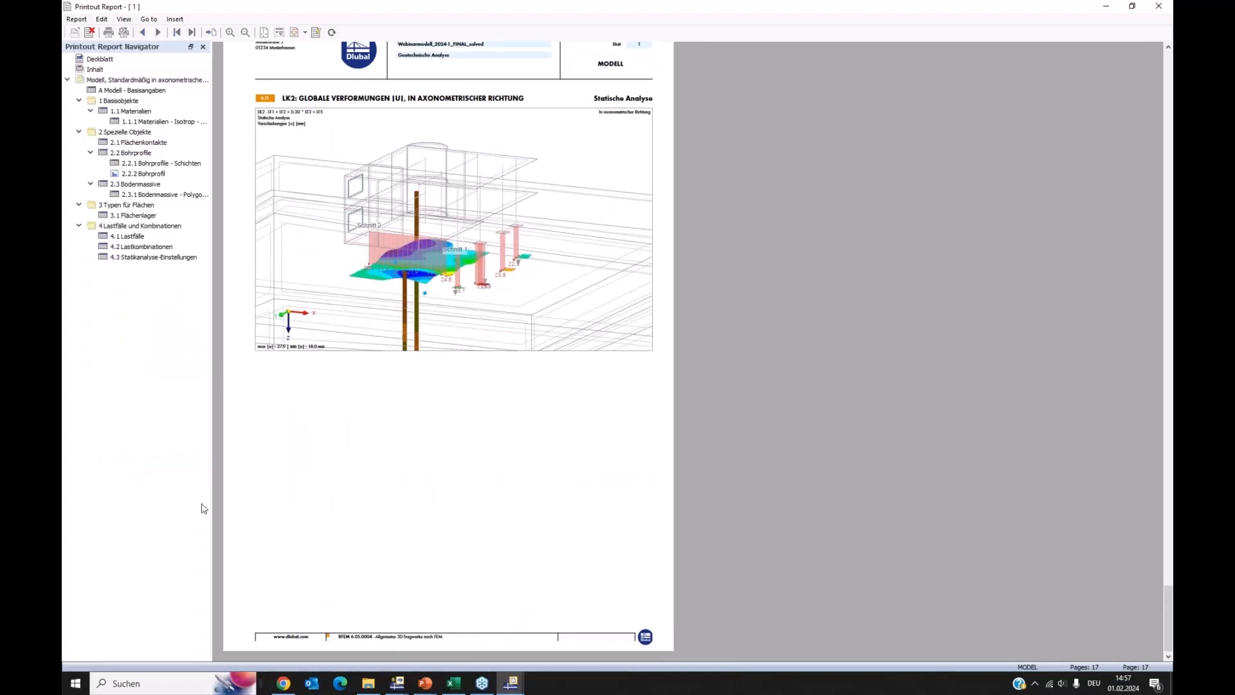
pyautogui.scroll(3, 496, 468)
pyautogui.scroll(3, 716, 547)
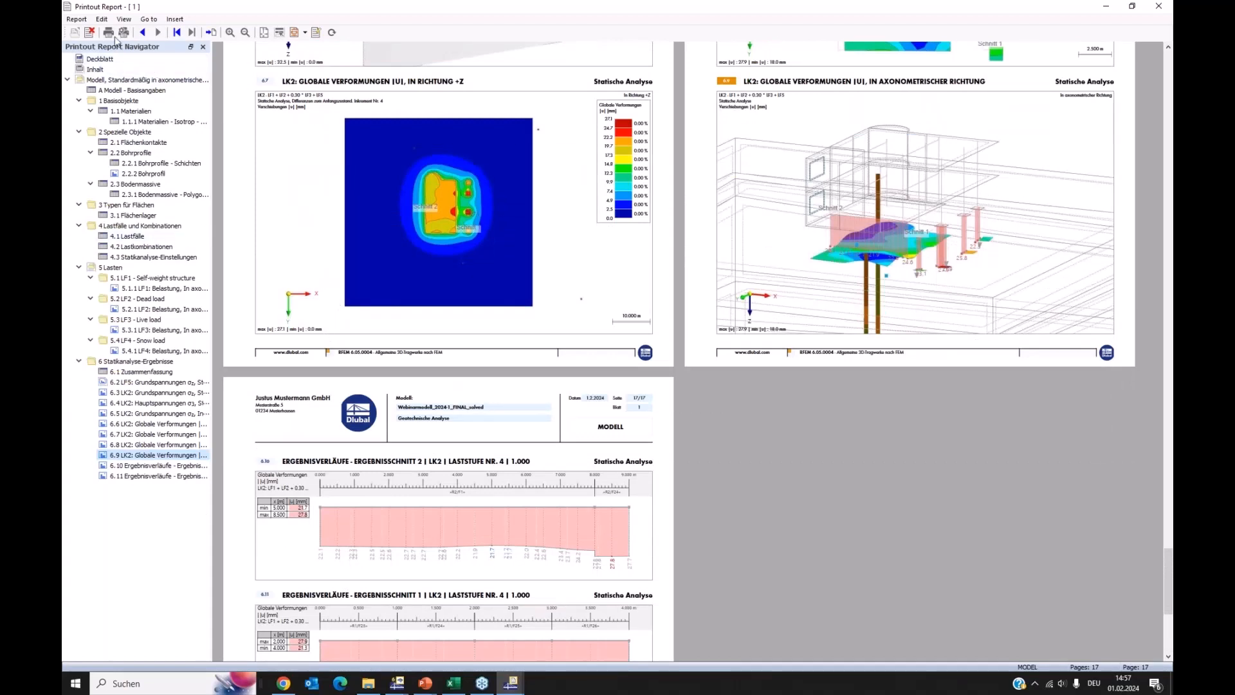
# Set the printout report language to English and switch to the running PowerPoint slide show
pyautogui.click(101, 19)
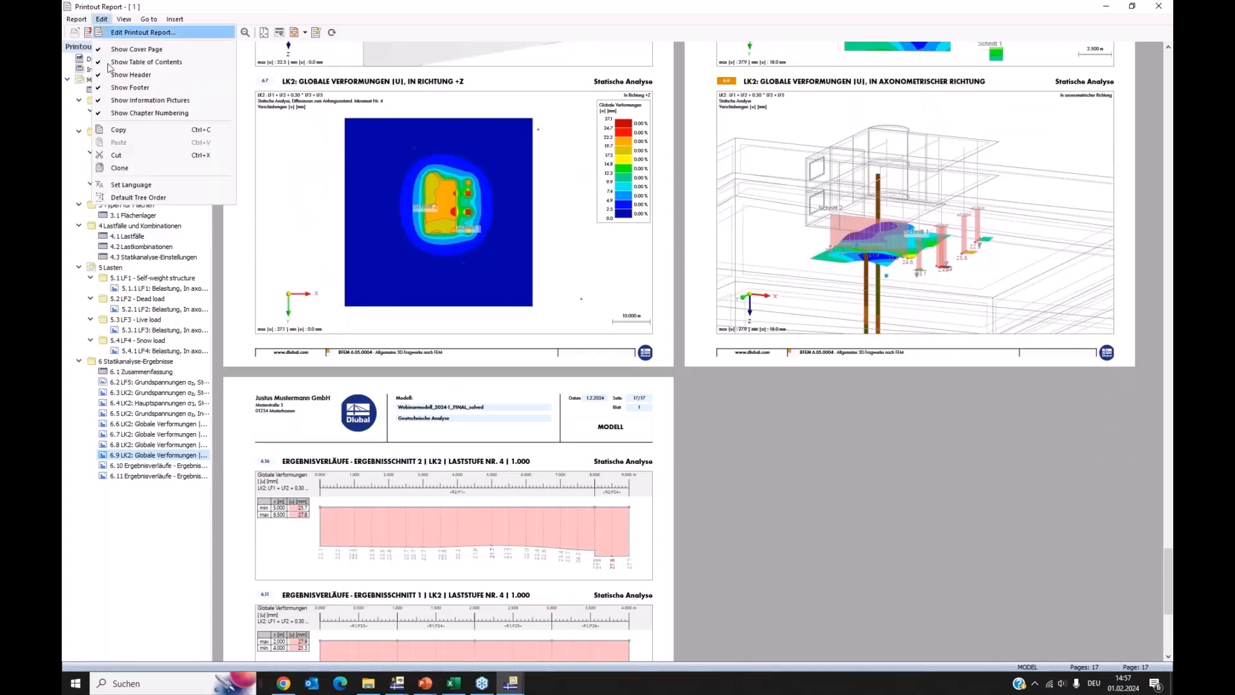
pyautogui.click(131, 185)
pyautogui.click(557, 254)
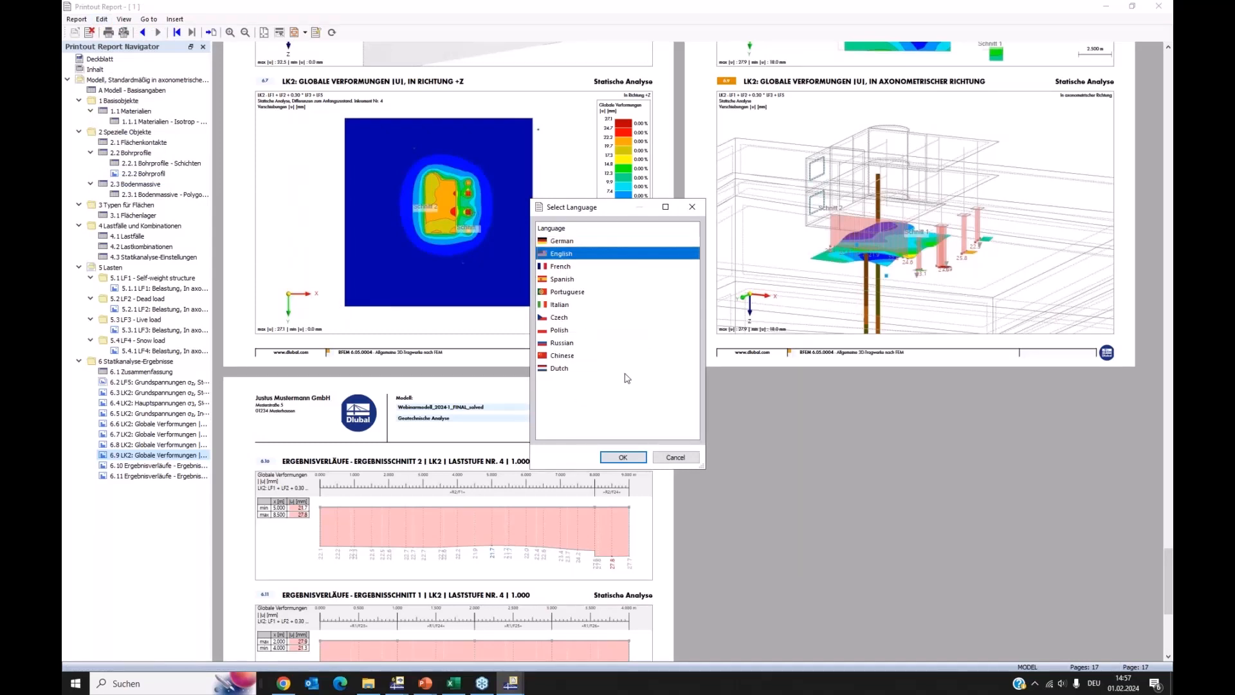
pyautogui.click(623, 457)
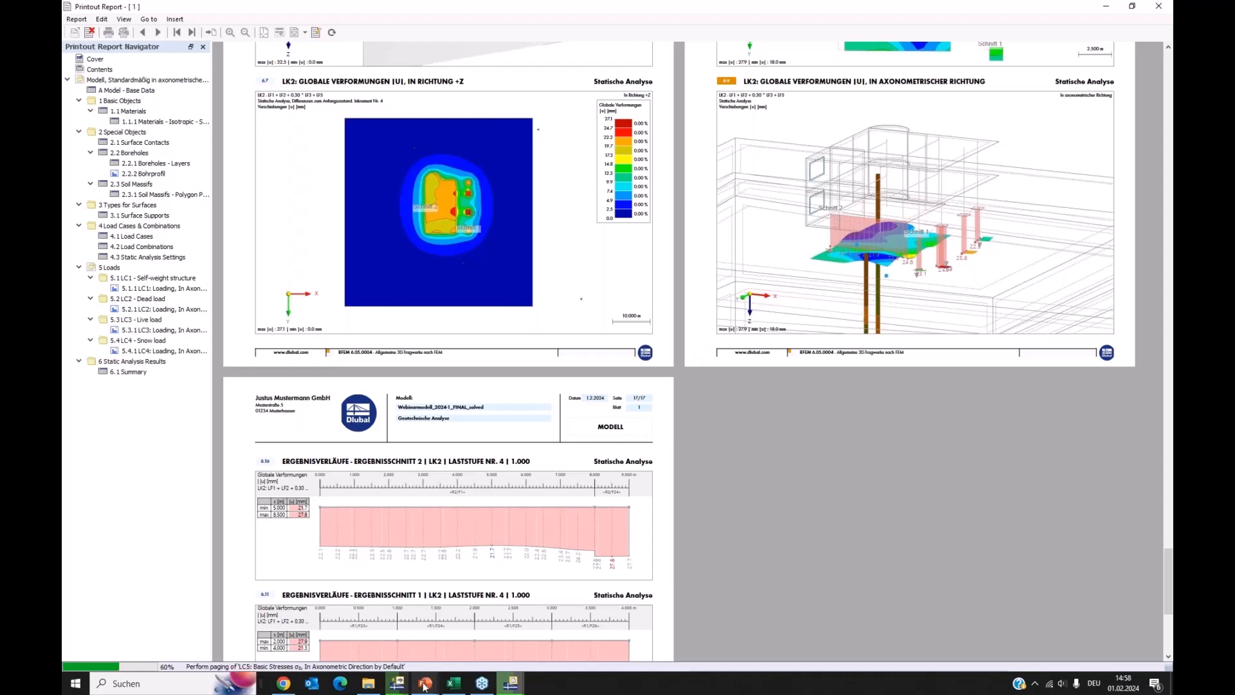
pyautogui.moveTo(424, 687)
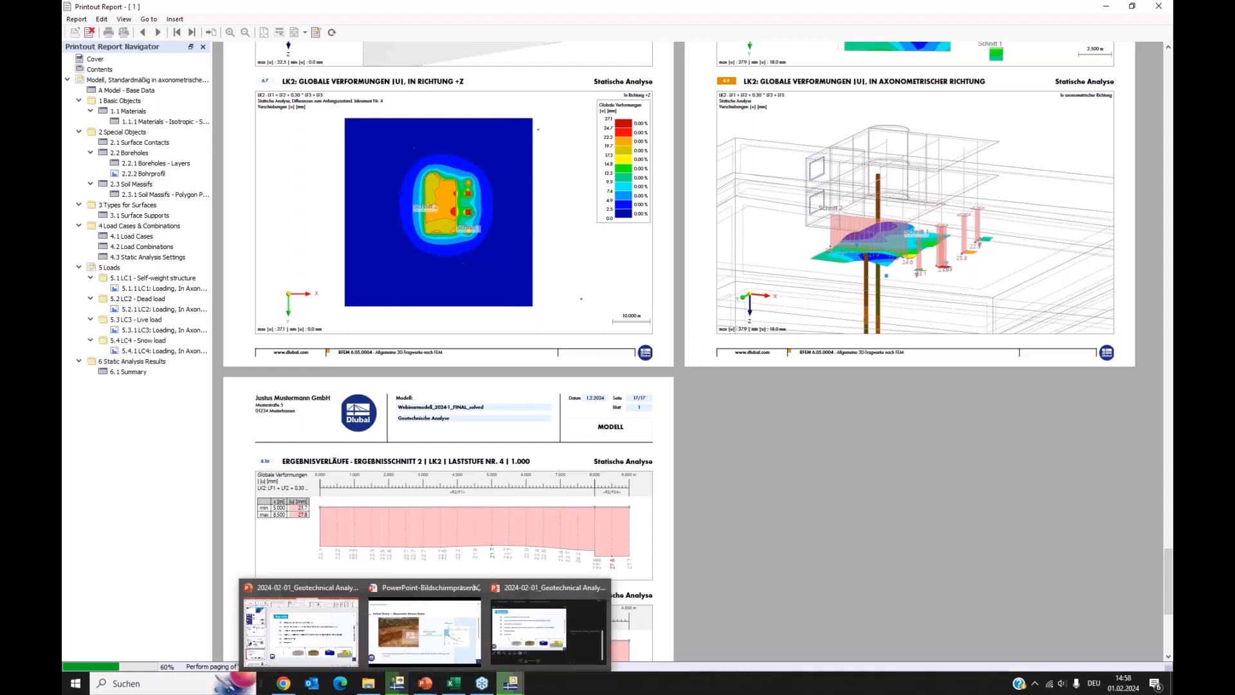
pyautogui.click(425, 627)
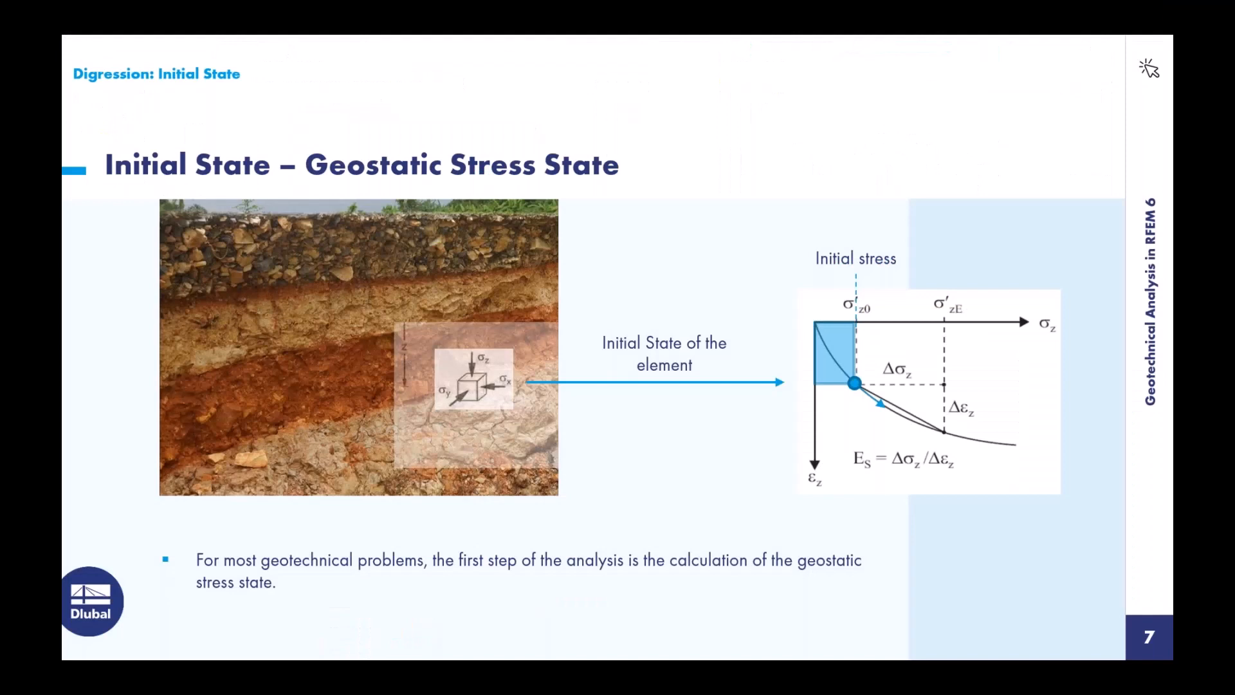